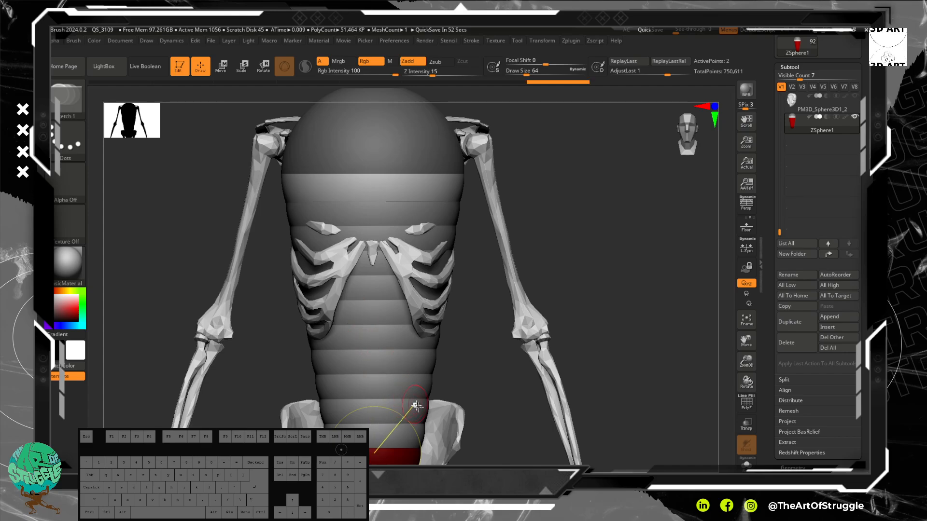
- Move the lowest torso ZSphere up below the ribcage and shift it forward in side view
{"action": "left_click", "coordinate": [221, 66]}
{"action": "left_click_drag", "start_coordinate": [371, 452], "coordinate": [370, 357]}
{"action": "left_click_drag", "start_coordinate": [467, 320], "coordinate": [429, 329]}
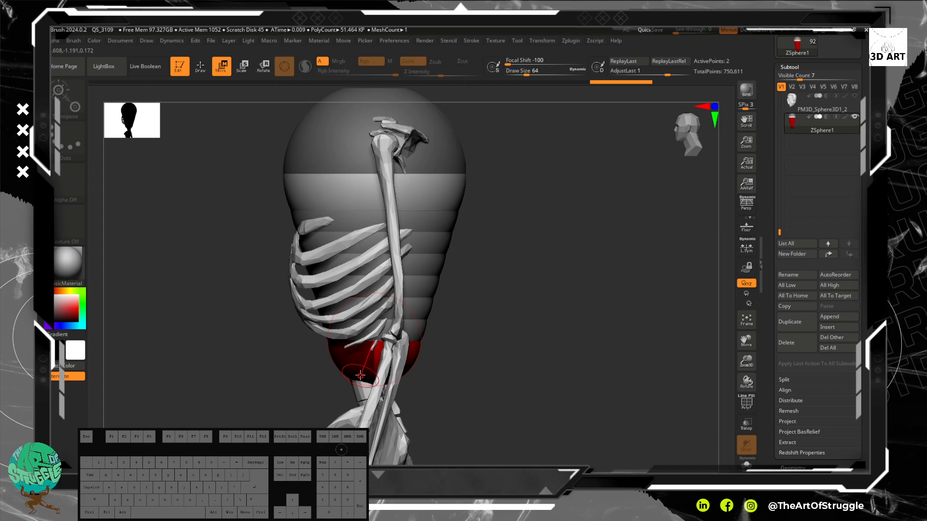
{"action": "left_click_drag", "start_coordinate": [360, 375], "coordinate": [328, 344]}
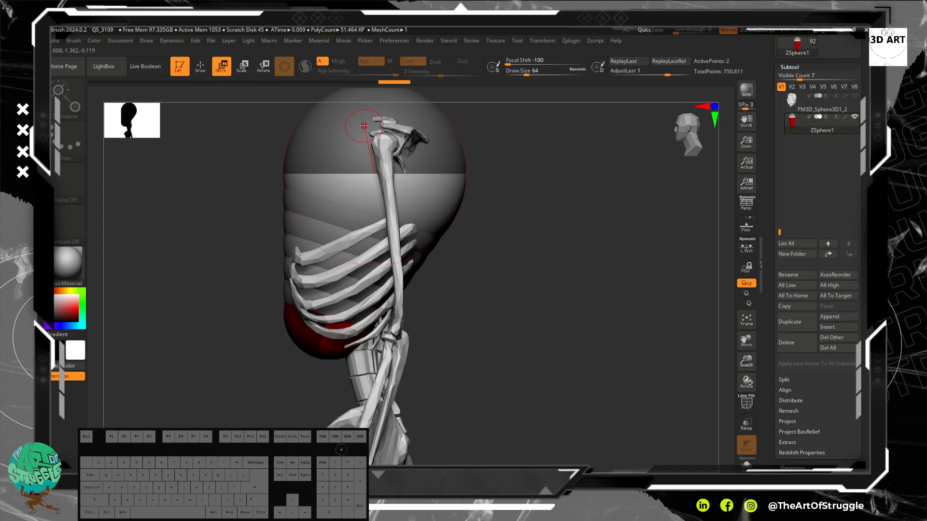
- Lower the large chest ZSphere slightly to align it with the shoulders, and check the fit from the front and side
{"action": "left_click_drag", "start_coordinate": [364, 126], "coordinate": [365, 145]}
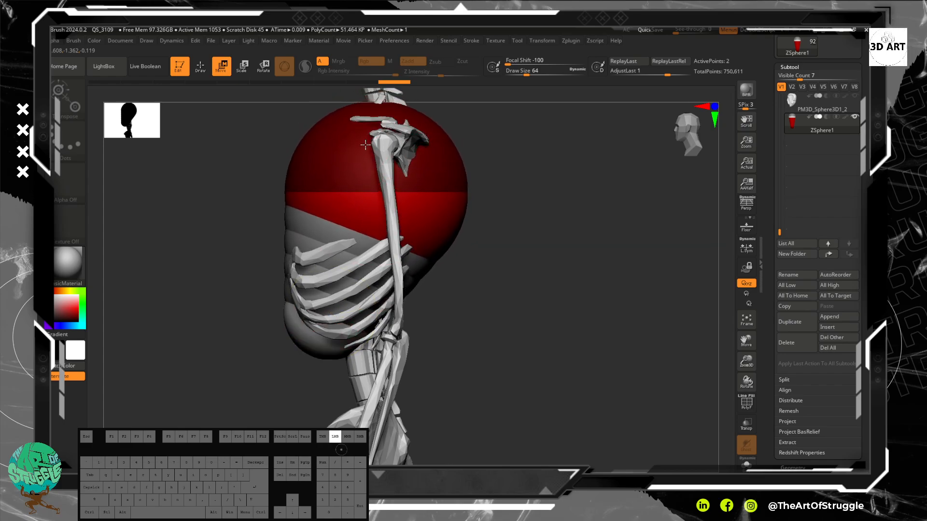
{"action": "left_click_drag", "start_coordinate": [515, 211], "coordinate": [580, 211]}
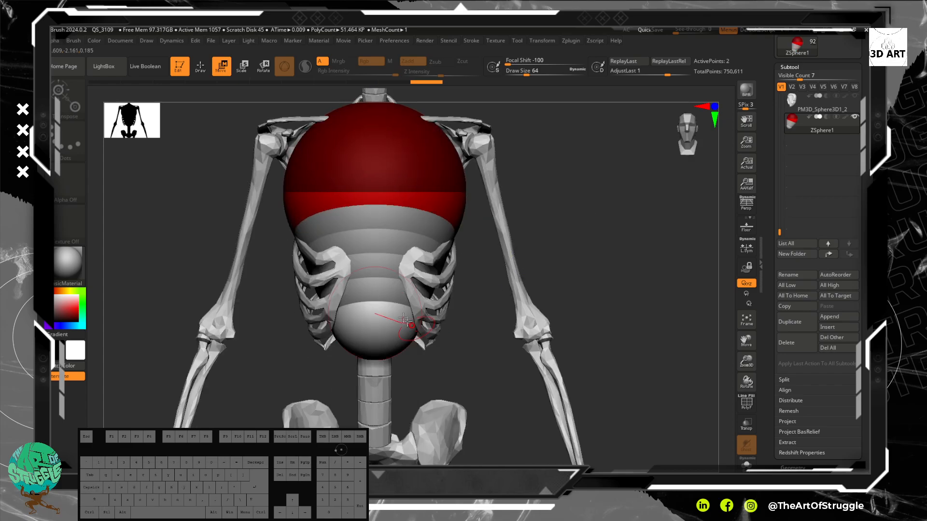
{"action": "left_click_drag", "start_coordinate": [631, 302], "coordinate": [580, 306], "text": "shift"}
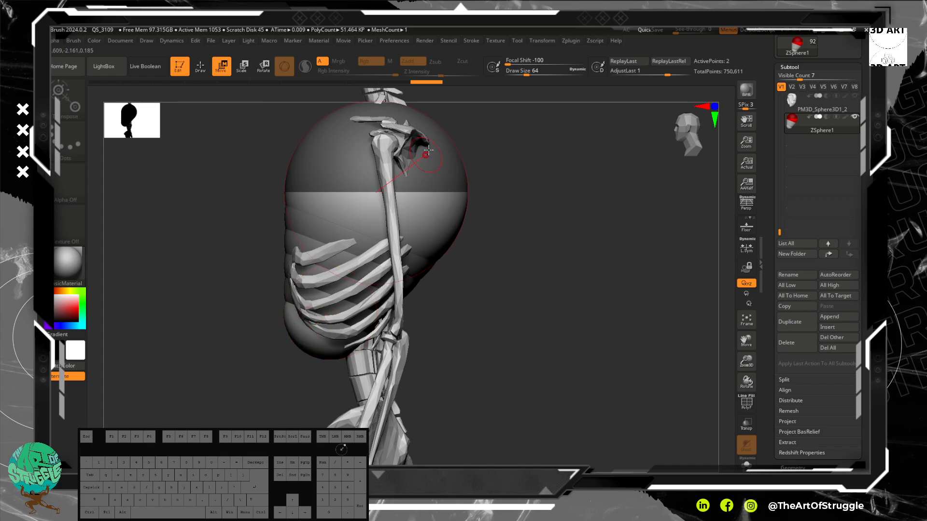
{"action": "left_click_drag", "start_coordinate": [444, 300], "coordinate": [500, 284]}
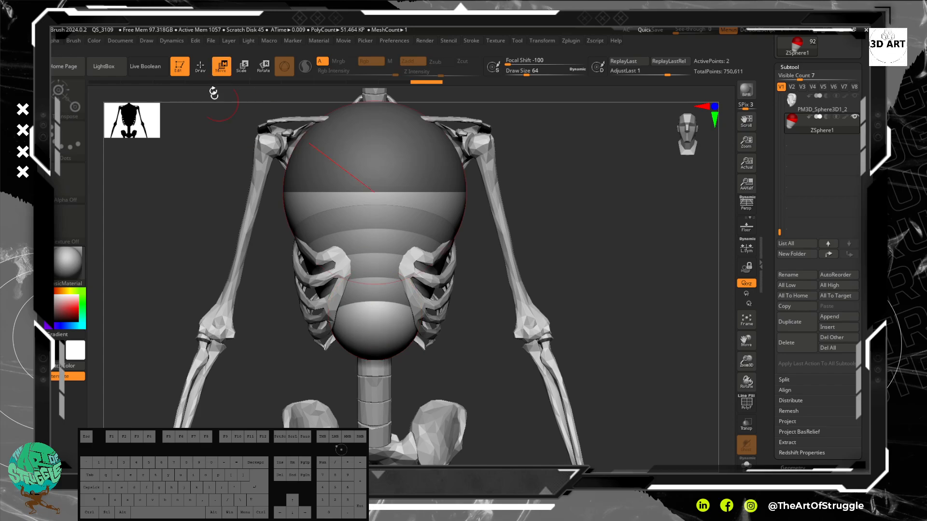
- Scale up the lower ZSphere until it nearly matches the width of the ribcage
{"action": "left_click", "coordinate": [240, 68]}
{"action": "mouse_move", "coordinate": [366, 325]}
{"action": "left_mouse_down"}
{"action": "mouse_move", "coordinate": [390, 434]}
{"action": "mouse_move", "coordinate": [420, 454]}
{"action": "mouse_move", "coordinate": [386, 425]}
{"action": "mouse_move", "coordinate": [478, 442]}
{"action": "left_mouse_up"}
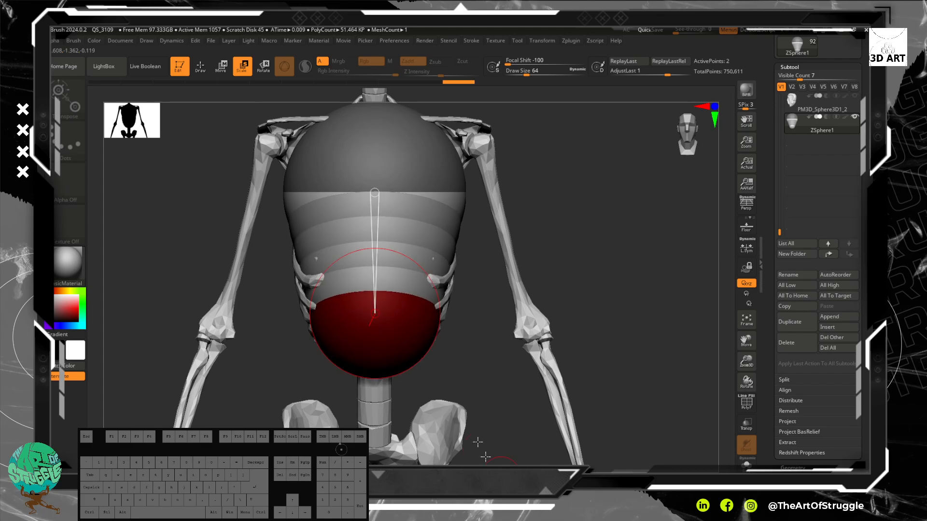
{"action": "left_click_drag", "start_coordinate": [379, 342], "coordinate": [425, 411]}
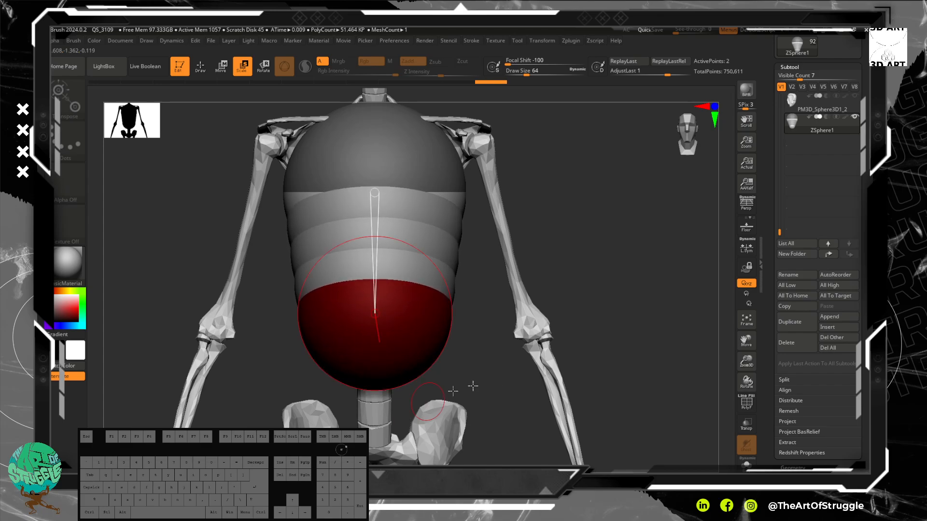
{"action": "left_click_drag", "start_coordinate": [772, 244], "coordinate": [726, 250]}
{"action": "left_click_drag", "start_coordinate": [647, 252], "coordinate": [600, 234]}
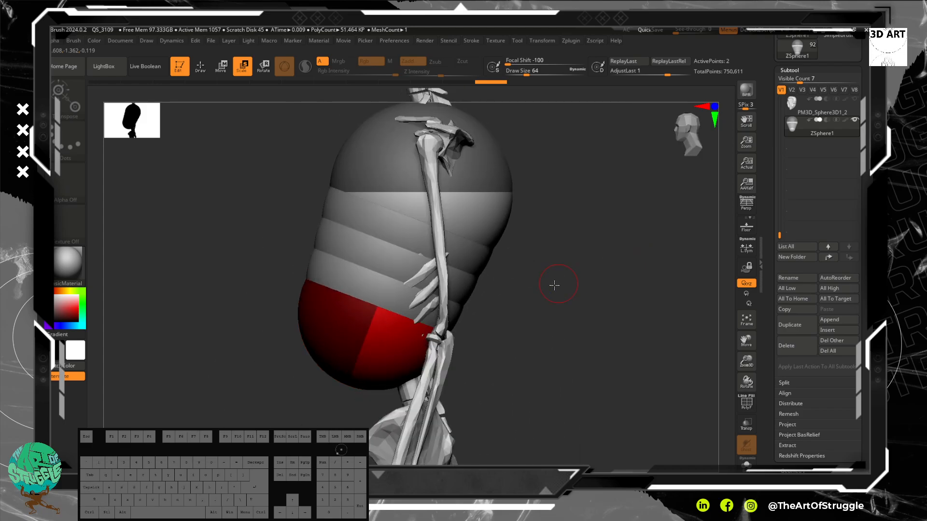
{"action": "left_click_drag", "start_coordinate": [554, 279], "coordinate": [540, 238]}
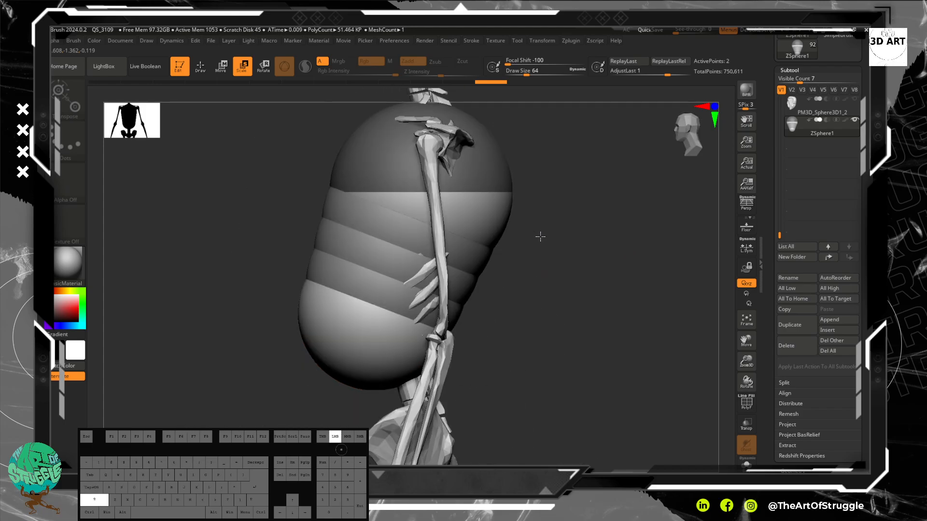
- Add a third ZSphere on the centre line at the underside of the lower torso ZSphere
{"action": "left_click_drag", "start_coordinate": [556, 425], "coordinate": [533, 181], "text": "alt"}
{"action": "left_click_drag", "start_coordinate": [532, 221], "coordinate": [600, 228]}
{"action": "left_click_drag", "start_coordinate": [459, 233], "coordinate": [333, 93]}
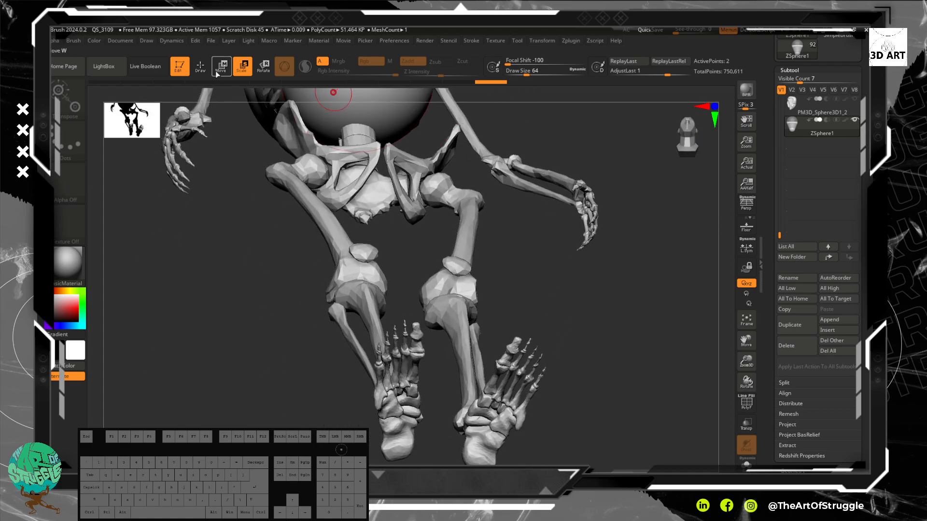
{"action": "left_click", "coordinate": [200, 69]}
{"action": "left_click_drag", "start_coordinate": [443, 131], "coordinate": [503, 370]}
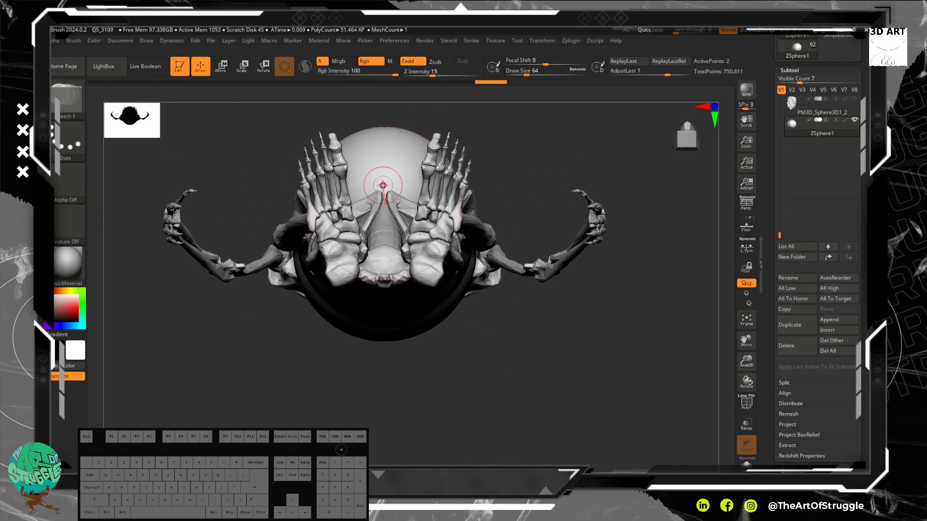
{"action": "left_click_drag", "start_coordinate": [383, 185], "coordinate": [478, 205]}
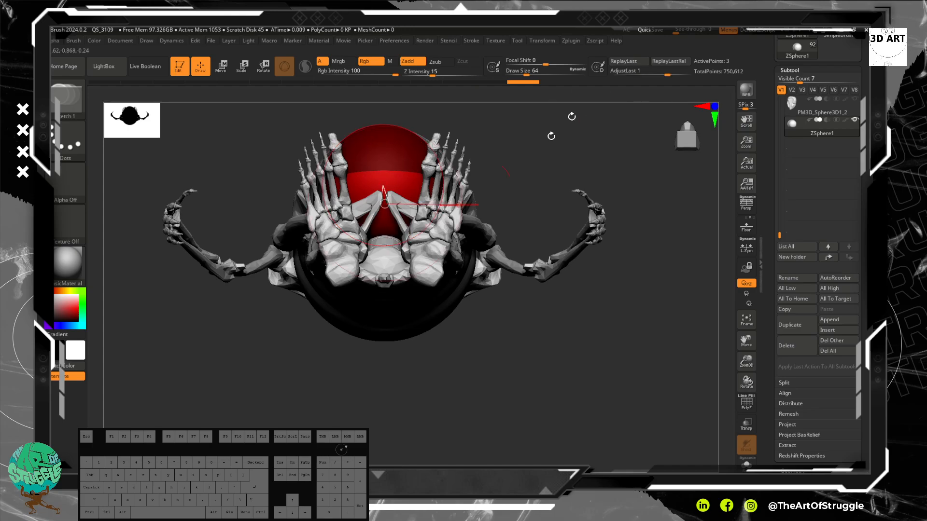
{"action": "left_click_drag", "start_coordinate": [571, 116], "coordinate": [614, 203]}
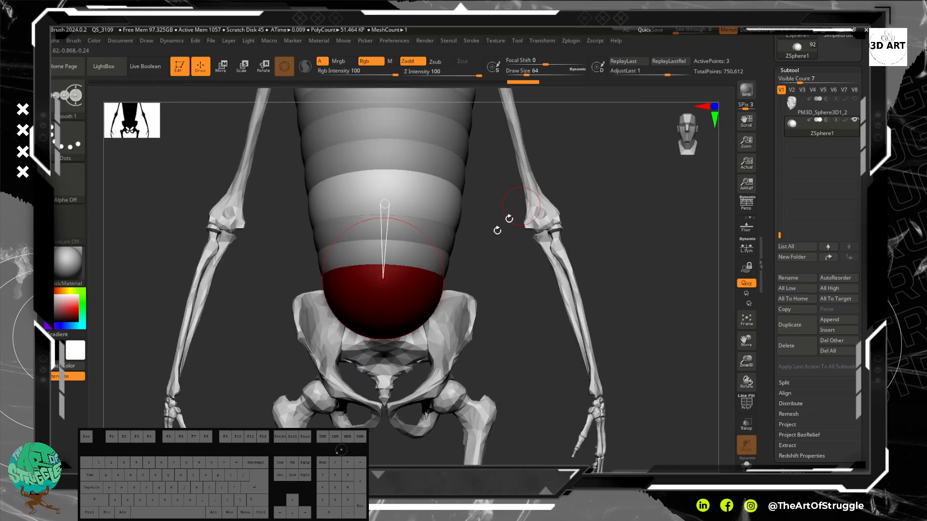
{"action": "left_click_drag", "start_coordinate": [542, 298], "coordinate": [537, 226], "text": "alt"}
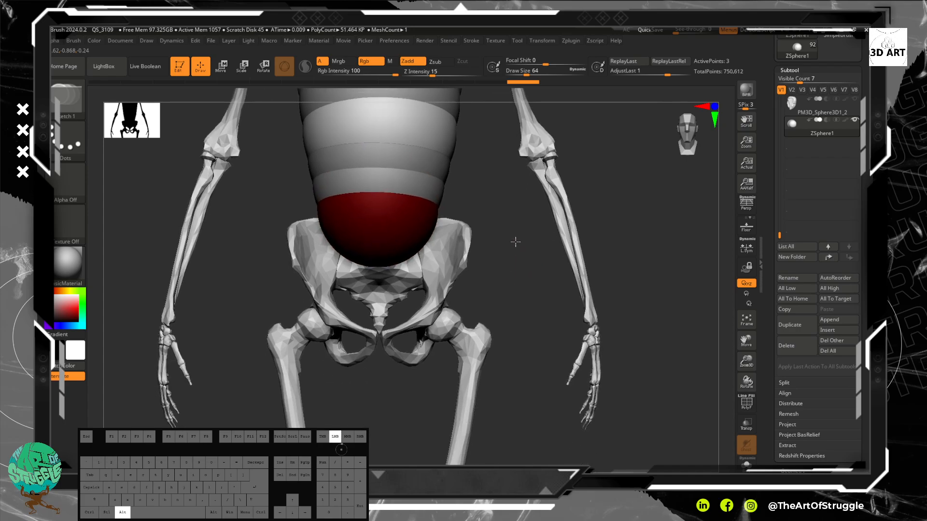
- Move the new ZSphere down to the base of the pelvis and shift it back into the hip bones
{"action": "key", "text": "w"}
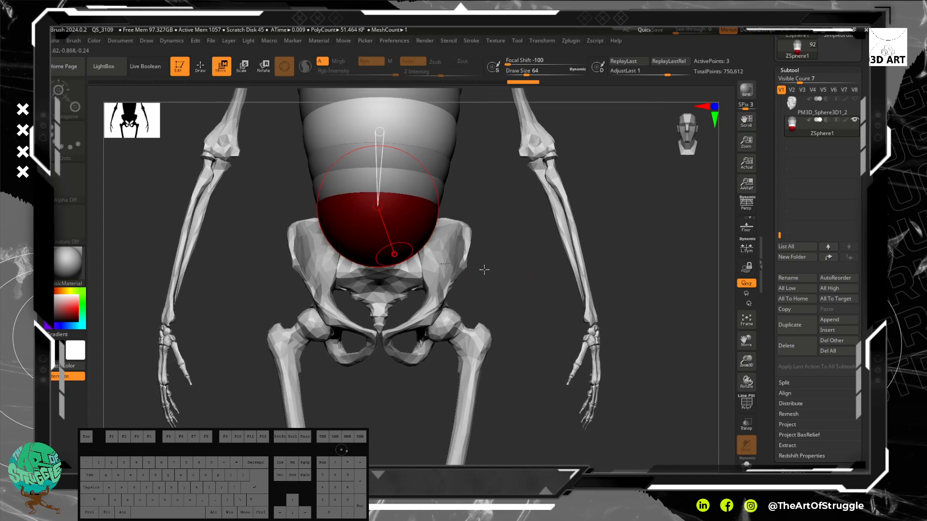
{"action": "key", "text": "shift"}
{"action": "left_click_drag", "start_coordinate": [392, 250], "coordinate": [390, 355]}
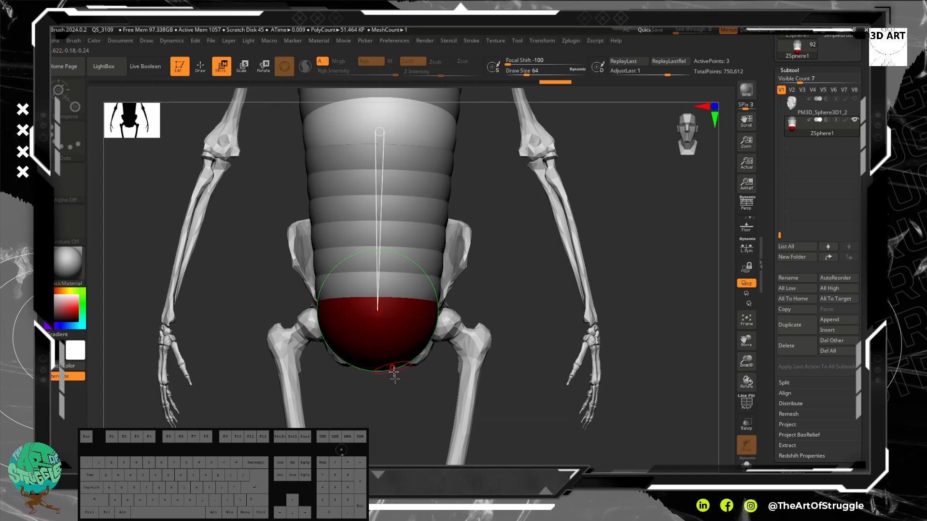
{"action": "left_click_drag", "start_coordinate": [411, 389], "coordinate": [370, 397]}
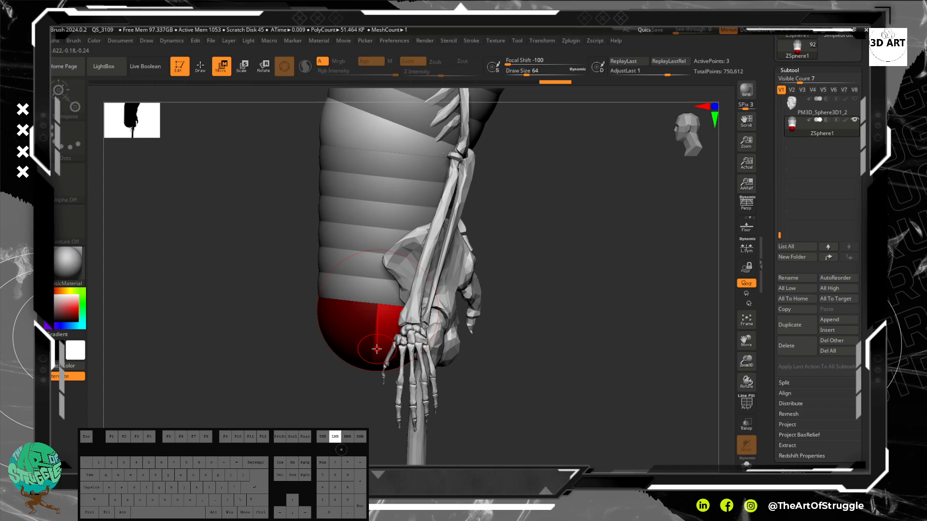
{"action": "left_click_drag", "start_coordinate": [377, 349], "coordinate": [434, 341]}
{"action": "left_click_drag", "start_coordinate": [537, 348], "coordinate": [766, 306]}
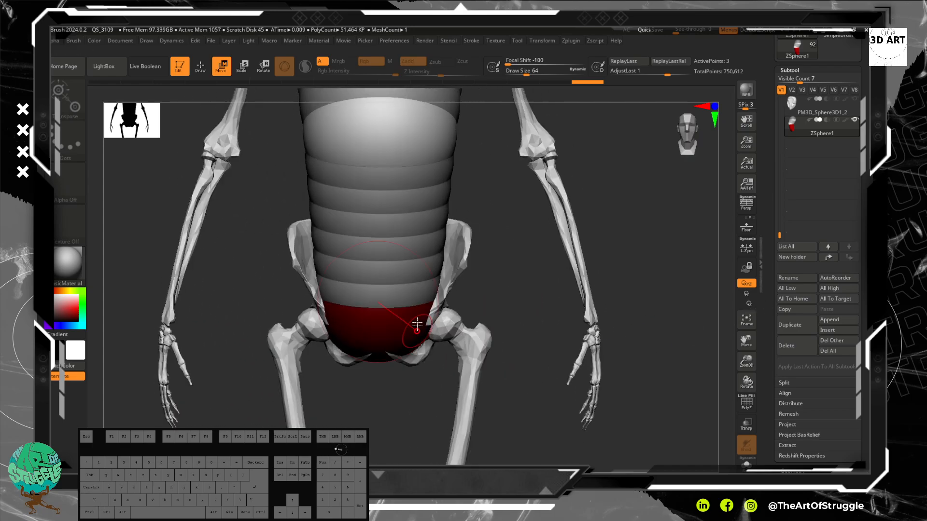
- Scale up the pelvis ZSphere to fill the space between the hip joints
{"action": "left_click", "coordinate": [241, 68]}
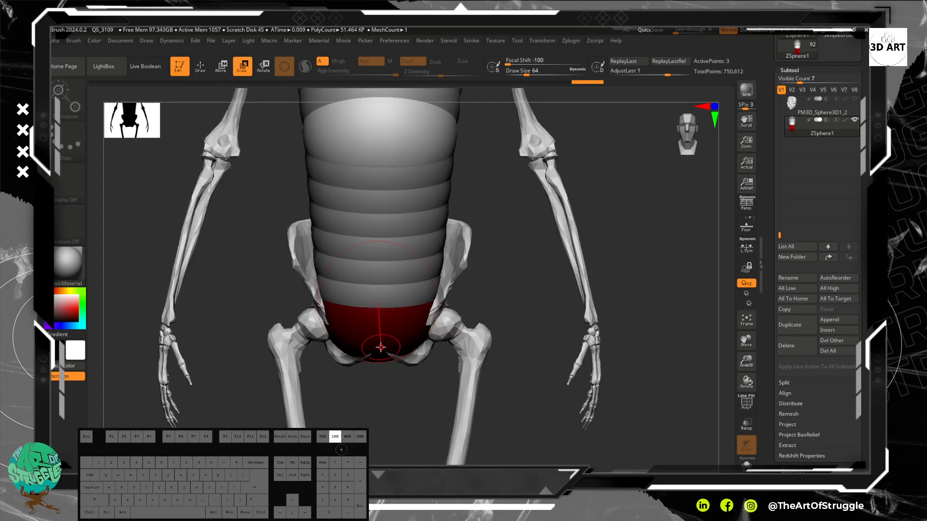
{"action": "left_click_drag", "start_coordinate": [378, 360], "coordinate": [414, 428]}
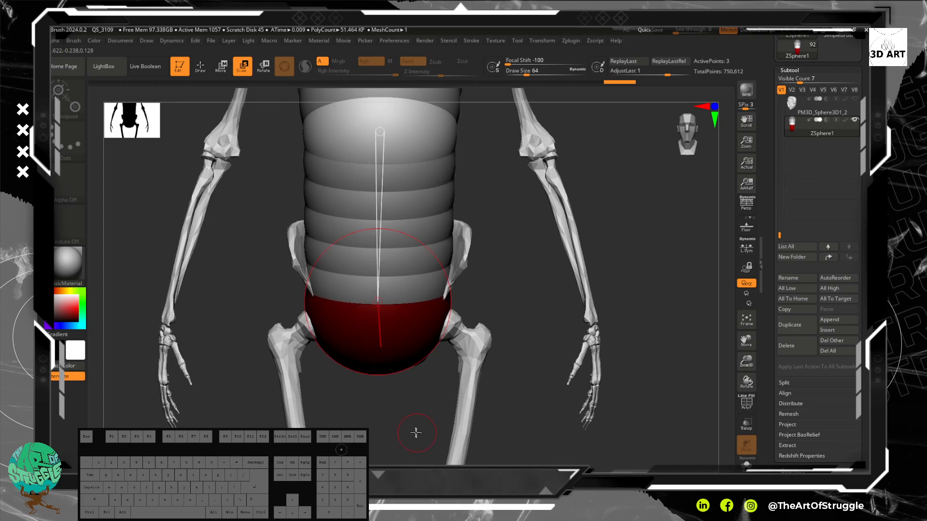
{"action": "left_click_drag", "start_coordinate": [399, 380], "coordinate": [522, 197]}
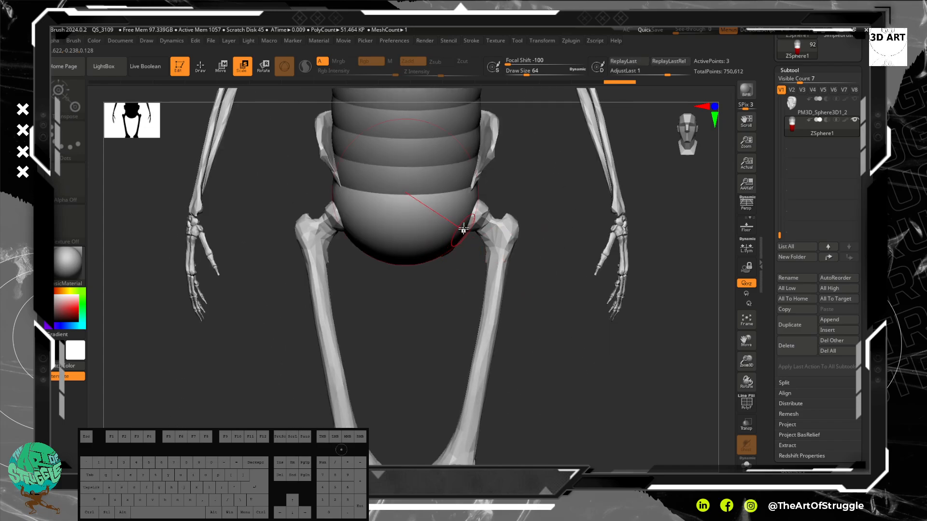
- Try to add a ZSphere on the side of the pelvis ZSphere near the hip joint
{"action": "left_click", "coordinate": [203, 73]}
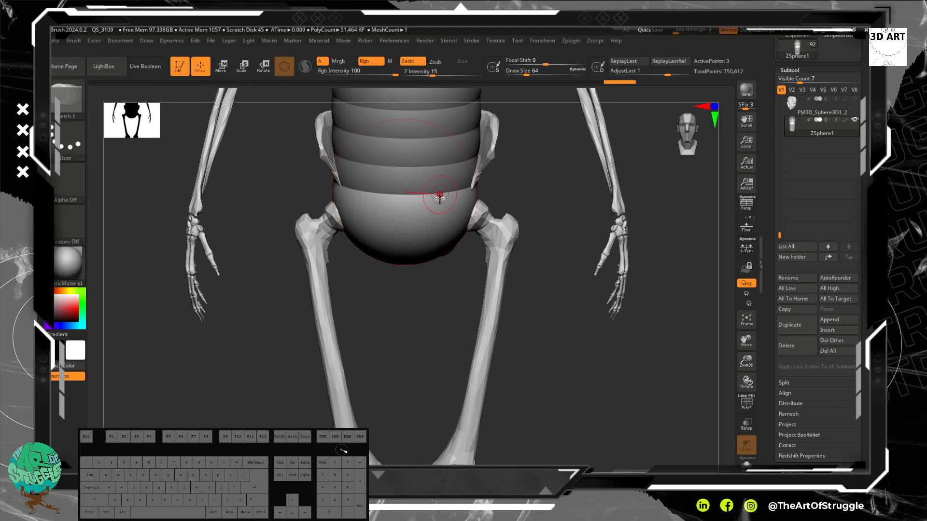
{"action": "left_click", "coordinate": [459, 231]}
{"action": "key", "text": "ctrl+z"}
- Open the Position settings in the Geometry section for the ZSphere torso
{"action": "left_click_drag", "start_coordinate": [455, 327], "coordinate": [446, 274], "text": "alt"}
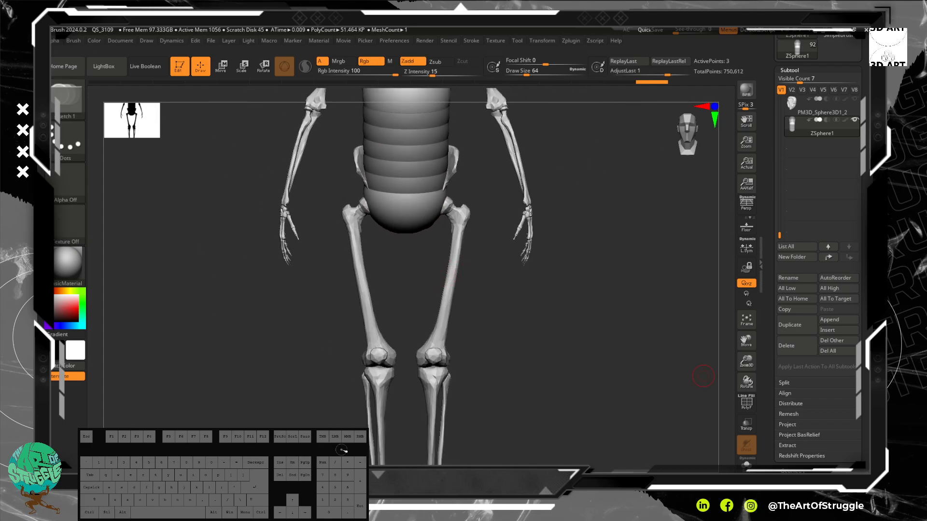
{"action": "left_click_drag", "start_coordinate": [855, 393], "coordinate": [812, 325]}
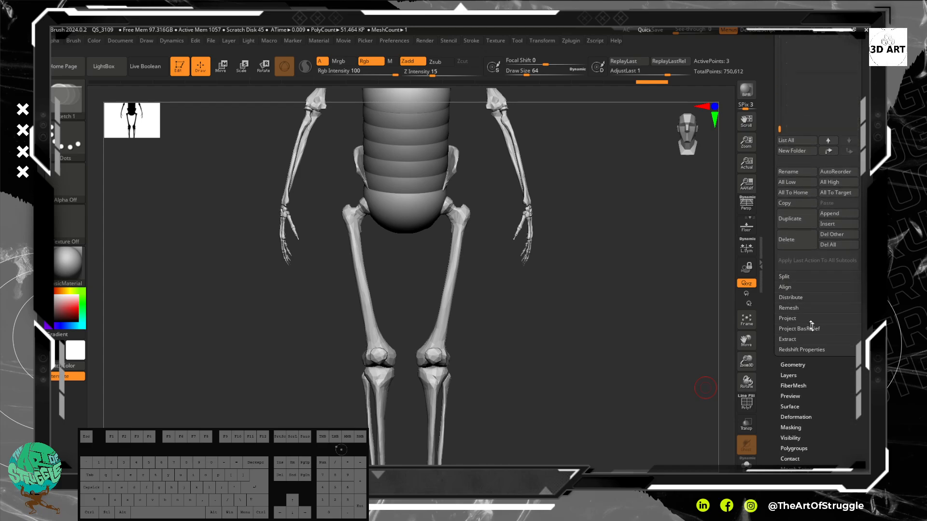
{"action": "left_click", "coordinate": [788, 319]}
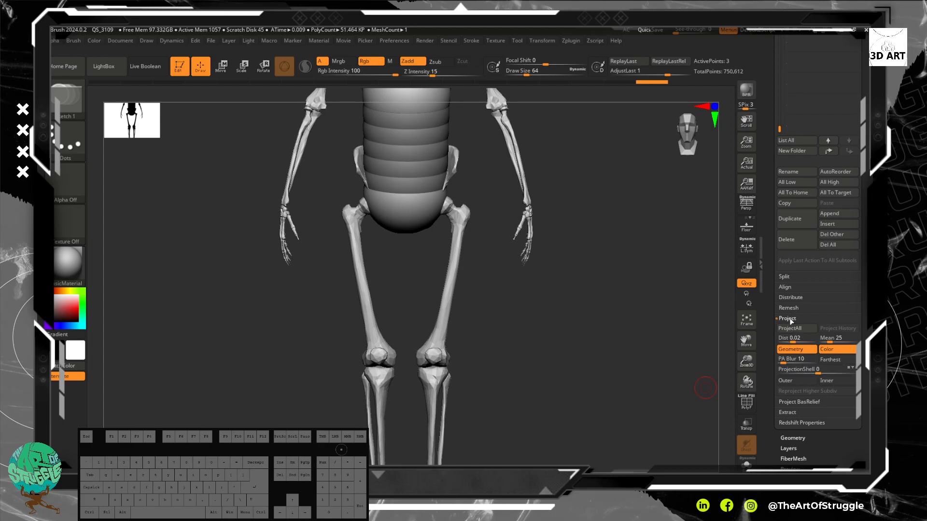
{"action": "left_click", "coordinate": [791, 320]}
{"action": "left_click", "coordinate": [797, 365]}
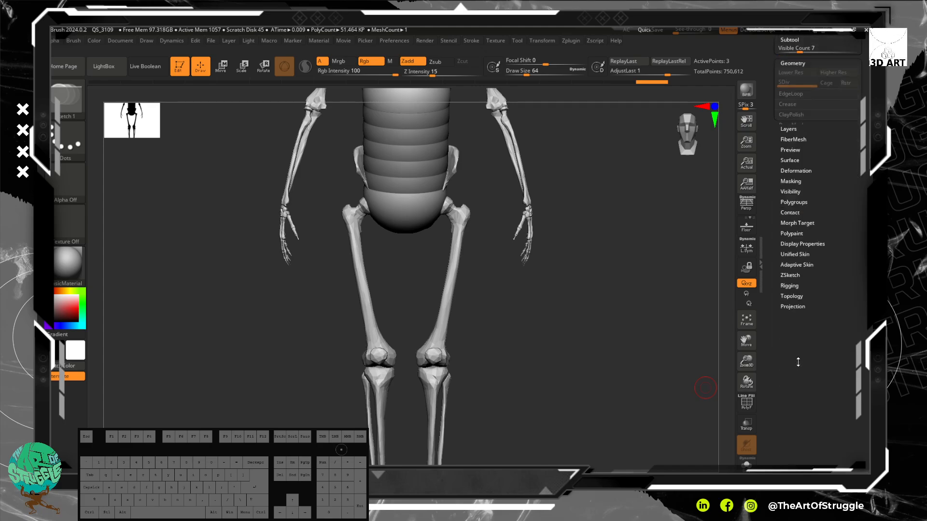
{"action": "scroll", "coordinate": [851, 319], "scroll_direction": "up", "scroll_amount": 3}
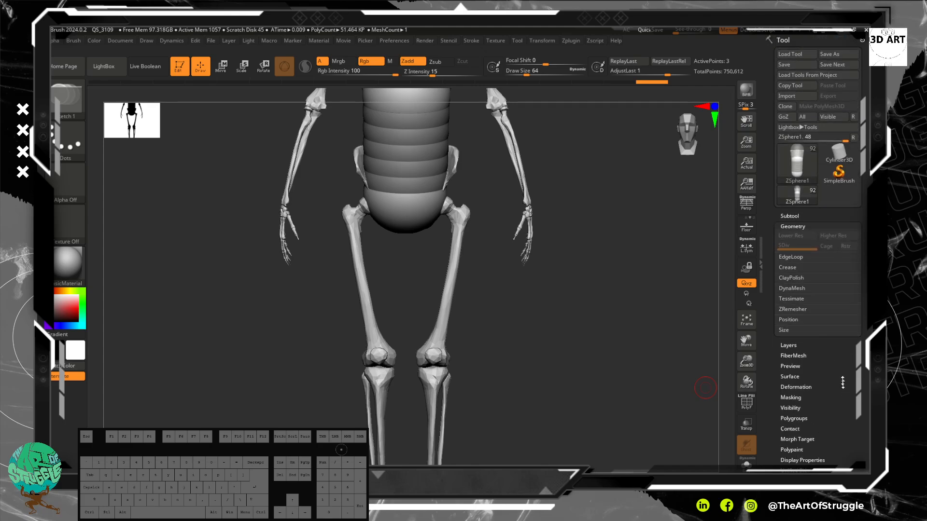
{"action": "left_click", "coordinate": [802, 320]}
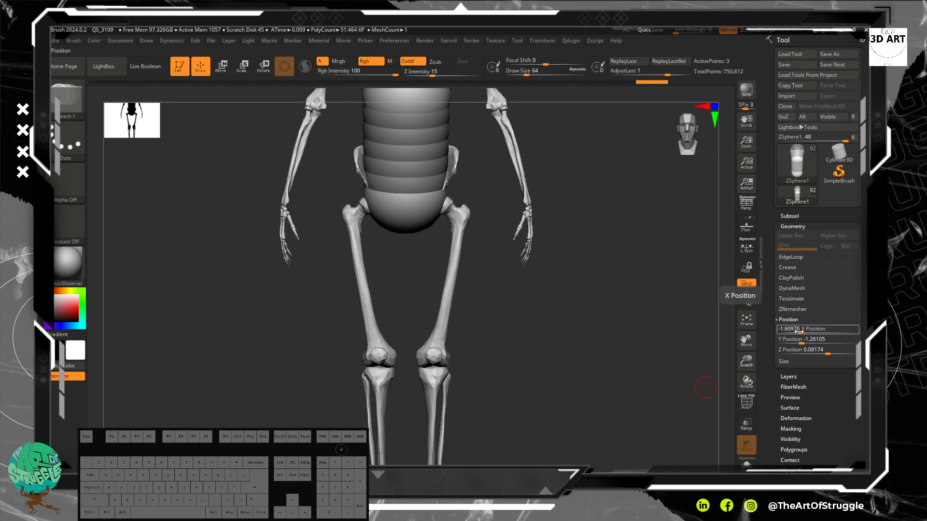
- Try setting the ZSphere torso's X Position to -100 and inspect its placement relative to the skeleton
{"action": "left_click_drag", "start_coordinate": [799, 333], "coordinate": [758, 331]}
{"action": "left_click_drag", "start_coordinate": [550, 284], "coordinate": [531, 145], "text": "alt"}
{"action": "left_click_drag", "start_coordinate": [461, 207], "coordinate": [475, 313], "text": "alt"}
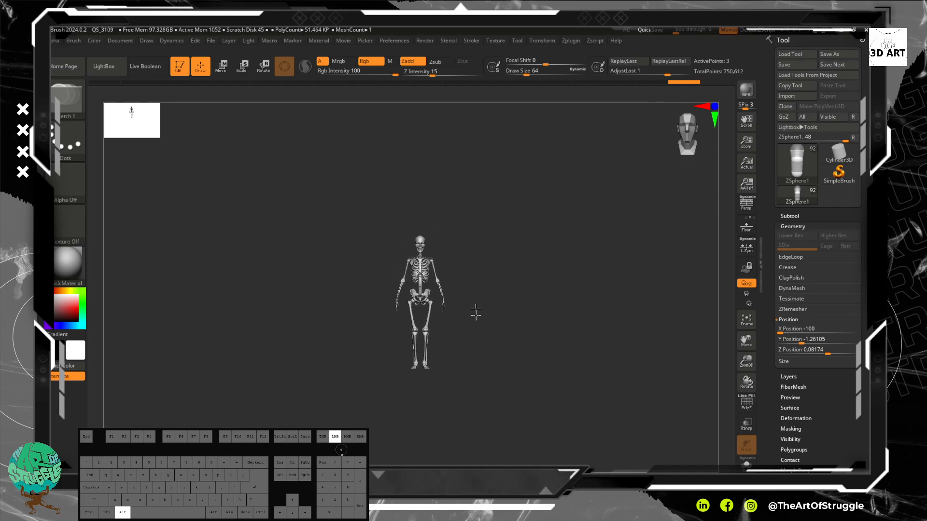
{"action": "key", "text": "f"}
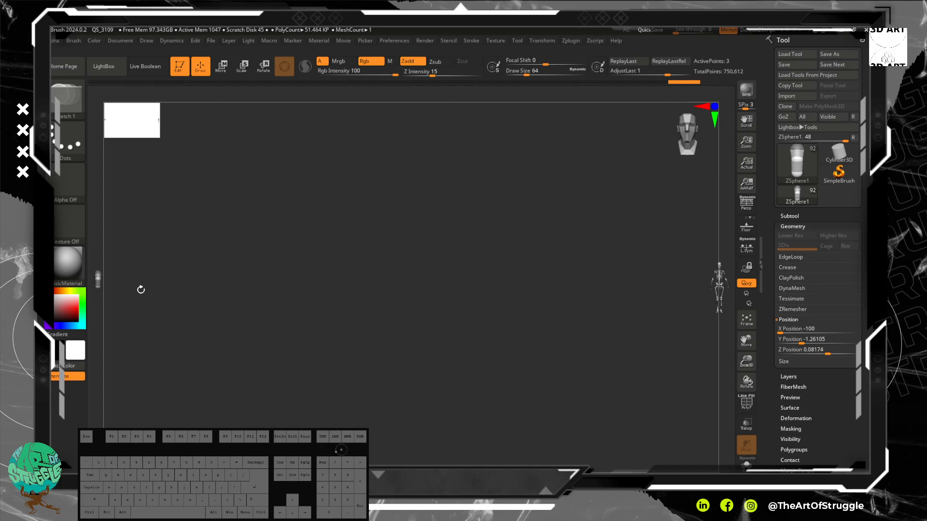
{"action": "left_click_drag", "start_coordinate": [278, 305], "coordinate": [338, 303], "text": "alt"}
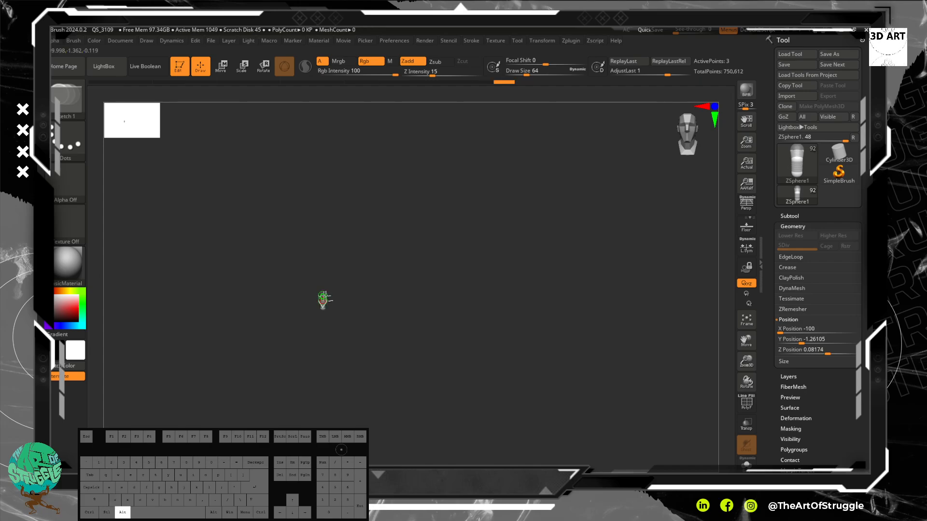
{"action": "left_click_drag", "start_coordinate": [366, 307], "coordinate": [371, 379], "text": "alt"}
{"action": "left_click_drag", "start_coordinate": [406, 334], "coordinate": [410, 416]}
{"action": "left_click_drag", "start_coordinate": [370, 285], "coordinate": [403, 248], "text": "shift"}
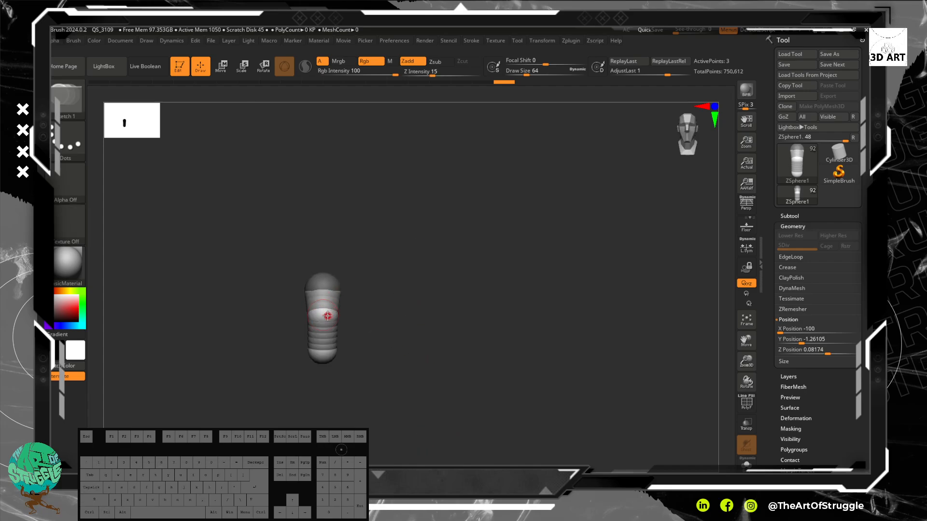
- Undo the X Position change by stepping back in the undo history
{"action": "left_click", "coordinate": [484, 83]}
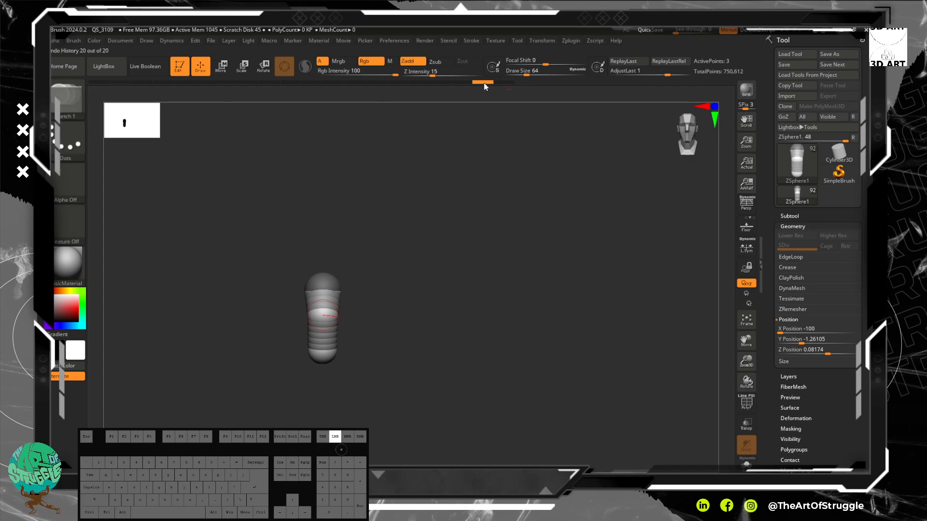
{"action": "left_click_drag", "start_coordinate": [484, 83], "coordinate": [462, 83]}
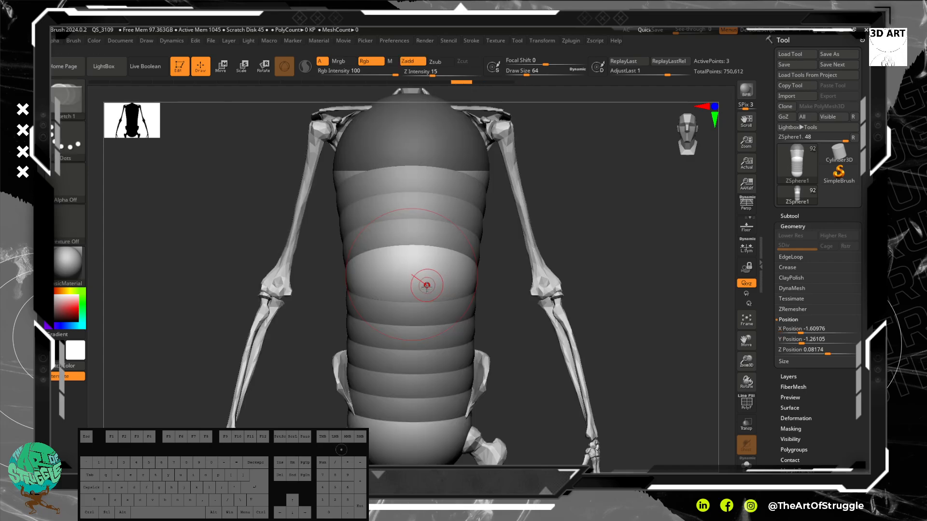
- Enlarge the chest ZSphere at the upper end of the torso using Scale mode
{"action": "left_click_drag", "start_coordinate": [525, 415], "coordinate": [487, 240], "text": "alt"}
{"action": "mouse_move", "coordinate": [516, 303]}
{"action": "left_mouse_down"}
{"action": "mouse_move", "coordinate": [502, 263]}
{"action": "mouse_move", "coordinate": [400, 272]}
{"action": "left_mouse_up"}
{"action": "left_click_drag", "start_coordinate": [381, 303], "coordinate": [622, 177]}
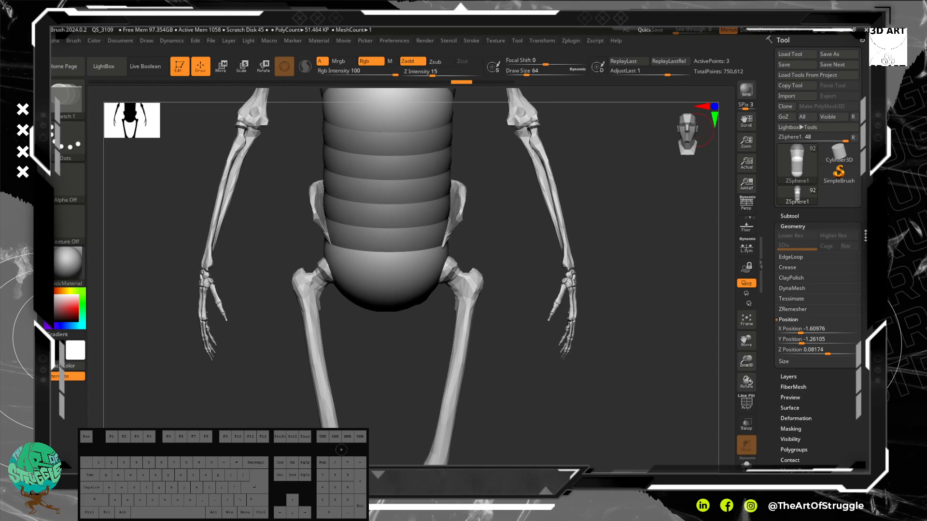
{"action": "left_click_drag", "start_coordinate": [577, 158], "coordinate": [592, 344], "text": "alt"}
{"action": "left_click_drag", "start_coordinate": [604, 197], "coordinate": [598, 224], "text": "alt"}
{"action": "left_click_drag", "start_coordinate": [482, 192], "coordinate": [526, 208]}
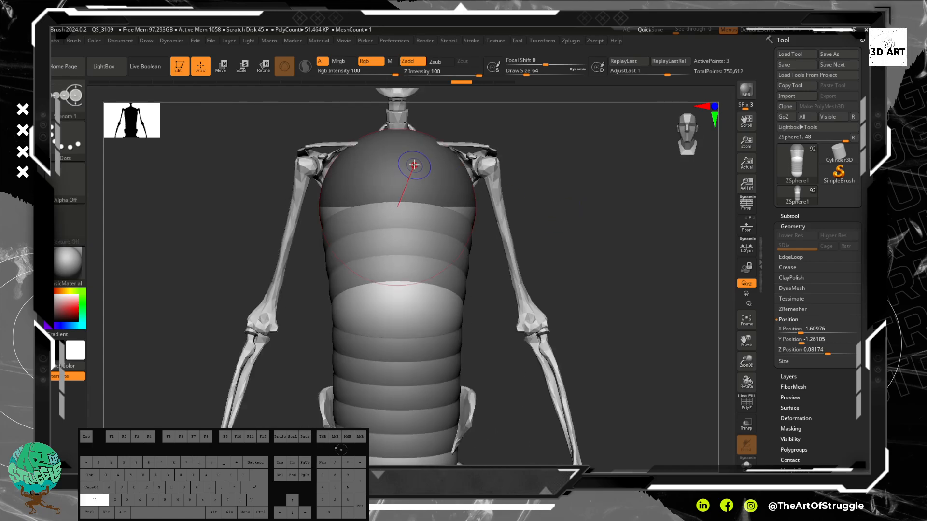
{"action": "left_click", "coordinate": [223, 66]}
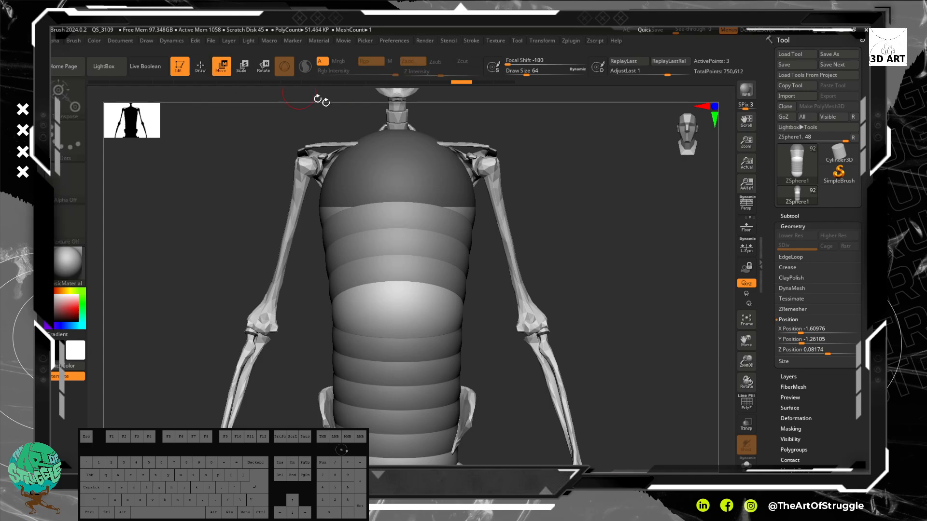
{"action": "left_click", "coordinate": [242, 71]}
{"action": "left_click_drag", "start_coordinate": [391, 156], "coordinate": [437, 205]}
- Move the waist ZSphere slightly backward in the side view to adjust the torso's profile
{"action": "left_click_drag", "start_coordinate": [513, 229], "coordinate": [595, 234]}
{"action": "left_click_drag", "start_coordinate": [597, 304], "coordinate": [536, 304], "text": "shift"}
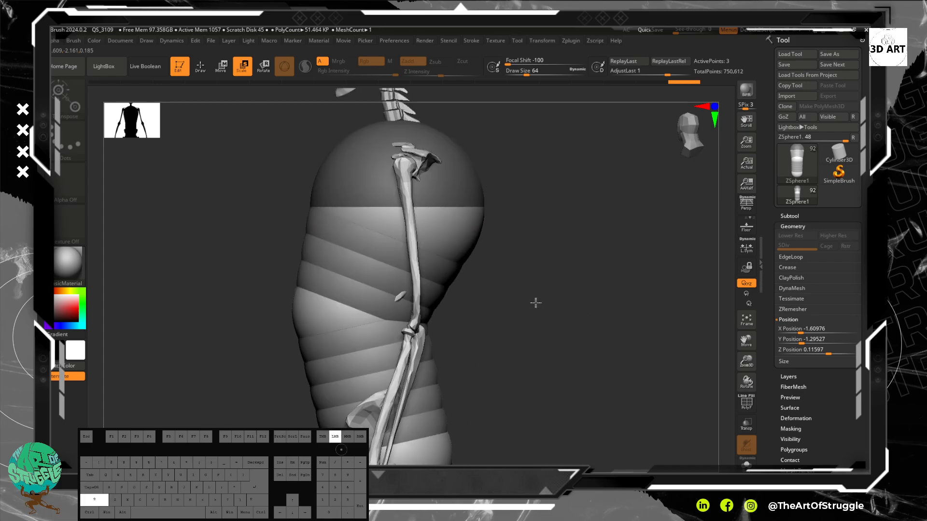
{"action": "left_click", "coordinate": [220, 66]}
{"action": "mouse_move", "coordinate": [316, 320]}
{"action": "left_mouse_down"}
{"action": "mouse_move", "coordinate": [337, 317]}
{"action": "mouse_move", "coordinate": [328, 326]}
{"action": "left_mouse_up"}
{"action": "left_click_drag", "start_coordinate": [513, 283], "coordinate": [475, 226], "text": "alt"}
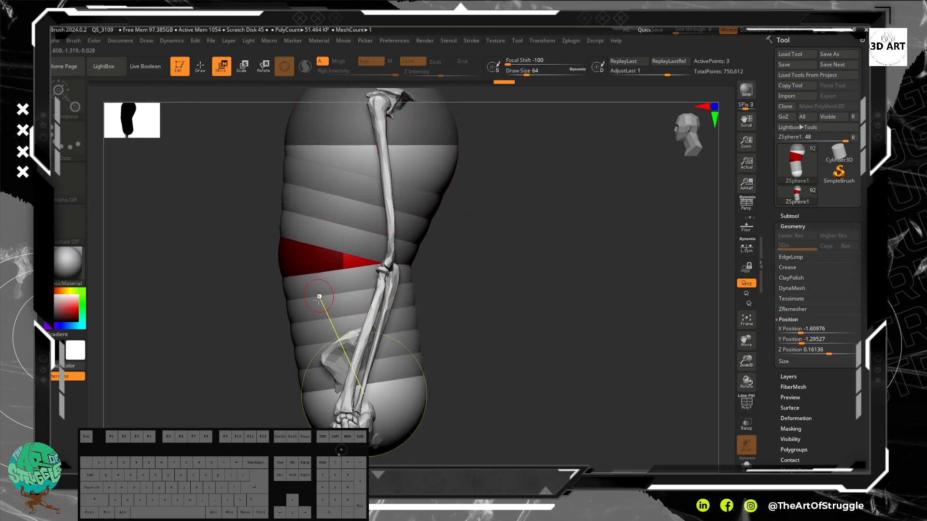
{"action": "left_click_drag", "start_coordinate": [425, 358], "coordinate": [445, 237], "text": "shift"}
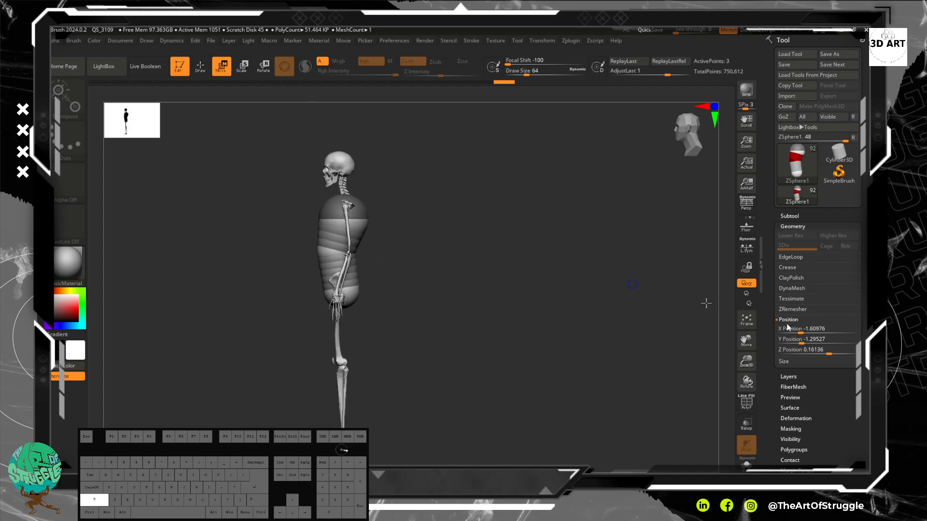
- Preview the torso's adaptive skin and turn on the PolyFrame display
{"action": "scroll", "coordinate": [838, 406], "scroll_direction": "down", "scroll_amount": 5}
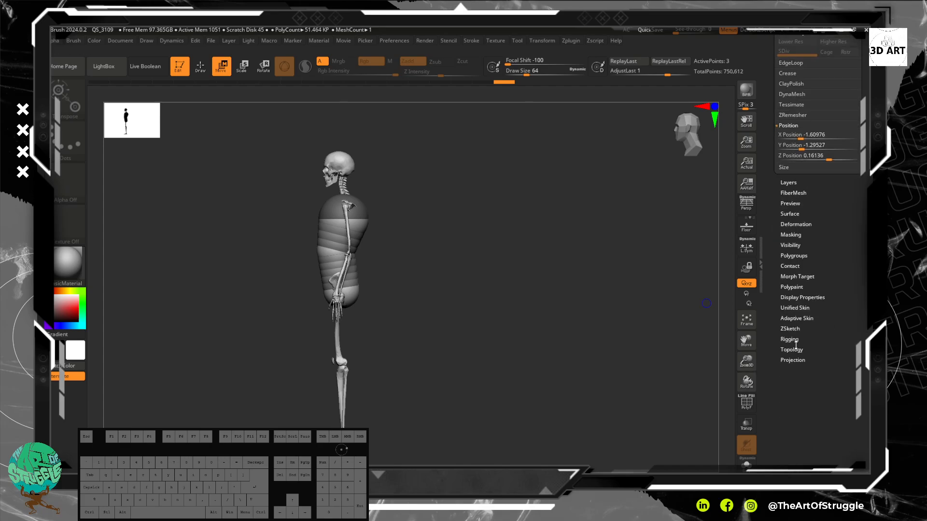
{"action": "left_click", "coordinate": [799, 318]}
{"action": "left_click", "coordinate": [798, 175]}
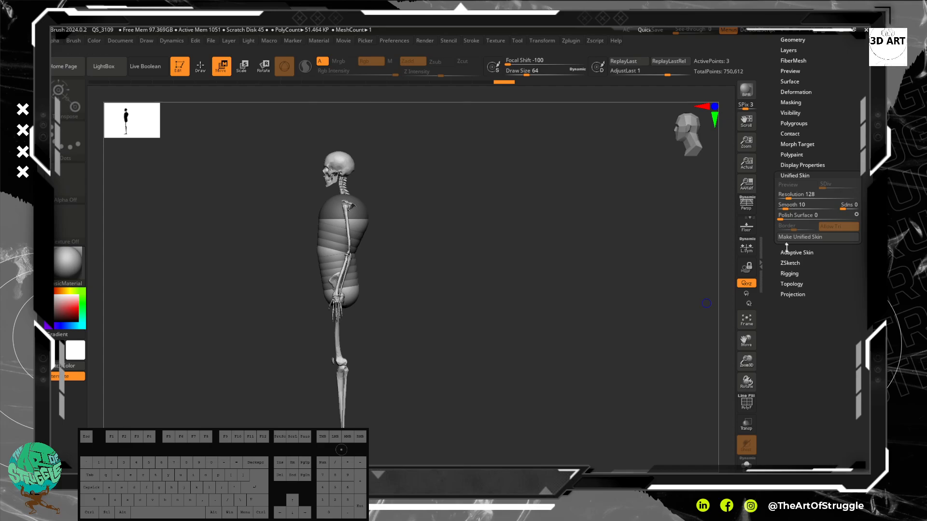
{"action": "left_click", "coordinate": [792, 252]}
{"action": "left_click", "coordinate": [796, 197]}
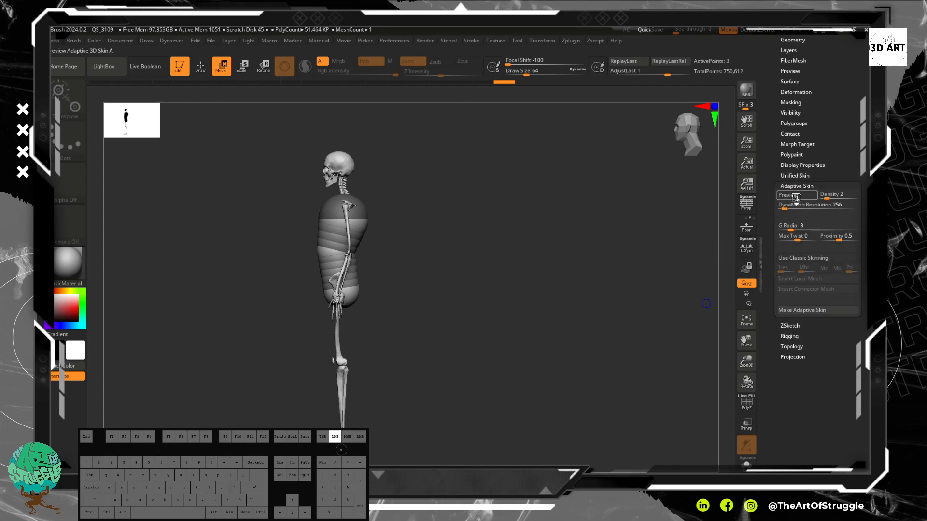
{"action": "left_click_drag", "start_coordinate": [459, 292], "coordinate": [497, 296]}
{"action": "left_click", "coordinate": [748, 408]}
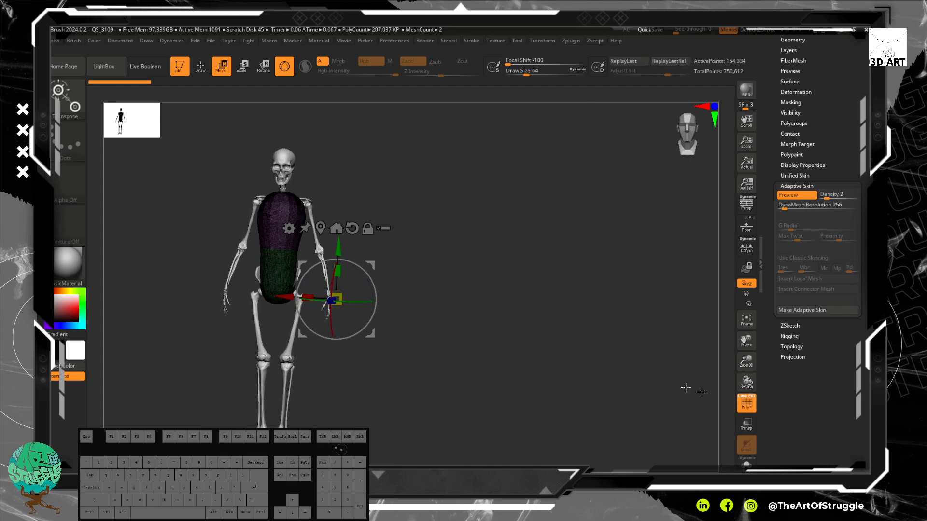
- Set the adaptive skin's DynaMesh Resolution to 0 and regenerate the preview
{"action": "left_click", "coordinate": [779, 205]}
{"action": "left_click_drag", "start_coordinate": [786, 206], "coordinate": [772, 207]}
{"action": "left_click", "coordinate": [804, 196]}
{"action": "left_click", "coordinate": [804, 196]}
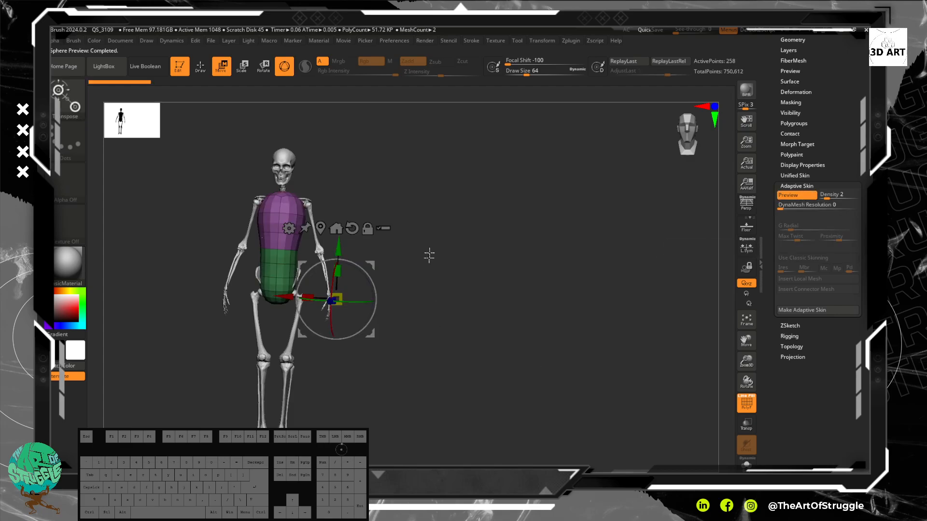
- Examine the low-poly torso skin from the front, side and above, comparing it with the ZSphere view
{"action": "left_click_drag", "start_coordinate": [435, 224], "coordinate": [337, 317], "text": "alt"}
{"action": "left_click_drag", "start_coordinate": [571, 245], "coordinate": [572, 386]}
{"action": "left_click_drag", "start_coordinate": [573, 400], "coordinate": [645, 422]}
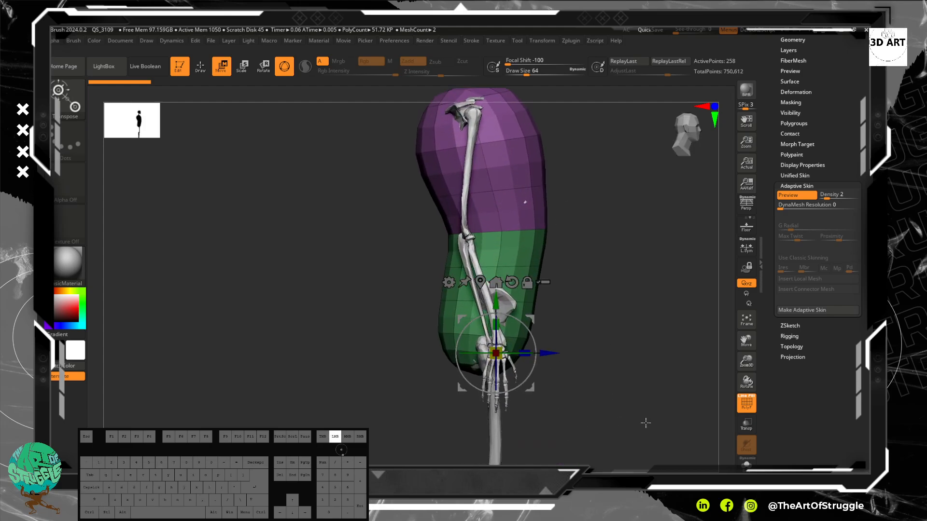
{"action": "left_click_drag", "start_coordinate": [674, 304], "coordinate": [638, 302]}
{"action": "left_click_drag", "start_coordinate": [543, 232], "coordinate": [585, 242], "text": "alt"}
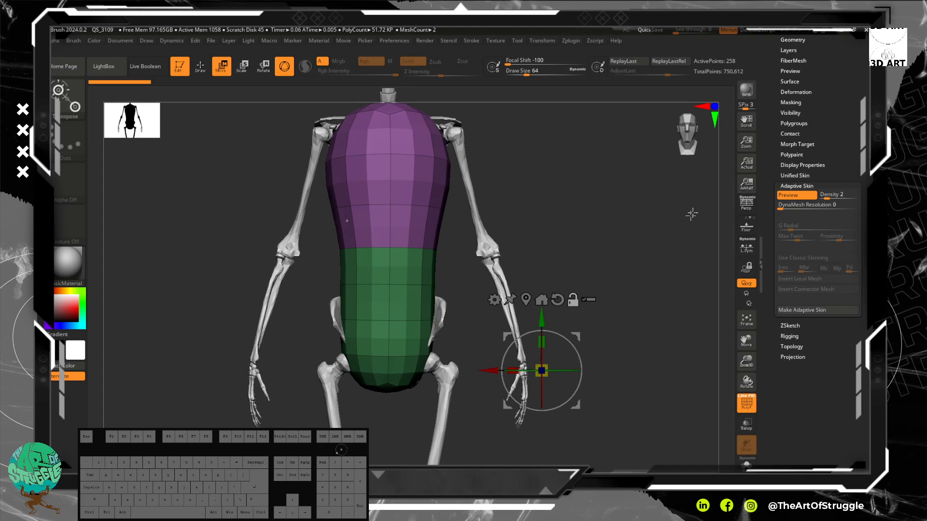
{"action": "left_click_drag", "start_coordinate": [600, 239], "coordinate": [579, 246], "text": "shift"}
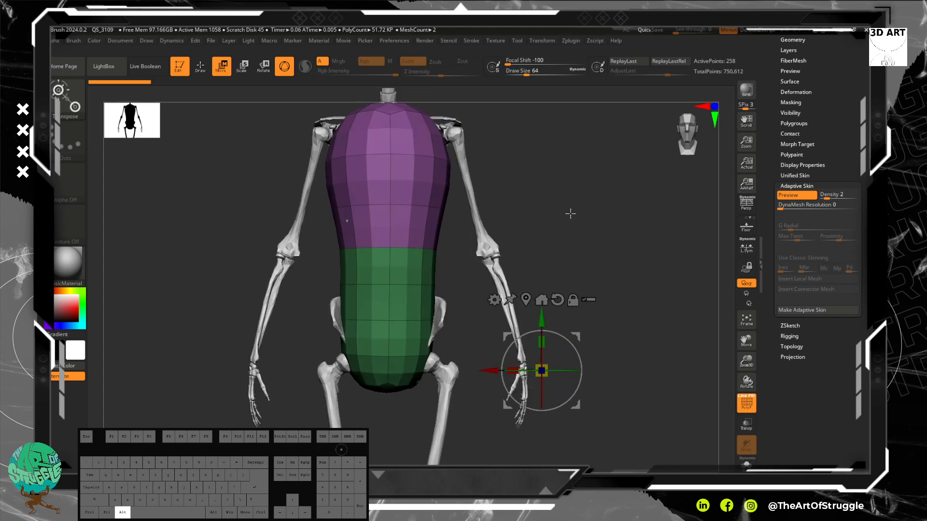
{"action": "left_click_drag", "start_coordinate": [570, 213], "coordinate": [596, 310], "text": "alt"}
{"action": "key", "text": "a"}
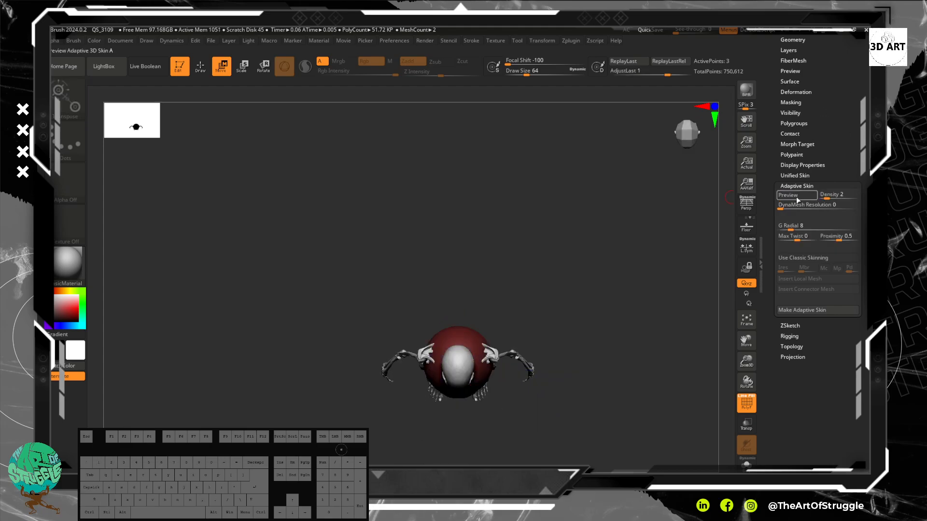
{"action": "left_click_drag", "start_coordinate": [569, 264], "coordinate": [494, 190]}
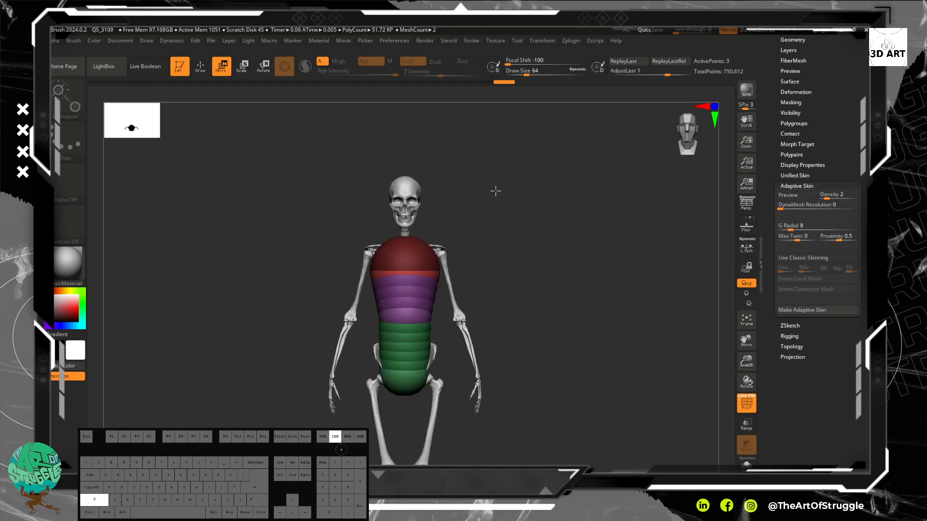
{"action": "key", "text": "a"}
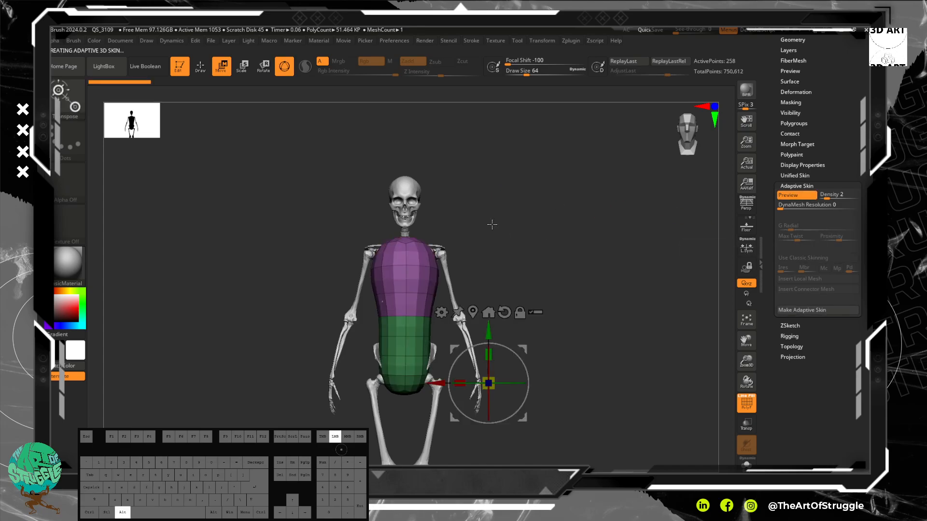
- Append a Sphere3D subtool and make the new sphere the active subtool
{"action": "left_click_drag", "start_coordinate": [492, 224], "coordinate": [484, 207], "text": "alt"}
{"action": "scroll", "coordinate": [811, 184], "scroll_direction": "up", "scroll_amount": 5}
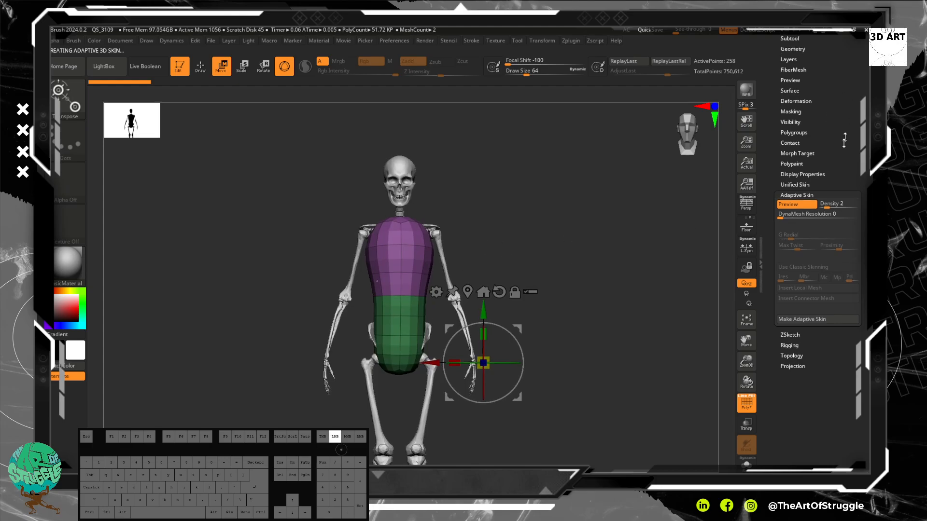
{"action": "left_click", "coordinate": [789, 191]}
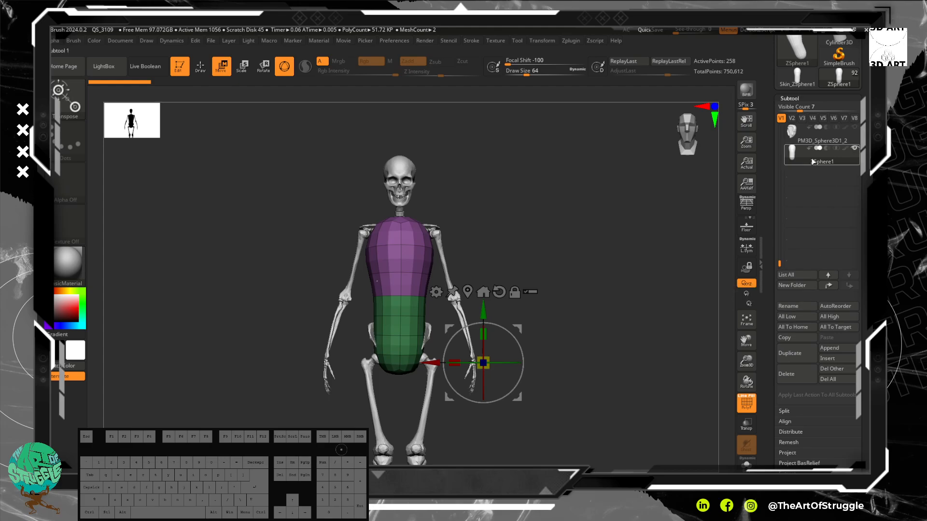
{"action": "left_click", "coordinate": [829, 348]}
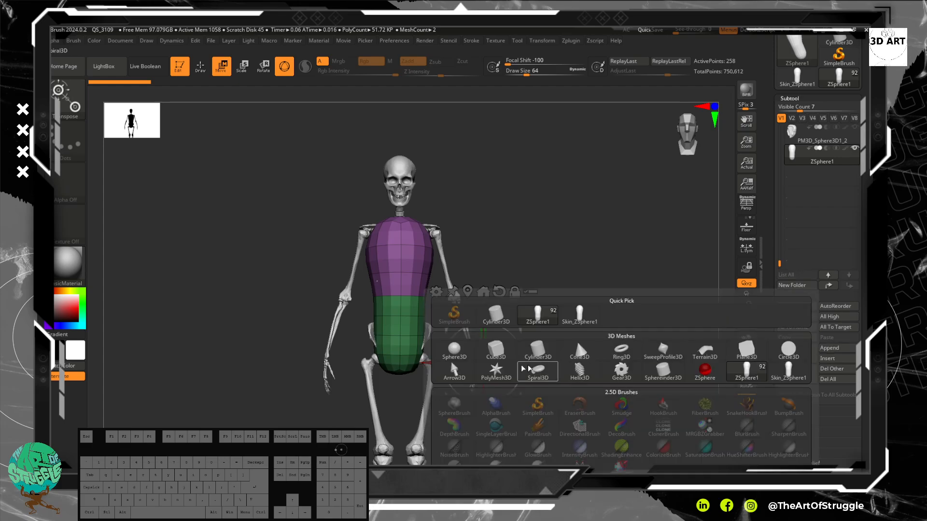
{"action": "left_click", "coordinate": [455, 350]}
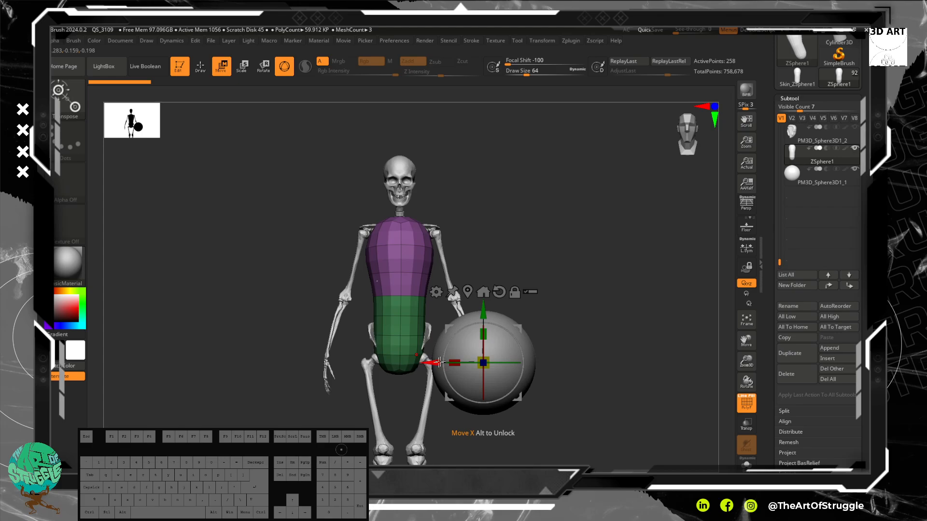
{"action": "key", "text": "q"}
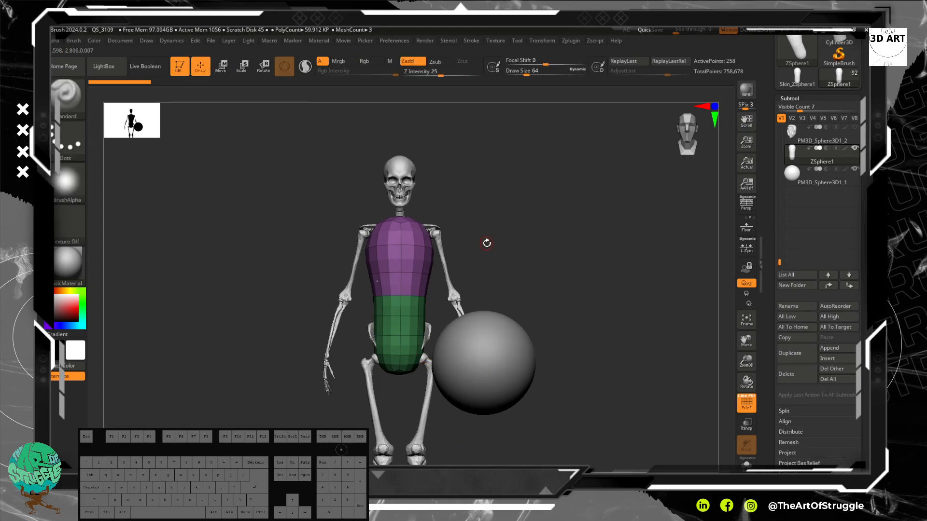
{"action": "left_click", "coordinate": [488, 342], "text": "alt"}
- Move the new sphere onto the rib cage and scale it roughly to the chest
{"action": "left_click_drag", "start_coordinate": [541, 299], "coordinate": [488, 238], "text": "alt"}
{"action": "left_click", "coordinate": [221, 69]}
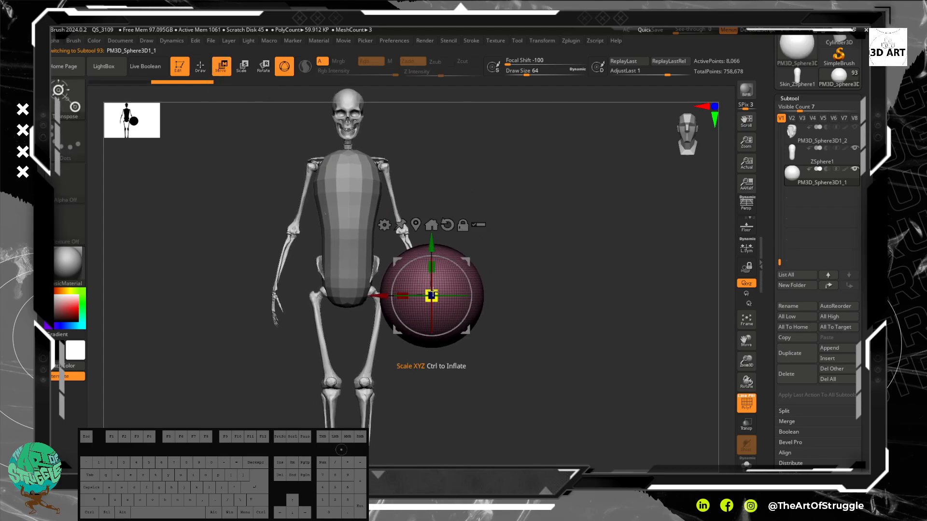
{"action": "left_click_drag", "start_coordinate": [432, 294], "coordinate": [468, 222]}
{"action": "key", "text": "e"}
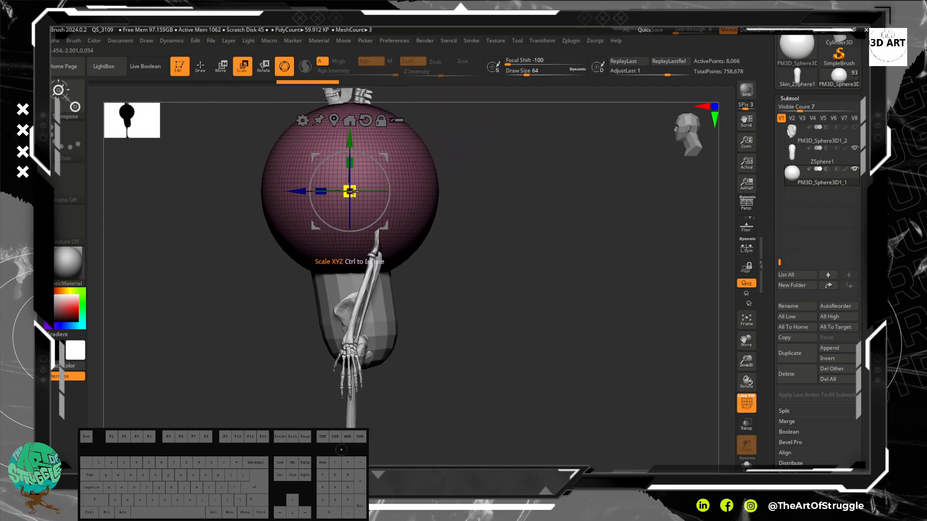
{"action": "left_click_drag", "start_coordinate": [352, 191], "coordinate": [349, 225]}
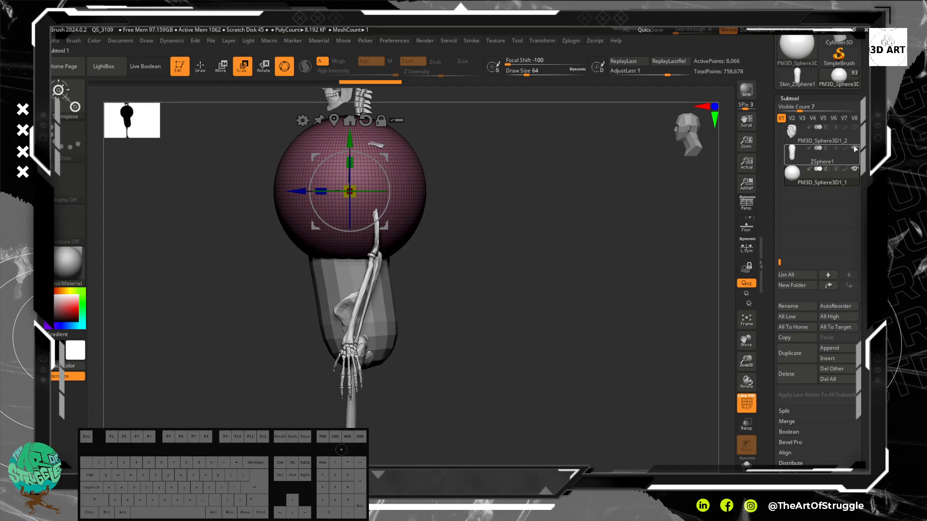
- Hide the ZSphere1 subtool and scale the sphere down to fit the rib cage
{"action": "left_click", "coordinate": [855, 148]}
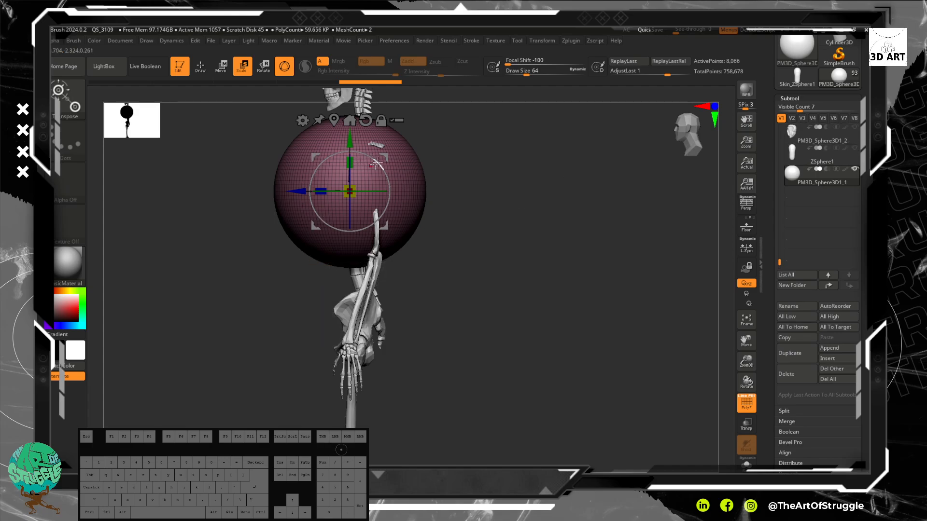
{"action": "left_click_drag", "start_coordinate": [350, 188], "coordinate": [341, 199]}
{"action": "left_click_drag", "start_coordinate": [437, 231], "coordinate": [565, 233]}
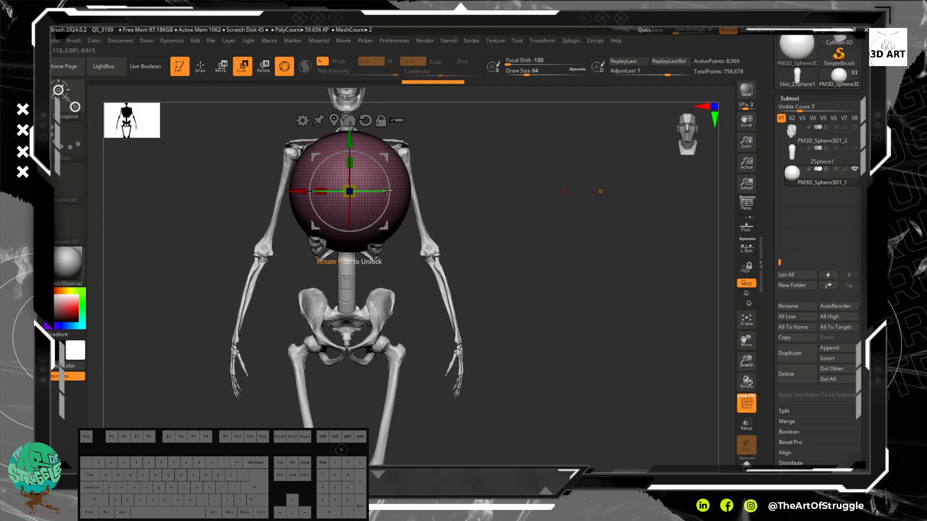
- Switch to Draw mode with the Move brush and turn off the PolyFrame display
{"action": "left_click_drag", "start_coordinate": [534, 206], "coordinate": [507, 126], "text": "alt"}
{"action": "left_click_drag", "start_coordinate": [464, 198], "coordinate": [481, 247], "text": "alt"}
{"action": "mouse_move", "coordinate": [539, 260]}
{"action": "left_mouse_down"}
{"action": "mouse_move", "coordinate": [487, 269]}
{"action": "mouse_move", "coordinate": [546, 271]}
{"action": "left_mouse_up"}
{"action": "left_click_drag", "start_coordinate": [461, 235], "coordinate": [492, 294], "text": "alt"}
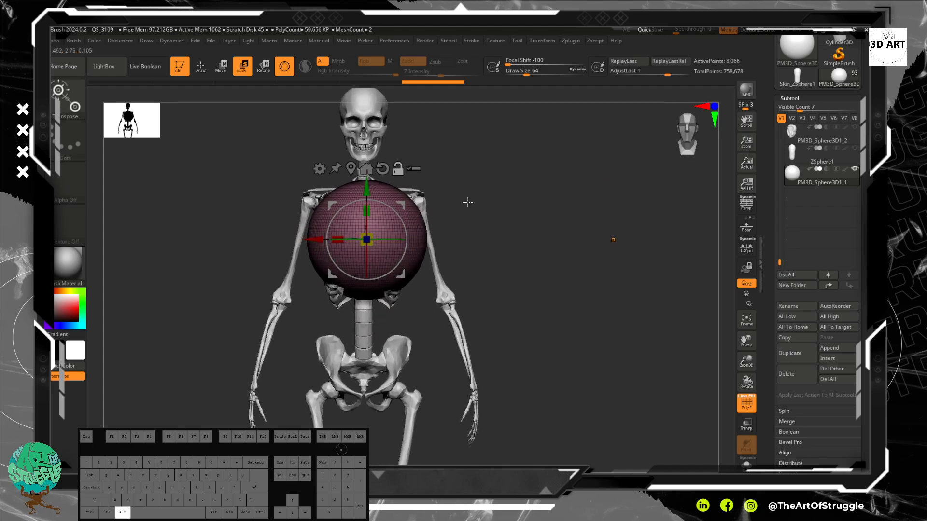
{"action": "left_click_drag", "start_coordinate": [468, 202], "coordinate": [256, 120], "text": "alt"}
{"action": "left_click", "coordinate": [206, 73]}
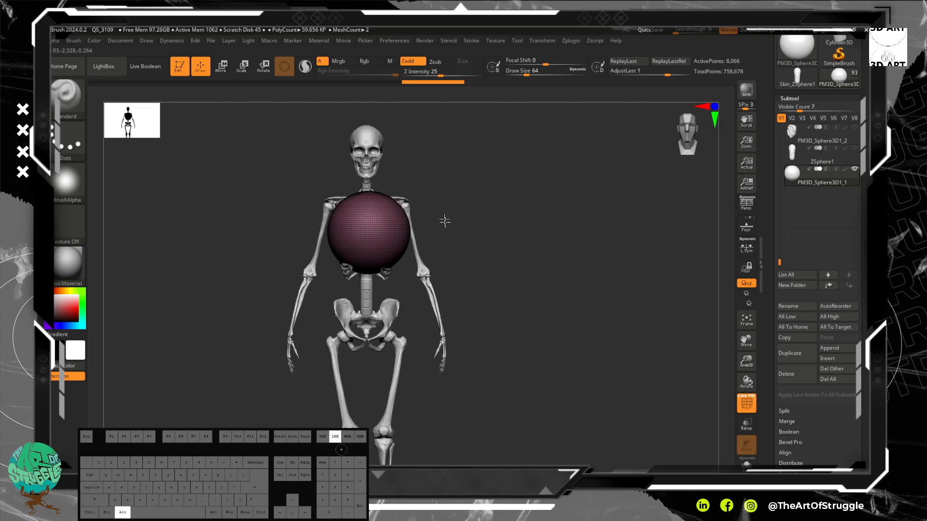
{"action": "left_click_drag", "start_coordinate": [444, 221], "coordinate": [401, 239], "text": "alt"}
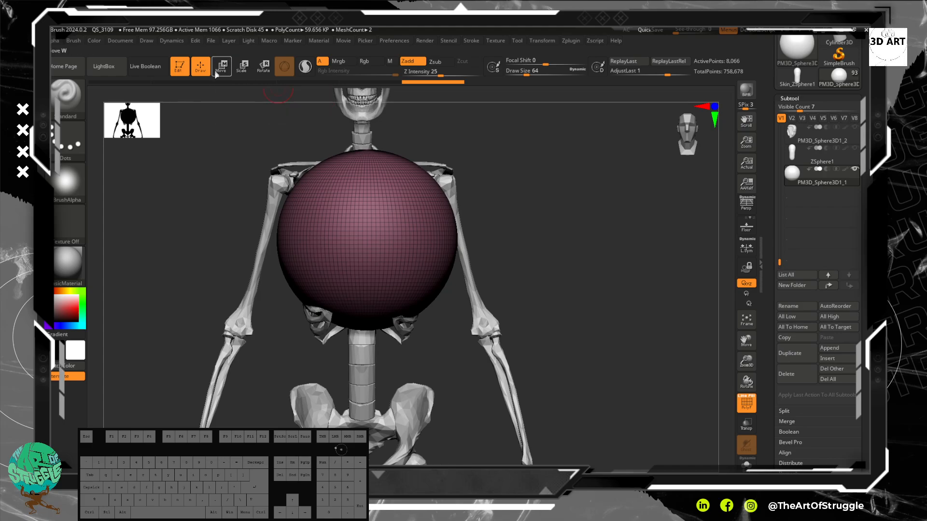
{"action": "key", "text": "b"}
{"action": "key", "text": "m"}
{"action": "key", "text": "v"}
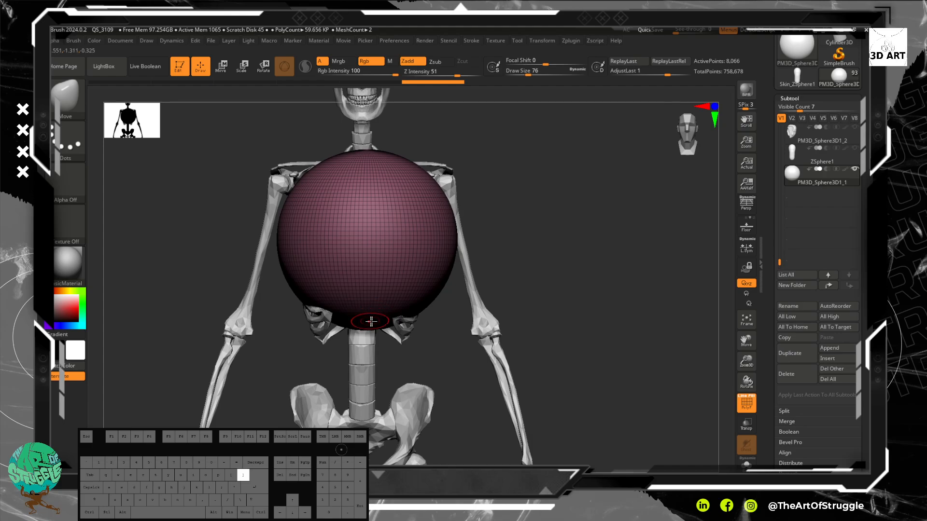
{"action": "left_click", "coordinate": [754, 408]}
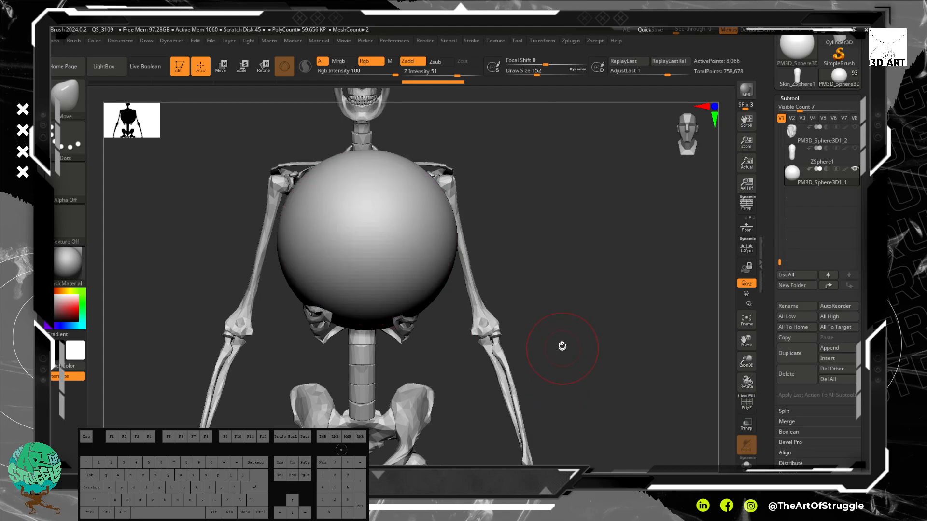
- Pull the sphere's underside down toward the pelvis with the Move brush at draw size 388
{"action": "left_click_drag", "start_coordinate": [560, 349], "coordinate": [483, 326], "text": "alt"}
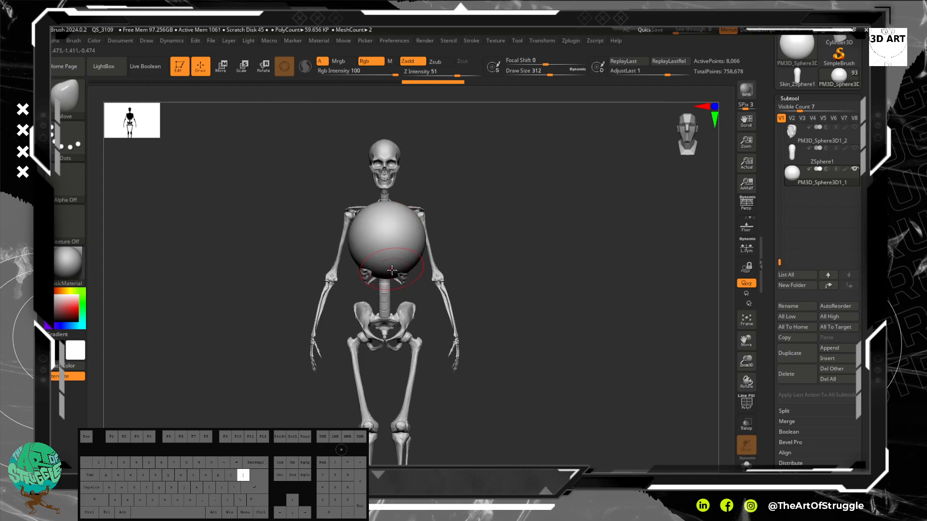
{"action": "left_click_drag", "start_coordinate": [511, 312], "coordinate": [507, 289]}
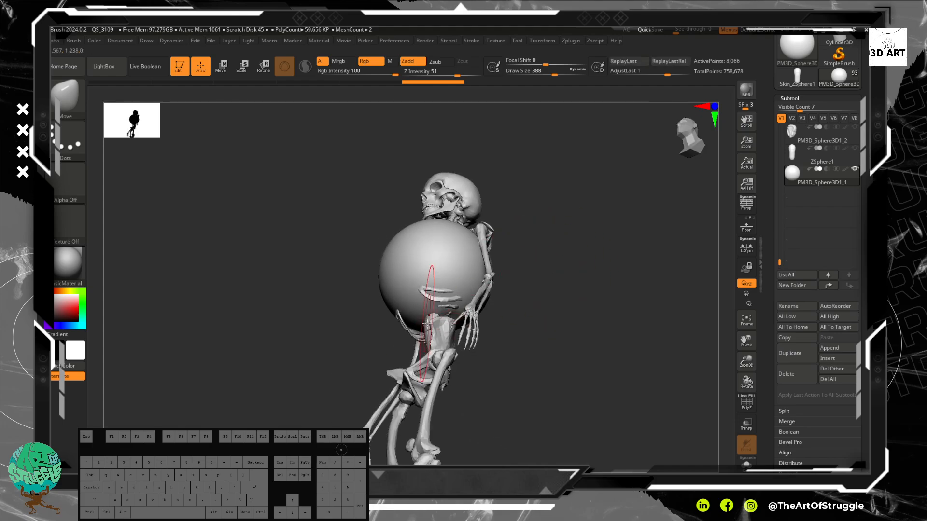
{"action": "left_click_drag", "start_coordinate": [427, 316], "coordinate": [440, 407]}
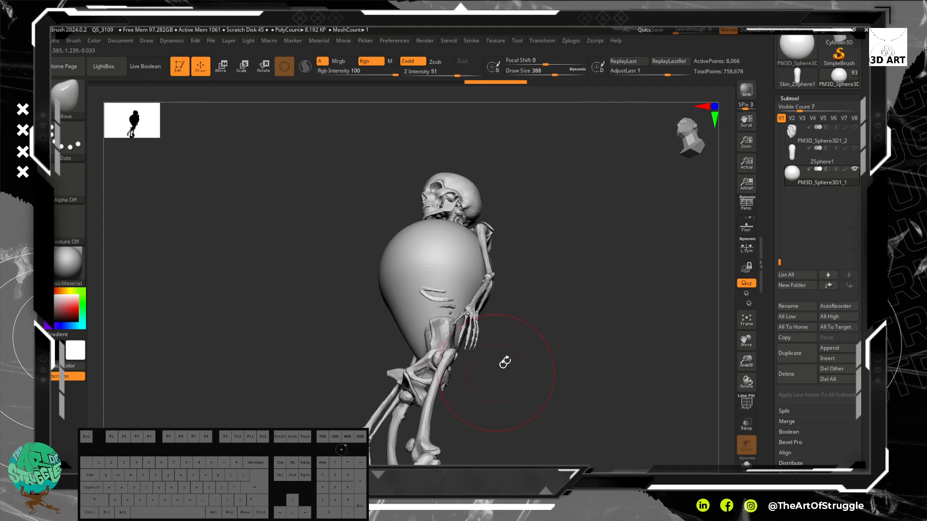
- Undo the last pull on the sphere and try stretching its underside down to the pelvis from the front with the Move brush
{"action": "left_click_drag", "start_coordinate": [503, 362], "coordinate": [543, 378], "text": "shift"}
{"action": "key", "text": "ctrl+z"}
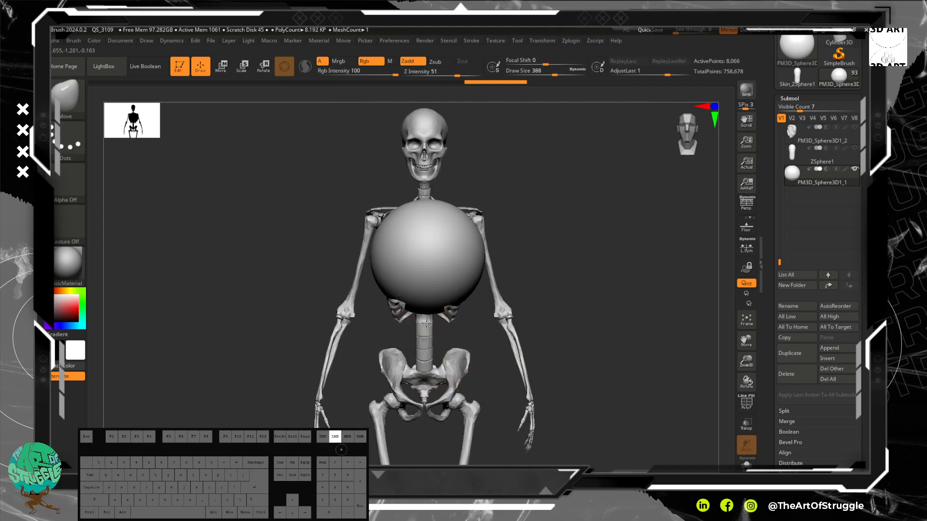
{"action": "mouse_move", "coordinate": [433, 382]}
{"action": "left_mouse_down"}
{"action": "mouse_move", "coordinate": [437, 417]}
{"action": "mouse_move", "coordinate": [414, 429]}
{"action": "mouse_move", "coordinate": [419, 418]}
{"action": "left_mouse_up"}
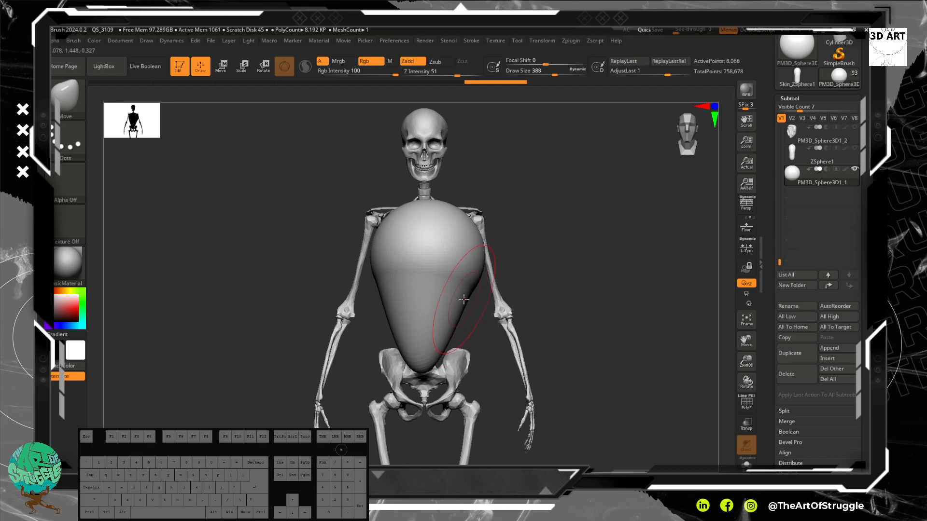
{"action": "mouse_move", "coordinate": [551, 276]}
{"action": "left_mouse_down"}
{"action": "mouse_move", "coordinate": [564, 259]}
{"action": "mouse_move", "coordinate": [546, 339]}
{"action": "mouse_move", "coordinate": [546, 328]}
{"action": "mouse_move", "coordinate": [404, 268]}
{"action": "mouse_move", "coordinate": [256, 249]}
{"action": "left_mouse_up"}
{"action": "key", "text": "ctrl+z"}
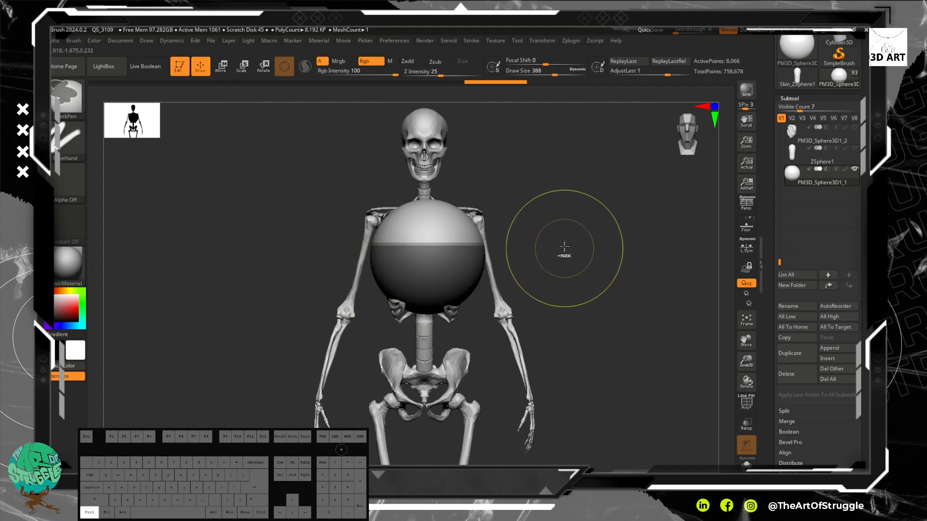
- Mask the sphere's upper half and move the unmasked lower half down over the pelvis
{"action": "left_click", "coordinate": [564, 246], "text": "ctrl"}
{"action": "mouse_move", "coordinate": [582, 200]}
{"action": "left_mouse_down", "text": "ctrl"}
{"action": "mouse_move", "coordinate": [397, 197]}
{"action": "mouse_move", "coordinate": [288, 294]}
{"action": "mouse_move", "coordinate": [291, 259]}
{"action": "left_mouse_up", "text": "ctrl"}
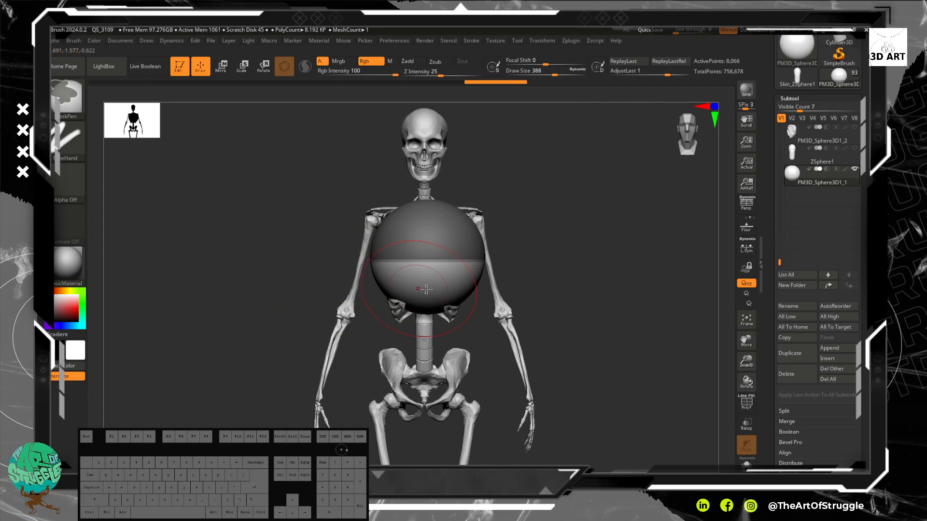
{"action": "left_click", "coordinate": [228, 72]}
{"action": "left_click_drag", "start_coordinate": [423, 198], "coordinate": [424, 320]}
- Tilt the torso's lower end in side view and shift it slightly to follow the pelvis
{"action": "left_click_drag", "start_coordinate": [618, 315], "coordinate": [532, 286]}
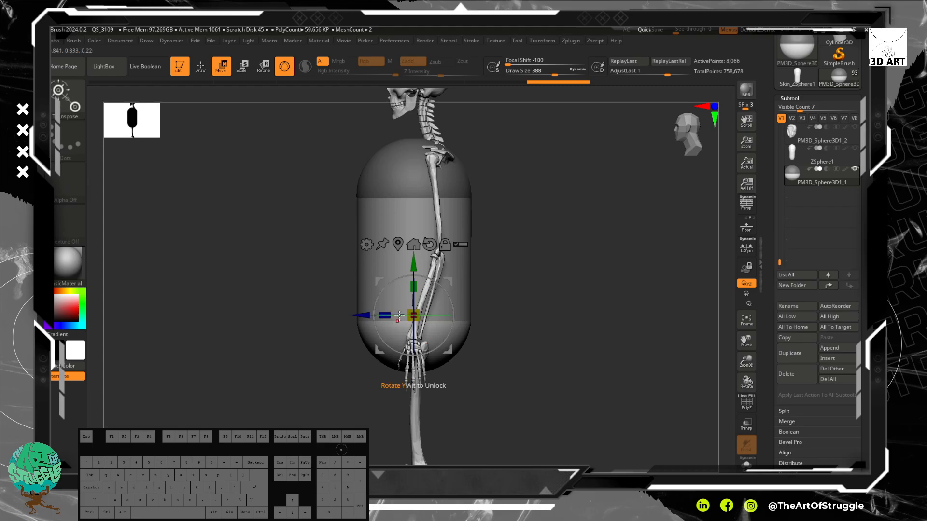
{"action": "left_click_drag", "start_coordinate": [438, 284], "coordinate": [421, 272]}
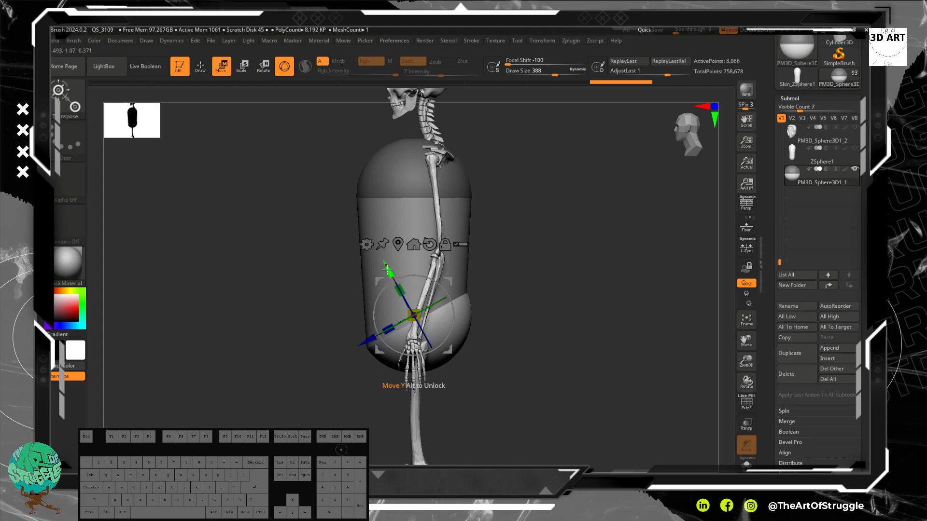
{"action": "left_click_drag", "start_coordinate": [407, 307], "coordinate": [422, 281]}
- Invert and clear the mask, return to Draw mode and smooth the seams along the stretched torso with the Smooth brush
{"action": "key", "text": "ctrl"}
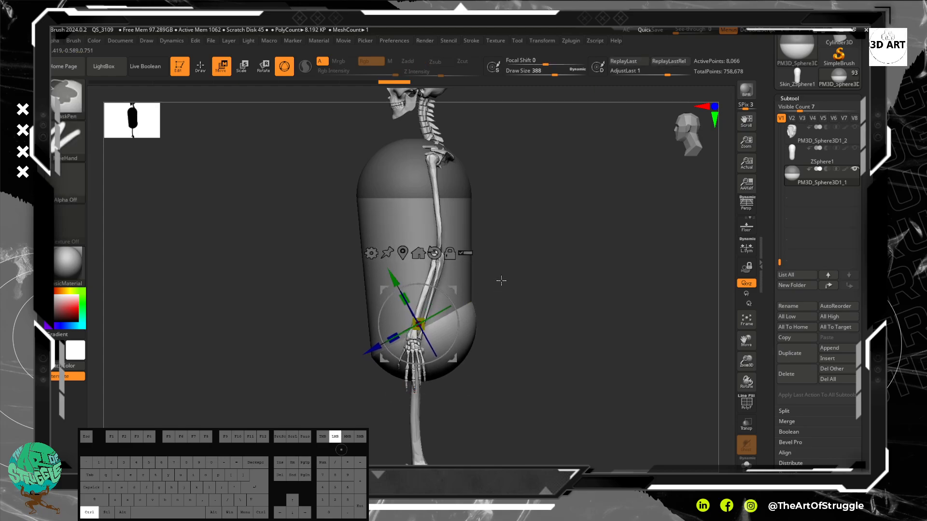
{"action": "left_click", "coordinate": [498, 210], "text": "ctrl"}
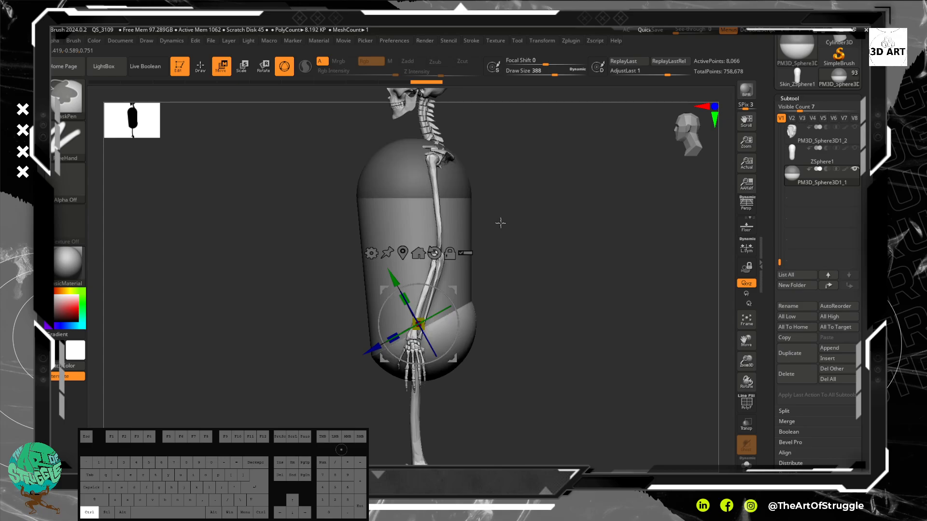
{"action": "left_click", "coordinate": [489, 223], "text": "ctrl"}
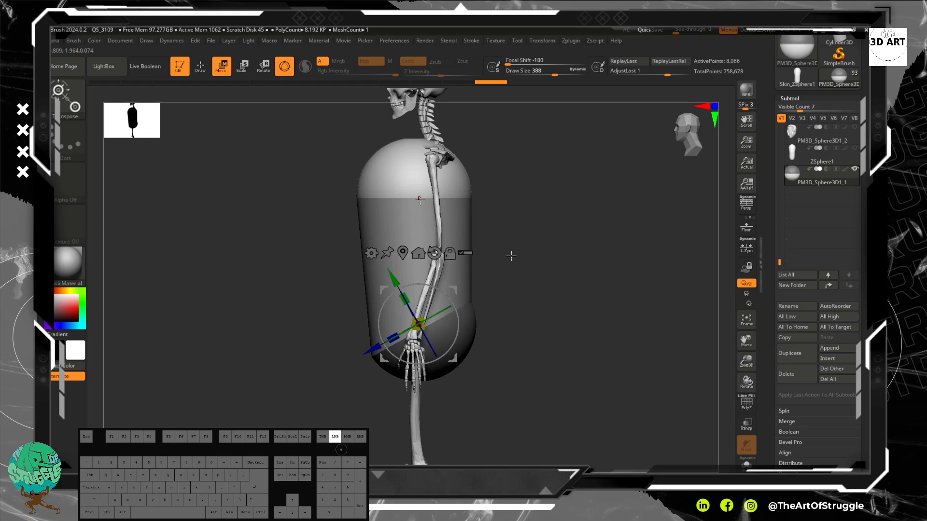
{"action": "key", "text": "q"}
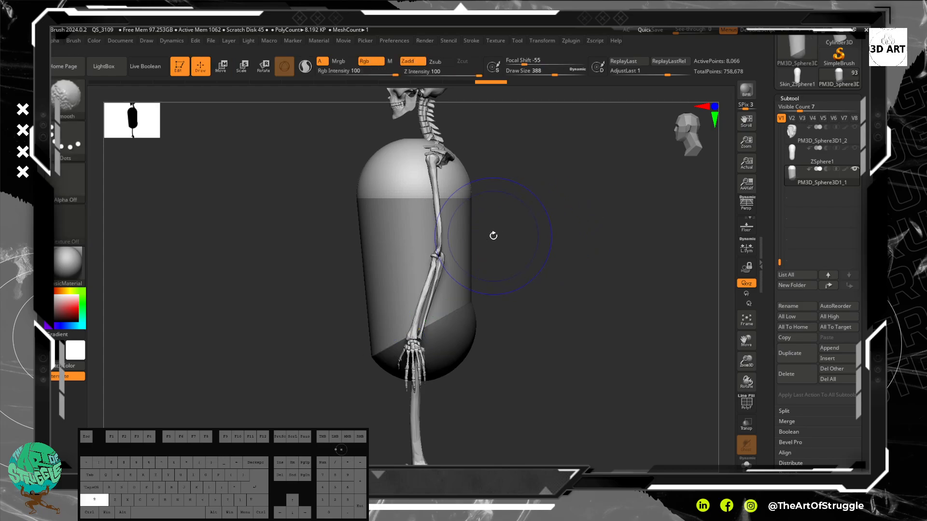
{"action": "mouse_move", "coordinate": [493, 236]}
{"action": "left_mouse_down", "text": "shift"}
{"action": "mouse_move", "coordinate": [524, 239]}
{"action": "mouse_move", "coordinate": [510, 227]}
{"action": "left_mouse_up", "text": "shift"}
{"action": "key", "text": "ctrl"}
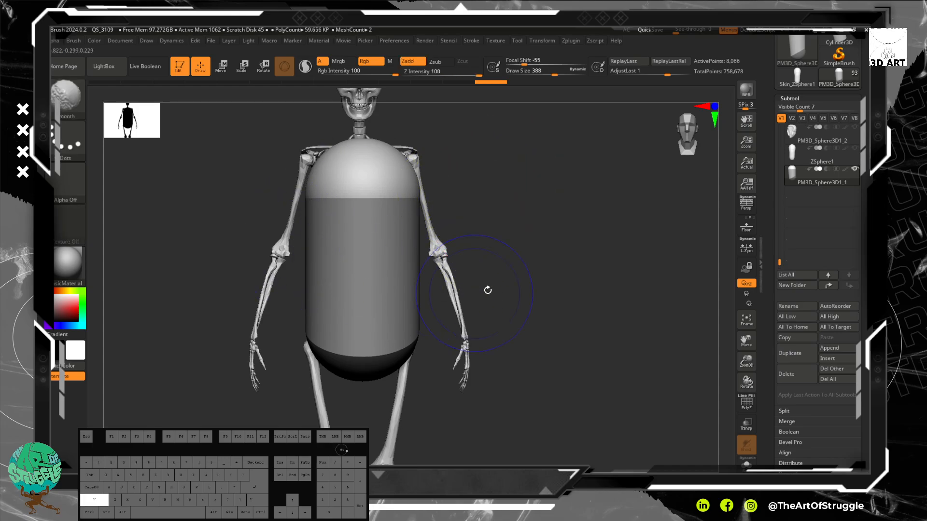
{"action": "left_click_drag", "start_coordinate": [517, 261], "coordinate": [583, 307], "text": "ctrl"}
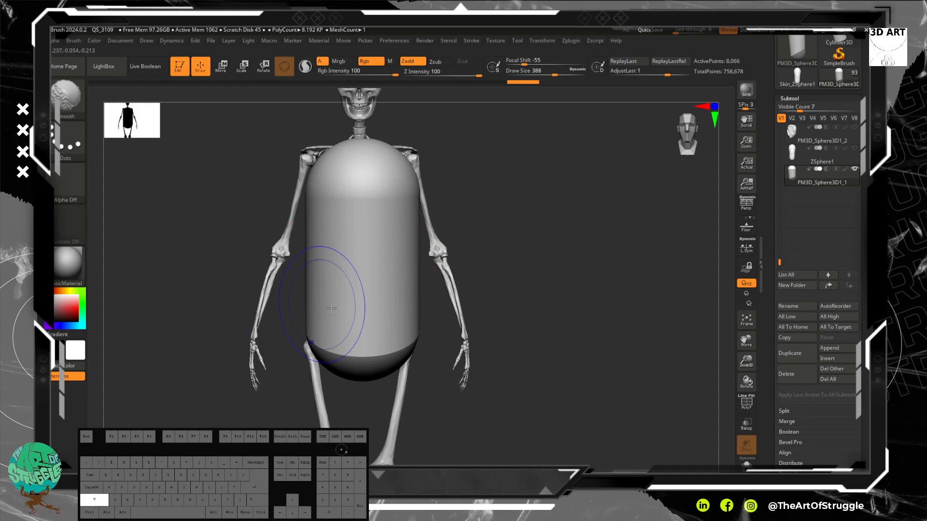
{"action": "left_click_drag", "start_coordinate": [333, 309], "coordinate": [371, 341], "text": "shift"}
{"action": "mouse_move", "coordinate": [404, 284]}
{"action": "left_mouse_down", "text": "shift"}
{"action": "mouse_move", "coordinate": [373, 389]}
{"action": "mouse_move", "coordinate": [319, 314]}
{"action": "mouse_move", "coordinate": [381, 396]}
{"action": "mouse_move", "coordinate": [521, 323]}
{"action": "mouse_move", "coordinate": [444, 332]}
{"action": "mouse_move", "coordinate": [483, 374]}
{"action": "mouse_move", "coordinate": [482, 273]}
{"action": "mouse_move", "coordinate": [472, 331]}
{"action": "mouse_move", "coordinate": [470, 256]}
{"action": "left_mouse_up", "text": "shift"}
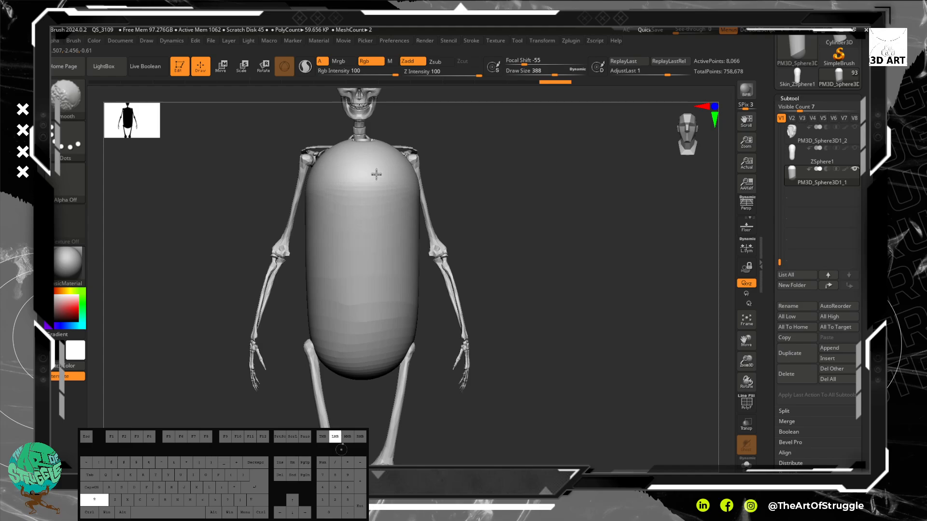
- Undo the smoothing, tilting and stretching to bring back the plain sphere on the rib cage
{"action": "left_click_drag", "start_coordinate": [486, 193], "coordinate": [440, 187]}
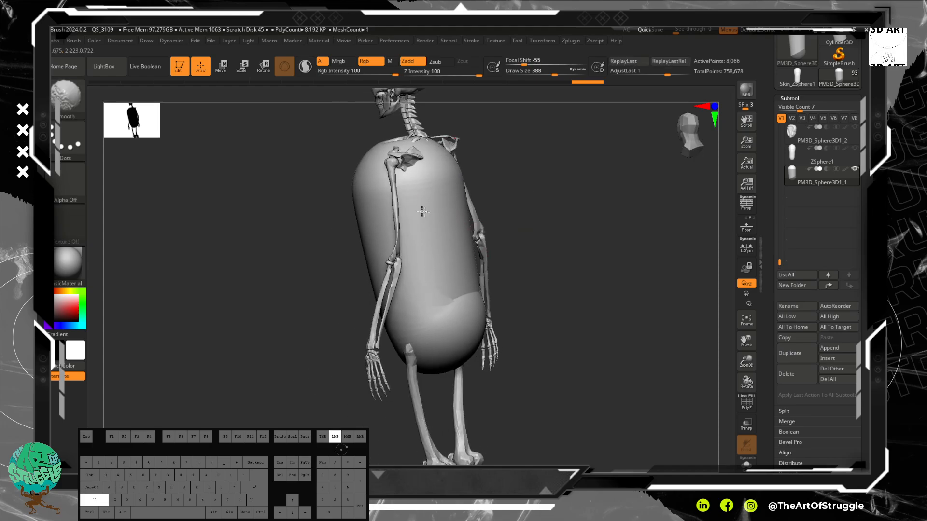
{"action": "mouse_move", "coordinate": [528, 190]}
{"action": "left_mouse_down"}
{"action": "mouse_move", "coordinate": [594, 192]}
{"action": "mouse_move", "coordinate": [466, 159]}
{"action": "mouse_move", "coordinate": [534, 220]}
{"action": "mouse_move", "coordinate": [443, 190]}
{"action": "left_mouse_up"}
{"action": "key", "text": "ctrl"}
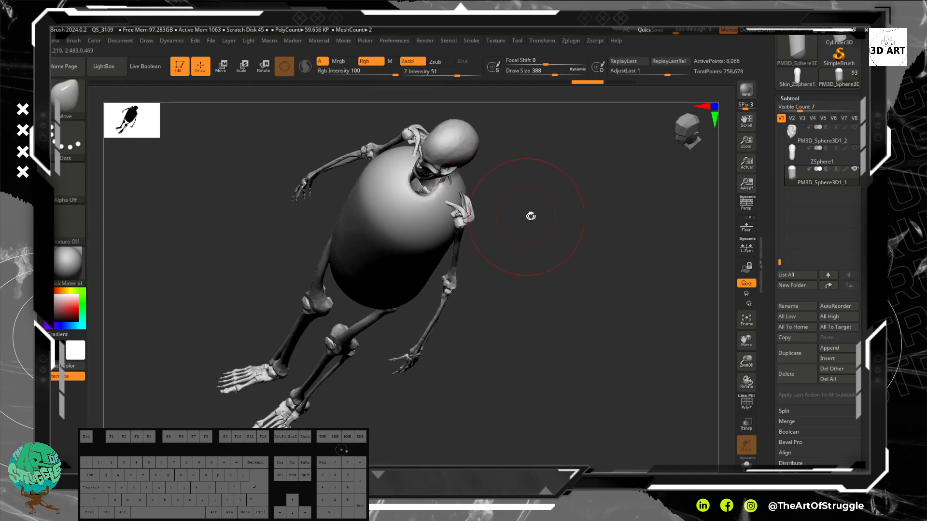
{"action": "mouse_move", "coordinate": [531, 216]}
{"action": "left_mouse_down"}
{"action": "mouse_move", "coordinate": [517, 190]}
{"action": "mouse_move", "coordinate": [380, 167]}
{"action": "left_mouse_up"}
{"action": "left_click_drag", "start_coordinate": [508, 129], "coordinate": [498, 213], "text": "alt"}
{"action": "key", "text": "ctrl+z"}
{"action": "key", "text": "ctrl+z"}
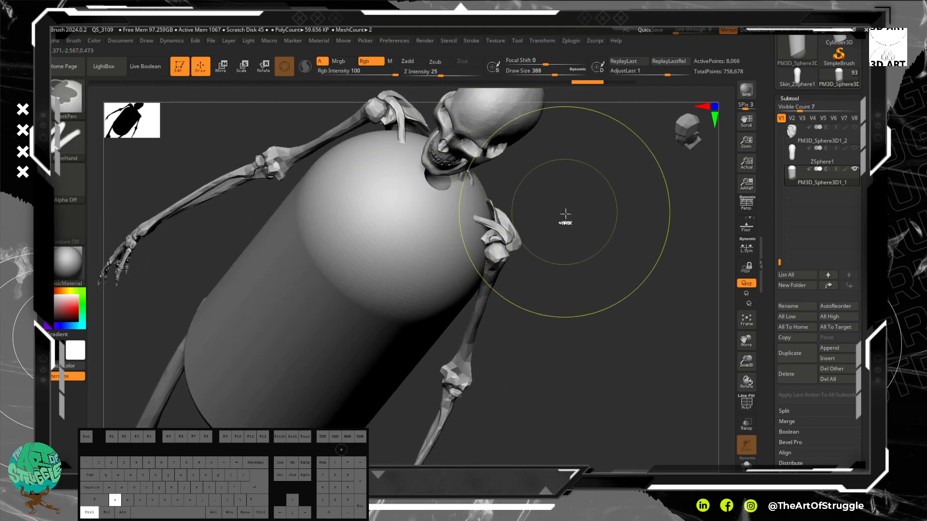
{"action": "key", "text": "ctrl+z"}
{"action": "key", "text": "ctrl+z"}
{"action": "key", "text": "ctrl+shift+z"}
{"action": "key", "text": "ctrl+z"}
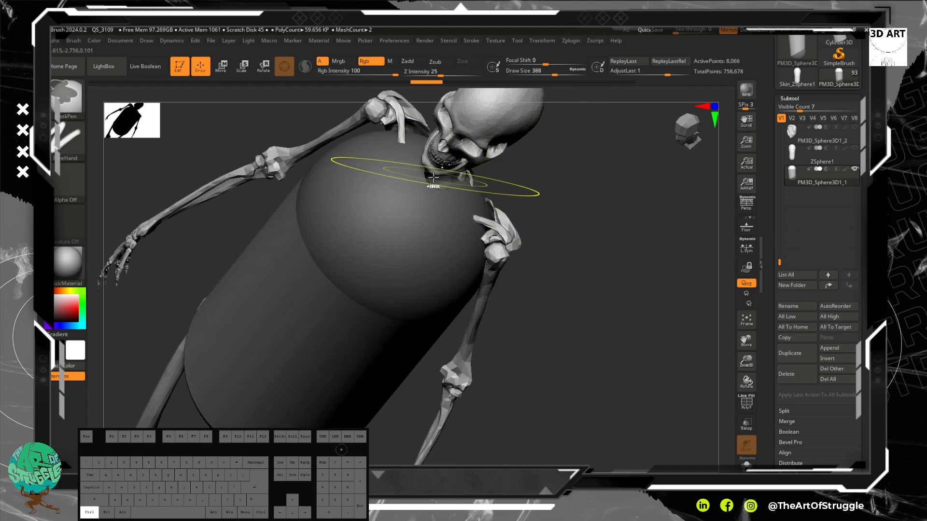
{"action": "key", "text": "ctrl+z"}
- Mask the upper half of the sphere in front view, leaving its lower half unmasked
{"action": "left_click_drag", "start_coordinate": [536, 193], "coordinate": [565, 190]}
{"action": "left_click_drag", "start_coordinate": [617, 221], "coordinate": [530, 248], "text": "alt"}
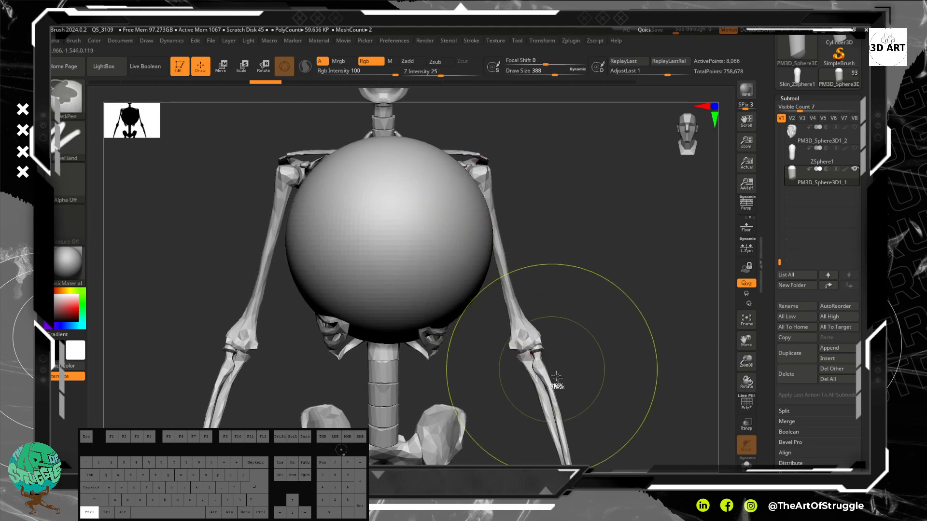
{"action": "mouse_move", "coordinate": [615, 257]}
{"action": "left_mouse_down", "text": "ctrl"}
{"action": "mouse_move", "coordinate": [556, 255]}
{"action": "mouse_move", "coordinate": [166, 303]}
{"action": "mouse_move", "coordinate": [172, 424]}
{"action": "left_mouse_up", "text": "ctrl"}
{"action": "left_click", "coordinate": [555, 218], "text": "ctrl"}
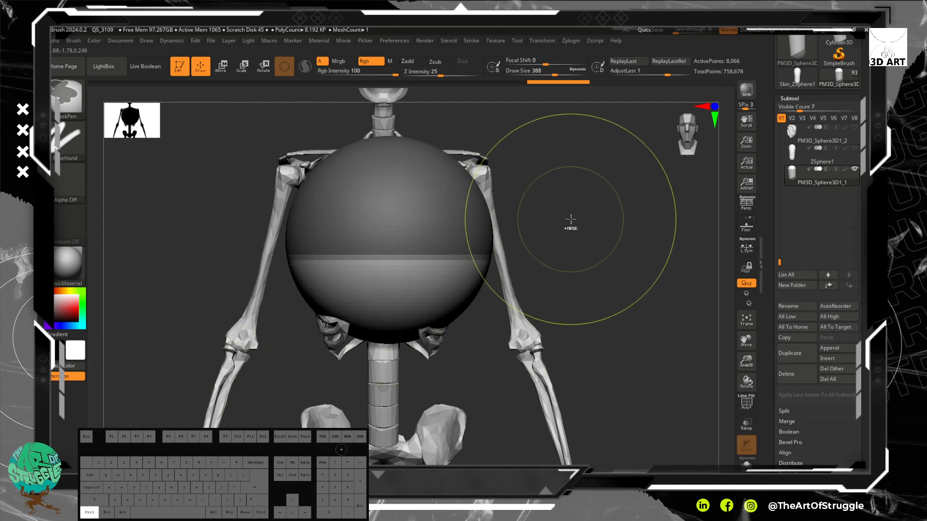
{"action": "left_click", "coordinate": [563, 214], "text": "ctrl"}
{"action": "left_click", "coordinate": [560, 231], "text": "ctrl"}
{"action": "left_click", "coordinate": [557, 233], "text": "ctrl"}
{"action": "left_click", "coordinate": [558, 246], "text": "ctrl"}
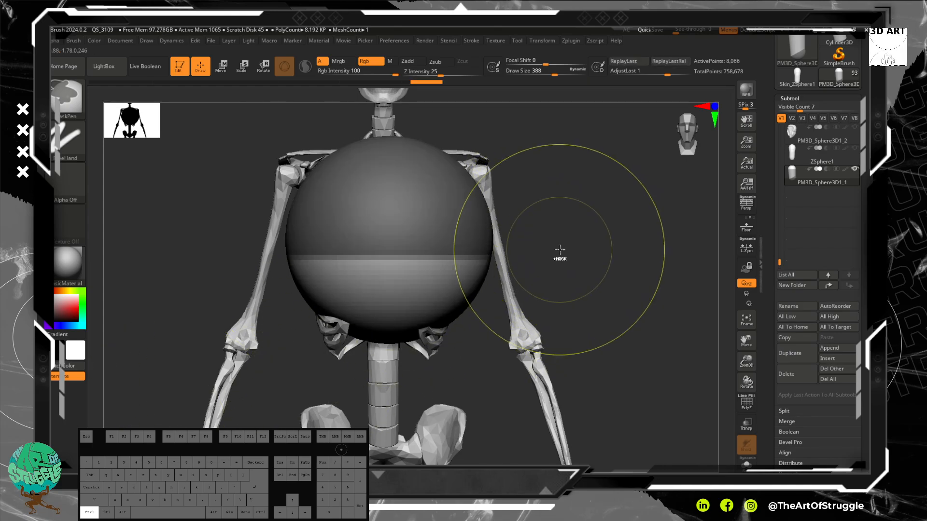
- Move the unmasked lower half straight down to the pelvis to stretch the sphere into a torso capsule
{"action": "mouse_move", "coordinate": [552, 302]}
{"action": "left_mouse_down", "text": "alt"}
{"action": "mouse_move", "coordinate": [542, 219]}
{"action": "mouse_move", "coordinate": [512, 177]}
{"action": "left_mouse_up", "text": "alt"}
{"action": "left_click", "coordinate": [223, 66]}
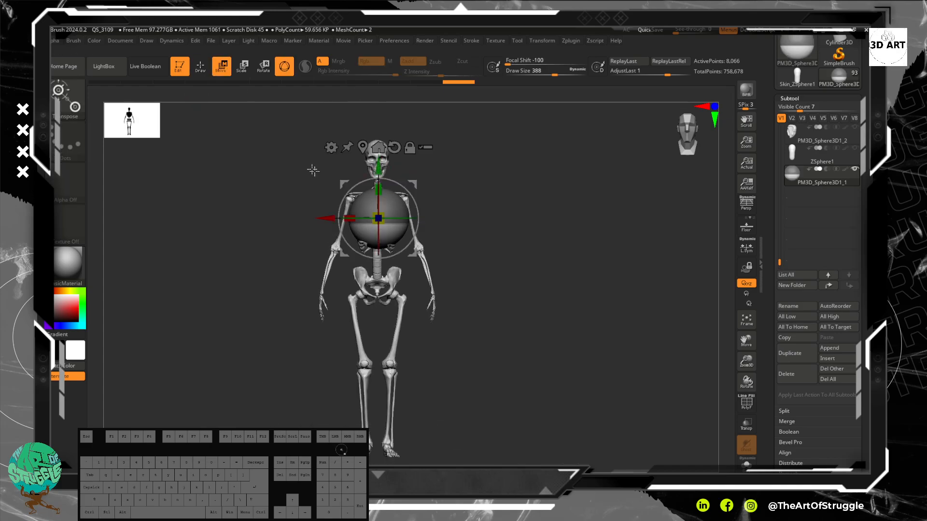
{"action": "left_click_drag", "start_coordinate": [379, 166], "coordinate": [379, 226]}
{"action": "left_click_drag", "start_coordinate": [447, 188], "coordinate": [496, 333]}
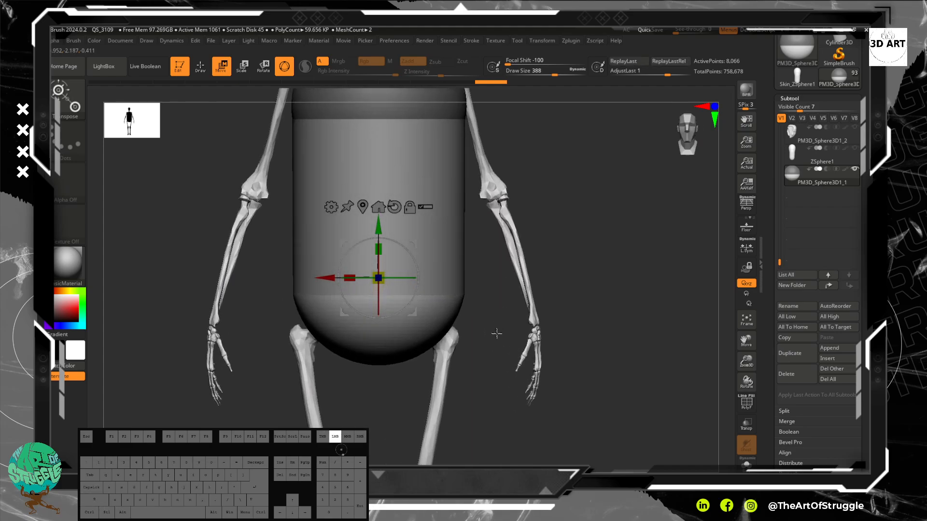
- Scale the capsule's lower end down to taper the torso, and tilt it in side view to follow the pelvis
{"action": "left_click", "coordinate": [238, 73]}
{"action": "left_click_drag", "start_coordinate": [386, 274], "coordinate": [364, 261]}
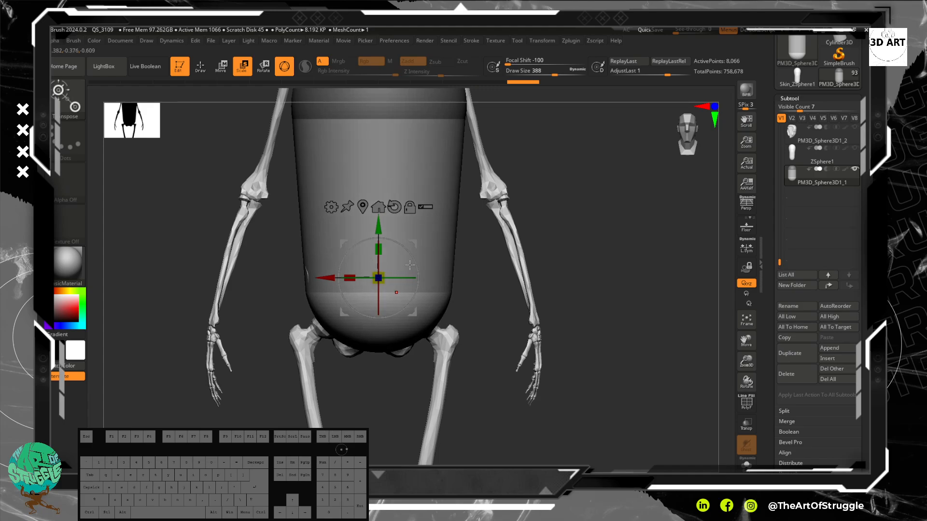
{"action": "left_click_drag", "start_coordinate": [559, 246], "coordinate": [381, 232]}
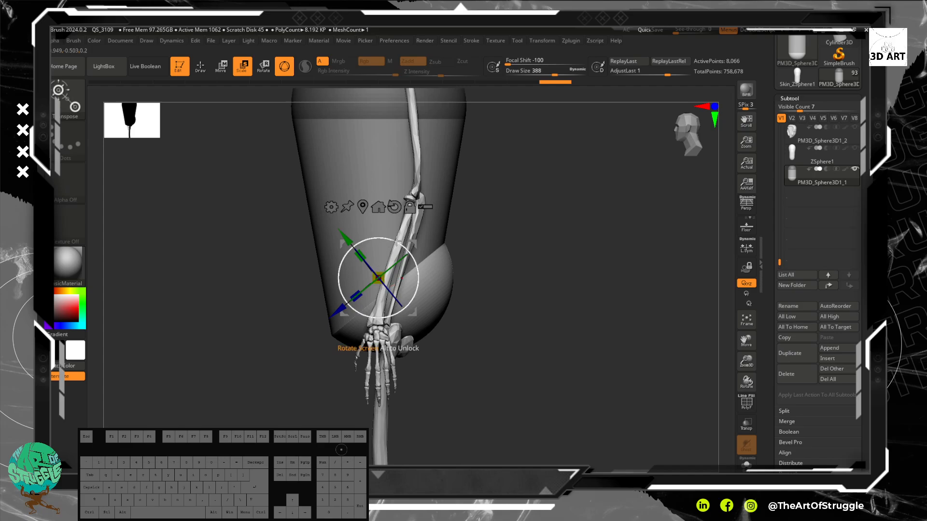
{"action": "left_click_drag", "start_coordinate": [401, 244], "coordinate": [415, 260]}
- Clear the mask, return to Draw mode and smooth the lower part of the torso capsule with the Smooth brush
{"action": "left_click_drag", "start_coordinate": [483, 274], "coordinate": [539, 282]}
{"action": "left_click", "coordinate": [528, 245], "text": "ctrl"}
{"action": "left_click_drag", "start_coordinate": [525, 202], "coordinate": [593, 252], "text": "ctrl"}
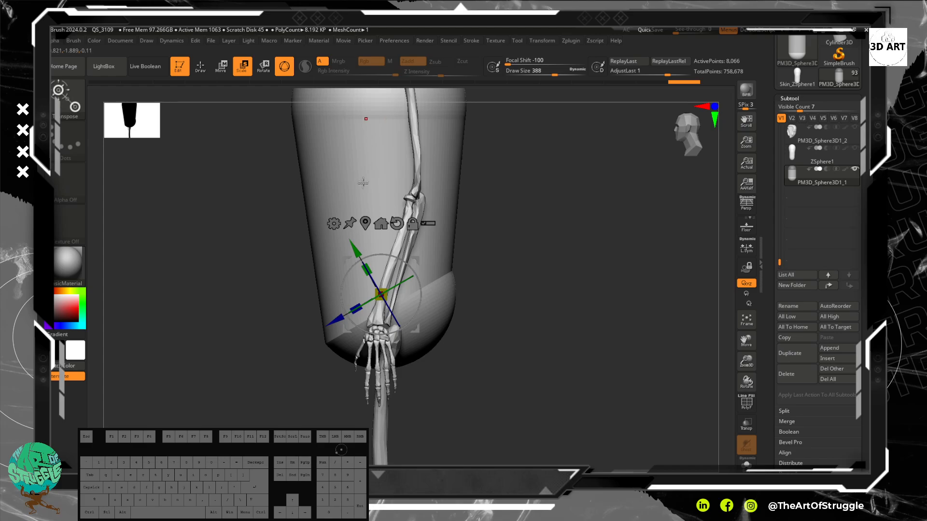
{"action": "left_click_drag", "start_coordinate": [504, 235], "coordinate": [539, 222]}
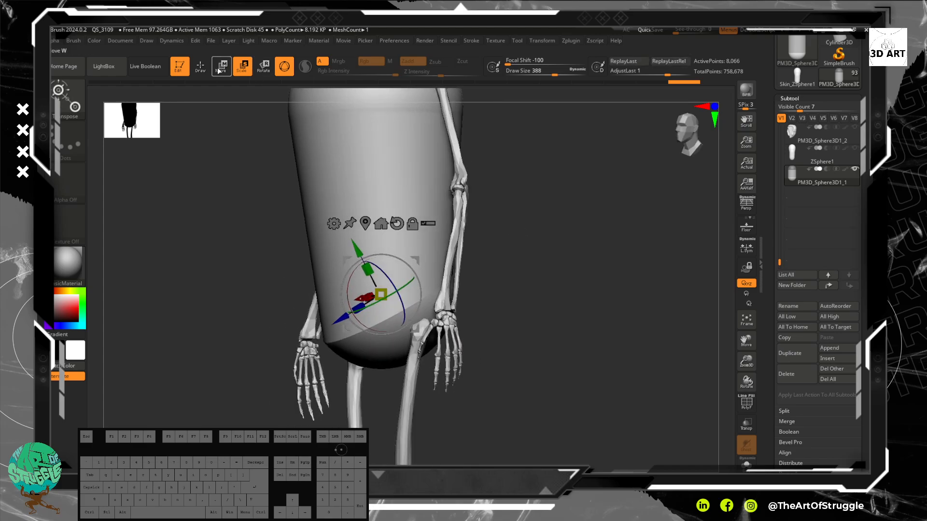
{"action": "left_click", "coordinate": [200, 66]}
{"action": "mouse_move", "coordinate": [505, 250]}
{"action": "left_mouse_down", "text": "shift"}
{"action": "mouse_move", "coordinate": [581, 263]}
{"action": "mouse_move", "coordinate": [561, 267]}
{"action": "left_mouse_up", "text": "shift"}
{"action": "mouse_move", "coordinate": [315, 269]}
{"action": "left_mouse_down", "text": "shift"}
{"action": "mouse_move", "coordinate": [443, 290]}
{"action": "mouse_move", "coordinate": [322, 256]}
{"action": "mouse_move", "coordinate": [452, 265]}
{"action": "left_mouse_up", "text": "shift"}
{"action": "left_click_drag", "start_coordinate": [604, 300], "coordinate": [587, 209], "text": "alt"}
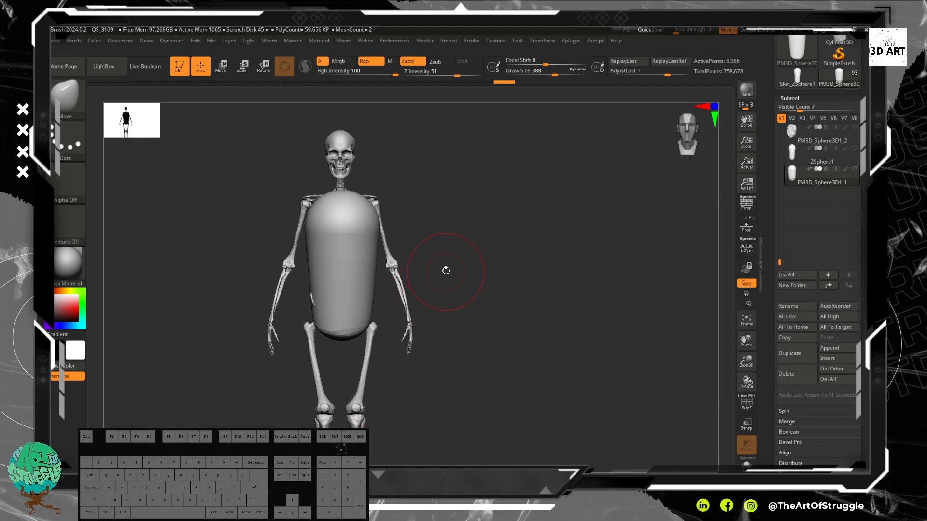
- Select the ZSphere1 subtool and frame its torso with the skeleton in front view
{"action": "left_click_drag", "start_coordinate": [446, 271], "coordinate": [631, 211]}
{"action": "left_click", "coordinate": [838, 162]}
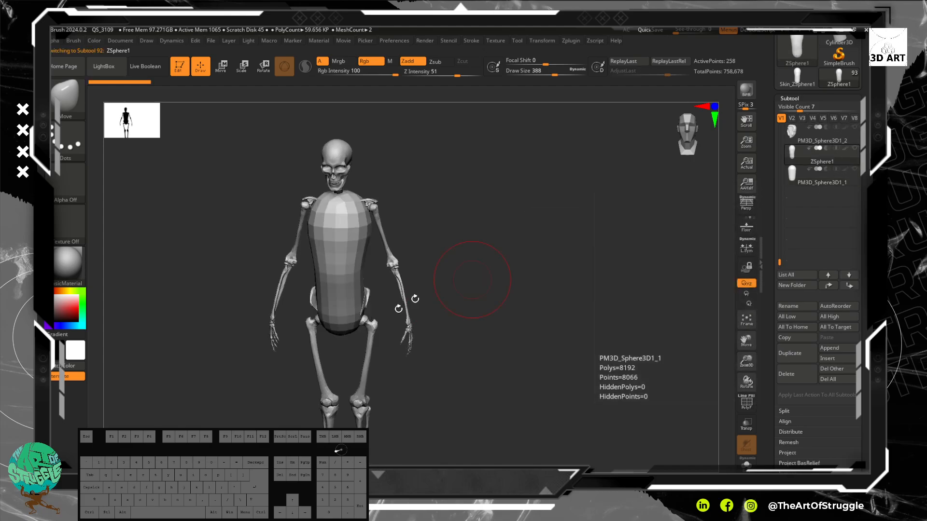
{"action": "left_click_drag", "start_coordinate": [414, 303], "coordinate": [464, 316]}
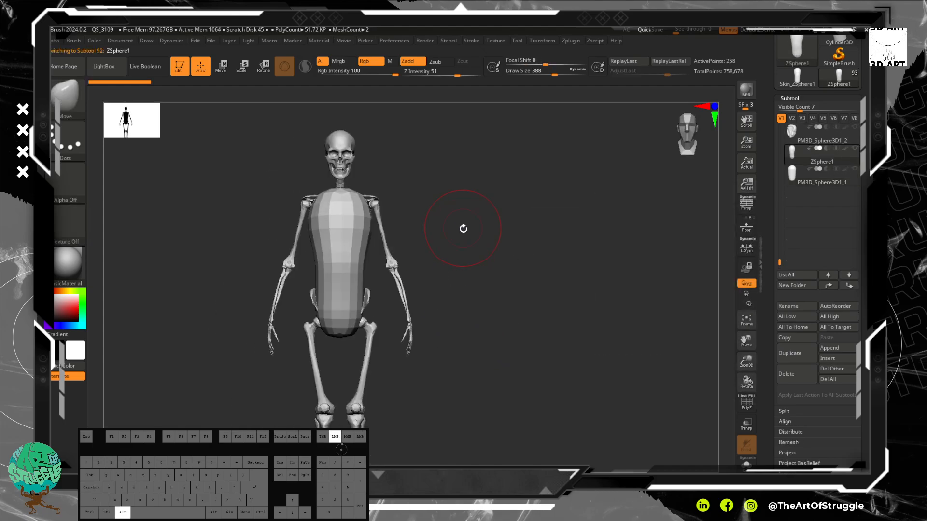
{"action": "left_click_drag", "start_coordinate": [463, 228], "coordinate": [490, 226], "text": "alt"}
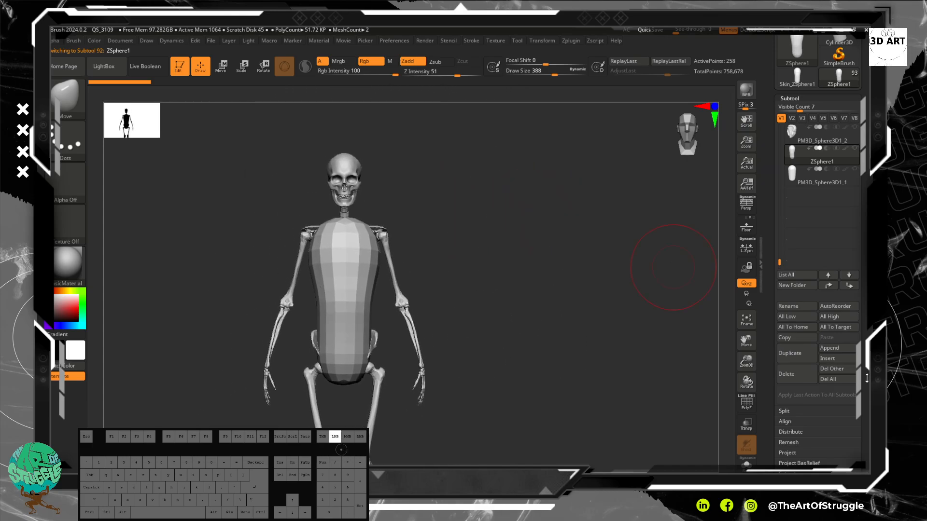
- Make an adaptive skin from ZSphere1 and switch to the resulting Skin_ZSphere2 tool
{"action": "left_click_drag", "start_coordinate": [867, 378], "coordinate": [808, 258]}
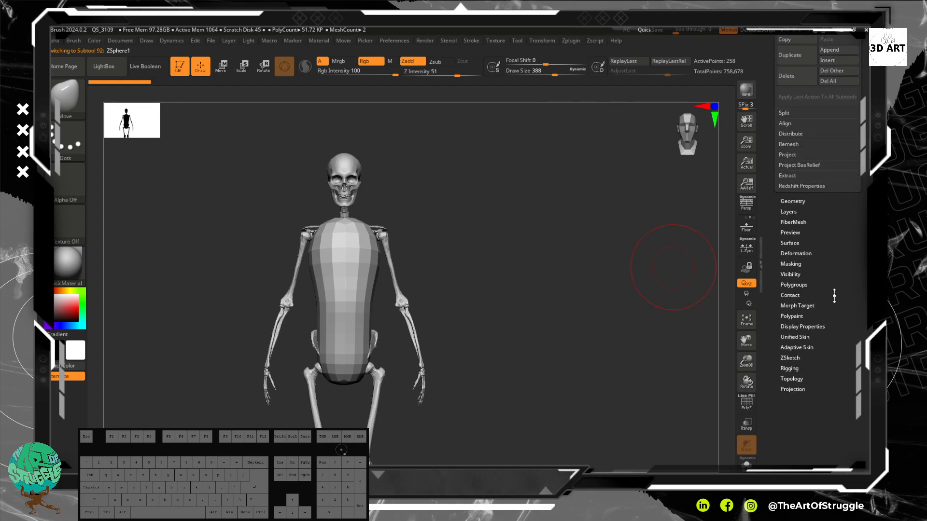
{"action": "left_click", "coordinate": [794, 348]}
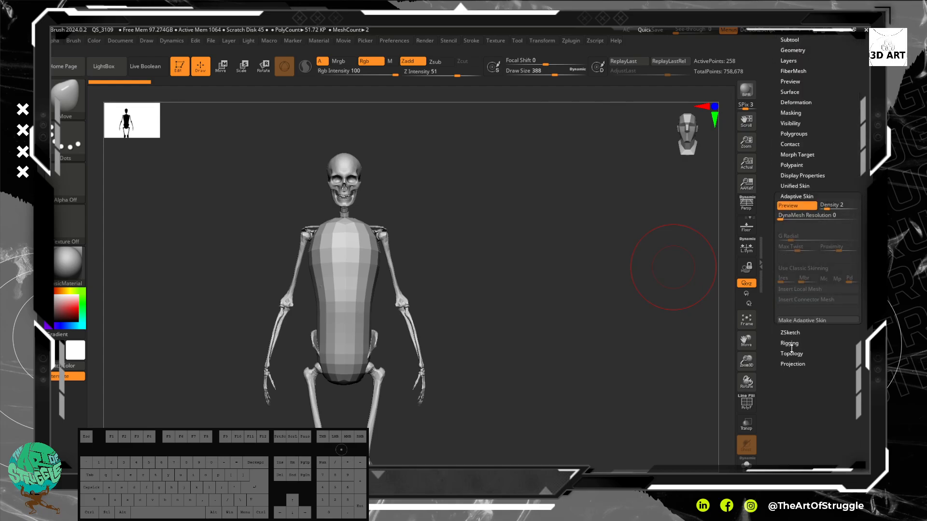
{"action": "left_click", "coordinate": [805, 323]}
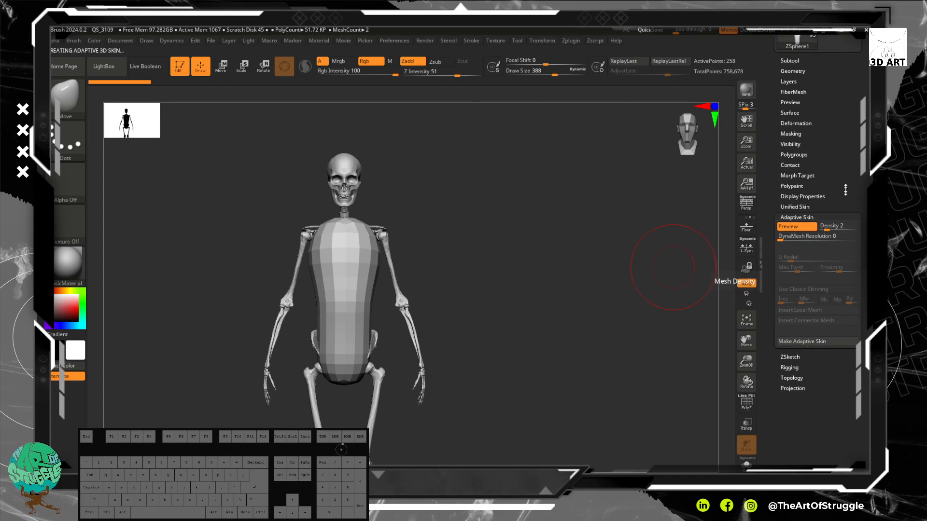
{"action": "left_click", "coordinate": [833, 199]}
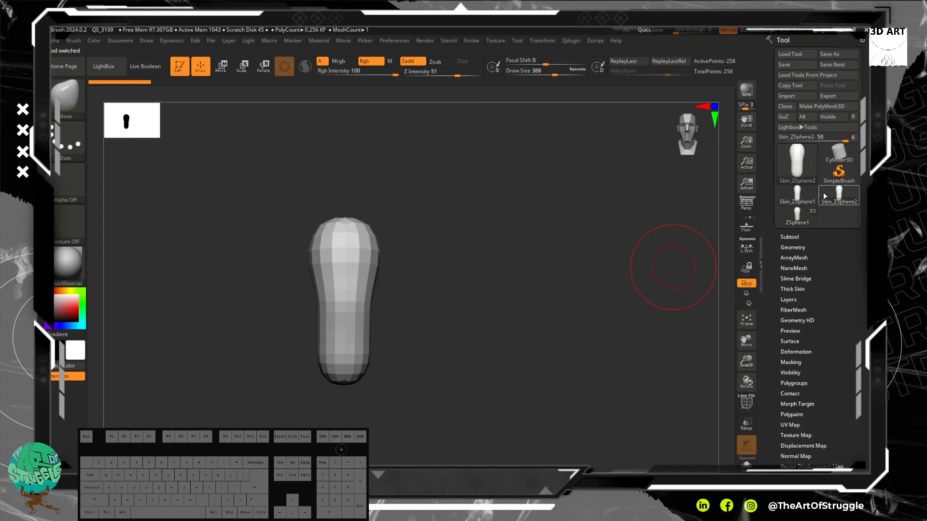
{"action": "left_click_drag", "start_coordinate": [488, 344], "coordinate": [419, 303]}
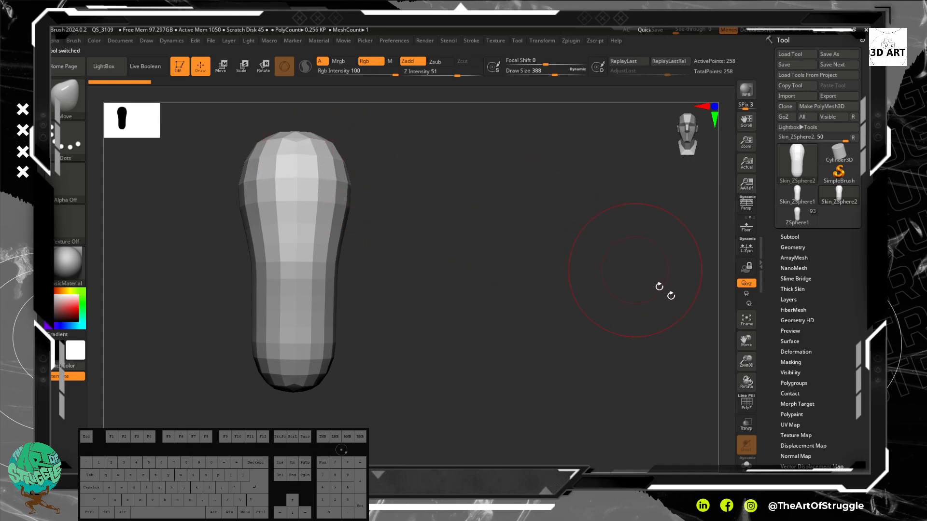
- Centre the Skin_ZSphere2 mesh by setting its X Position to 0 in the geometry position settings
{"action": "left_click", "coordinate": [799, 247]}
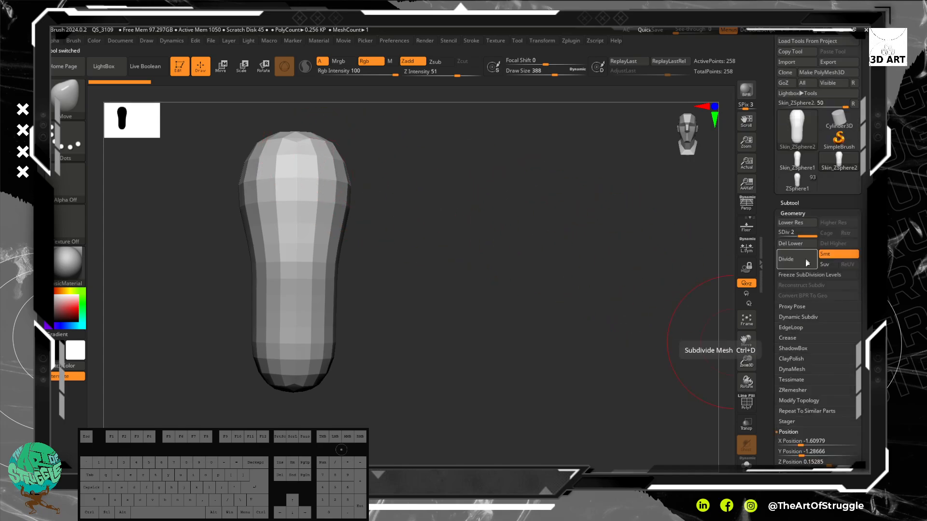
{"action": "left_click", "coordinate": [804, 452]}
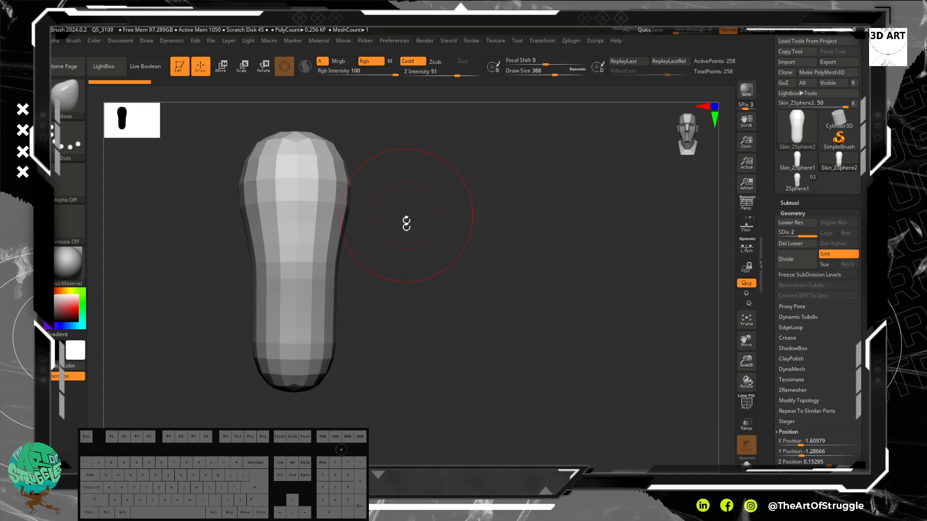
{"action": "left_click", "coordinate": [808, 442]}
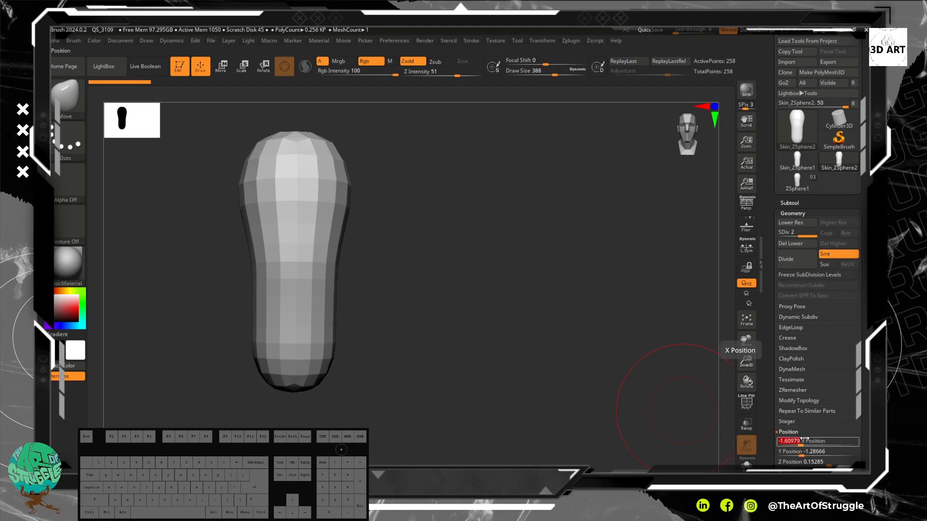
{"action": "type", "text": "0"}
{"action": "key", "text": "Return"}
{"action": "left_click_drag", "start_coordinate": [515, 266], "coordinate": [506, 299], "text": "alt"}
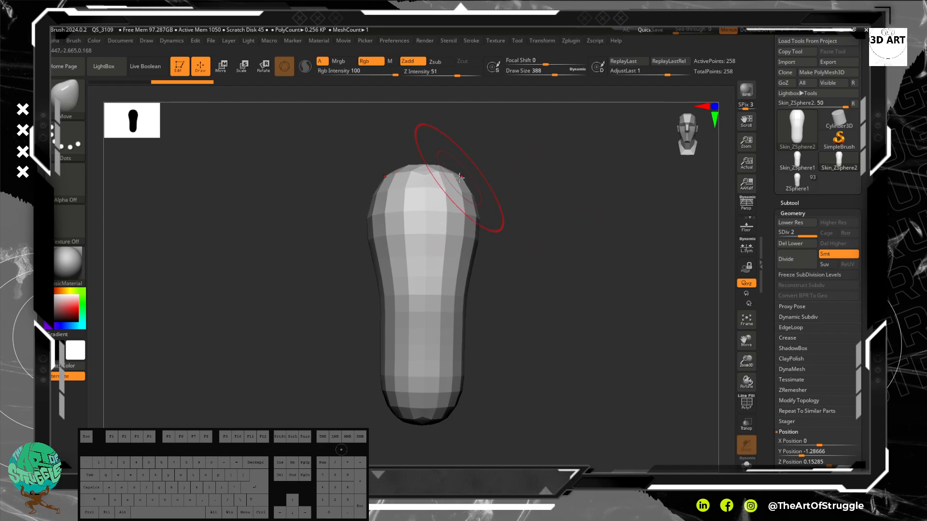
- Pull the upper corners of the torso outward with the Move brush to widen the shoulder area, including from behind
{"action": "left_click_drag", "start_coordinate": [457, 179], "coordinate": [494, 179]}
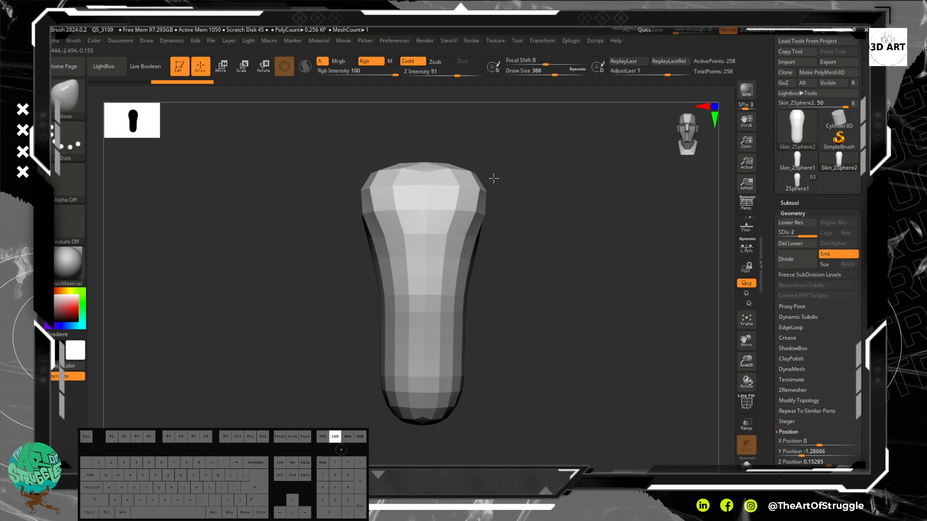
{"action": "mouse_move", "coordinate": [560, 203]}
{"action": "left_mouse_down"}
{"action": "mouse_move", "coordinate": [488, 229]}
{"action": "mouse_move", "coordinate": [463, 222]}
{"action": "mouse_move", "coordinate": [502, 212]}
{"action": "mouse_move", "coordinate": [532, 184]}
{"action": "left_mouse_up"}
{"action": "left_click_drag", "start_coordinate": [597, 246], "coordinate": [564, 246]}
{"action": "left_click_drag", "start_coordinate": [612, 184], "coordinate": [642, 183]}
{"action": "left_click_drag", "start_coordinate": [581, 162], "coordinate": [579, 155]}
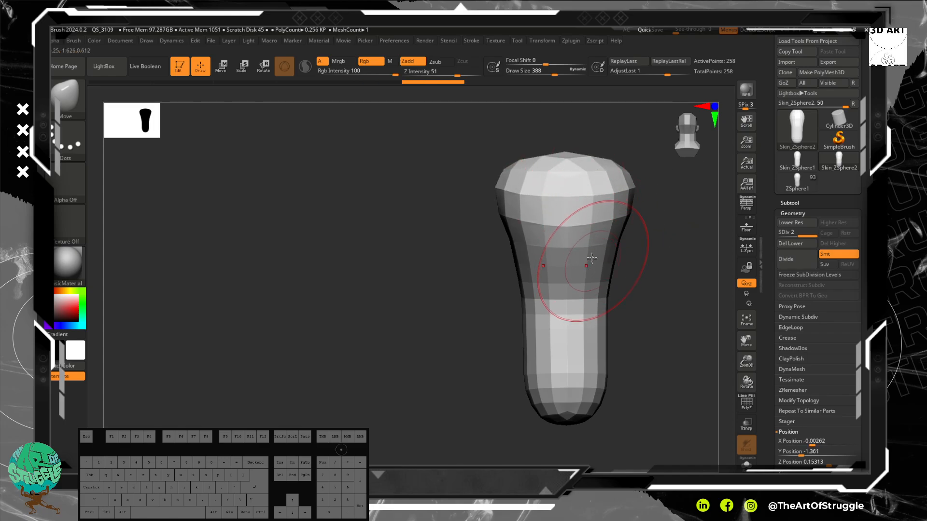
- Refine the back and sides of the upper torso with light Move and Smooth strokes, checking side and front views
{"action": "left_click_drag", "start_coordinate": [627, 234], "coordinate": [637, 233]}
{"action": "left_click_drag", "start_coordinate": [630, 266], "coordinate": [673, 269]}
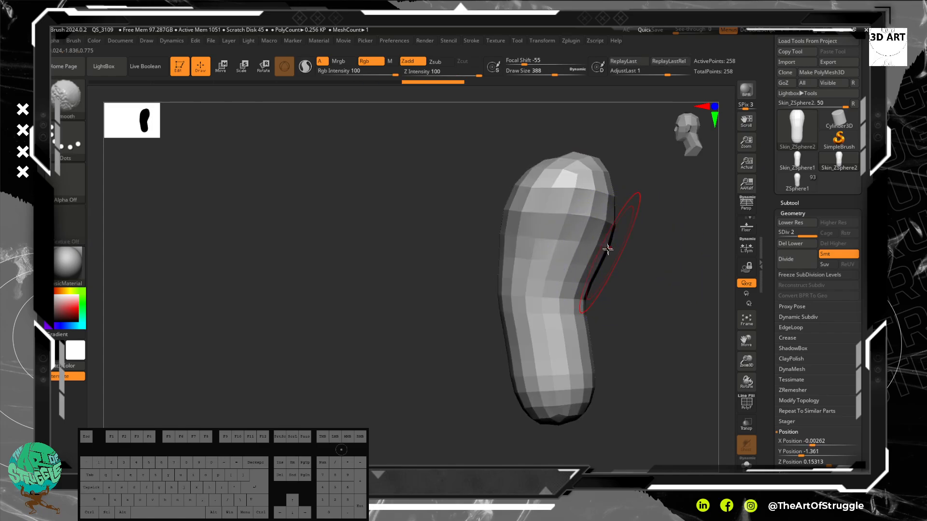
{"action": "left_click_drag", "start_coordinate": [582, 241], "coordinate": [586, 242]}
{"action": "left_click_drag", "start_coordinate": [622, 296], "coordinate": [644, 293], "text": "shift"}
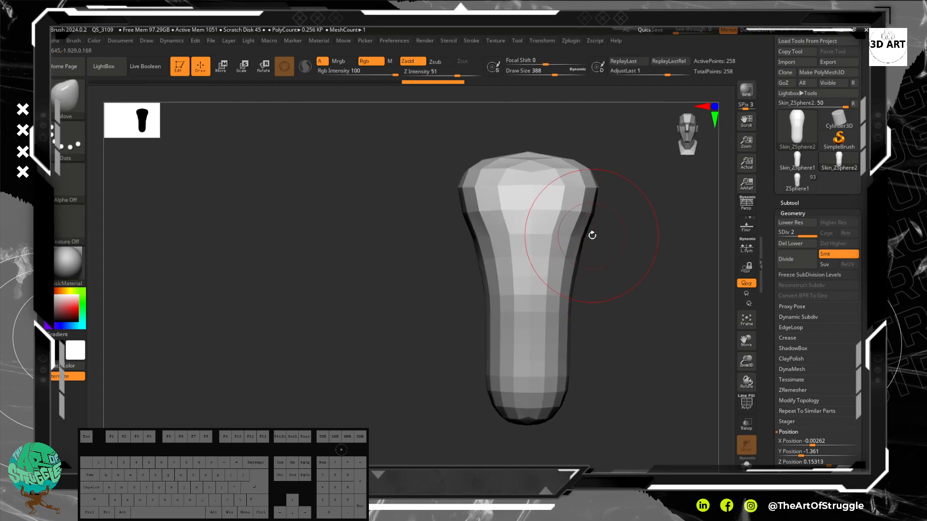
{"action": "left_click_drag", "start_coordinate": [594, 236], "coordinate": [616, 237]}
{"action": "left_click_drag", "start_coordinate": [633, 255], "coordinate": [632, 314]}
{"action": "mouse_move", "coordinate": [593, 236]}
{"action": "left_mouse_down"}
{"action": "mouse_move", "coordinate": [613, 234]}
{"action": "mouse_move", "coordinate": [643, 260]}
{"action": "mouse_move", "coordinate": [635, 265]}
{"action": "left_mouse_up"}
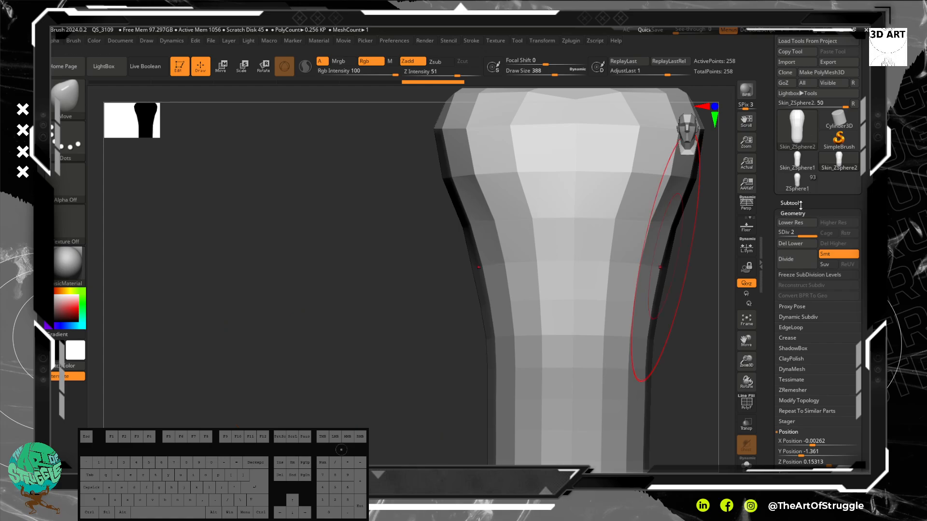
- Open the subtool list, then pull the shoulder edges of the torso slightly farther outward with the Move brush
{"action": "left_click", "coordinate": [790, 203]}
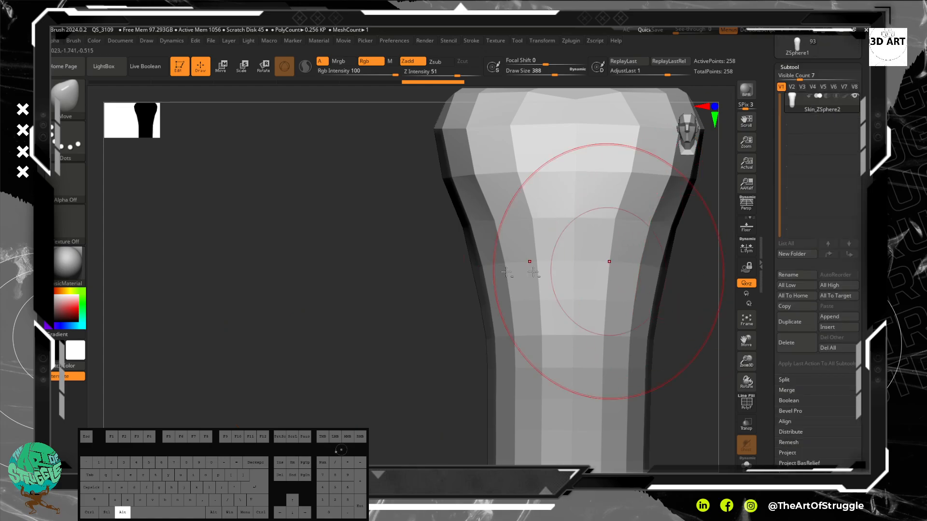
{"action": "left_click_drag", "start_coordinate": [275, 318], "coordinate": [289, 225], "text": "alt"}
{"action": "left_click_drag", "start_coordinate": [443, 221], "coordinate": [298, 294], "text": "alt"}
{"action": "left_click_drag", "start_coordinate": [389, 280], "coordinate": [481, 198], "text": "alt"}
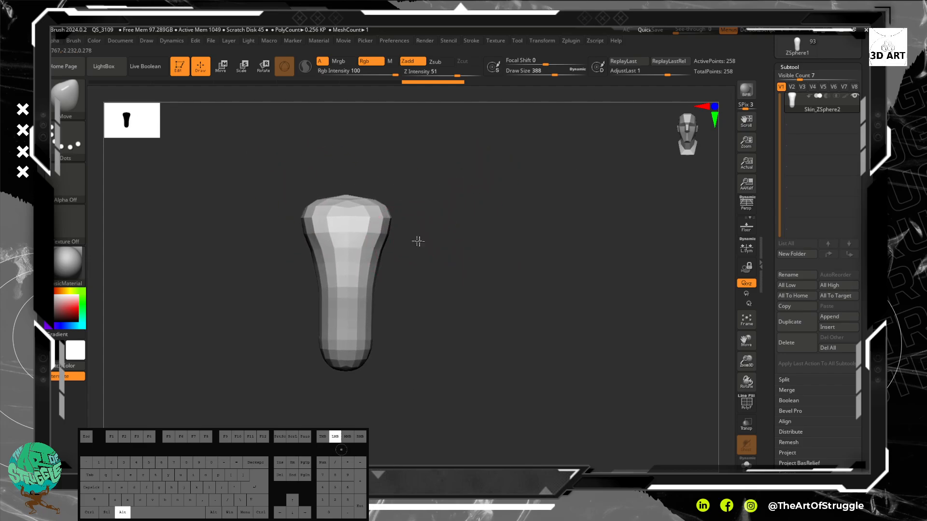
{"action": "mouse_move", "coordinate": [418, 241]}
{"action": "left_mouse_down"}
{"action": "mouse_move", "coordinate": [426, 275]}
{"action": "mouse_move", "coordinate": [394, 250]}
{"action": "mouse_move", "coordinate": [405, 255]}
{"action": "mouse_move", "coordinate": [405, 238]}
{"action": "left_mouse_up"}
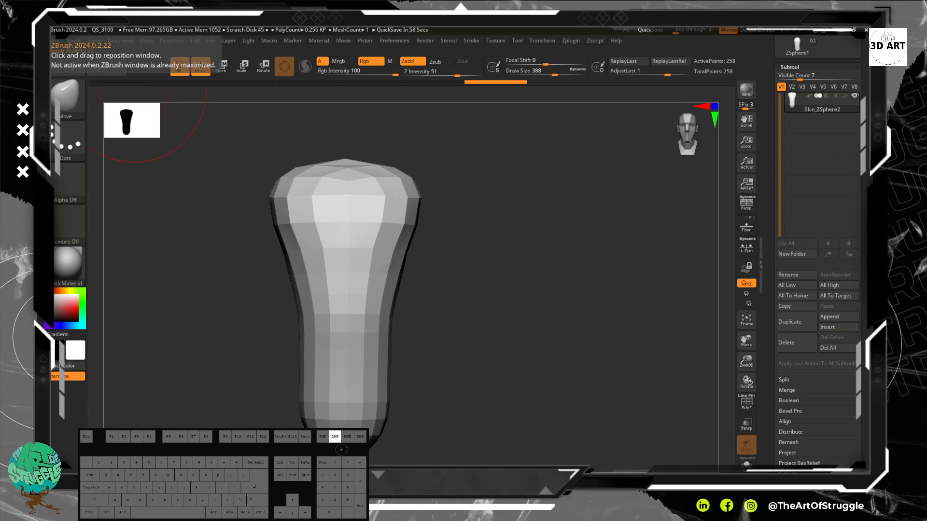
{"action": "mouse_move", "coordinate": [51, 48]}
{"action": "left_mouse_down"}
{"action": "mouse_move", "coordinate": [447, 43]}
{"action": "mouse_move", "coordinate": [450, 29]}
{"action": "mouse_move", "coordinate": [428, 45]}
{"action": "mouse_move", "coordinate": [50, 46]}
{"action": "left_mouse_up"}
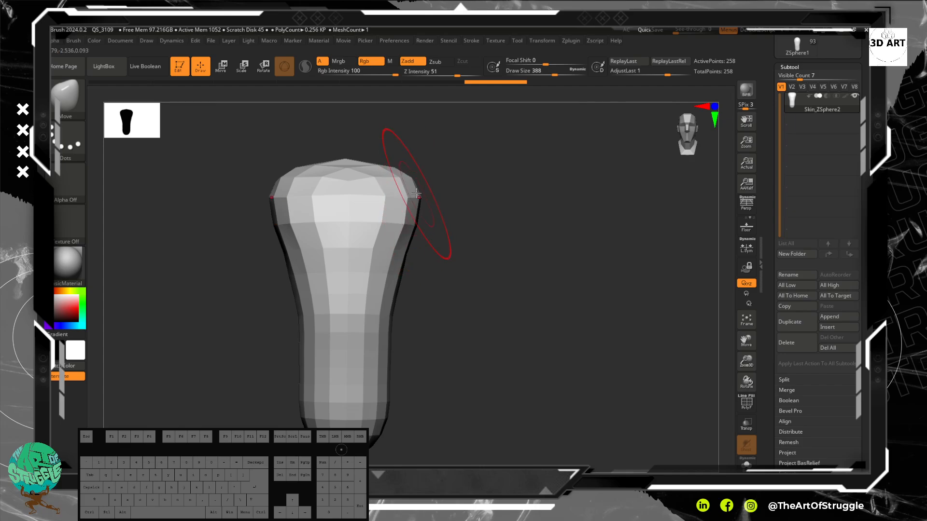
{"action": "mouse_move", "coordinate": [469, 219]}
{"action": "left_mouse_down"}
{"action": "mouse_move", "coordinate": [402, 232]}
{"action": "mouse_move", "coordinate": [466, 257]}
{"action": "mouse_move", "coordinate": [459, 231]}
{"action": "left_mouse_up"}
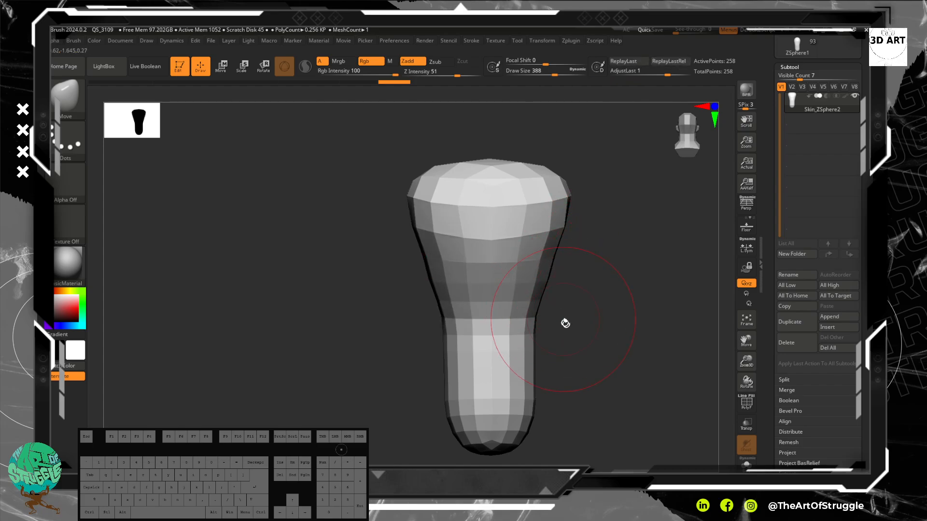
- Fill out the rib cage and upper waist by pulling the torso's sides outward in front view
{"action": "mouse_move", "coordinate": [563, 321]}
{"action": "left_mouse_down"}
{"action": "mouse_move", "coordinate": [615, 341]}
{"action": "mouse_move", "coordinate": [647, 337]}
{"action": "mouse_move", "coordinate": [596, 341]}
{"action": "mouse_move", "coordinate": [631, 337]}
{"action": "mouse_move", "coordinate": [491, 324]}
{"action": "mouse_move", "coordinate": [507, 306]}
{"action": "left_mouse_up"}
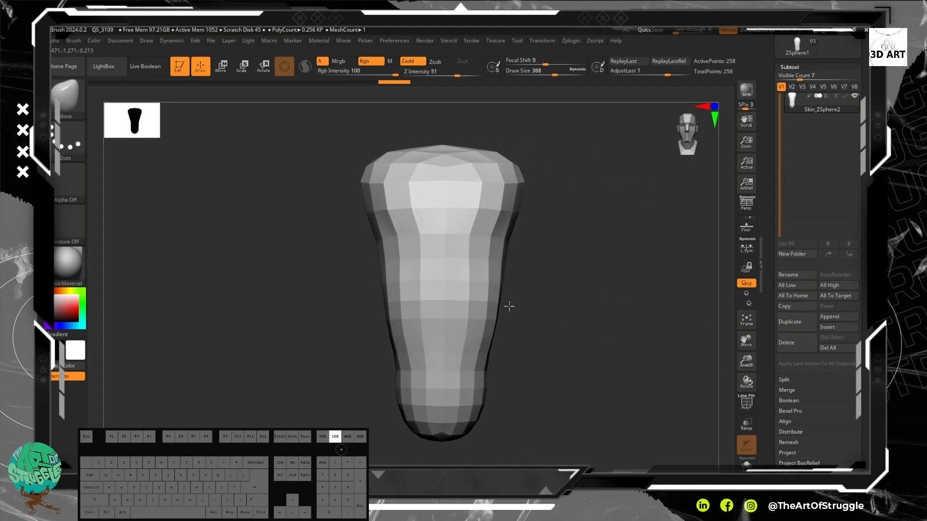
{"action": "left_click_drag", "start_coordinate": [498, 249], "coordinate": [532, 240]}
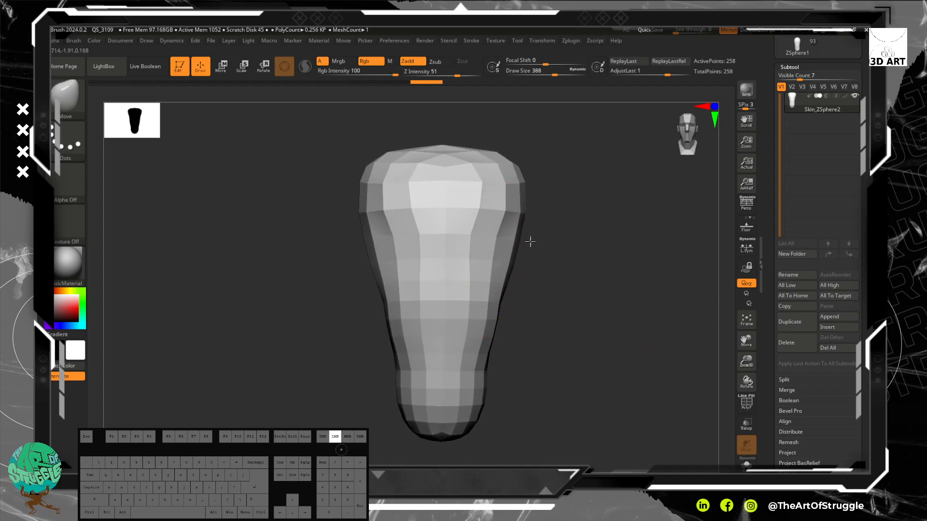
{"action": "left_click_drag", "start_coordinate": [507, 200], "coordinate": [548, 205]}
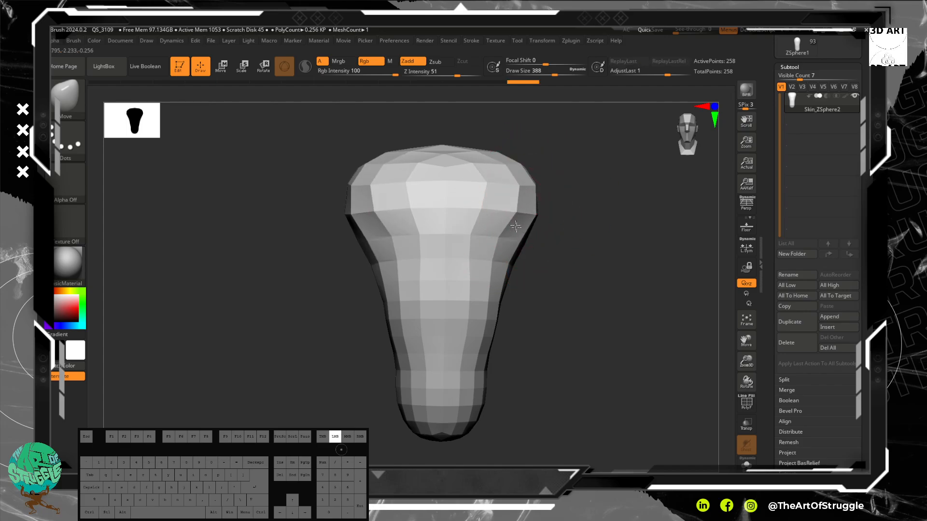
{"action": "left_click_drag", "start_coordinate": [518, 234], "coordinate": [540, 233]}
{"action": "left_click_drag", "start_coordinate": [506, 274], "coordinate": [533, 272]}
{"action": "mouse_move", "coordinate": [498, 315]}
{"action": "left_mouse_down"}
{"action": "mouse_move", "coordinate": [497, 356]}
{"action": "mouse_move", "coordinate": [481, 319]}
{"action": "mouse_move", "coordinate": [497, 349]}
{"action": "left_mouse_up"}
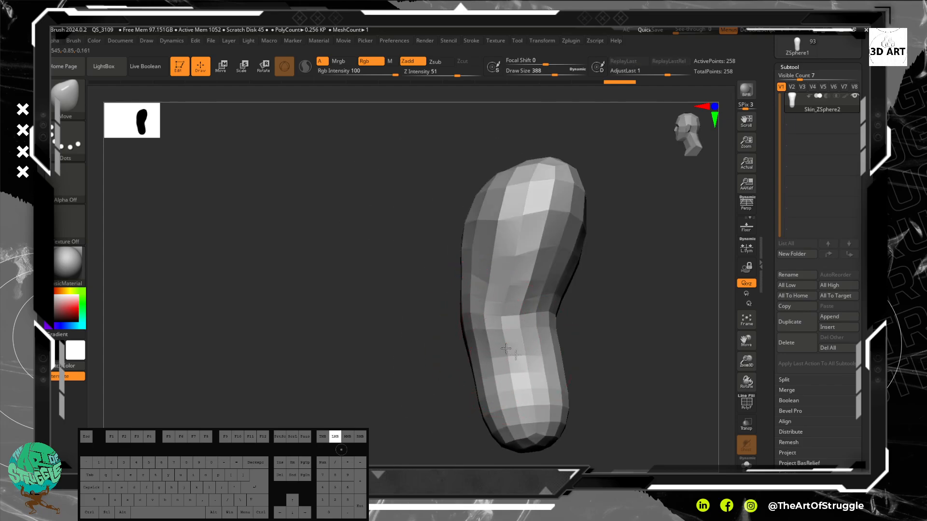
- Broaden the upper back with the Move brush and raise the top centre of the torso into a neck base
{"action": "left_click_drag", "start_coordinate": [590, 330], "coordinate": [543, 316]}
{"action": "left_click_drag", "start_coordinate": [555, 234], "coordinate": [547, 227]}
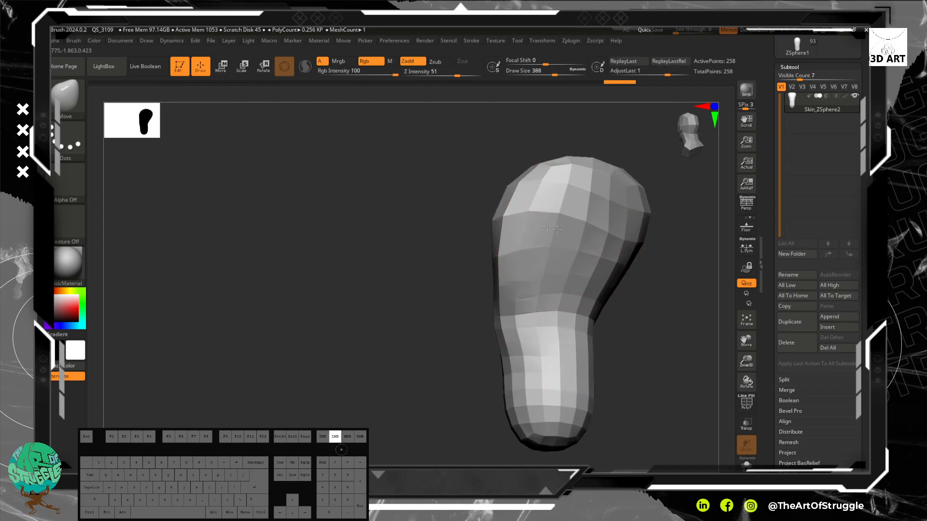
{"action": "left_click_drag", "start_coordinate": [461, 227], "coordinate": [416, 182]}
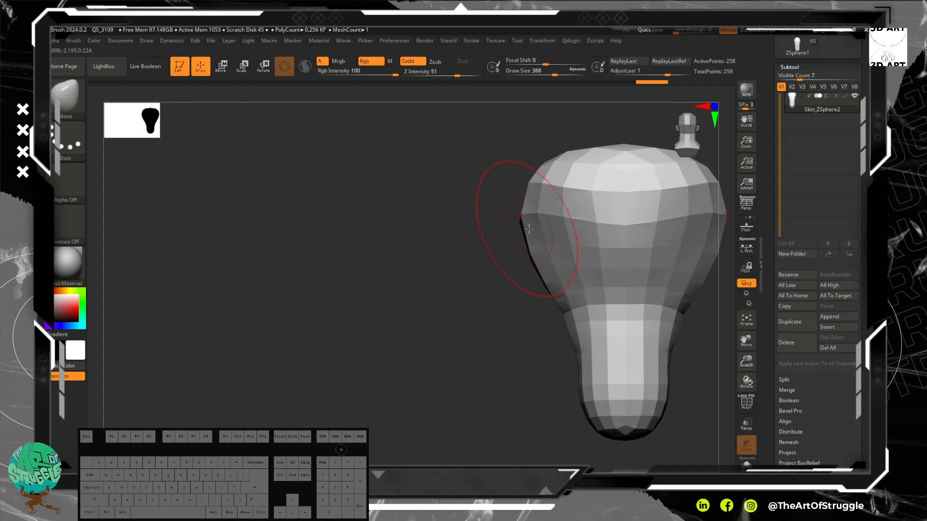
{"action": "left_click_drag", "start_coordinate": [530, 228], "coordinate": [526, 220]}
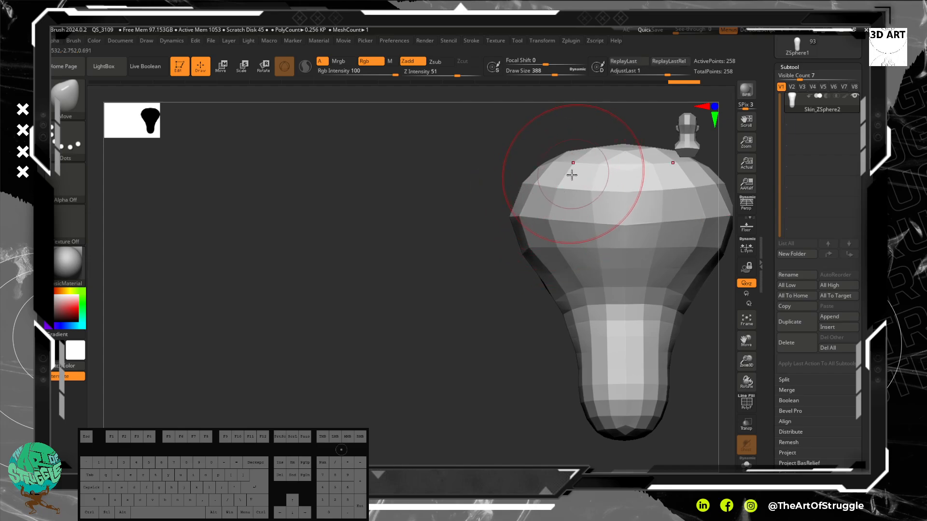
{"action": "left_click_drag", "start_coordinate": [622, 146], "coordinate": [624, 124]}
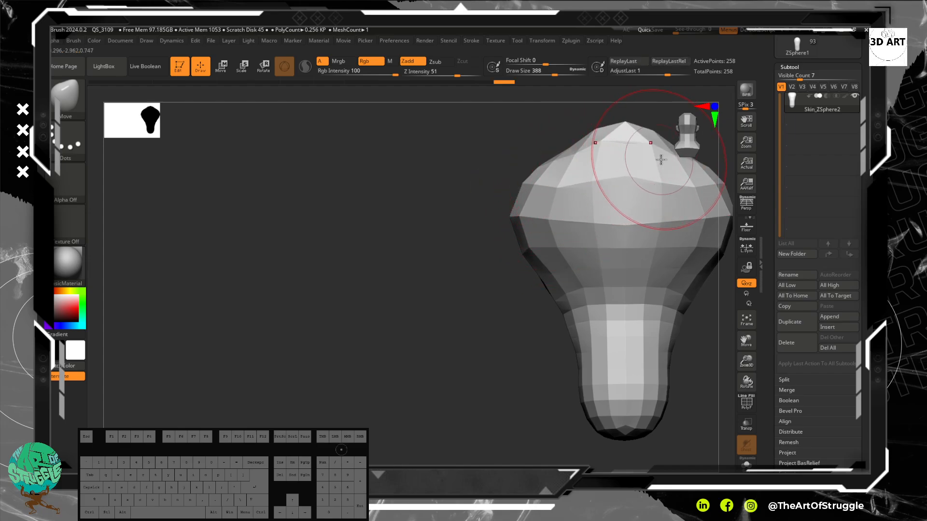
{"action": "left_click_drag", "start_coordinate": [669, 158], "coordinate": [665, 143]}
- Widen the lower torso into a pelvis volume and pull its bottom end downward and forward with the Move brush
{"action": "mouse_move", "coordinate": [486, 250]}
{"action": "left_mouse_down"}
{"action": "mouse_move", "coordinate": [616, 300]}
{"action": "mouse_move", "coordinate": [602, 247]}
{"action": "mouse_move", "coordinate": [573, 211]}
{"action": "mouse_move", "coordinate": [591, 188]}
{"action": "mouse_move", "coordinate": [588, 244]}
{"action": "mouse_move", "coordinate": [491, 265]}
{"action": "mouse_move", "coordinate": [434, 213]}
{"action": "mouse_move", "coordinate": [485, 215]}
{"action": "mouse_move", "coordinate": [495, 244]}
{"action": "left_mouse_up"}
{"action": "left_click_drag", "start_coordinate": [557, 287], "coordinate": [548, 192], "text": "alt"}
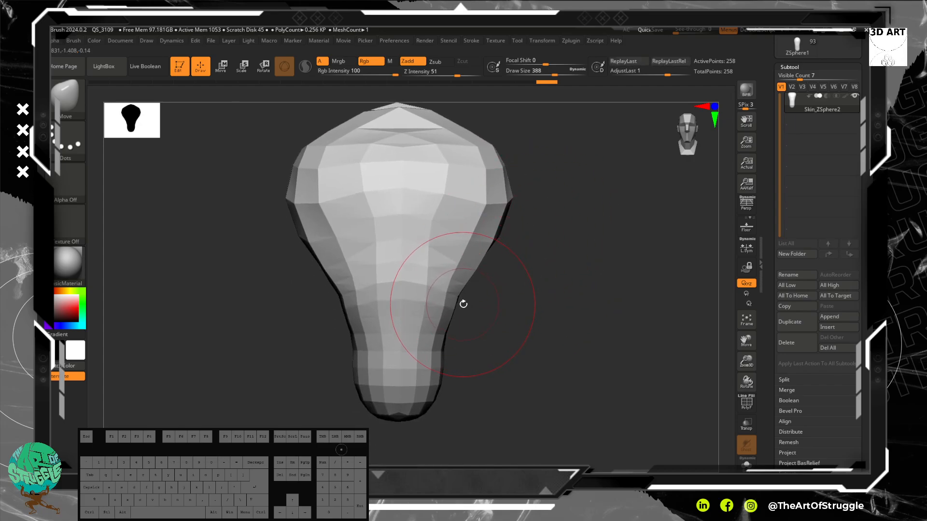
{"action": "left_click_drag", "start_coordinate": [504, 304], "coordinate": [447, 294]}
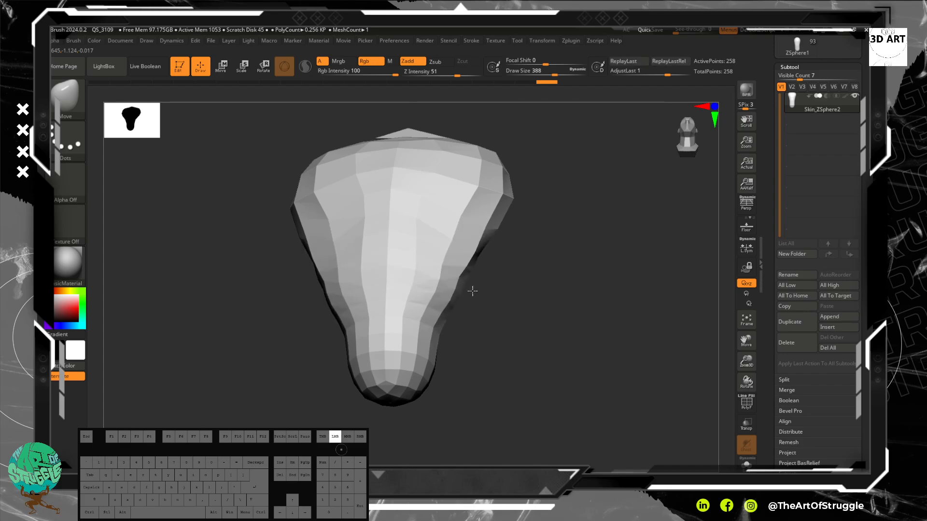
{"action": "mouse_move", "coordinate": [437, 333]}
{"action": "left_mouse_down"}
{"action": "mouse_move", "coordinate": [461, 343]}
{"action": "mouse_move", "coordinate": [439, 379]}
{"action": "mouse_move", "coordinate": [396, 406]}
{"action": "mouse_move", "coordinate": [394, 428]}
{"action": "left_mouse_up"}
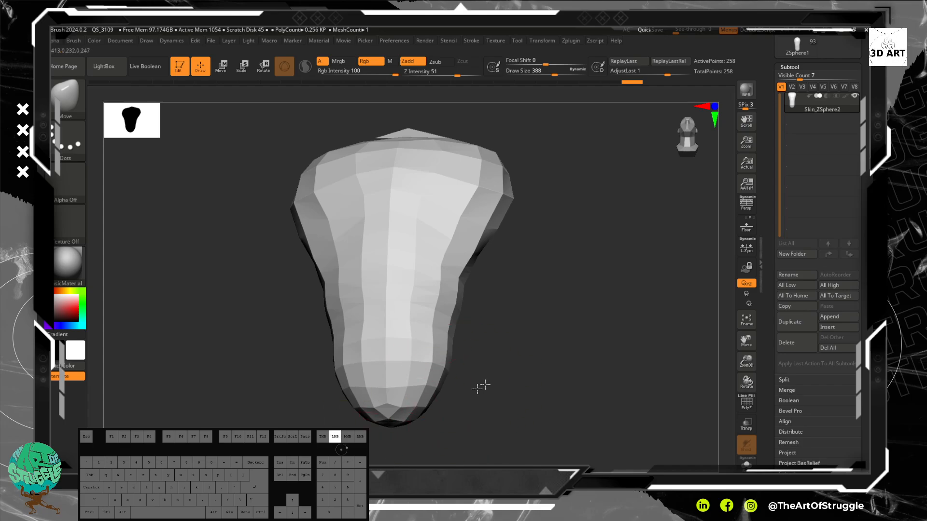
{"action": "left_click_drag", "start_coordinate": [480, 385], "coordinate": [444, 398]}
{"action": "left_click_drag", "start_coordinate": [364, 400], "coordinate": [353, 405]}
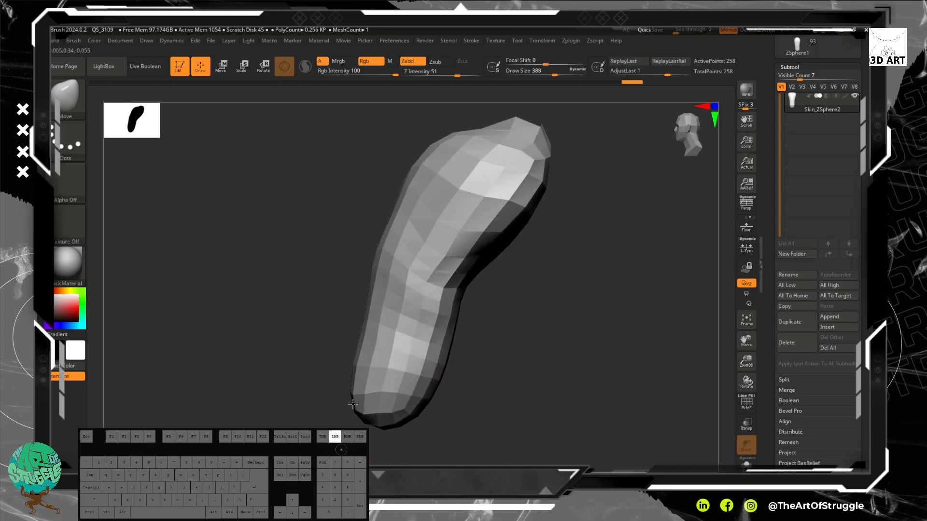
- Pull the sides beneath the rib cage outward so the torso tapers evenly into the waist, comparing with undo and redo
{"action": "left_click_drag", "start_coordinate": [495, 336], "coordinate": [482, 279]}
{"action": "mouse_move", "coordinate": [441, 239]}
{"action": "left_mouse_down"}
{"action": "mouse_move", "coordinate": [449, 247]}
{"action": "mouse_move", "coordinate": [457, 206]}
{"action": "mouse_move", "coordinate": [447, 231]}
{"action": "mouse_move", "coordinate": [443, 219]}
{"action": "left_mouse_up"}
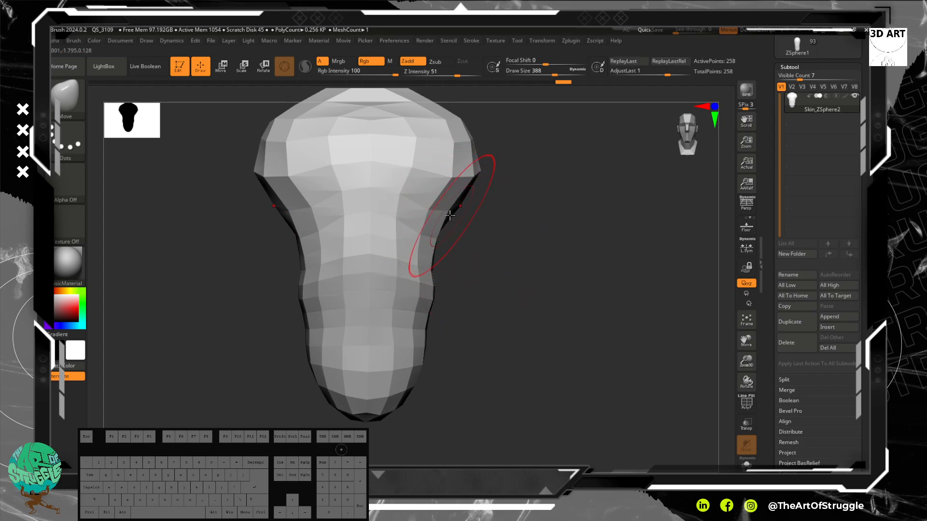
{"action": "left_click_drag", "start_coordinate": [450, 215], "coordinate": [469, 221]}
{"action": "key", "text": "ctrl+z"}
{"action": "key", "text": "ctrl+shift+z"}
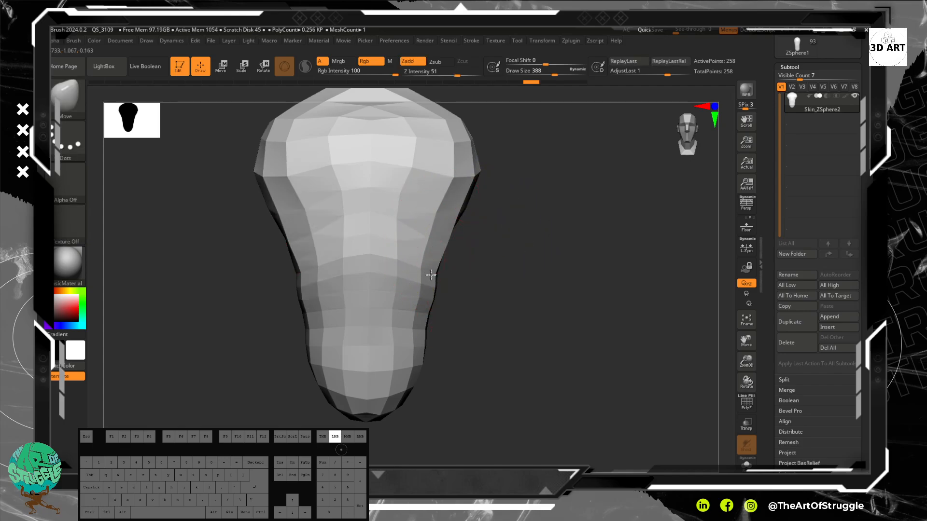
- Undo the strong waist smoothing stroke, lower the Smooth brush's Z Intensity to 8 and lightly smooth the torso sides
{"action": "left_click_drag", "start_coordinate": [430, 265], "coordinate": [434, 263], "text": "shift"}
{"action": "key", "text": "ctrl+z"}
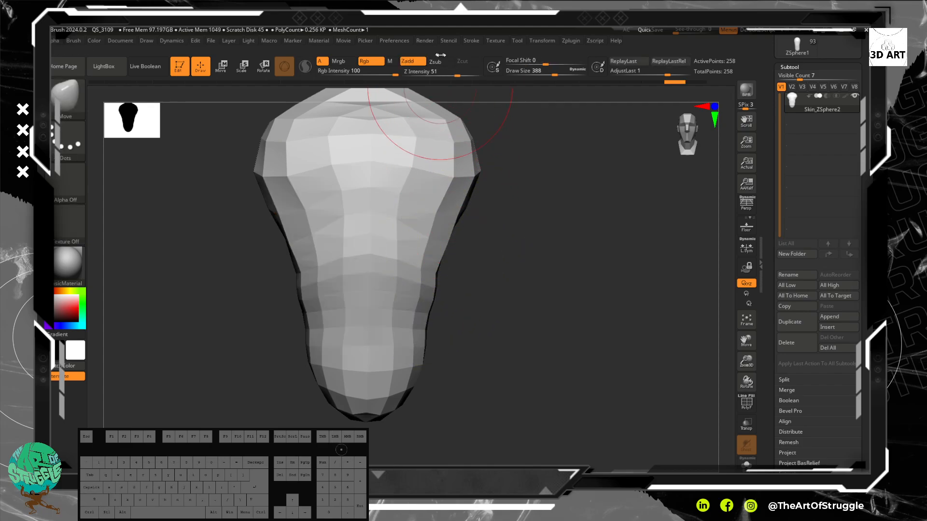
{"action": "key", "text": "shift"}
{"action": "left_click_drag", "start_coordinate": [451, 76], "coordinate": [424, 77], "text": "shift"}
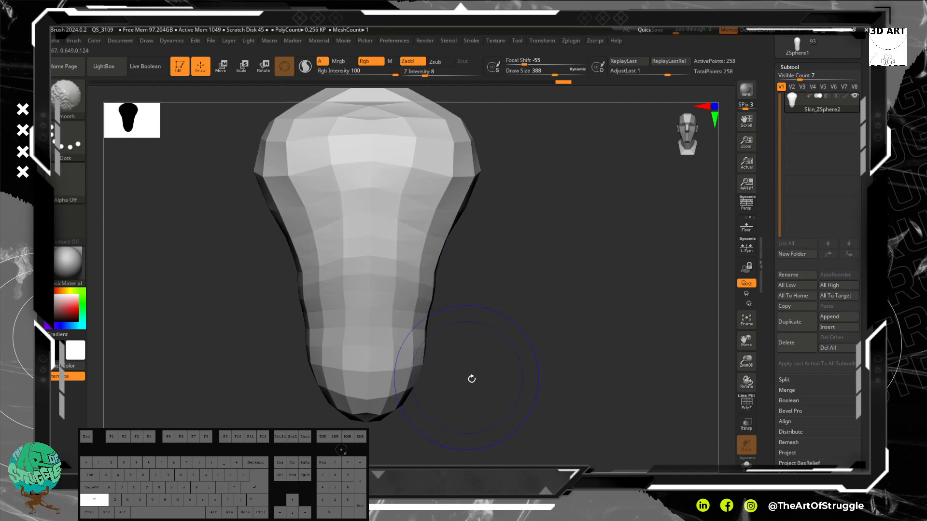
{"action": "left_click_drag", "start_coordinate": [471, 379], "coordinate": [469, 276]}
- Reshape the underside and sides of the rib cage from below with the Move brush
{"action": "mouse_move", "coordinate": [454, 238]}
{"action": "left_mouse_down"}
{"action": "mouse_move", "coordinate": [466, 225]}
{"action": "mouse_move", "coordinate": [521, 303]}
{"action": "mouse_move", "coordinate": [571, 298]}
{"action": "mouse_move", "coordinate": [558, 300]}
{"action": "mouse_move", "coordinate": [457, 201]}
{"action": "left_mouse_up"}
{"action": "mouse_move", "coordinate": [578, 265]}
{"action": "left_mouse_down"}
{"action": "mouse_move", "coordinate": [564, 292]}
{"action": "mouse_move", "coordinate": [575, 280]}
{"action": "left_mouse_up"}
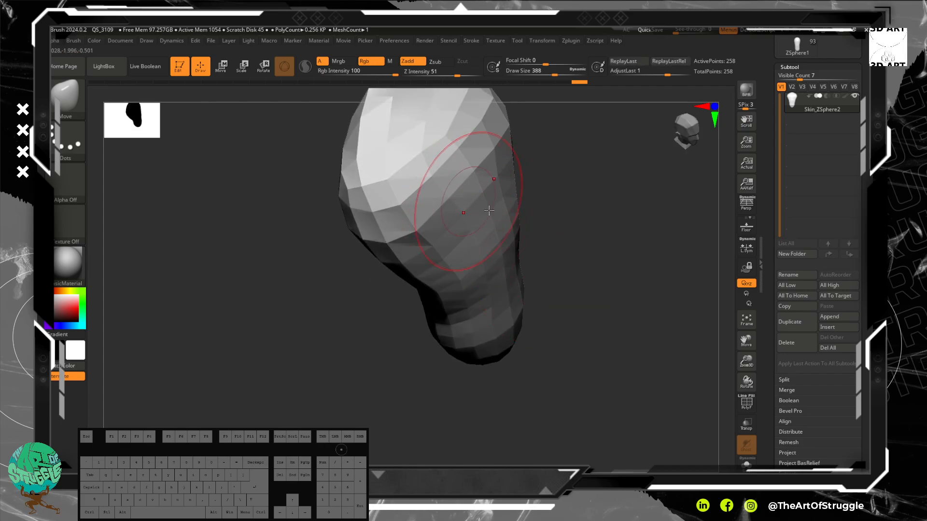
{"action": "left_click_drag", "start_coordinate": [489, 210], "coordinate": [470, 139]}
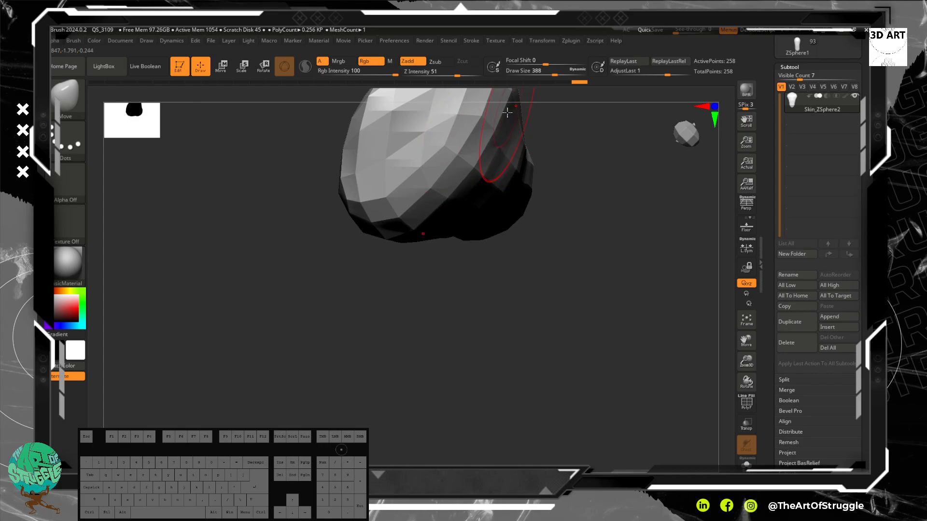
{"action": "left_click_drag", "start_coordinate": [508, 113], "coordinate": [520, 120]}
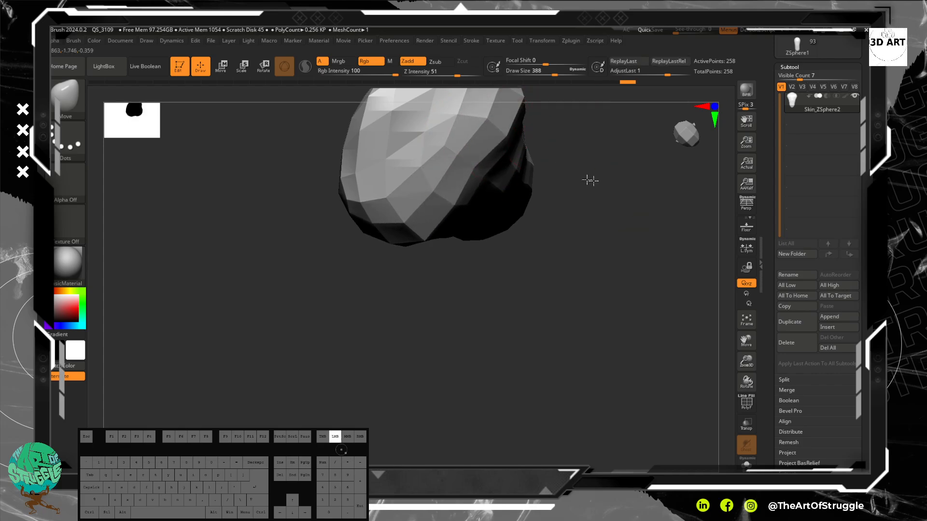
{"action": "mouse_move", "coordinate": [590, 180]}
{"action": "left_mouse_down"}
{"action": "mouse_move", "coordinate": [526, 164]}
{"action": "mouse_move", "coordinate": [531, 187]}
{"action": "mouse_move", "coordinate": [493, 157]}
{"action": "left_mouse_up"}
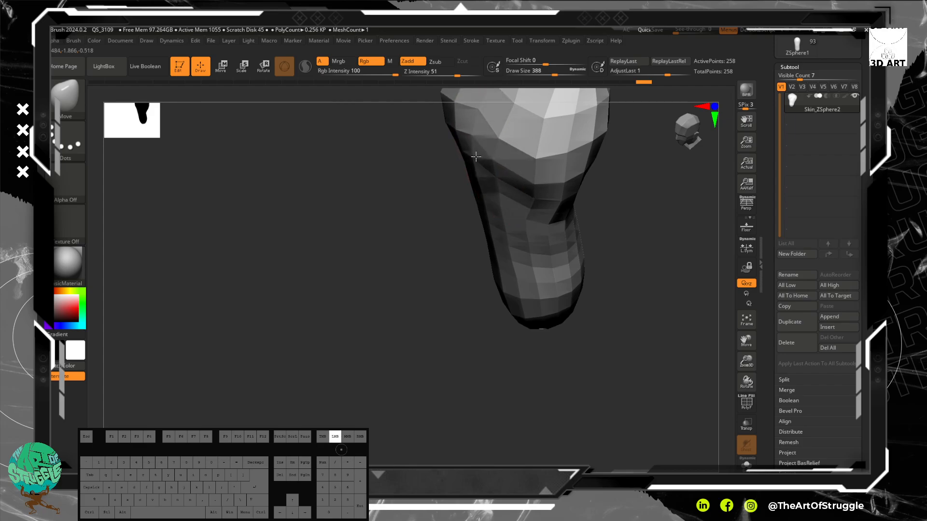
- Adjust the transition from the rib cage to the waist with the Move brush from low and three-quarter views
{"action": "mouse_move", "coordinate": [521, 117]}
{"action": "left_mouse_down"}
{"action": "mouse_move", "coordinate": [627, 244]}
{"action": "mouse_move", "coordinate": [640, 205]}
{"action": "left_mouse_up"}
{"action": "left_click_drag", "start_coordinate": [633, 266], "coordinate": [604, 263]}
{"action": "mouse_move", "coordinate": [508, 203]}
{"action": "left_mouse_down"}
{"action": "mouse_move", "coordinate": [498, 203]}
{"action": "mouse_move", "coordinate": [497, 174]}
{"action": "mouse_move", "coordinate": [492, 183]}
{"action": "left_mouse_up"}
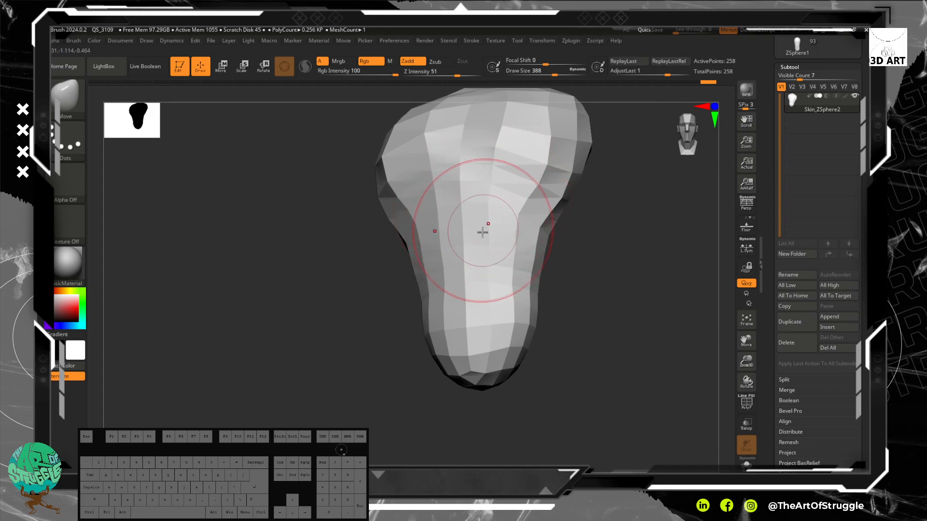
- Pull the sides of the waist and pelvis outward with the Move brush to widen the lower torso
{"action": "left_click_drag", "start_coordinate": [502, 226], "coordinate": [523, 229]}
{"action": "left_click_drag", "start_coordinate": [593, 302], "coordinate": [611, 311]}
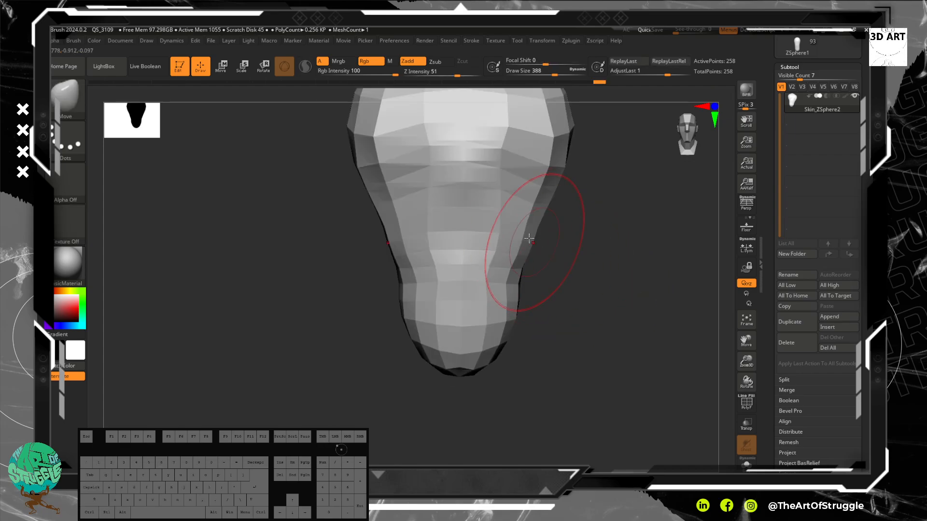
{"action": "left_click_drag", "start_coordinate": [520, 283], "coordinate": [542, 291]}
{"action": "left_click_drag", "start_coordinate": [544, 222], "coordinate": [556, 226]}
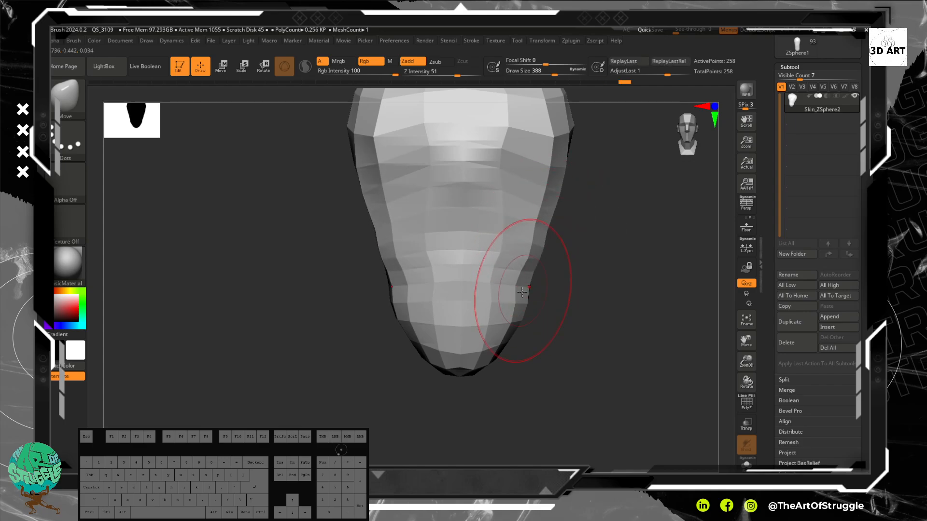
{"action": "left_click_drag", "start_coordinate": [517, 302], "coordinate": [529, 291]}
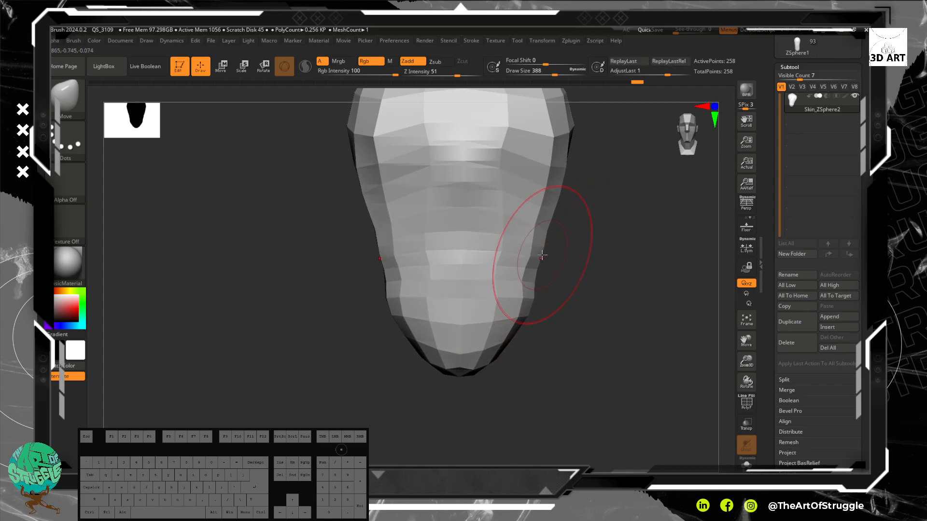
- Reshape the lower torso's side profile, pulling one edge of the waist outward and extending the pelvis backward and downward
{"action": "left_click_drag", "start_coordinate": [607, 288], "coordinate": [465, 237]}
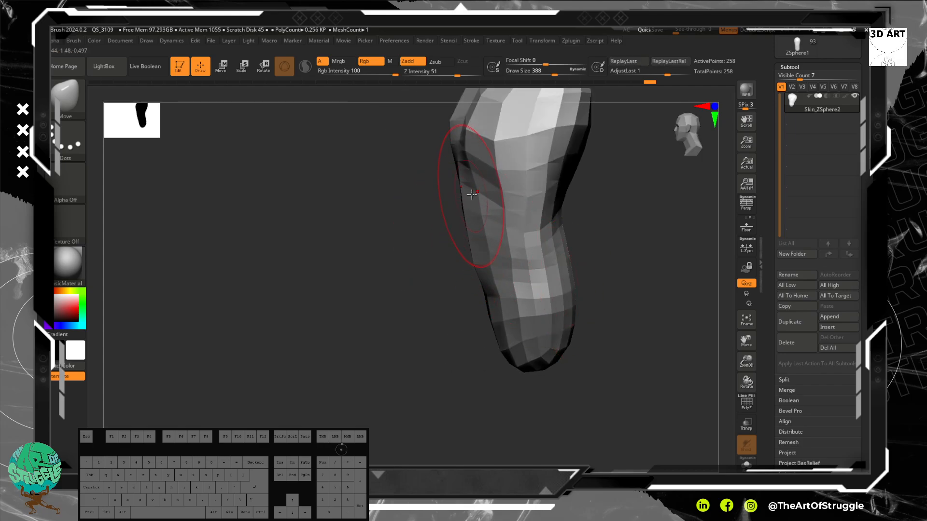
{"action": "left_click_drag", "start_coordinate": [470, 195], "coordinate": [468, 196]}
{"action": "left_click_drag", "start_coordinate": [486, 298], "coordinate": [480, 303]}
{"action": "mouse_move", "coordinate": [566, 338]}
{"action": "left_mouse_down"}
{"action": "mouse_move", "coordinate": [601, 326]}
{"action": "mouse_move", "coordinate": [597, 340]}
{"action": "left_mouse_up"}
{"action": "left_click_drag", "start_coordinate": [548, 370], "coordinate": [551, 382]}
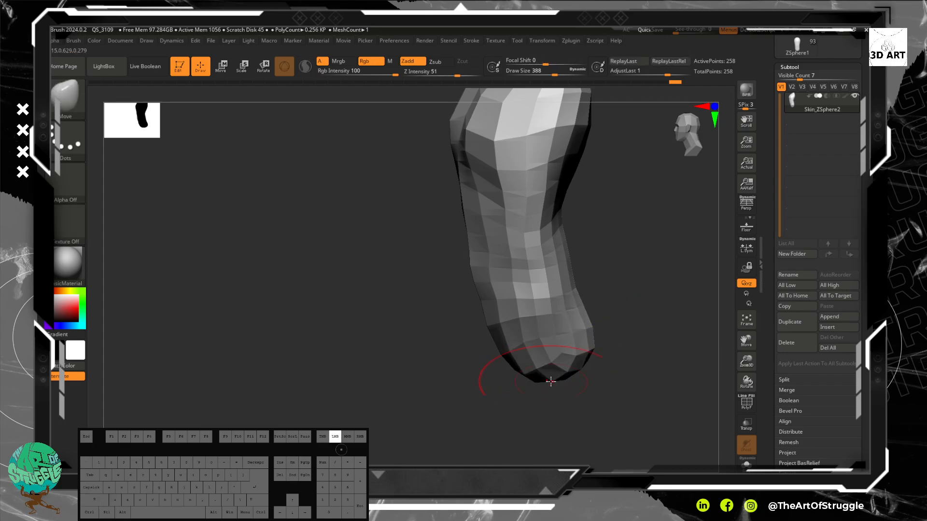
- Lower and round the upper chest just below the neck peak with short Move brush strokes
{"action": "mouse_move", "coordinate": [623, 416]}
{"action": "left_mouse_down"}
{"action": "mouse_move", "coordinate": [653, 389]}
{"action": "mouse_move", "coordinate": [656, 374]}
{"action": "mouse_move", "coordinate": [609, 423]}
{"action": "left_mouse_up"}
{"action": "mouse_move", "coordinate": [623, 342]}
{"action": "left_mouse_down", "text": "alt"}
{"action": "mouse_move", "coordinate": [627, 352]}
{"action": "mouse_move", "coordinate": [598, 331]}
{"action": "mouse_move", "coordinate": [575, 265]}
{"action": "left_mouse_up", "text": "alt"}
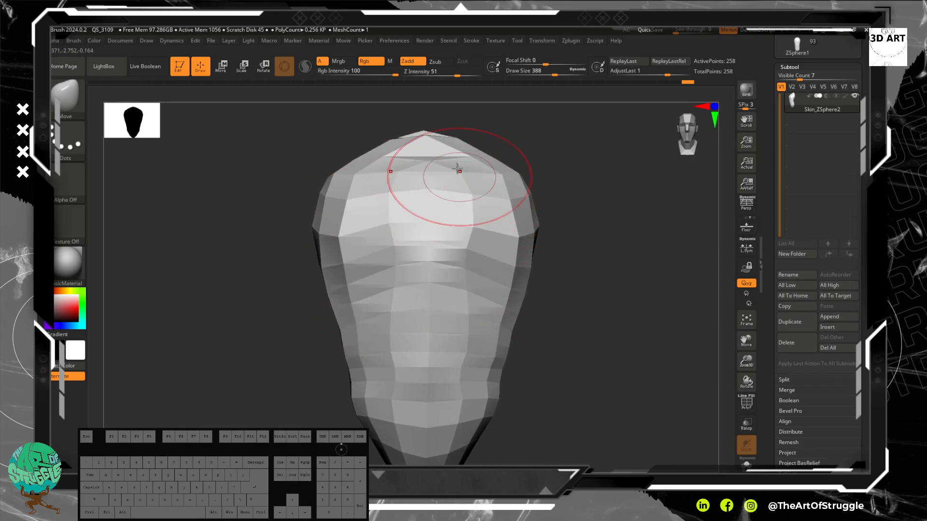
{"action": "left_click_drag", "start_coordinate": [439, 143], "coordinate": [441, 155]}
{"action": "left_click_drag", "start_coordinate": [440, 146], "coordinate": [439, 148]}
{"action": "mouse_move", "coordinate": [441, 146]}
{"action": "left_mouse_down"}
{"action": "mouse_move", "coordinate": [433, 145]}
{"action": "mouse_move", "coordinate": [446, 160]}
{"action": "left_mouse_up"}
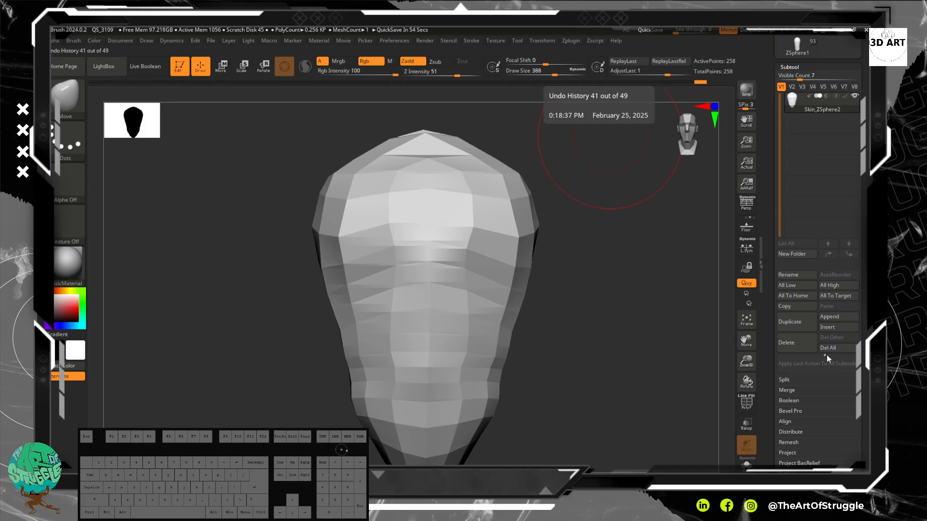
- Divide the torso mesh to subdivision level 3
{"action": "left_click_drag", "start_coordinate": [862, 363], "coordinate": [848, 134]}
{"action": "left_click", "coordinate": [796, 271]}
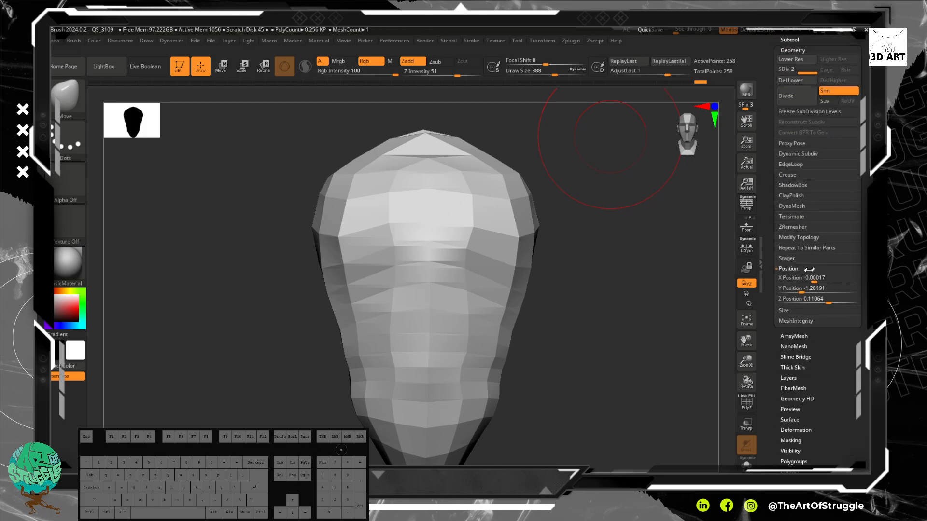
{"action": "left_click", "coordinate": [796, 97]}
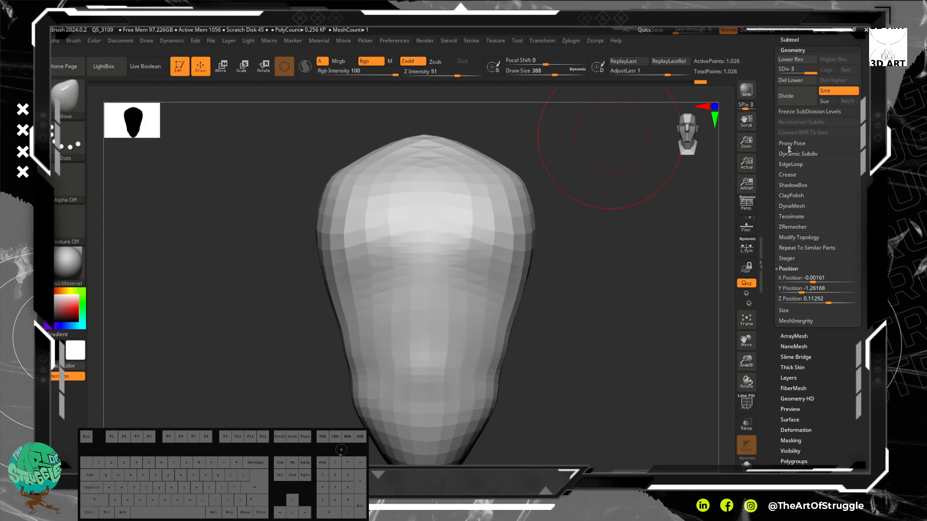
- Refine the side of the chest and the lower edge of the rib cage with Move strokes on the subdivided torso
{"action": "mouse_move", "coordinate": [581, 304]}
{"action": "left_mouse_down"}
{"action": "mouse_move", "coordinate": [558, 319]}
{"action": "mouse_move", "coordinate": [534, 317]}
{"action": "mouse_move", "coordinate": [544, 321]}
{"action": "mouse_move", "coordinate": [594, 304]}
{"action": "mouse_move", "coordinate": [486, 276]}
{"action": "left_mouse_up"}
{"action": "mouse_move", "coordinate": [347, 250]}
{"action": "left_mouse_down"}
{"action": "mouse_move", "coordinate": [338, 250]}
{"action": "mouse_move", "coordinate": [354, 231]}
{"action": "left_mouse_up"}
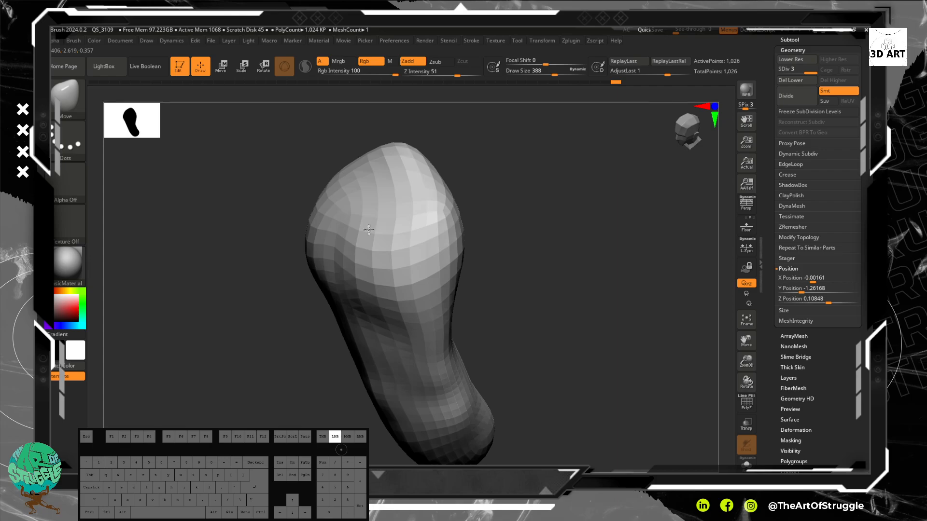
{"action": "mouse_move", "coordinate": [492, 231]}
{"action": "left_mouse_down", "text": "shift"}
{"action": "mouse_move", "coordinate": [536, 231]}
{"action": "mouse_move", "coordinate": [522, 237]}
{"action": "left_mouse_up", "text": "shift"}
{"action": "left_click_drag", "start_coordinate": [395, 295], "coordinate": [409, 300]}
{"action": "mouse_move", "coordinate": [404, 264]}
{"action": "left_mouse_down"}
{"action": "mouse_move", "coordinate": [392, 233]}
{"action": "mouse_move", "coordinate": [372, 244]}
{"action": "mouse_move", "coordinate": [350, 226]}
{"action": "left_mouse_up"}
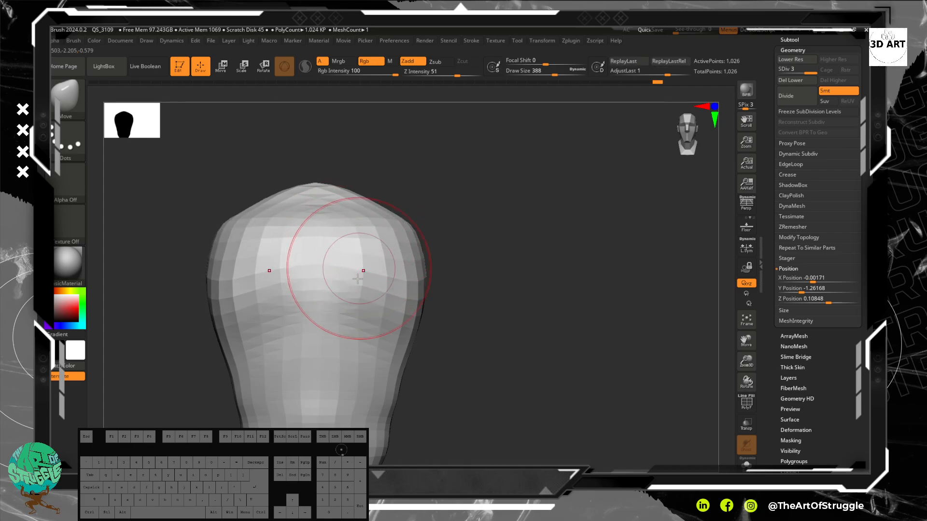
{"action": "left_click_drag", "start_coordinate": [350, 314], "coordinate": [352, 305]}
{"action": "mouse_move", "coordinate": [358, 310]}
{"action": "left_mouse_down"}
{"action": "mouse_move", "coordinate": [354, 296]}
{"action": "mouse_move", "coordinate": [357, 316]}
{"action": "left_mouse_up"}
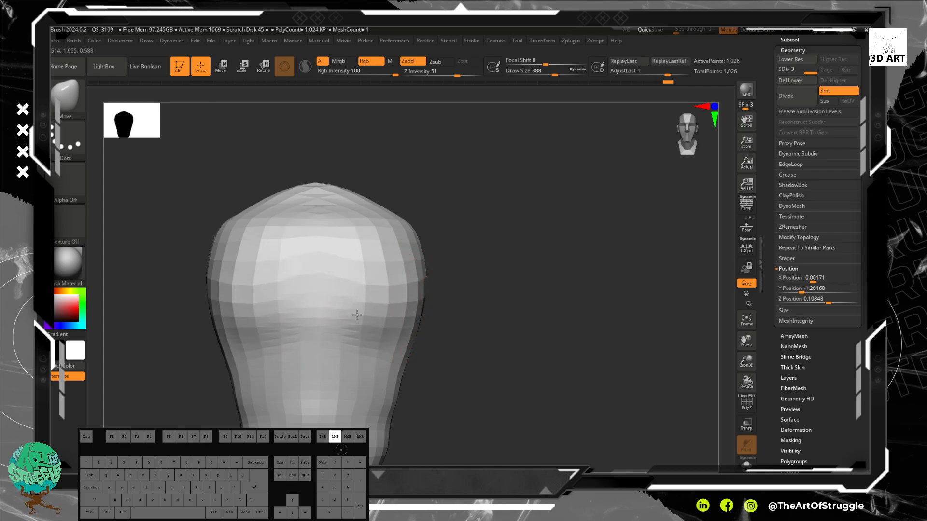
{"action": "mouse_move", "coordinate": [331, 344]}
{"action": "left_mouse_down"}
{"action": "mouse_move", "coordinate": [333, 324]}
{"action": "mouse_move", "coordinate": [357, 360]}
{"action": "left_mouse_up"}
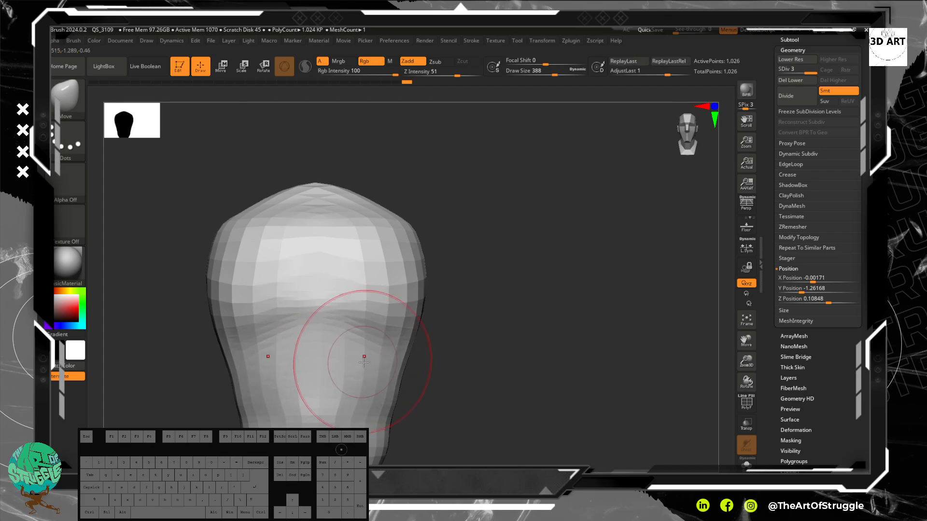
- Display the torso's polygon wireframe and examine its topology from the front
{"action": "left_click_drag", "start_coordinate": [452, 378], "coordinate": [445, 282], "text": "alt"}
{"action": "mouse_move", "coordinate": [444, 328]}
{"action": "left_mouse_down"}
{"action": "mouse_move", "coordinate": [405, 289]}
{"action": "mouse_move", "coordinate": [422, 296]}
{"action": "mouse_move", "coordinate": [318, 267]}
{"action": "mouse_move", "coordinate": [291, 296]}
{"action": "mouse_move", "coordinate": [323, 279]}
{"action": "mouse_move", "coordinate": [319, 270]}
{"action": "mouse_move", "coordinate": [516, 300]}
{"action": "mouse_move", "coordinate": [522, 291]}
{"action": "mouse_move", "coordinate": [482, 276]}
{"action": "mouse_move", "coordinate": [503, 284]}
{"action": "mouse_move", "coordinate": [499, 297]}
{"action": "left_mouse_up"}
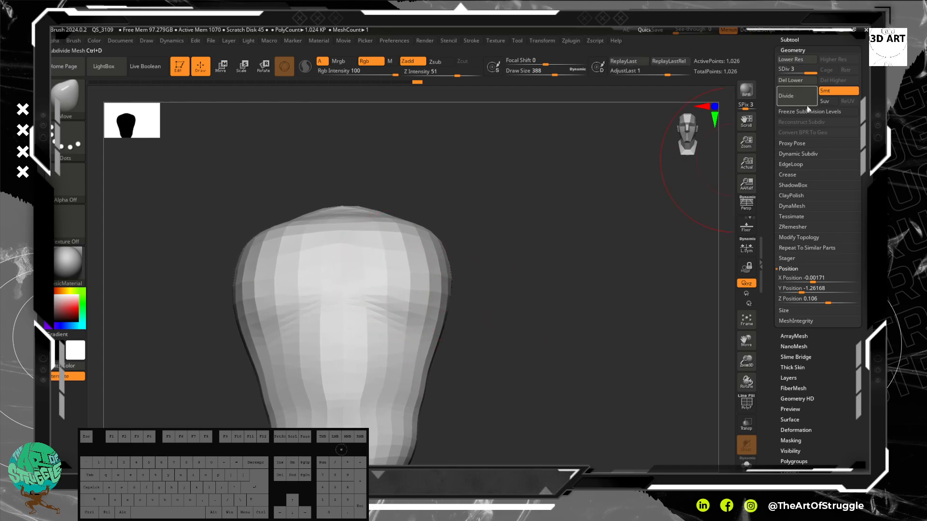
{"action": "scroll", "coordinate": [849, 370], "scroll_direction": "down", "scroll_amount": 2}
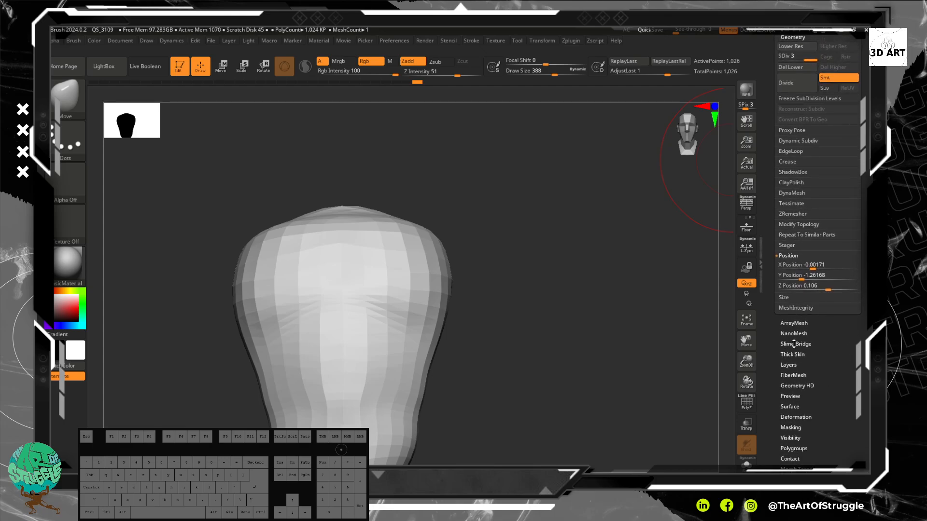
{"action": "left_click", "coordinate": [747, 404]}
{"action": "left_click_drag", "start_coordinate": [594, 331], "coordinate": [679, 350]}
- Retopologize the torso with ZRemesher, using the Same polygon count option with Adapt on
{"action": "left_click_drag", "start_coordinate": [853, 411], "coordinate": [853, 378]}
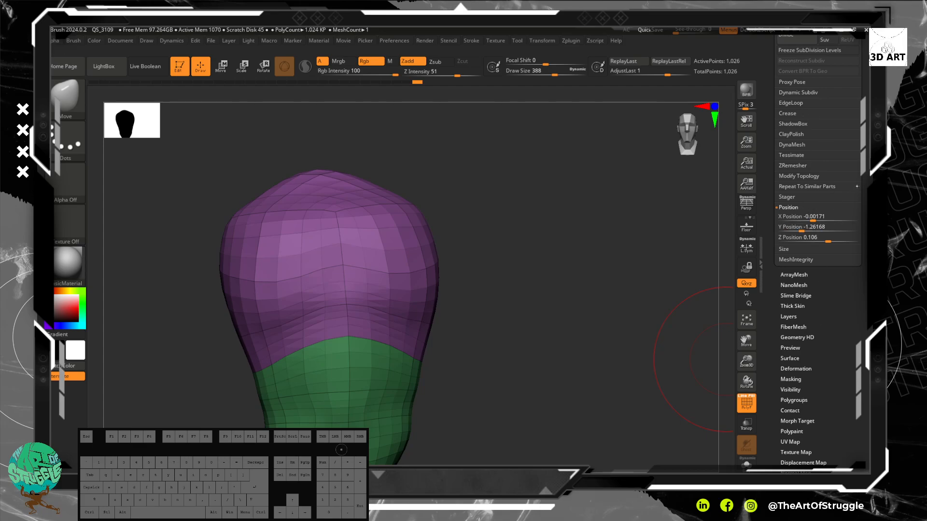
{"action": "left_click", "coordinate": [807, 186]}
{"action": "left_click_drag", "start_coordinate": [871, 179], "coordinate": [862, 221]}
{"action": "left_click", "coordinate": [787, 243]}
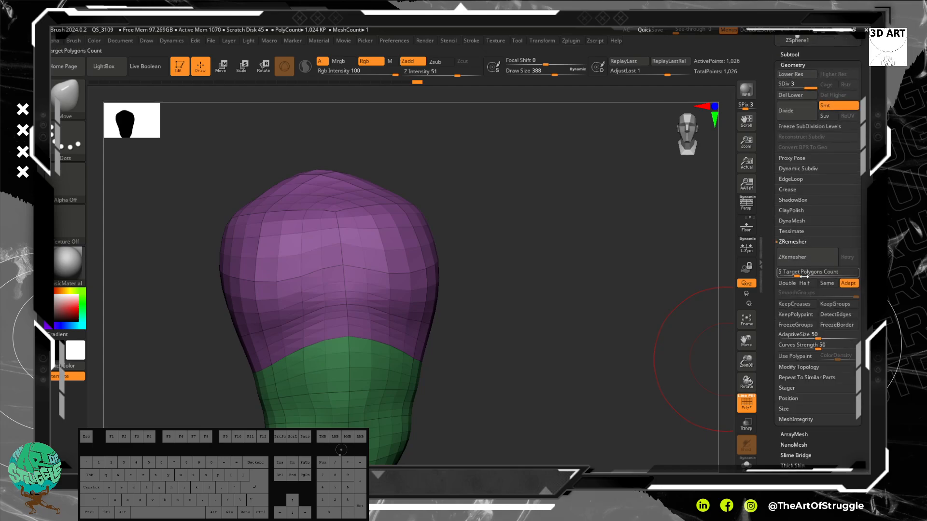
{"action": "left_click", "coordinate": [826, 283]}
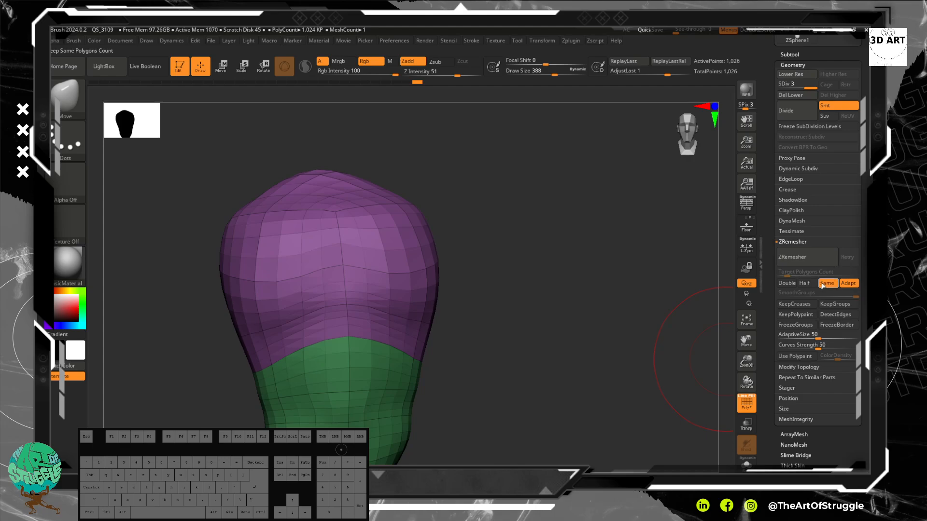
{"action": "left_click", "coordinate": [804, 257]}
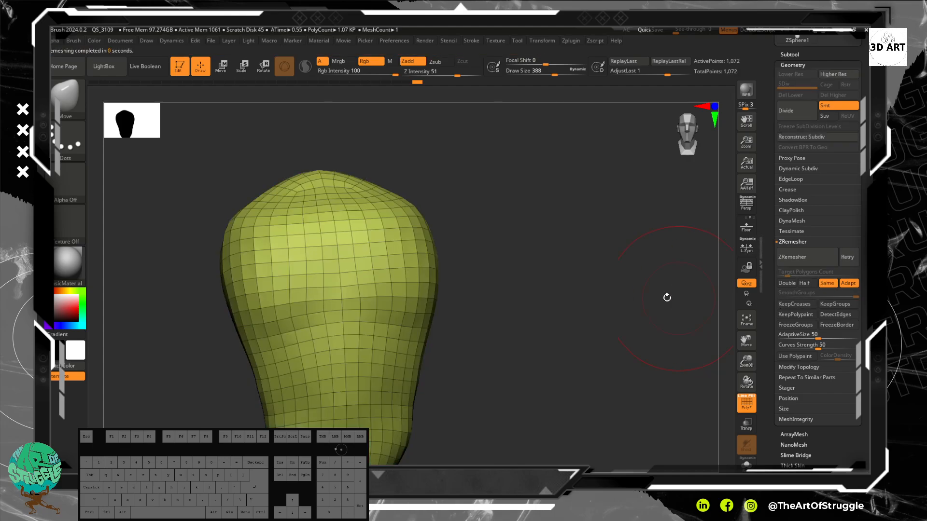
- Divide the remeshed torso to subdivision level 2
{"action": "left_click_drag", "start_coordinate": [545, 287], "coordinate": [602, 264]}
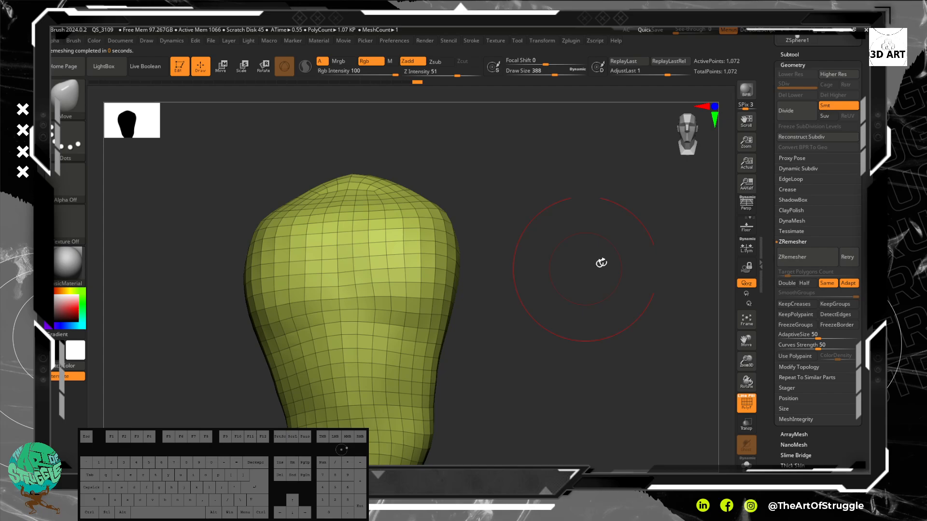
{"action": "left_click", "coordinate": [800, 118]}
{"action": "mouse_move", "coordinate": [542, 313]}
{"action": "left_mouse_down"}
{"action": "mouse_move", "coordinate": [561, 307]}
{"action": "mouse_move", "coordinate": [556, 312]}
{"action": "left_mouse_up"}
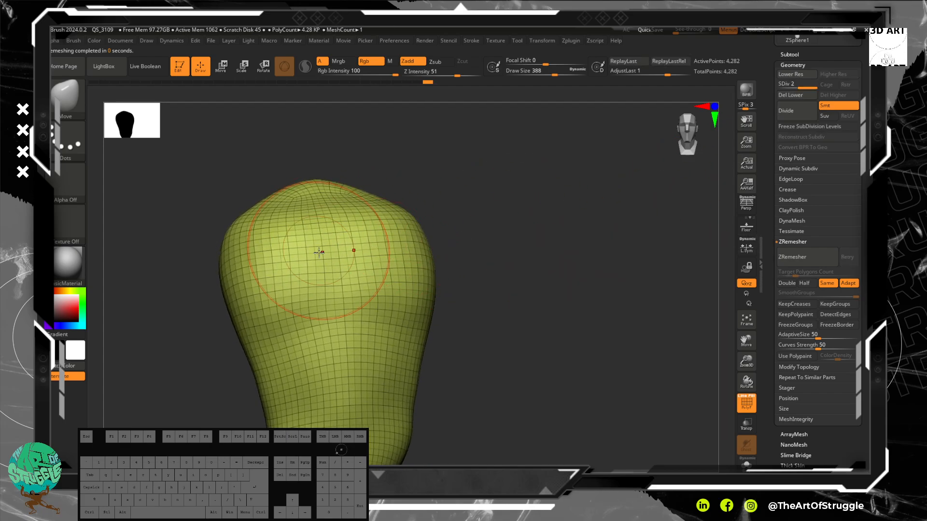
- Switch to the DamStandard brush and hide the polygon wireframe
{"action": "key", "text": "b"}
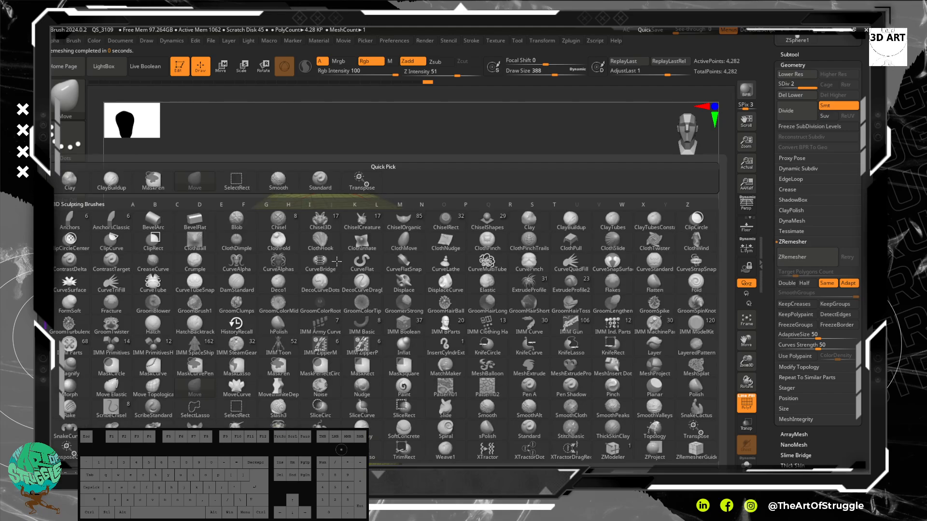
{"action": "key", "text": "s"}
{"action": "key", "text": "t"}
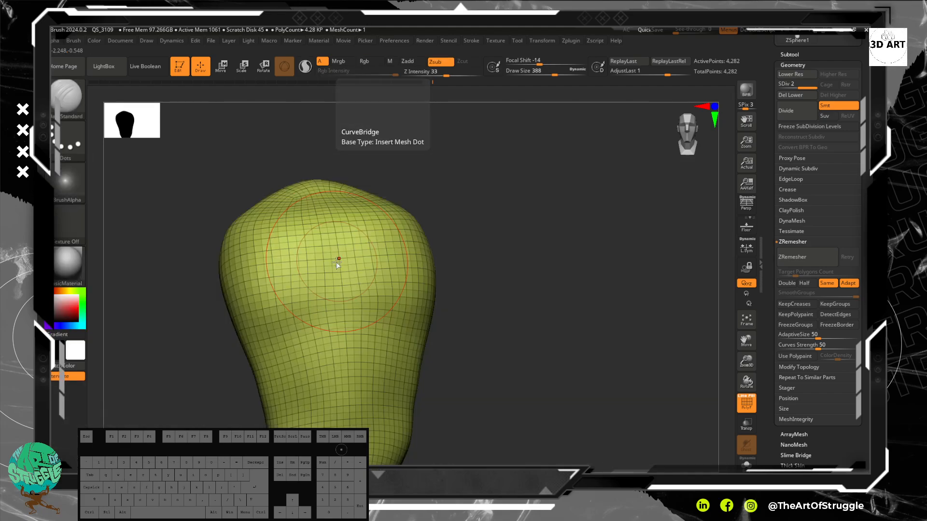
{"action": "key", "text": "bracketleft"}
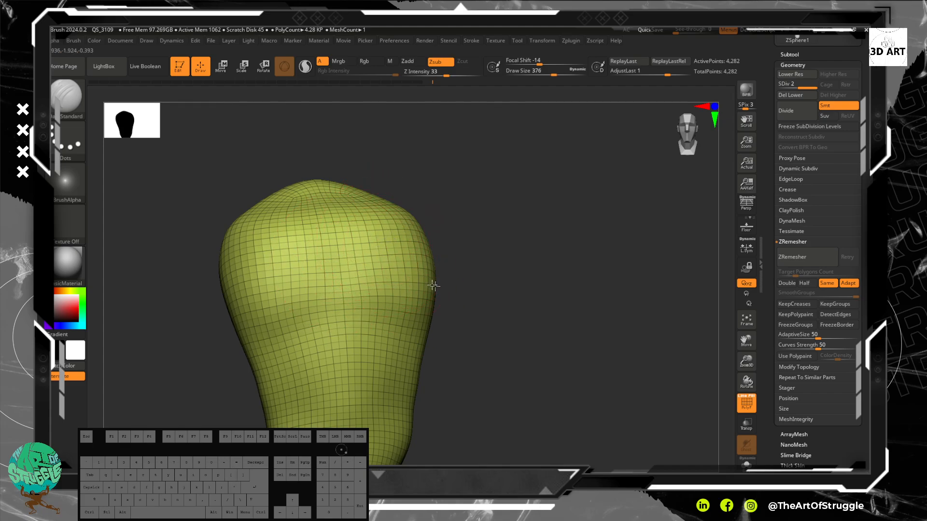
{"action": "left_click", "coordinate": [748, 410]}
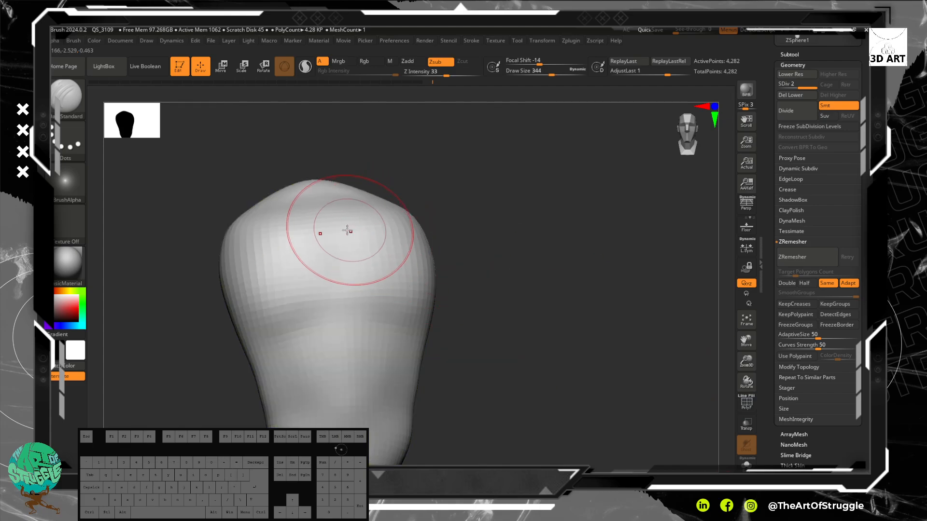
- Try a DamStandard groove down the middle of the chest at Draw Size 180, and undo it
{"action": "key", "text": "bracketleft"}
{"action": "key", "text": "bracketleft"}
{"action": "key", "text": "bracketleft"}
{"action": "key", "text": "bracketleft"}
{"action": "key", "text": "bracketleft"}
{"action": "key", "text": "bracketleft"}
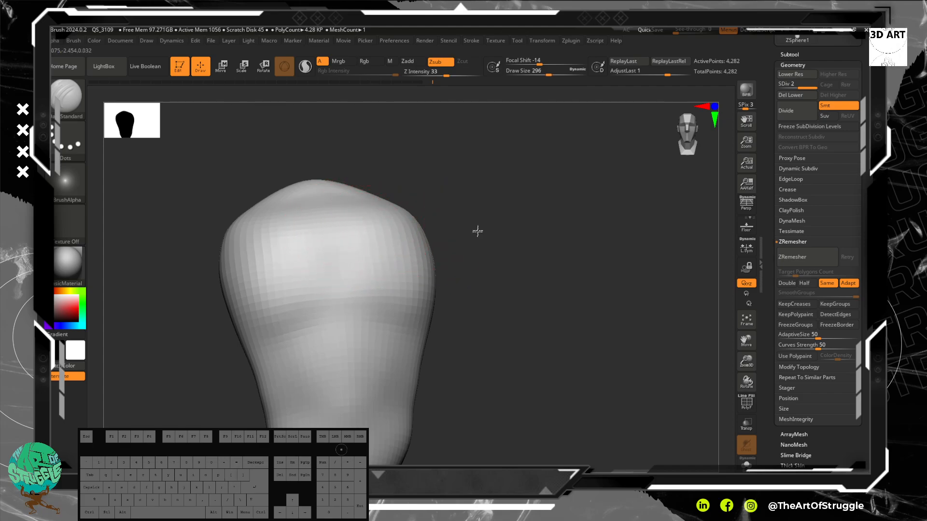
{"action": "mouse_move", "coordinate": [476, 227]}
{"action": "left_mouse_down"}
{"action": "mouse_move", "coordinate": [474, 271]}
{"action": "mouse_move", "coordinate": [463, 261]}
{"action": "mouse_move", "coordinate": [476, 261]}
{"action": "mouse_move", "coordinate": [463, 261]}
{"action": "left_mouse_up"}
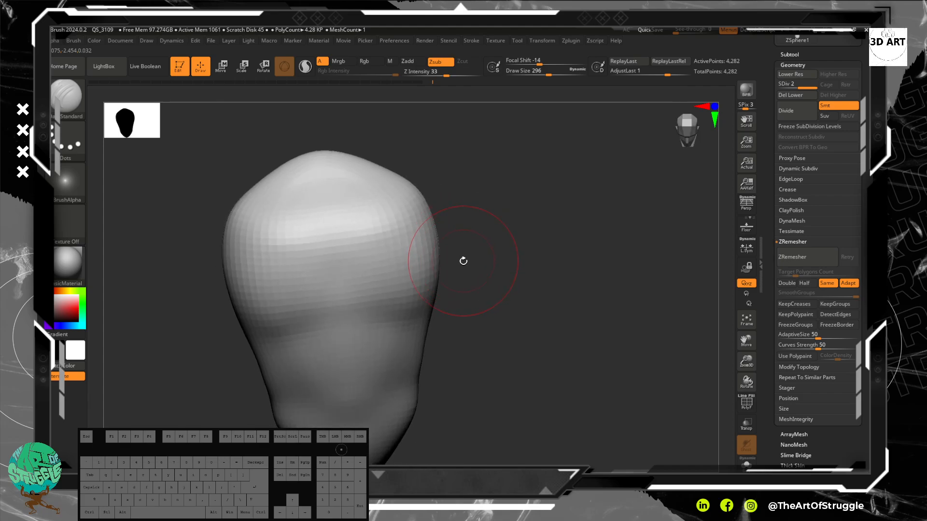
{"action": "key", "text": "bracketleft"}
{"action": "key", "text": "bracketleft"}
{"action": "key", "text": "bracketleft"}
{"action": "key", "text": "bracketleft"}
{"action": "key", "text": "bracketleft"}
{"action": "key", "text": "bracketleft"}
{"action": "key", "text": "bracketleft"}
{"action": "key", "text": "bracketleft"}
{"action": "key", "text": "bracketleft"}
{"action": "key", "text": "bracketleft"}
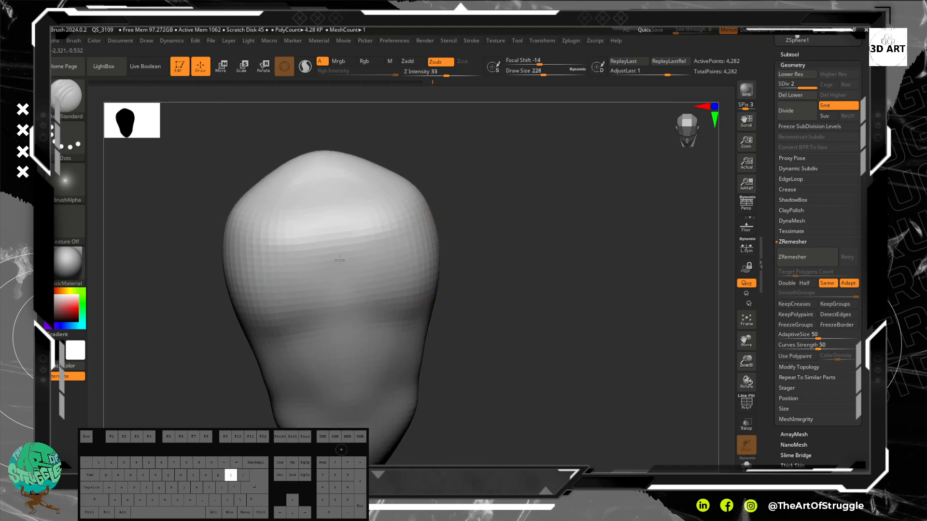
{"action": "left_click_drag", "start_coordinate": [337, 248], "coordinate": [336, 287]}
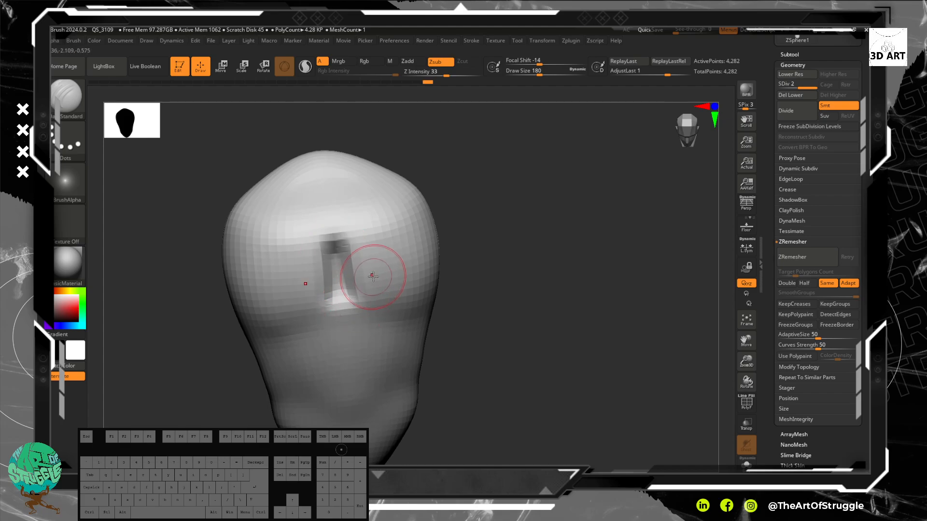
{"action": "key", "text": "ctrl+z"}
- Set the Draw Size to 48 and carve the lower rib cage arch, extending its grooves out to both sides
{"action": "key", "text": "bracketleft"}
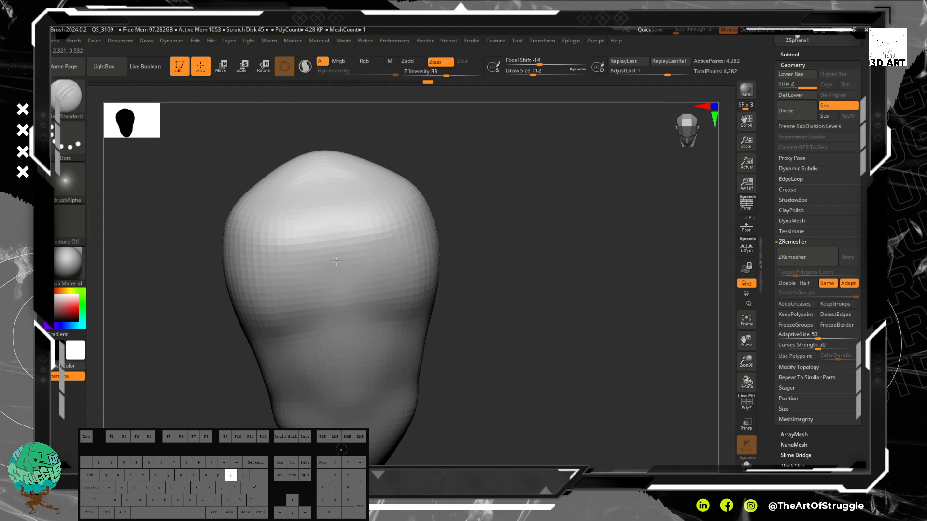
{"action": "key", "text": "bracketleft"}
{"action": "key", "text": "bracketleft"}
{"action": "mouse_move", "coordinate": [283, 330]}
{"action": "left_mouse_down"}
{"action": "mouse_move", "coordinate": [345, 295]}
{"action": "mouse_move", "coordinate": [405, 313]}
{"action": "left_mouse_up"}
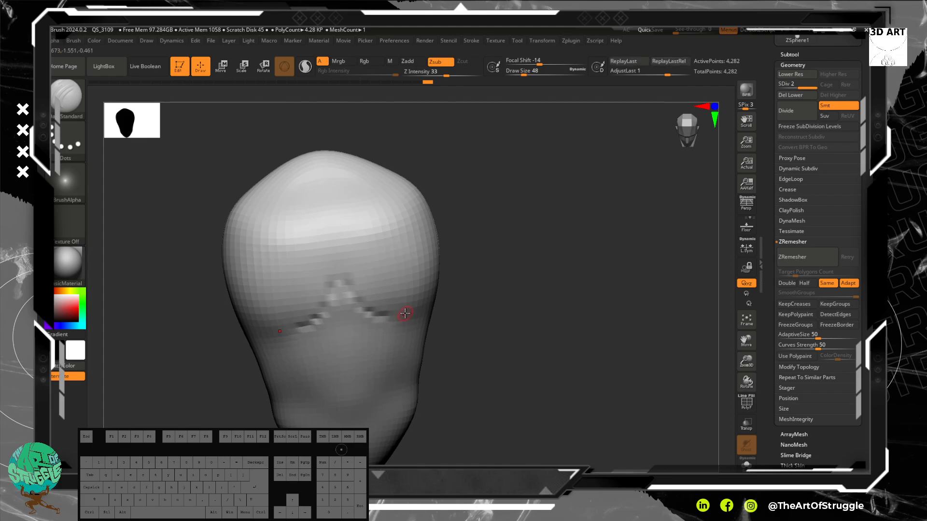
{"action": "mouse_move", "coordinate": [476, 305]}
{"action": "left_mouse_down"}
{"action": "mouse_move", "coordinate": [474, 271]}
{"action": "mouse_move", "coordinate": [450, 278]}
{"action": "left_mouse_up"}
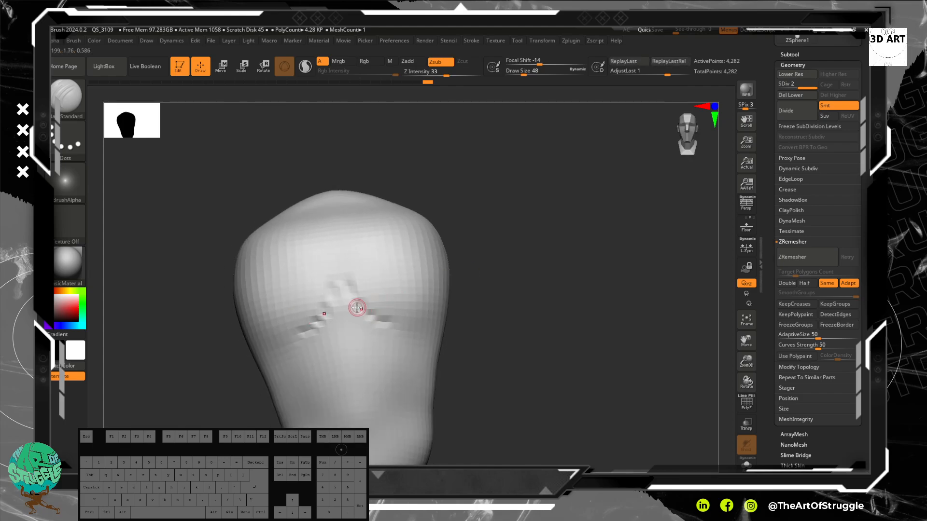
{"action": "left_click_drag", "start_coordinate": [403, 327], "coordinate": [439, 322]}
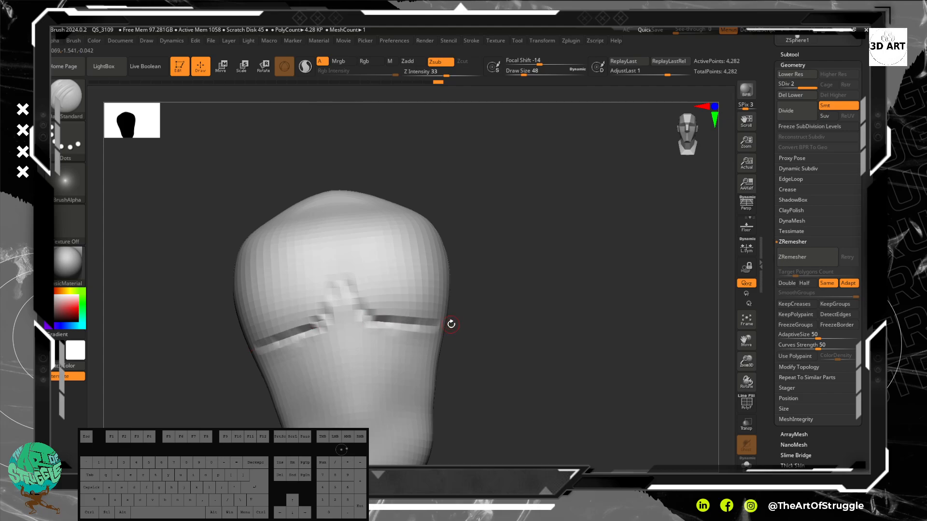
- Carve paired grooves up the middle of the chest along the sternum, ending in short grooves beneath the collarbones
{"action": "mouse_move", "coordinate": [524, 312]}
{"action": "left_mouse_down"}
{"action": "mouse_move", "coordinate": [474, 320]}
{"action": "mouse_move", "coordinate": [525, 319]}
{"action": "mouse_move", "coordinate": [509, 304]}
{"action": "left_mouse_up"}
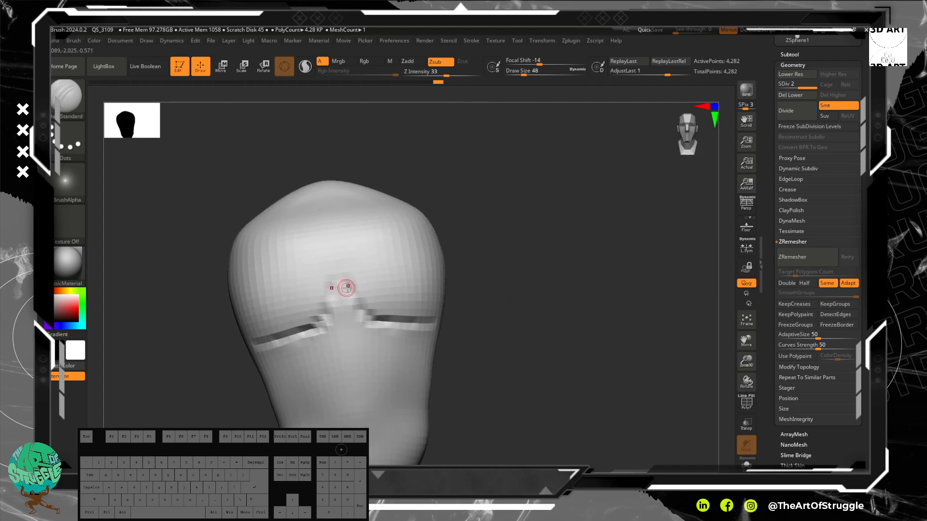
{"action": "left_click_drag", "start_coordinate": [347, 288], "coordinate": [346, 244]}
{"action": "left_click_drag", "start_coordinate": [347, 277], "coordinate": [349, 236]}
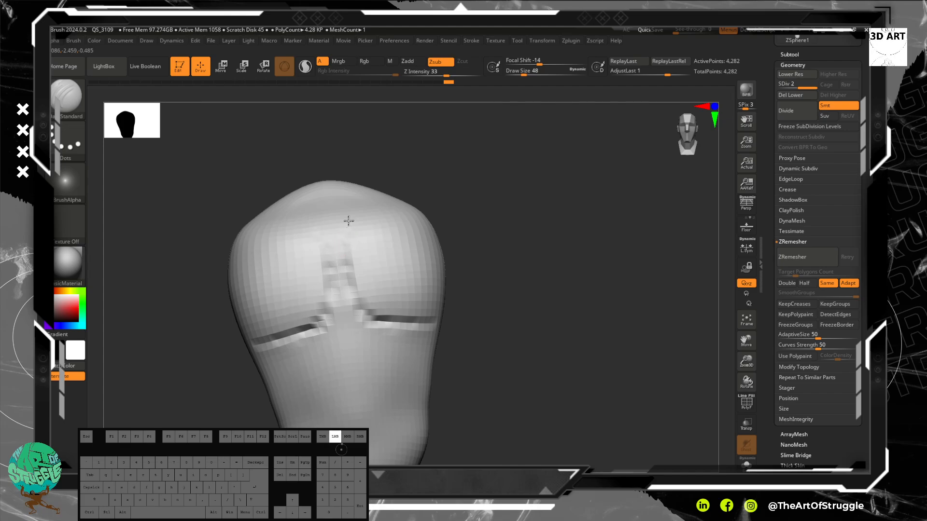
{"action": "mouse_move", "coordinate": [507, 222]}
{"action": "left_mouse_down"}
{"action": "mouse_move", "coordinate": [490, 262]}
{"action": "mouse_move", "coordinate": [505, 230]}
{"action": "mouse_move", "coordinate": [444, 240]}
{"action": "left_mouse_up"}
{"action": "key", "text": "ctrl"}
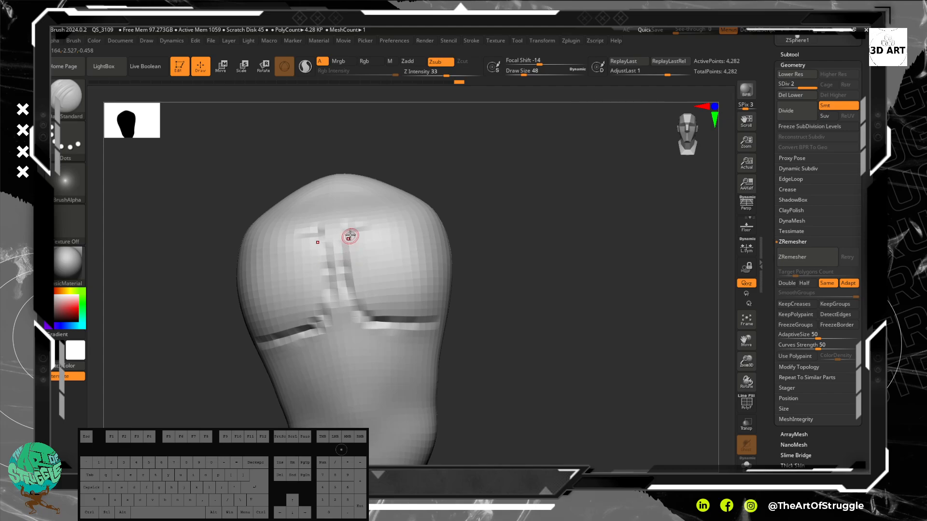
- Outline the abdomen with a groove down each side, joined by a curve across the lower belly
{"action": "left_click_drag", "start_coordinate": [491, 331], "coordinate": [479, 254], "text": "alt"}
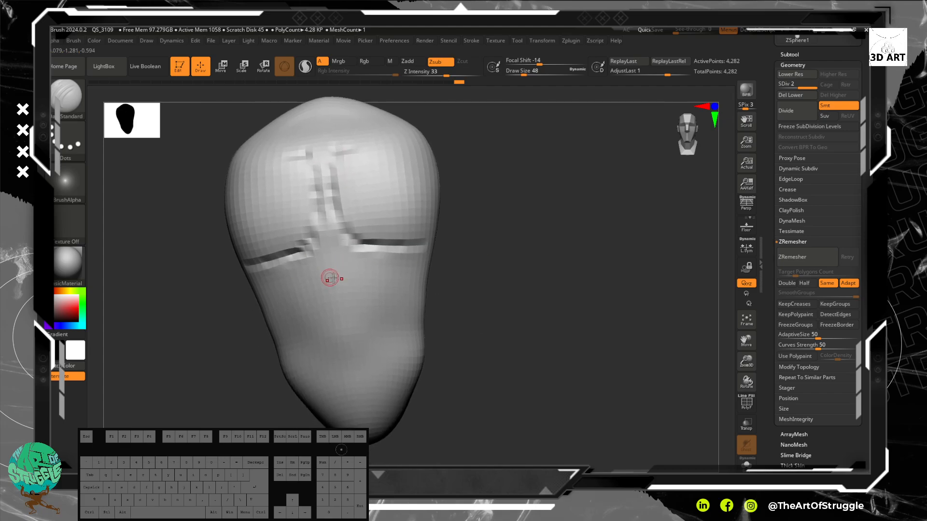
{"action": "left_click_drag", "start_coordinate": [380, 256], "coordinate": [376, 361]}
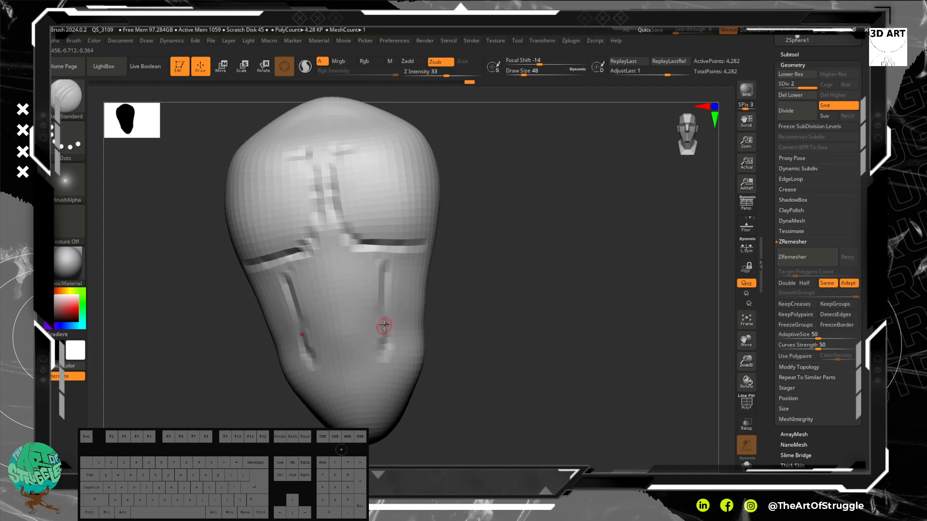
{"action": "mouse_move", "coordinate": [383, 327]}
{"action": "left_mouse_down"}
{"action": "mouse_move", "coordinate": [361, 359]}
{"action": "mouse_move", "coordinate": [389, 317]}
{"action": "left_mouse_up"}
{"action": "mouse_move", "coordinate": [391, 353]}
{"action": "left_mouse_down"}
{"action": "mouse_move", "coordinate": [374, 384]}
{"action": "mouse_move", "coordinate": [330, 396]}
{"action": "left_mouse_up"}
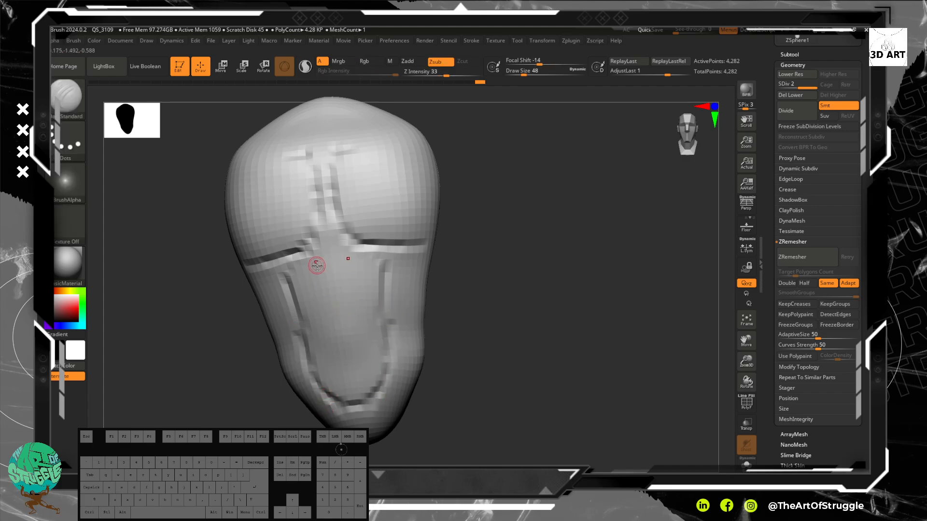
- Carve the abdominal muscle divisions with horizontal, central and zigzag upper grooves, and smooth the curved groove at the lower belly
{"action": "left_click_drag", "start_coordinate": [313, 360], "coordinate": [338, 353]}
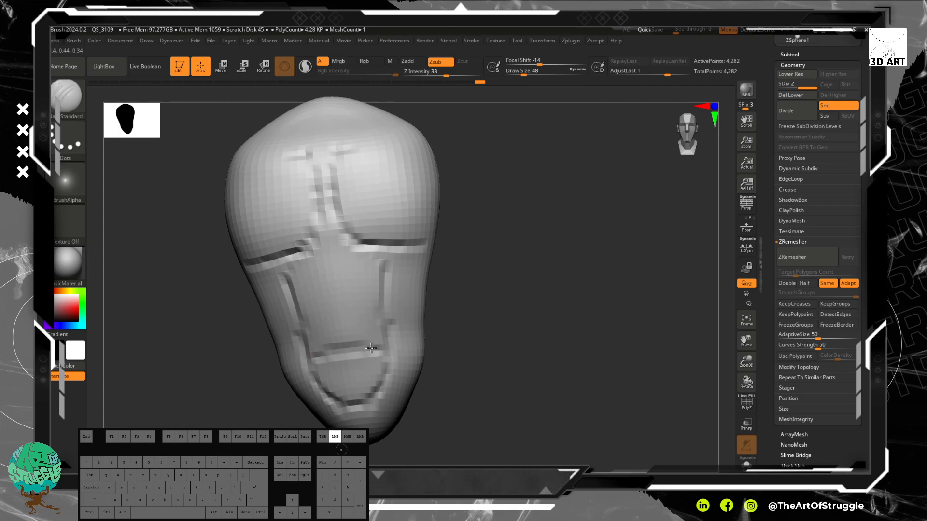
{"action": "left_click_drag", "start_coordinate": [300, 326], "coordinate": [376, 313]}
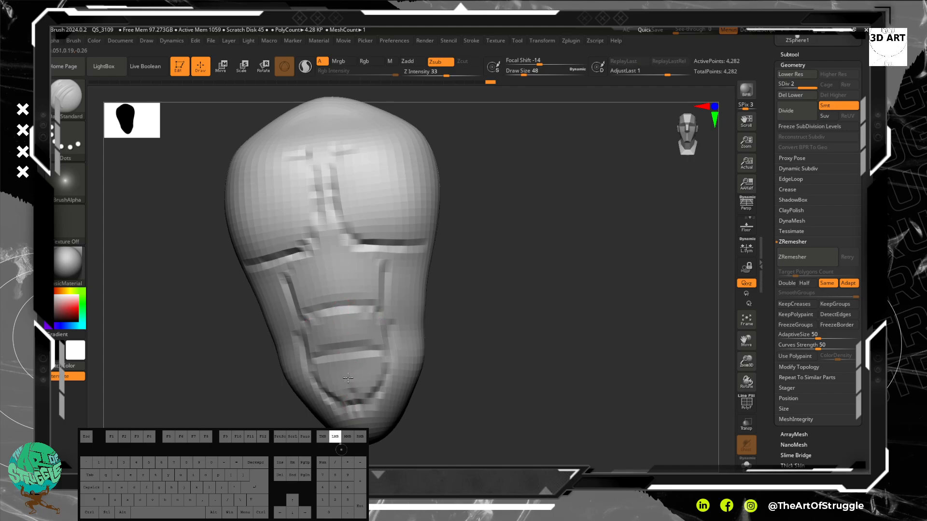
{"action": "left_click_drag", "start_coordinate": [349, 394], "coordinate": [337, 319]}
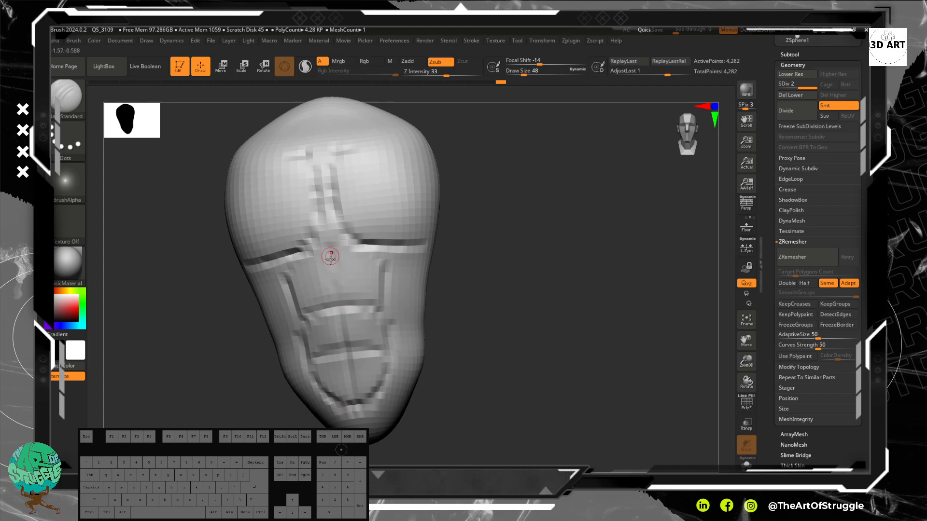
{"action": "mouse_move", "coordinate": [322, 280]}
{"action": "left_mouse_down"}
{"action": "mouse_move", "coordinate": [315, 271]}
{"action": "mouse_move", "coordinate": [281, 297]}
{"action": "mouse_move", "coordinate": [360, 266]}
{"action": "mouse_move", "coordinate": [364, 248]}
{"action": "mouse_move", "coordinate": [392, 266]}
{"action": "mouse_move", "coordinate": [384, 354]}
{"action": "mouse_move", "coordinate": [320, 362]}
{"action": "mouse_move", "coordinate": [309, 384]}
{"action": "mouse_move", "coordinate": [365, 425]}
{"action": "left_mouse_up"}
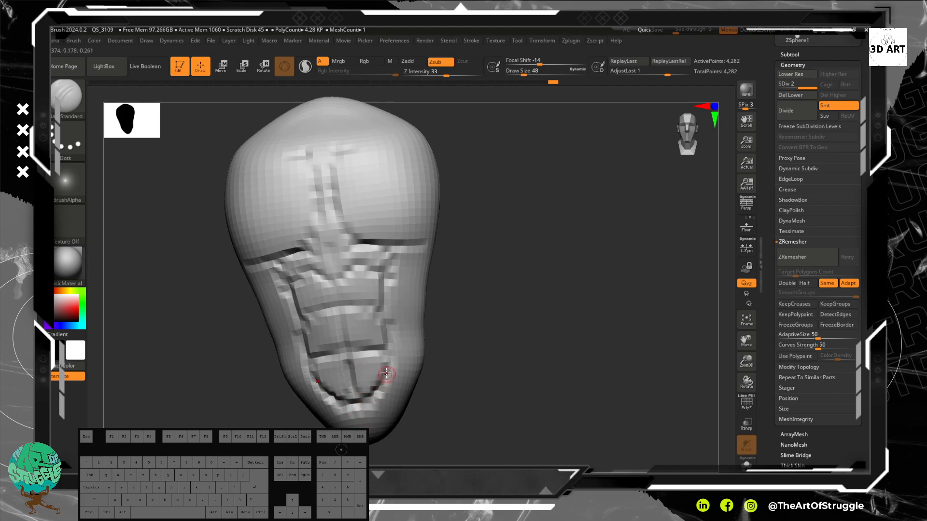
{"action": "left_click_drag", "start_coordinate": [375, 387], "coordinate": [366, 402], "text": "shift"}
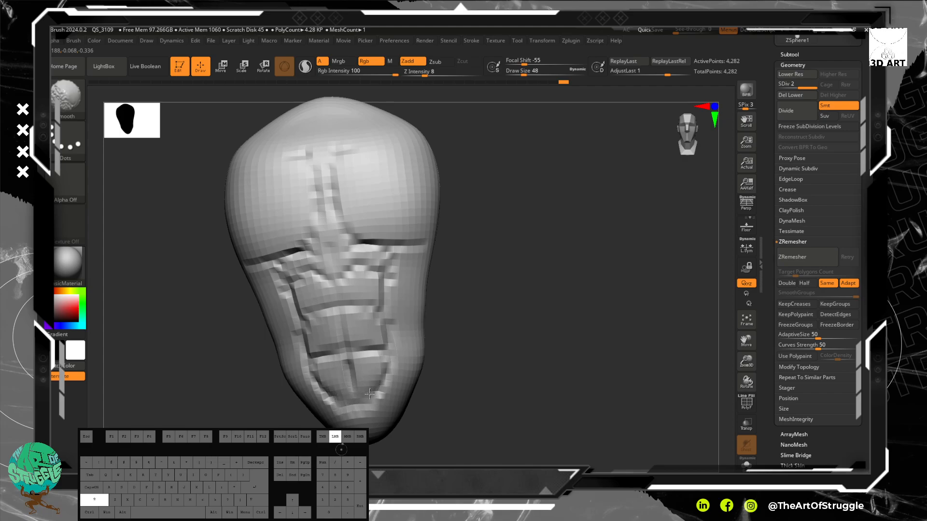
- Carve slanting grooves along the flank for the ribs and obliques, continuing down to the hip beside the lower belly
{"action": "left_click_drag", "start_coordinate": [472, 328], "coordinate": [467, 353], "text": "alt"}
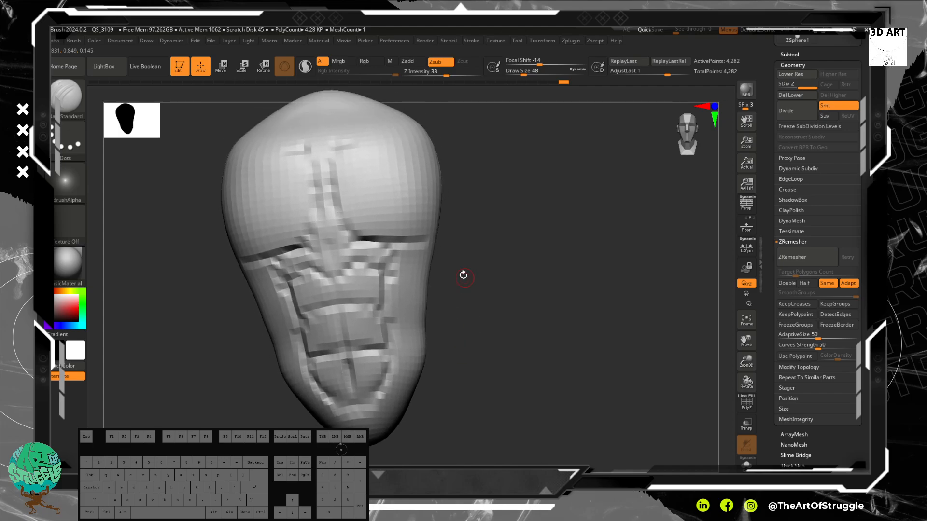
{"action": "mouse_move", "coordinate": [471, 273]}
{"action": "left_mouse_down"}
{"action": "mouse_move", "coordinate": [405, 275]}
{"action": "mouse_move", "coordinate": [388, 289]}
{"action": "mouse_move", "coordinate": [400, 315]}
{"action": "left_mouse_up"}
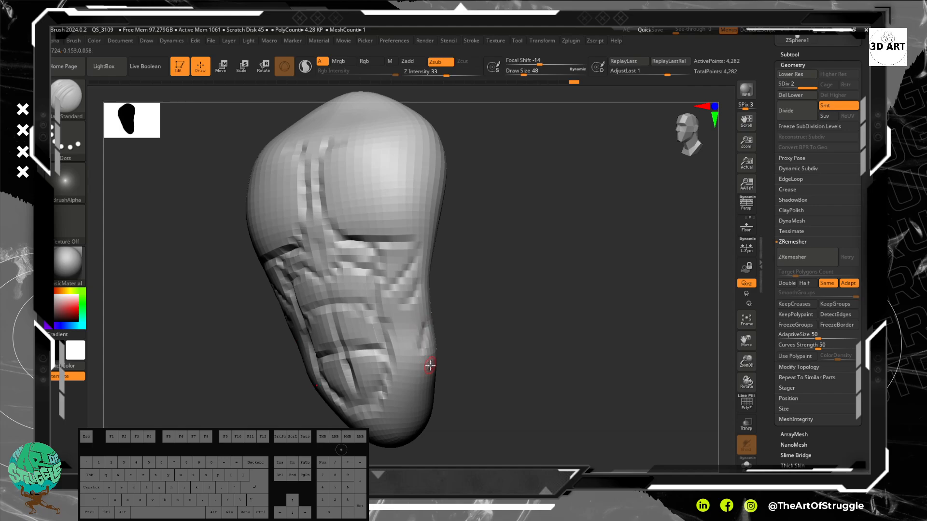
{"action": "mouse_move", "coordinate": [395, 323]}
{"action": "left_mouse_down"}
{"action": "mouse_move", "coordinate": [410, 374]}
{"action": "mouse_move", "coordinate": [421, 376]}
{"action": "left_mouse_up"}
{"action": "left_click_drag", "start_coordinate": [404, 409], "coordinate": [410, 396]}
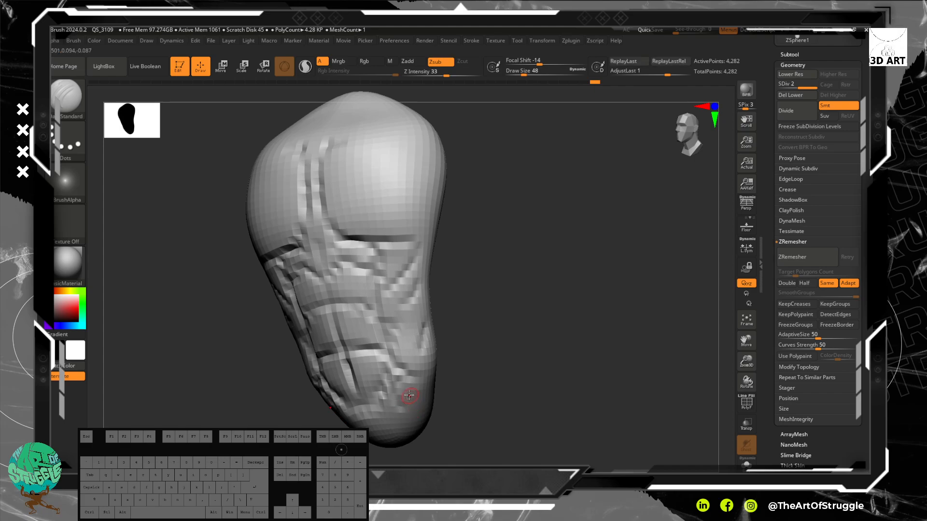
- Extend the groove under the chest muscle outward and up the side toward the armpit
{"action": "left_click_drag", "start_coordinate": [490, 332], "coordinate": [477, 385], "text": "alt"}
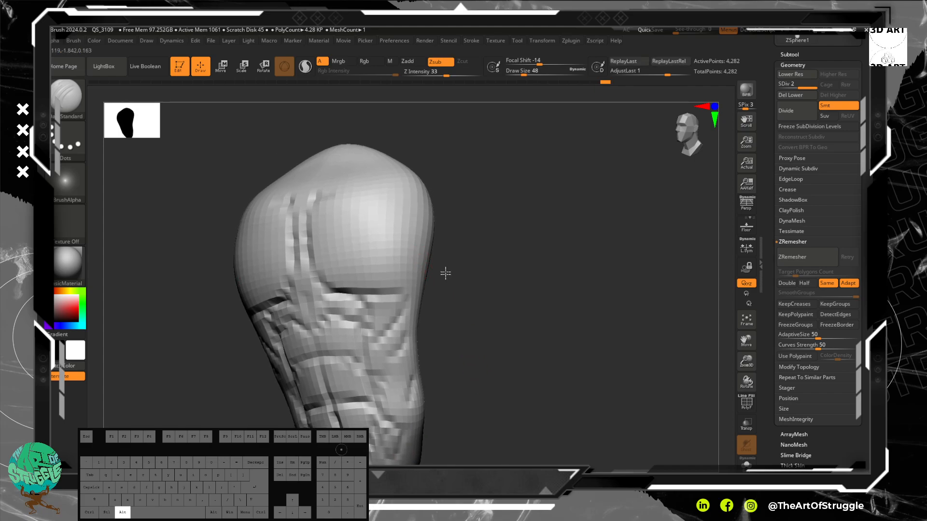
{"action": "left_click_drag", "start_coordinate": [445, 274], "coordinate": [432, 303], "text": "alt"}
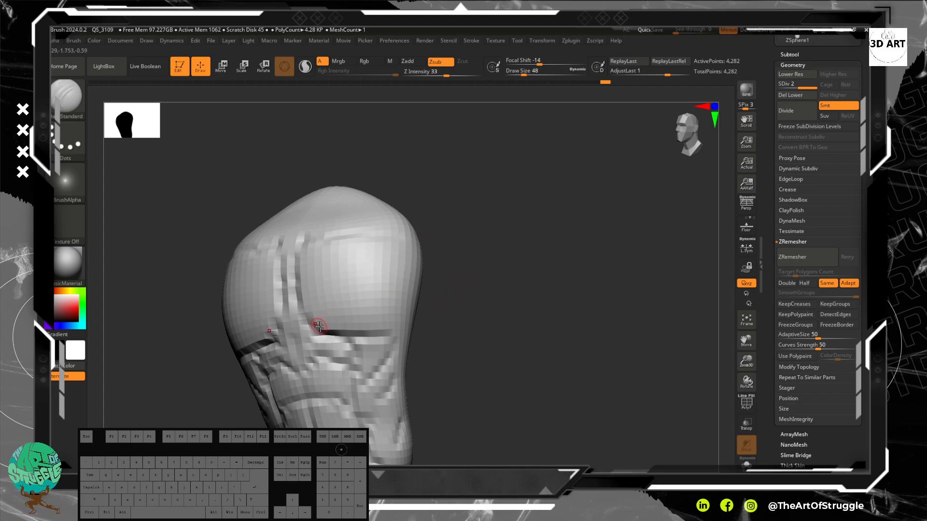
{"action": "left_click_drag", "start_coordinate": [382, 330], "coordinate": [400, 306]}
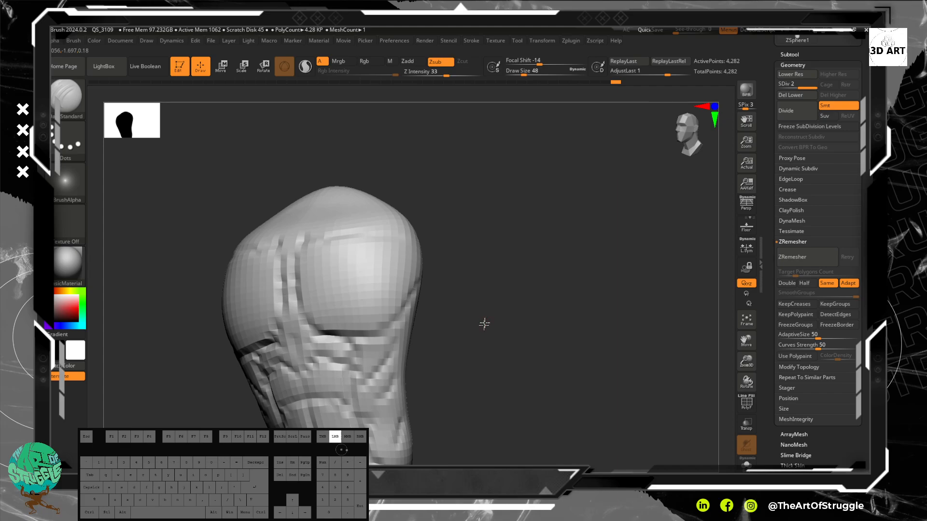
- Switch to the Move brush and adjust the shape of the upper back at Draw Size 332
{"action": "mouse_move", "coordinate": [484, 324]}
{"action": "left_mouse_down"}
{"action": "mouse_move", "coordinate": [519, 291]}
{"action": "mouse_move", "coordinate": [450, 330]}
{"action": "mouse_move", "coordinate": [486, 316]}
{"action": "mouse_move", "coordinate": [418, 291]}
{"action": "left_mouse_up"}
{"action": "key", "text": "b"}
{"action": "key", "text": "m"}
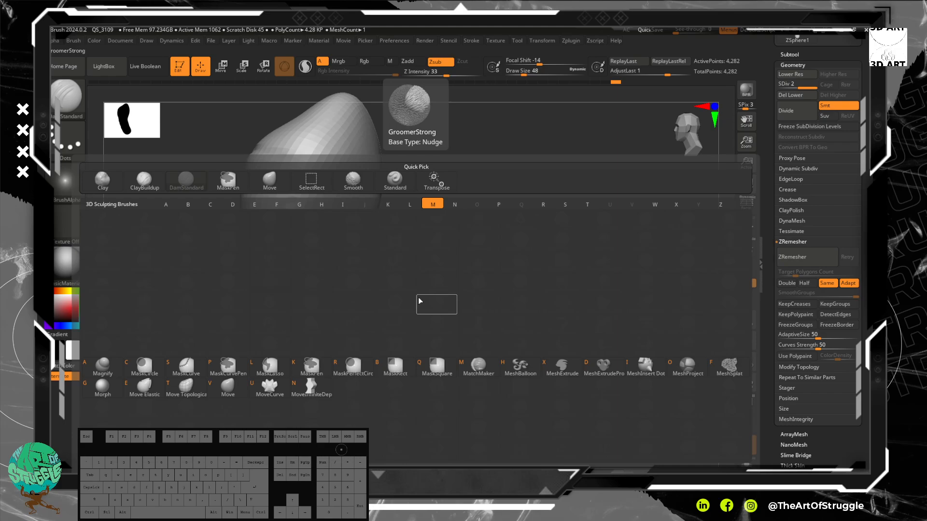
{"action": "key", "text": "v"}
{"action": "left_click_drag", "start_coordinate": [448, 337], "coordinate": [390, 301], "text": "alt"}
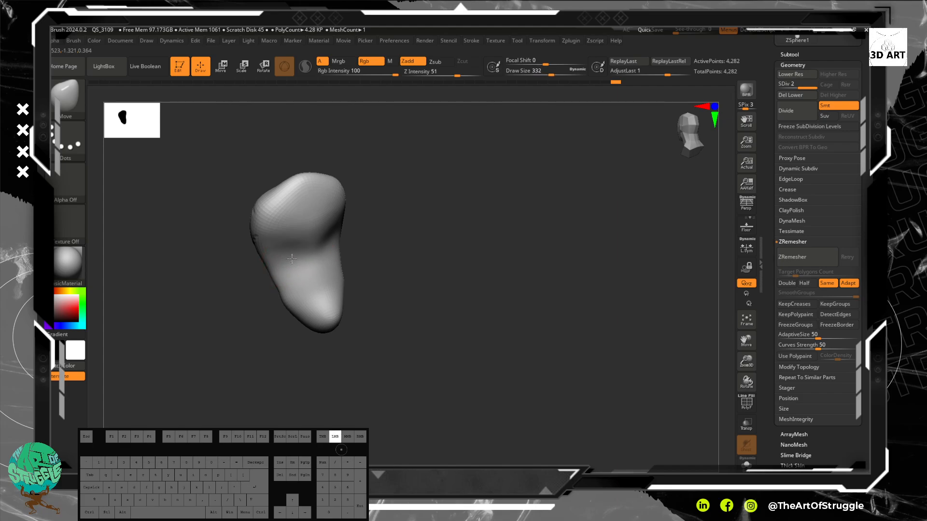
{"action": "mouse_move", "coordinate": [292, 259]}
{"action": "left_mouse_down"}
{"action": "mouse_move", "coordinate": [299, 266]}
{"action": "mouse_move", "coordinate": [295, 224]}
{"action": "left_mouse_up"}
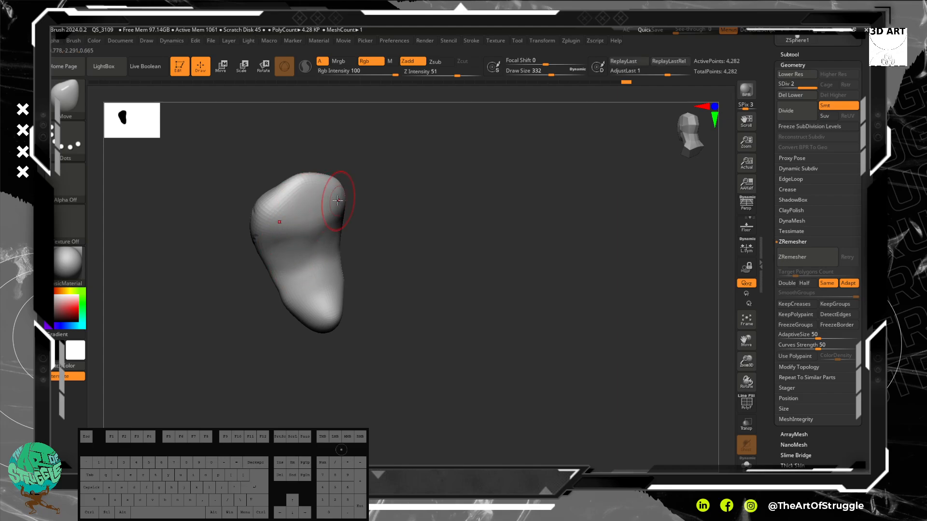
{"action": "left_click_drag", "start_coordinate": [338, 199], "coordinate": [341, 201]}
- Divide the torso mesh to subdivision level 3
{"action": "mouse_move", "coordinate": [394, 239]}
{"action": "left_mouse_down"}
{"action": "mouse_move", "coordinate": [434, 216]}
{"action": "mouse_move", "coordinate": [468, 216]}
{"action": "mouse_move", "coordinate": [459, 294]}
{"action": "mouse_move", "coordinate": [459, 266]}
{"action": "mouse_move", "coordinate": [475, 358]}
{"action": "mouse_move", "coordinate": [500, 298]}
{"action": "left_mouse_up"}
{"action": "left_click_drag", "start_coordinate": [500, 298], "coordinate": [452, 312], "text": "alt"}
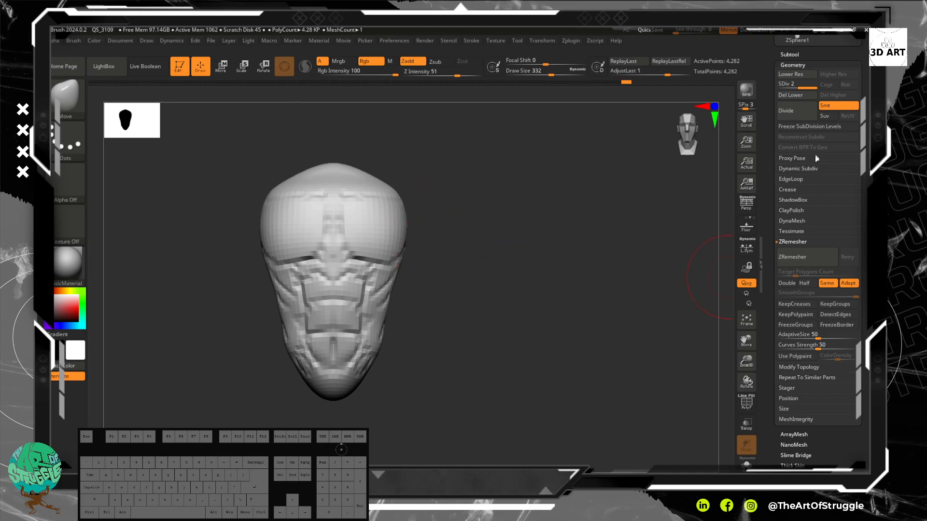
{"action": "left_click", "coordinate": [788, 111]}
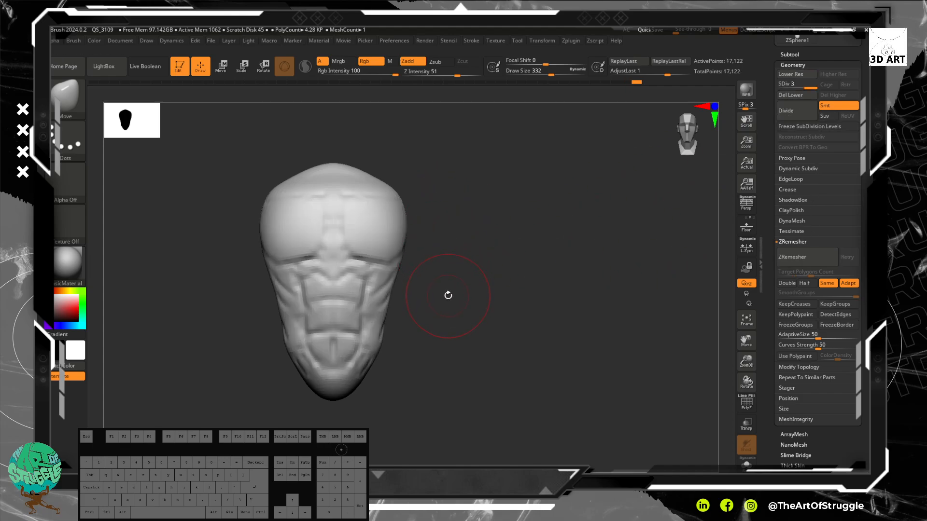
- Switch to the ClayTubes brush with Draw Size 124 and Z Intensity 8
{"action": "left_click_drag", "start_coordinate": [455, 259], "coordinate": [434, 269], "text": "alt"}
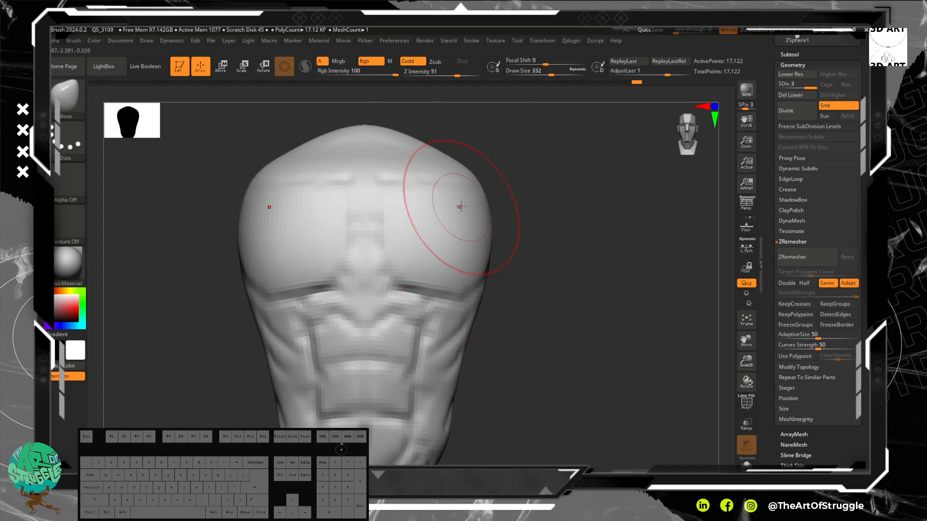
{"action": "key", "text": "b"}
{"action": "key", "text": "c"}
{"action": "key", "text": "t"}
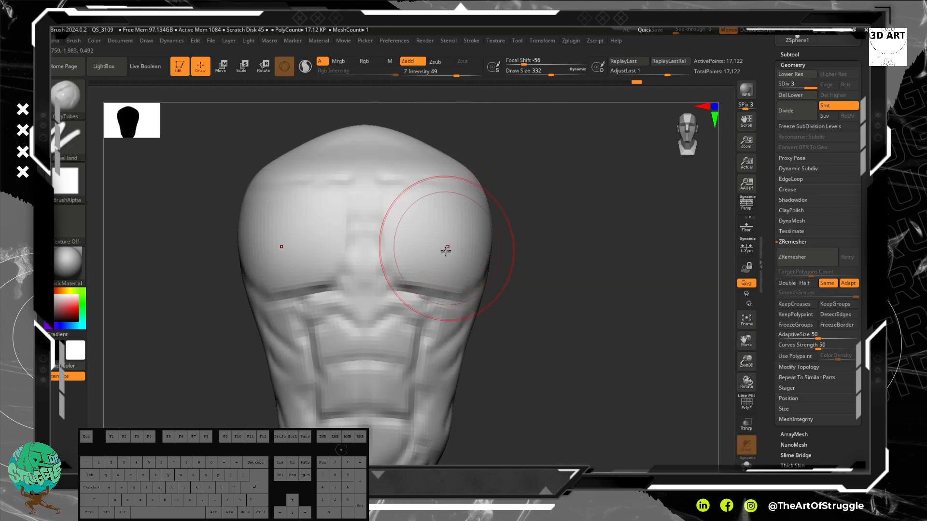
{"action": "key", "text": "bracketleft"}
{"action": "key", "text": "bracketleft"}
{"action": "key", "text": "bracketleft"}
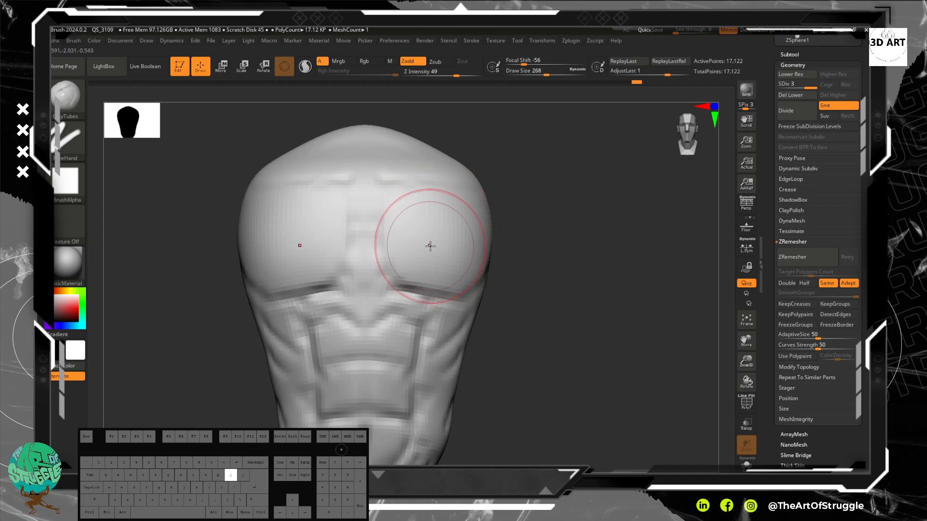
{"action": "key", "text": "bracketleft"}
{"action": "key", "text": "bracketleft"}
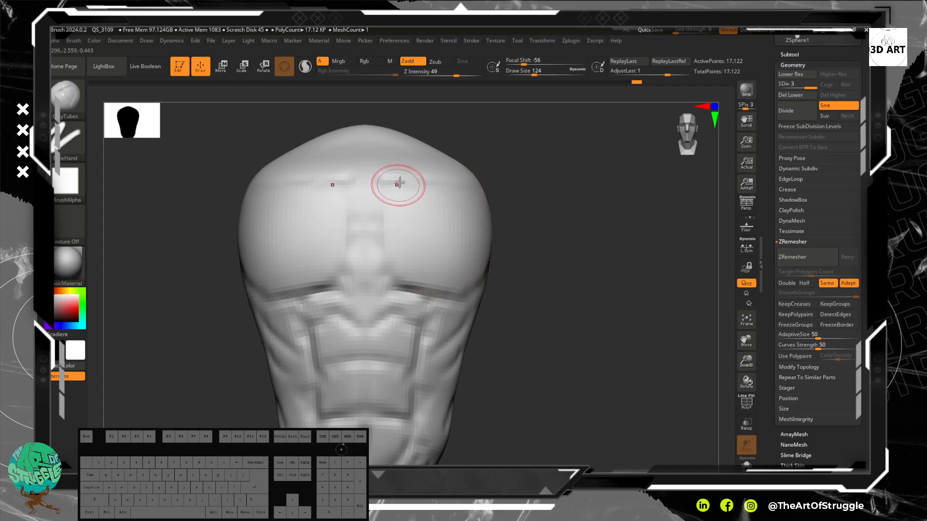
{"action": "left_click_drag", "start_coordinate": [455, 77], "coordinate": [434, 78]}
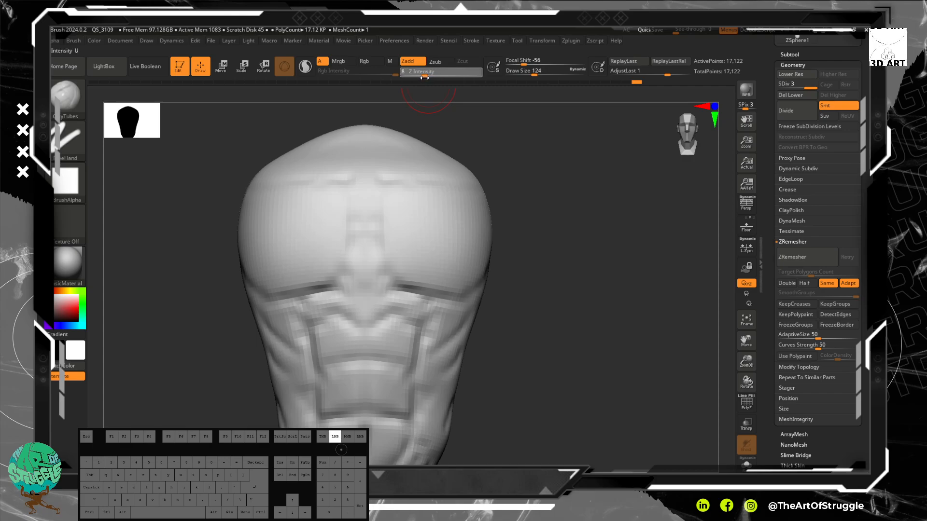
- Build up clay along the inner and lower edges of the chest muscles and onto their centres
{"action": "mouse_move", "coordinate": [403, 195]}
{"action": "left_mouse_down"}
{"action": "mouse_move", "coordinate": [402, 240]}
{"action": "mouse_move", "coordinate": [418, 268]}
{"action": "left_mouse_up"}
{"action": "left_click_drag", "start_coordinate": [399, 257], "coordinate": [439, 279]}
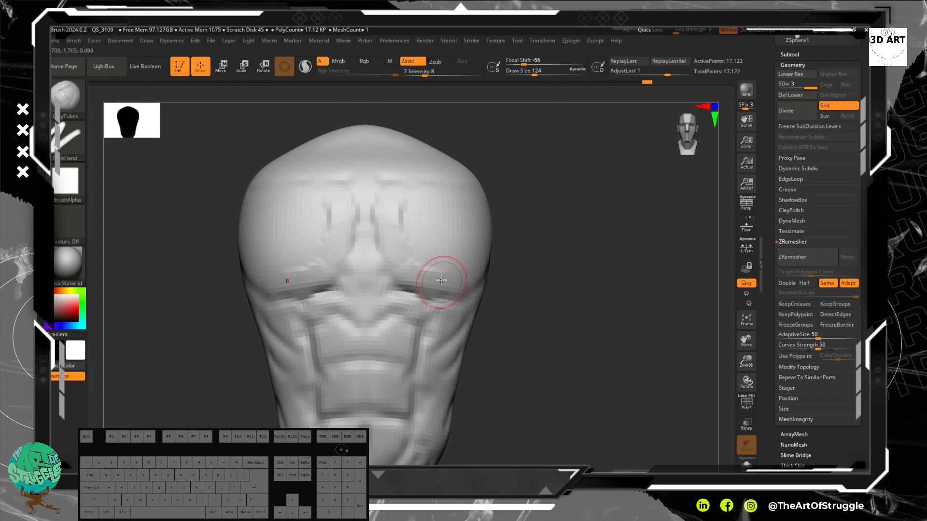
{"action": "mouse_move", "coordinate": [536, 274]}
{"action": "left_mouse_down"}
{"action": "mouse_move", "coordinate": [519, 277]}
{"action": "mouse_move", "coordinate": [394, 231]}
{"action": "mouse_move", "coordinate": [471, 256]}
{"action": "left_mouse_up"}
{"action": "mouse_move", "coordinate": [403, 243]}
{"action": "left_mouse_down"}
{"action": "mouse_move", "coordinate": [435, 246]}
{"action": "mouse_move", "coordinate": [445, 235]}
{"action": "left_mouse_up"}
{"action": "mouse_move", "coordinate": [413, 234]}
{"action": "left_mouse_down"}
{"action": "mouse_move", "coordinate": [437, 240]}
{"action": "mouse_move", "coordinate": [461, 229]}
{"action": "mouse_move", "coordinate": [445, 273]}
{"action": "mouse_move", "coordinate": [457, 253]}
{"action": "left_mouse_up"}
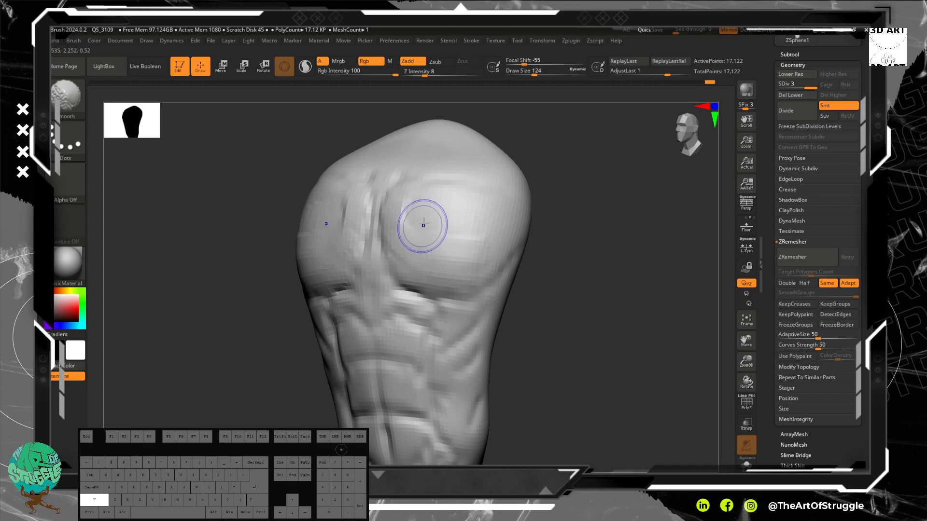
- Fill out the chest muscles with layered ClayTubes strokes from the upper chest to the armpit and along the lower border
{"action": "left_click_drag", "start_coordinate": [418, 221], "coordinate": [486, 235]}
{"action": "left_click_drag", "start_coordinate": [443, 193], "coordinate": [445, 204]}
{"action": "left_click_drag", "start_coordinate": [445, 204], "coordinate": [422, 187]}
{"action": "mouse_move", "coordinate": [422, 187]}
{"action": "left_mouse_down"}
{"action": "mouse_move", "coordinate": [414, 189]}
{"action": "mouse_move", "coordinate": [500, 232]}
{"action": "mouse_move", "coordinate": [523, 228]}
{"action": "mouse_move", "coordinate": [472, 244]}
{"action": "mouse_move", "coordinate": [548, 193]}
{"action": "mouse_move", "coordinate": [451, 200]}
{"action": "mouse_move", "coordinate": [533, 247]}
{"action": "mouse_move", "coordinate": [521, 241]}
{"action": "left_mouse_up"}
{"action": "mouse_move", "coordinate": [462, 275]}
{"action": "left_mouse_down"}
{"action": "mouse_move", "coordinate": [442, 280]}
{"action": "mouse_move", "coordinate": [485, 270]}
{"action": "left_mouse_up"}
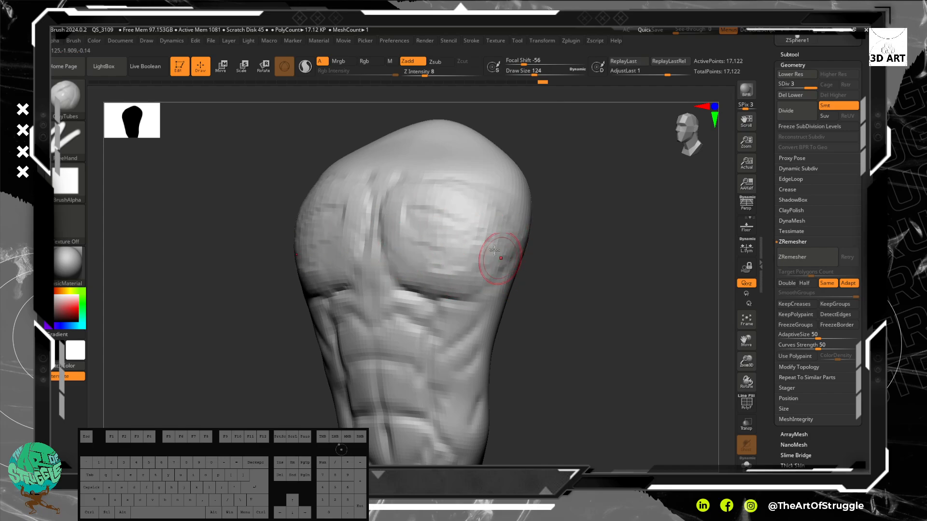
{"action": "left_click_drag", "start_coordinate": [394, 271], "coordinate": [502, 279]}
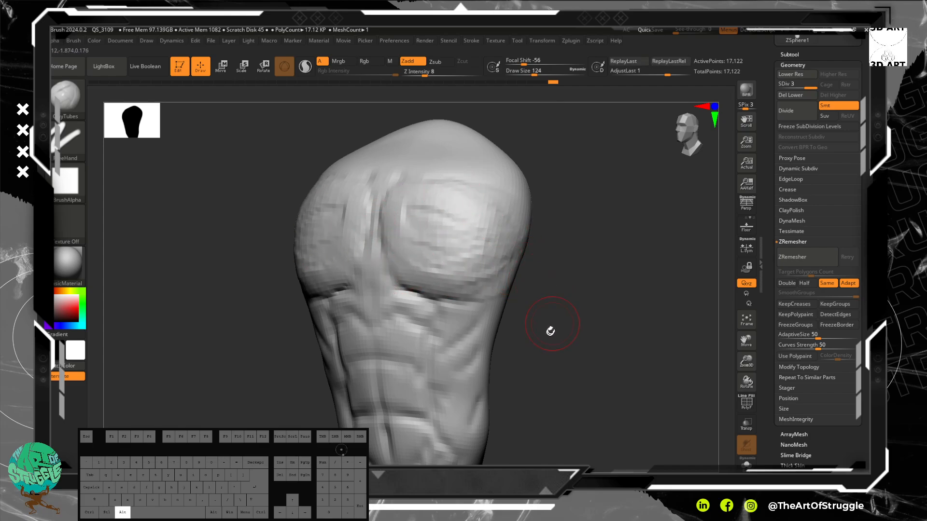
- Reduce the ClayTubes Draw Size to 96 and build up the upper abdominal segments just below the chest
{"action": "mouse_move", "coordinate": [550, 331]}
{"action": "left_mouse_down", "text": "alt"}
{"action": "mouse_move", "coordinate": [549, 256]}
{"action": "mouse_move", "coordinate": [581, 317]}
{"action": "mouse_move", "coordinate": [571, 262]}
{"action": "mouse_move", "coordinate": [565, 288]}
{"action": "mouse_move", "coordinate": [498, 226]}
{"action": "left_mouse_up", "text": "alt"}
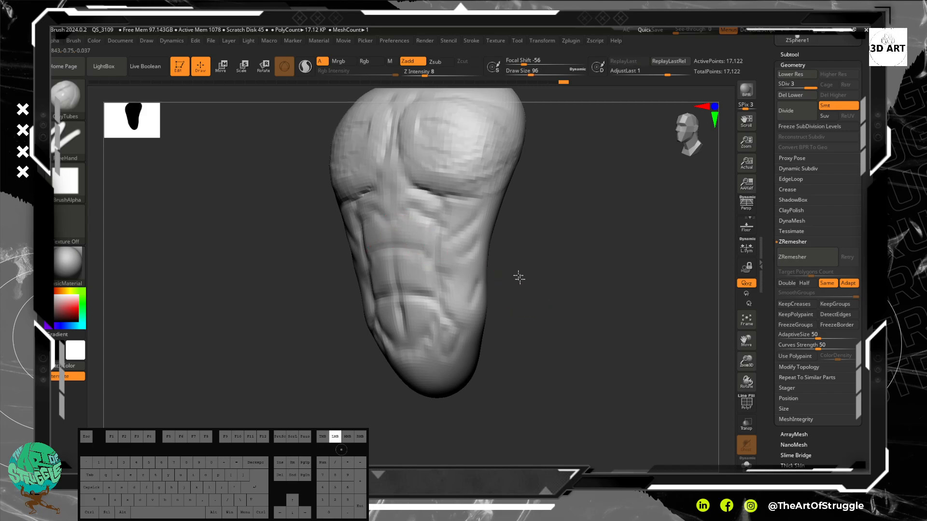
{"action": "mouse_move", "coordinate": [519, 277]}
{"action": "left_mouse_down", "text": "alt"}
{"action": "mouse_move", "coordinate": [534, 290]}
{"action": "mouse_move", "coordinate": [534, 246]}
{"action": "left_mouse_up", "text": "alt"}
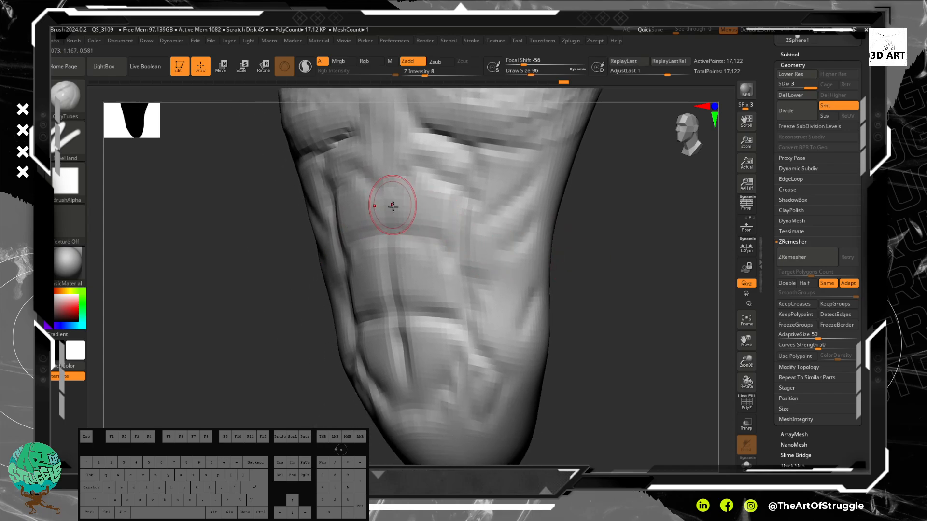
{"action": "mouse_move", "coordinate": [411, 193]}
{"action": "left_mouse_down"}
{"action": "mouse_move", "coordinate": [413, 213]}
{"action": "mouse_move", "coordinate": [417, 200]}
{"action": "mouse_move", "coordinate": [432, 215]}
{"action": "mouse_move", "coordinate": [431, 198]}
{"action": "left_mouse_up"}
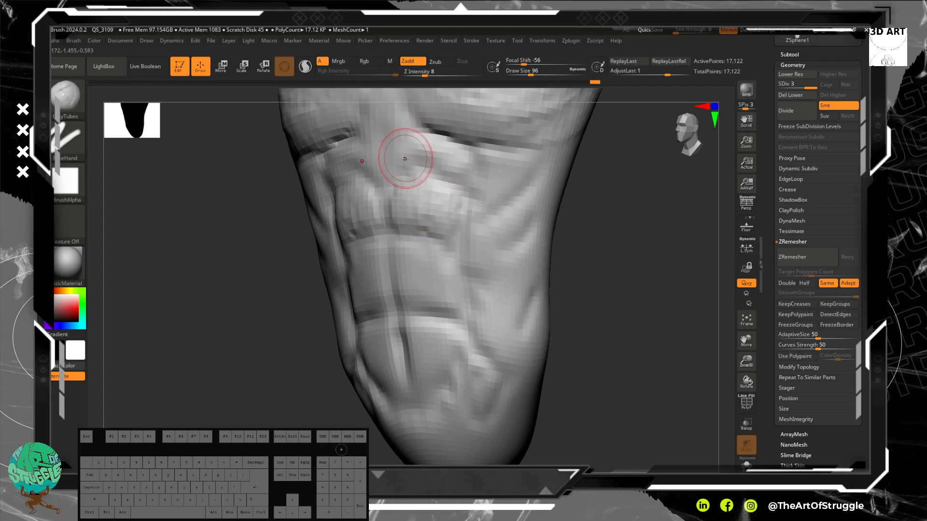
{"action": "mouse_move", "coordinate": [407, 157]}
{"action": "left_mouse_down"}
{"action": "mouse_move", "coordinate": [425, 136]}
{"action": "mouse_move", "coordinate": [441, 168]}
{"action": "left_mouse_up"}
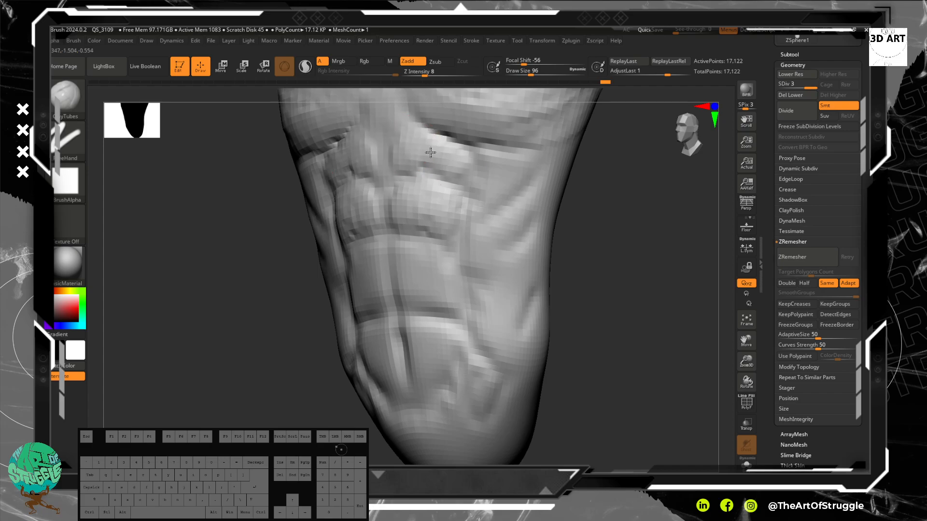
- Build up clay on the middle abdominal segments and down the long lower abdominals toward the pelvis
{"action": "left_click_drag", "start_coordinate": [577, 269], "coordinate": [480, 211]}
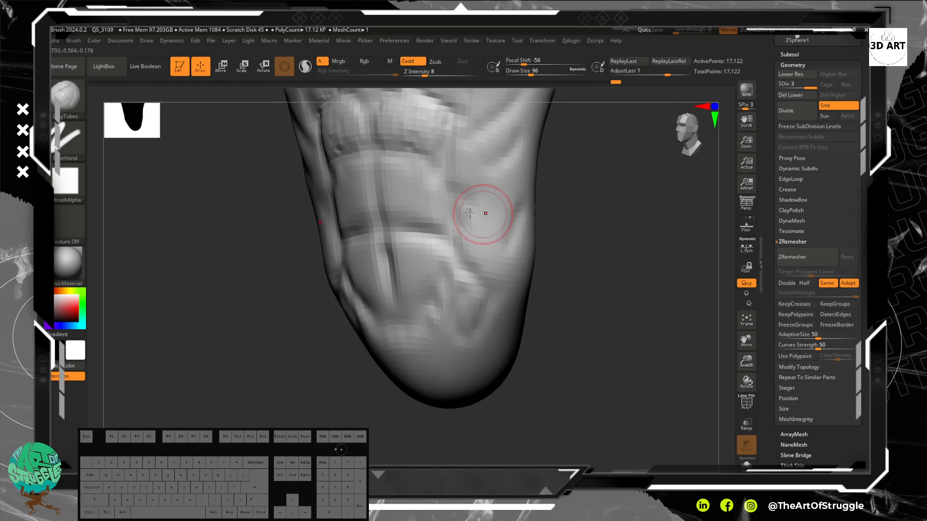
{"action": "left_click_drag", "start_coordinate": [392, 192], "coordinate": [390, 183]}
{"action": "mouse_move", "coordinate": [392, 180]}
{"action": "left_mouse_down"}
{"action": "mouse_move", "coordinate": [396, 197]}
{"action": "mouse_move", "coordinate": [399, 186]}
{"action": "left_mouse_up"}
{"action": "left_click_drag", "start_coordinate": [431, 214], "coordinate": [421, 212]}
{"action": "left_click_drag", "start_coordinate": [425, 212], "coordinate": [437, 212]}
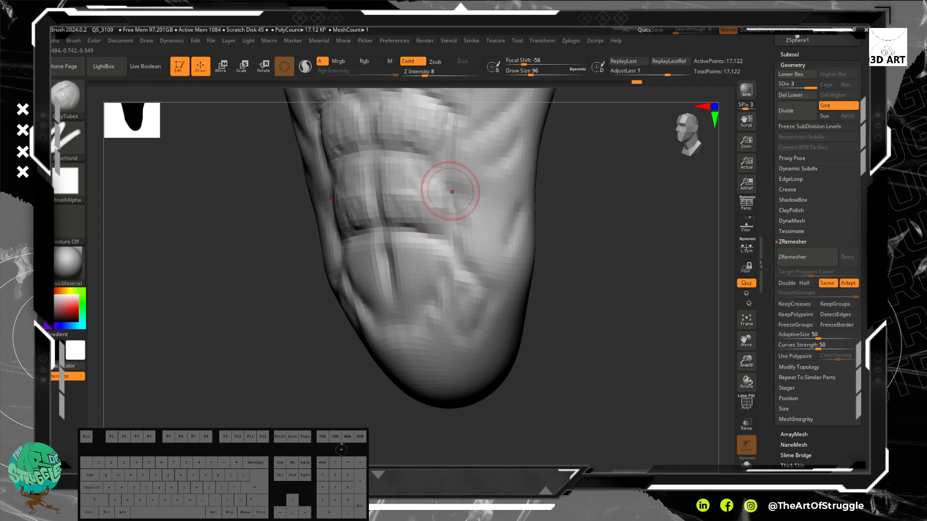
{"action": "mouse_move", "coordinate": [425, 269]}
{"action": "left_mouse_down"}
{"action": "mouse_move", "coordinate": [406, 265]}
{"action": "mouse_move", "coordinate": [424, 291]}
{"action": "mouse_move", "coordinate": [415, 353]}
{"action": "mouse_move", "coordinate": [417, 290]}
{"action": "mouse_move", "coordinate": [391, 319]}
{"action": "mouse_move", "coordinate": [429, 343]}
{"action": "left_mouse_up"}
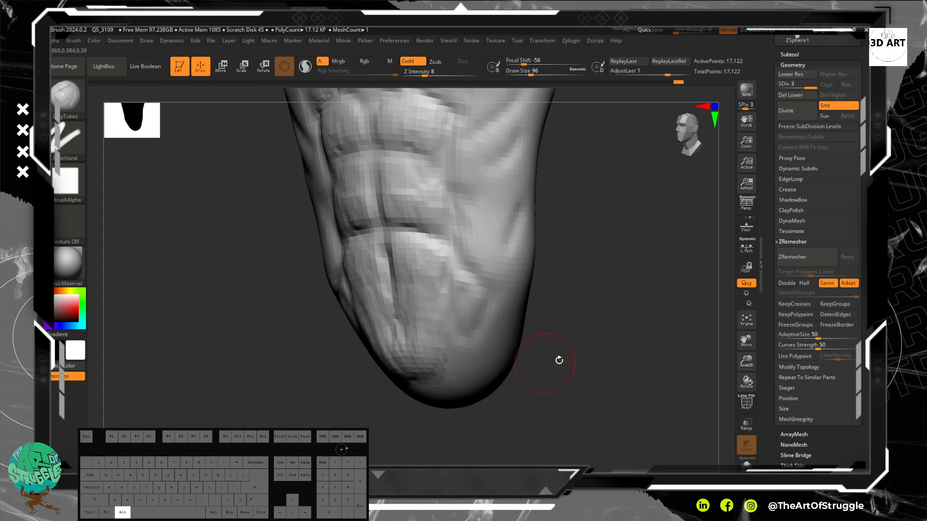
- Fill out the obliques with ClayTubes strokes along the flank, from the ribs down to the hip
{"action": "mouse_move", "coordinate": [559, 361]}
{"action": "left_mouse_down", "text": "alt"}
{"action": "mouse_move", "coordinate": [574, 246]}
{"action": "mouse_move", "coordinate": [583, 300]}
{"action": "mouse_move", "coordinate": [577, 331]}
{"action": "mouse_move", "coordinate": [572, 306]}
{"action": "mouse_move", "coordinate": [553, 312]}
{"action": "left_mouse_up", "text": "alt"}
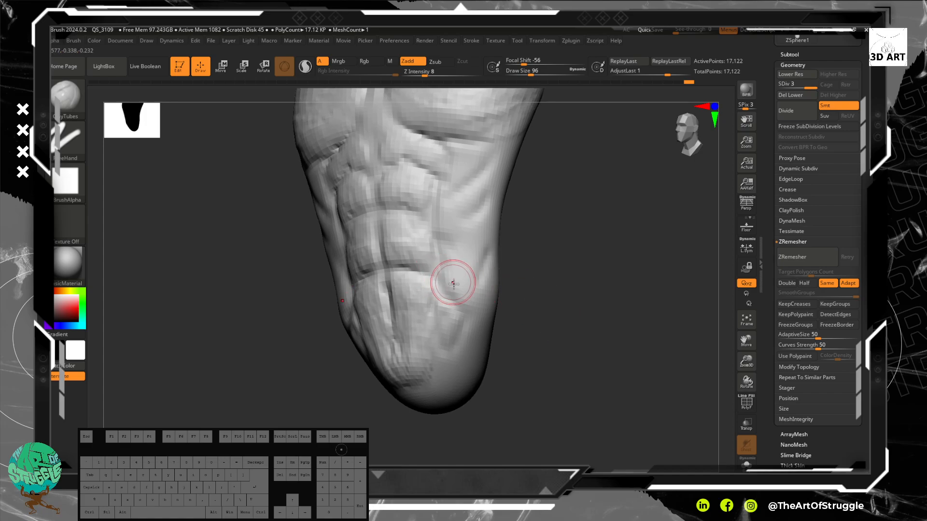
{"action": "left_click_drag", "start_coordinate": [447, 291], "coordinate": [478, 274]}
{"action": "mouse_move", "coordinate": [487, 273]}
{"action": "left_mouse_down"}
{"action": "mouse_move", "coordinate": [471, 263]}
{"action": "mouse_move", "coordinate": [497, 190]}
{"action": "mouse_move", "coordinate": [491, 141]}
{"action": "left_mouse_up"}
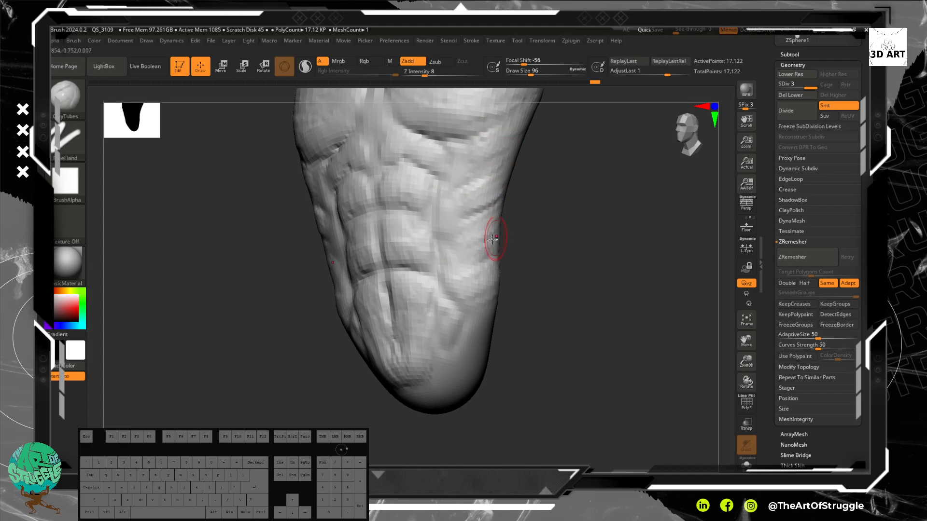
{"action": "mouse_move", "coordinate": [483, 283]}
{"action": "left_mouse_down"}
{"action": "mouse_move", "coordinate": [462, 332]}
{"action": "mouse_move", "coordinate": [490, 312]}
{"action": "left_mouse_up"}
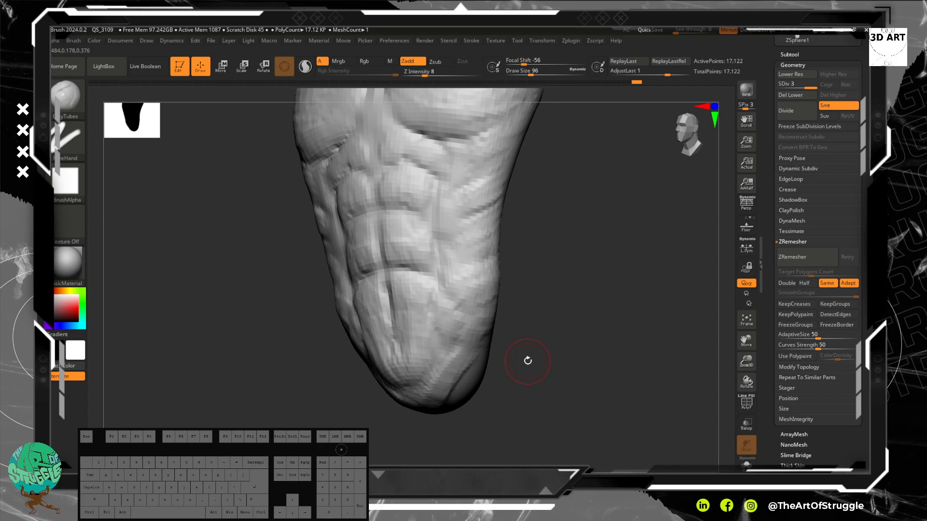
- Switch to the DamStandard brush and lower its Z Intensity to 14
{"action": "mouse_move", "coordinate": [528, 360]}
{"action": "left_mouse_down"}
{"action": "mouse_move", "coordinate": [482, 361]}
{"action": "mouse_move", "coordinate": [464, 374]}
{"action": "left_mouse_up"}
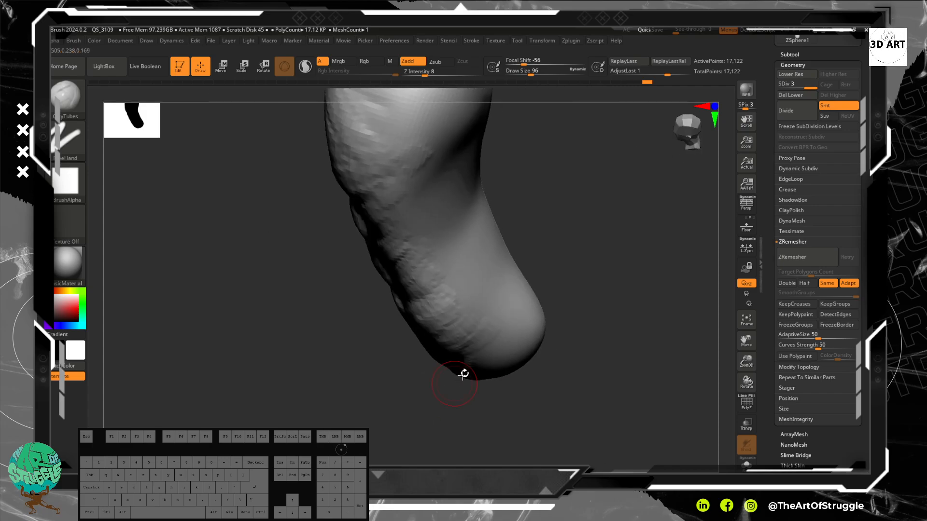
{"action": "mouse_move", "coordinate": [591, 367]}
{"action": "left_mouse_down"}
{"action": "mouse_move", "coordinate": [598, 296]}
{"action": "mouse_move", "coordinate": [579, 319]}
{"action": "left_mouse_up"}
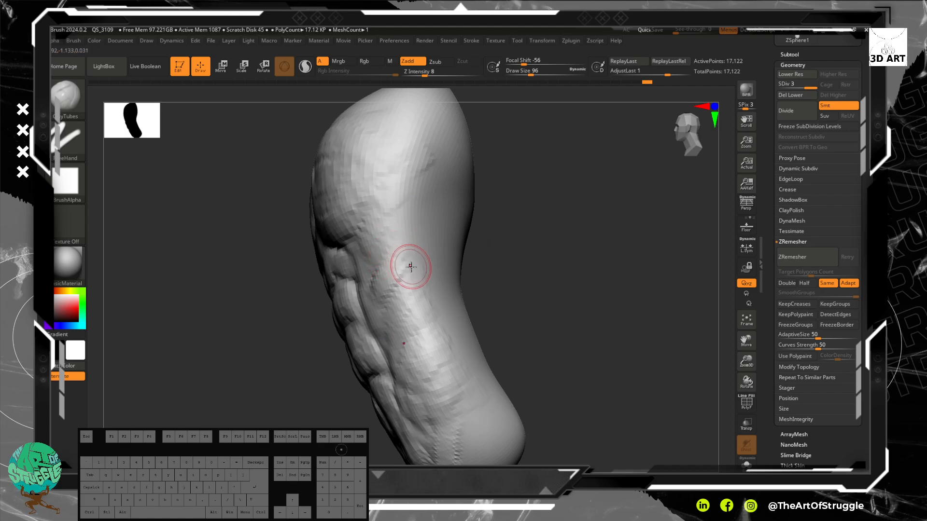
{"action": "key", "text": "b"}
{"action": "key", "text": "d"}
{"action": "key", "text": "s"}
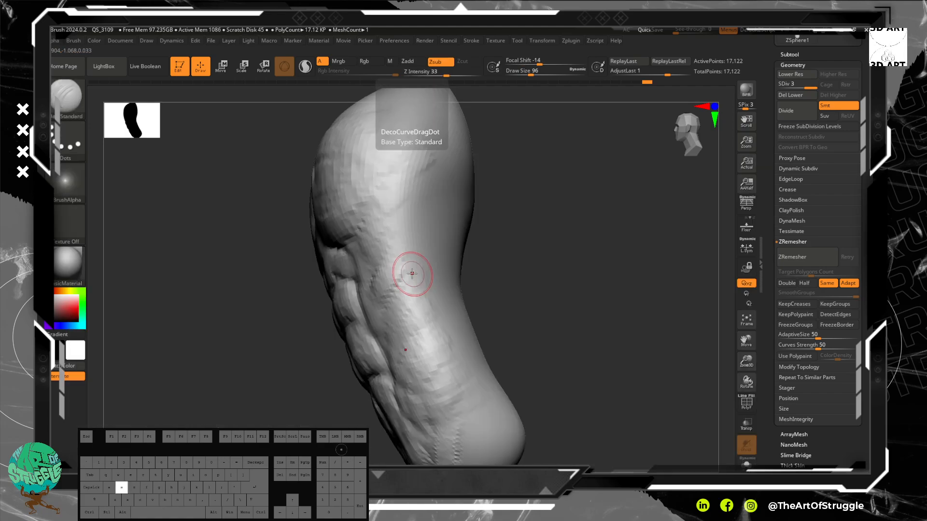
{"action": "mouse_move", "coordinate": [551, 256]}
{"action": "left_mouse_down"}
{"action": "mouse_move", "coordinate": [624, 207]}
{"action": "mouse_move", "coordinate": [620, 259]}
{"action": "mouse_move", "coordinate": [531, 248]}
{"action": "left_mouse_up"}
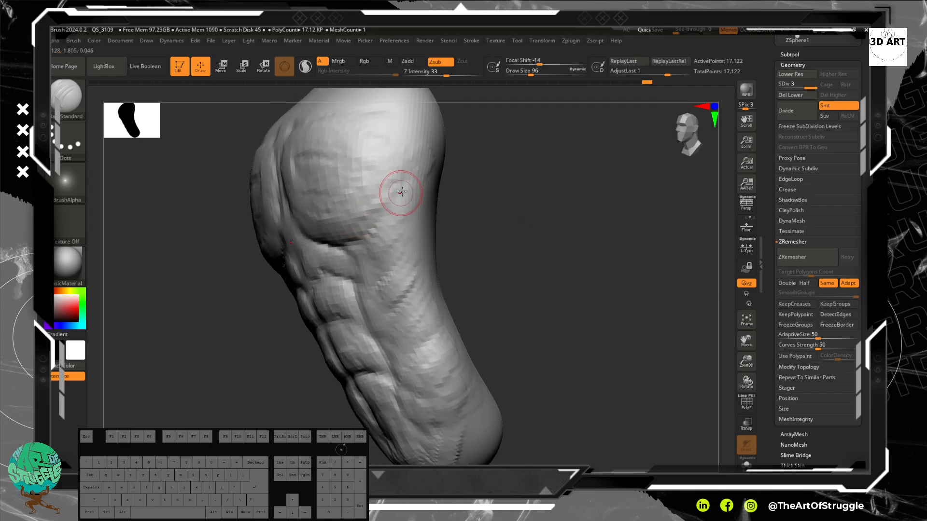
{"action": "left_click_drag", "start_coordinate": [411, 181], "coordinate": [387, 231]}
{"action": "key", "text": "ctrl+z"}
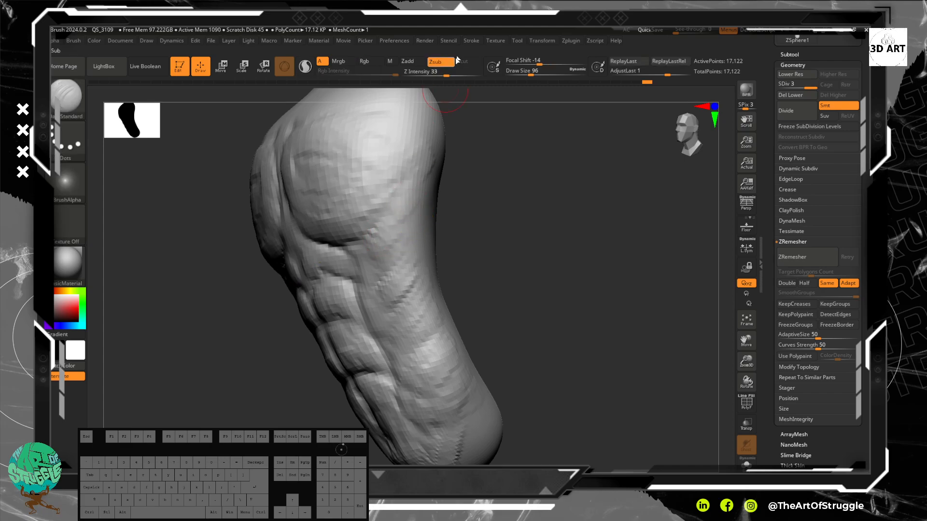
{"action": "left_click", "coordinate": [443, 75]}
{"action": "left_click_drag", "start_coordinate": [433, 75], "coordinate": [430, 75]}
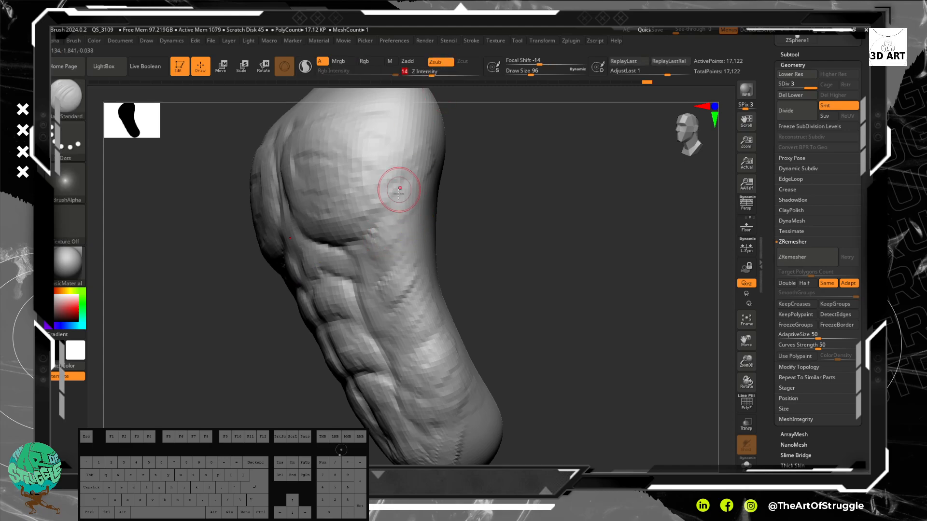
- Carve slanting serratus grooves into the side of the rib cage below the armpit
{"action": "left_click_drag", "start_coordinate": [381, 230], "coordinate": [427, 206]}
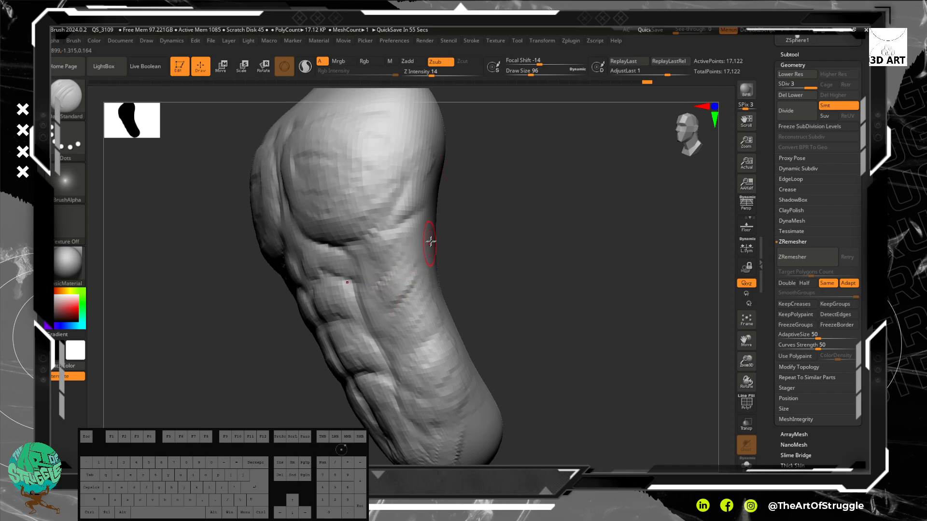
{"action": "mouse_move", "coordinate": [476, 240]}
{"action": "left_mouse_down"}
{"action": "mouse_move", "coordinate": [408, 238]}
{"action": "mouse_move", "coordinate": [414, 269]}
{"action": "mouse_move", "coordinate": [619, 224]}
{"action": "mouse_move", "coordinate": [577, 219]}
{"action": "mouse_move", "coordinate": [592, 227]}
{"action": "mouse_move", "coordinate": [579, 233]}
{"action": "mouse_move", "coordinate": [604, 226]}
{"action": "mouse_move", "coordinate": [555, 231]}
{"action": "left_mouse_up"}
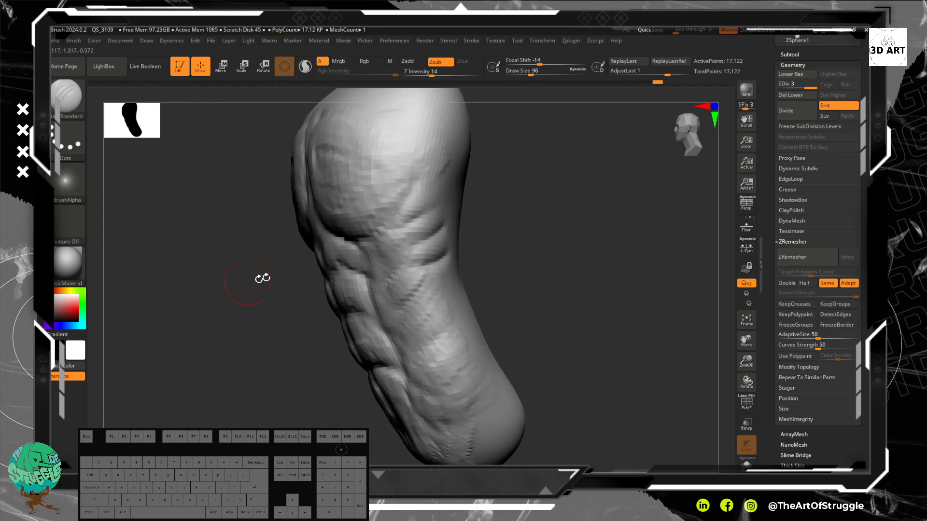
{"action": "left_click_drag", "start_coordinate": [585, 265], "coordinate": [534, 252]}
{"action": "left_click_drag", "start_coordinate": [437, 221], "coordinate": [478, 222]}
{"action": "left_click_drag", "start_coordinate": [422, 221], "coordinate": [405, 268]}
{"action": "left_click_drag", "start_coordinate": [408, 209], "coordinate": [403, 225]}
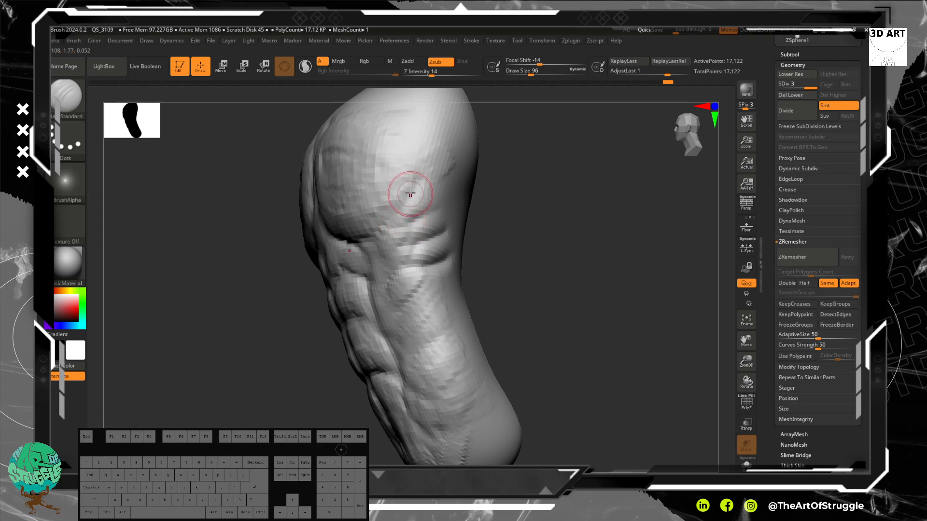
- Sharpen the chest muscle's outer, lower and inner borders with DamStandard grooves and raised inverted strokes
{"action": "left_click_drag", "start_coordinate": [424, 174], "coordinate": [392, 222]}
{"action": "mouse_move", "coordinate": [547, 210]}
{"action": "left_mouse_down"}
{"action": "mouse_move", "coordinate": [585, 203]}
{"action": "mouse_move", "coordinate": [574, 204]}
{"action": "left_mouse_up"}
{"action": "left_click_drag", "start_coordinate": [482, 240], "coordinate": [550, 262], "text": "alt"}
{"action": "left_click_drag", "start_coordinate": [346, 180], "coordinate": [345, 172], "text": "alt"}
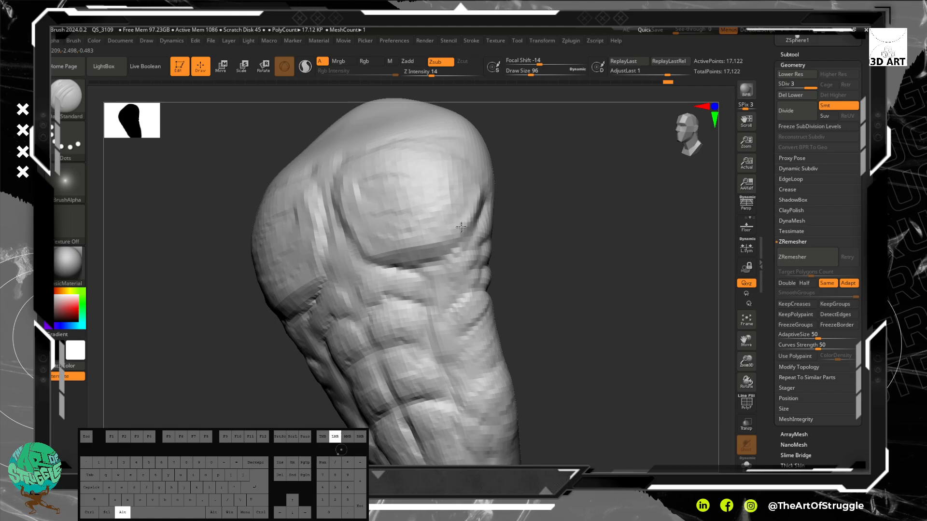
{"action": "left_click_drag", "start_coordinate": [379, 257], "coordinate": [343, 165], "text": "alt"}
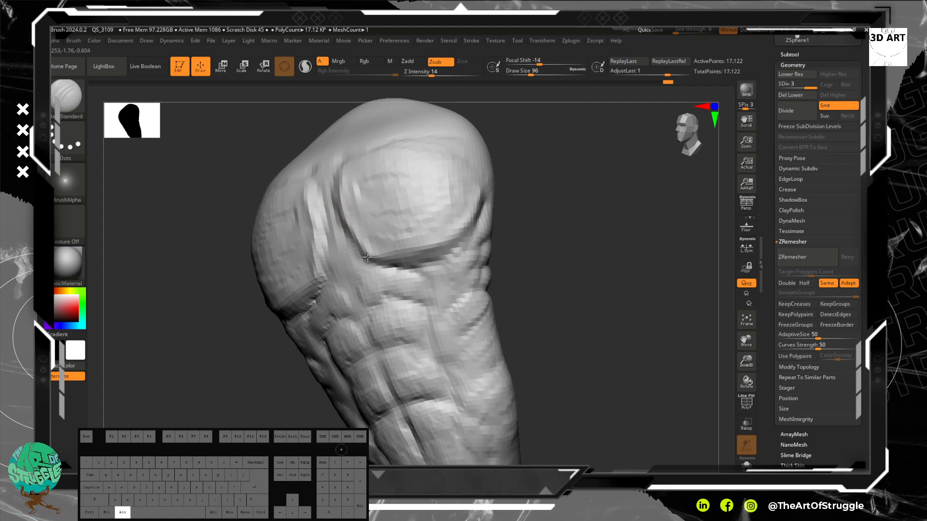
{"action": "left_click_drag", "start_coordinate": [367, 257], "coordinate": [429, 244], "text": "alt"}
{"action": "mouse_move", "coordinate": [567, 178]}
{"action": "left_mouse_down"}
{"action": "mouse_move", "coordinate": [528, 251]}
{"action": "mouse_move", "coordinate": [490, 230]}
{"action": "mouse_move", "coordinate": [502, 170]}
{"action": "left_mouse_up"}
{"action": "key", "text": "ctrl+z"}
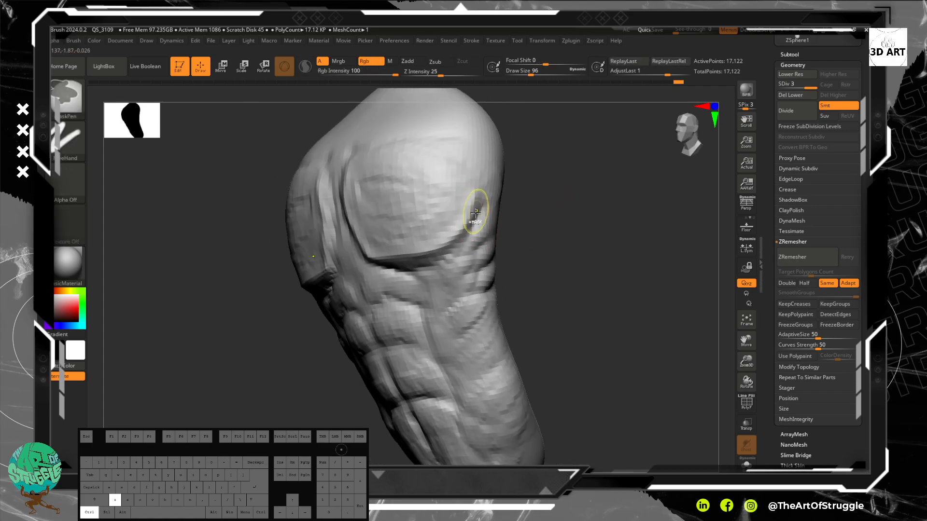
{"action": "mouse_move", "coordinate": [466, 226]}
{"action": "left_mouse_down", "text": "alt"}
{"action": "mouse_move", "coordinate": [501, 171]}
{"action": "mouse_move", "coordinate": [471, 213]}
{"action": "left_mouse_up", "text": "alt"}
- Carve the inner edge of the chest muscle along the sternum, down to the top of the abdominals
{"action": "mouse_move", "coordinate": [546, 222]}
{"action": "left_mouse_down"}
{"action": "mouse_move", "coordinate": [592, 215]}
{"action": "mouse_move", "coordinate": [585, 169]}
{"action": "mouse_move", "coordinate": [570, 162]}
{"action": "mouse_move", "coordinate": [538, 219]}
{"action": "mouse_move", "coordinate": [552, 240]}
{"action": "left_mouse_up"}
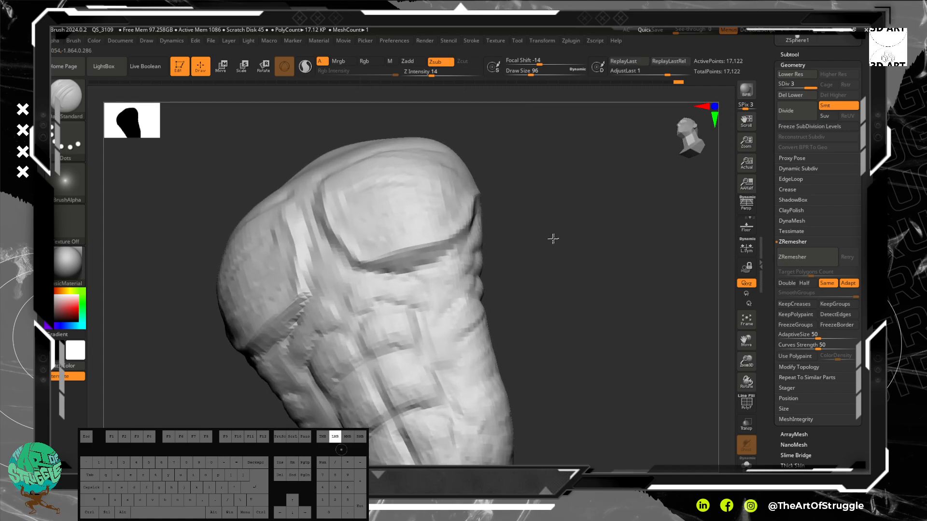
{"action": "mouse_move", "coordinate": [335, 254]}
{"action": "left_mouse_down"}
{"action": "mouse_move", "coordinate": [365, 261]}
{"action": "mouse_move", "coordinate": [305, 285]}
{"action": "left_mouse_up"}
{"action": "key", "text": "ctrl+z"}
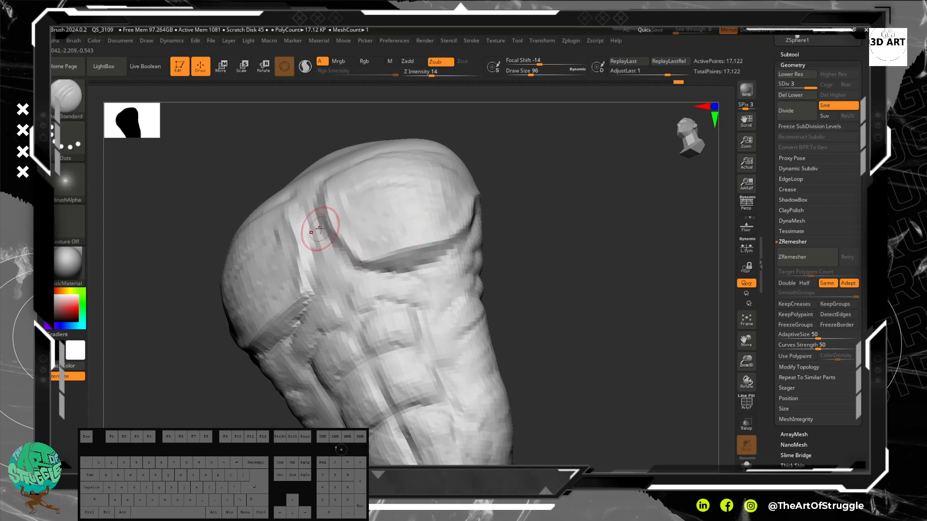
{"action": "left_click_drag", "start_coordinate": [315, 172], "coordinate": [334, 180]}
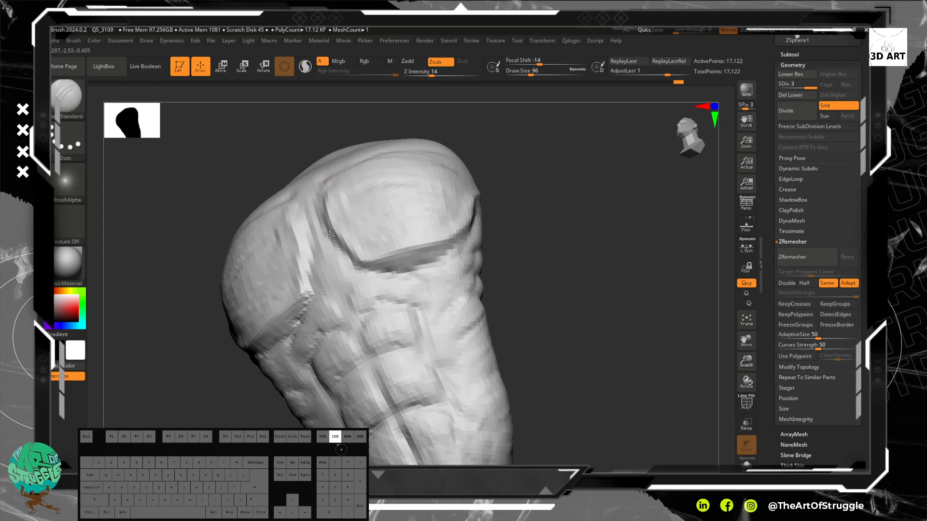
{"action": "mouse_move", "coordinate": [329, 234]}
{"action": "left_mouse_down"}
{"action": "mouse_move", "coordinate": [325, 225]}
{"action": "mouse_move", "coordinate": [318, 259]}
{"action": "mouse_move", "coordinate": [354, 316]}
{"action": "left_mouse_up"}
- Switch back to the ClayTubes brush and layer clay over the inner and central chest muscle
{"action": "mouse_move", "coordinate": [497, 306]}
{"action": "left_mouse_down"}
{"action": "mouse_move", "coordinate": [488, 213]}
{"action": "mouse_move", "coordinate": [517, 298]}
{"action": "mouse_move", "coordinate": [435, 242]}
{"action": "left_mouse_up"}
{"action": "key", "text": "b"}
{"action": "key", "text": "c"}
{"action": "key", "text": "t"}
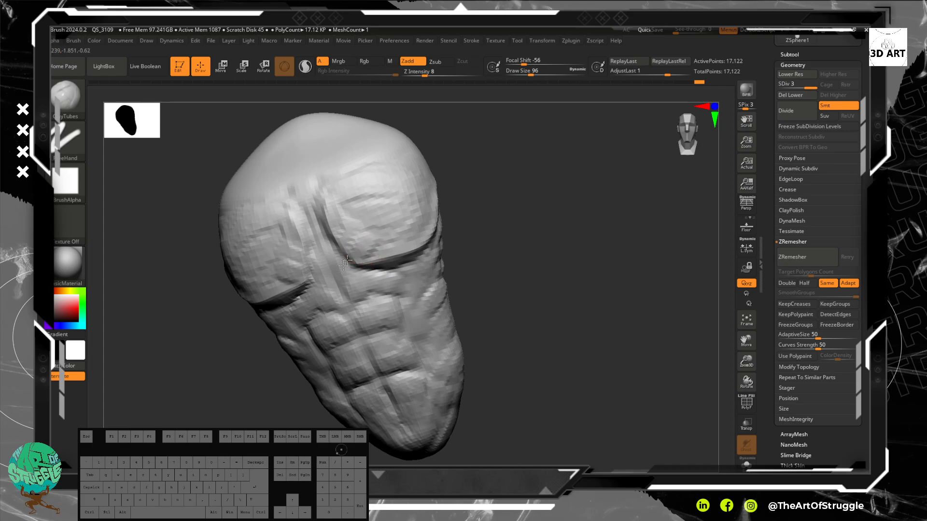
{"action": "mouse_move", "coordinate": [347, 261]}
{"action": "left_mouse_down"}
{"action": "mouse_move", "coordinate": [369, 213]}
{"action": "mouse_move", "coordinate": [397, 196]}
{"action": "mouse_move", "coordinate": [356, 204]}
{"action": "mouse_move", "coordinate": [362, 193]}
{"action": "mouse_move", "coordinate": [386, 193]}
{"action": "left_mouse_up"}
- Set Draw Size to 80 and raise collarbone ridges across the upper chest, repeating the last stroke twice
{"action": "left_click_drag", "start_coordinate": [490, 210], "coordinate": [517, 271], "text": "alt"}
{"action": "mouse_move", "coordinate": [487, 184]}
{"action": "left_mouse_down"}
{"action": "mouse_move", "coordinate": [492, 230]}
{"action": "mouse_move", "coordinate": [368, 184]}
{"action": "left_mouse_up"}
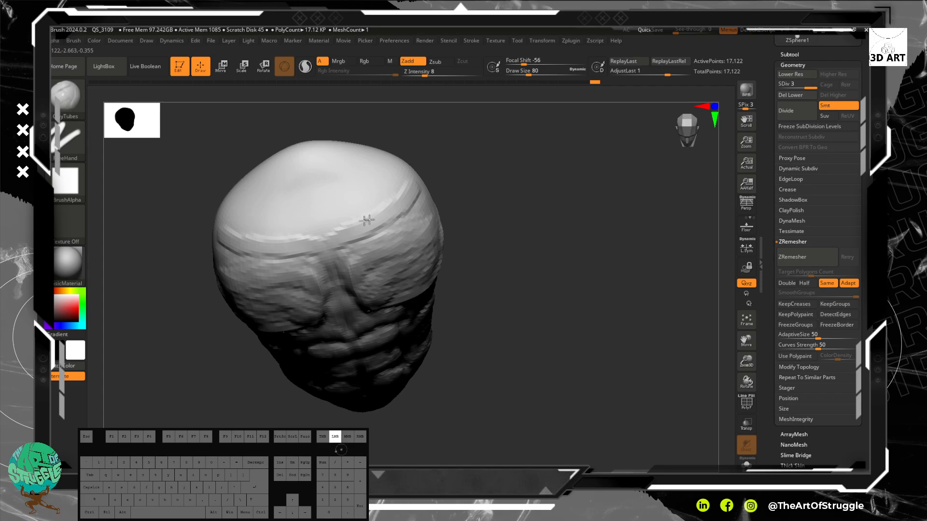
{"action": "left_click_drag", "start_coordinate": [415, 195], "coordinate": [416, 196]}
{"action": "mouse_move", "coordinate": [416, 196]}
{"action": "left_mouse_down"}
{"action": "mouse_move", "coordinate": [382, 226]}
{"action": "mouse_move", "coordinate": [334, 243]}
{"action": "left_mouse_up"}
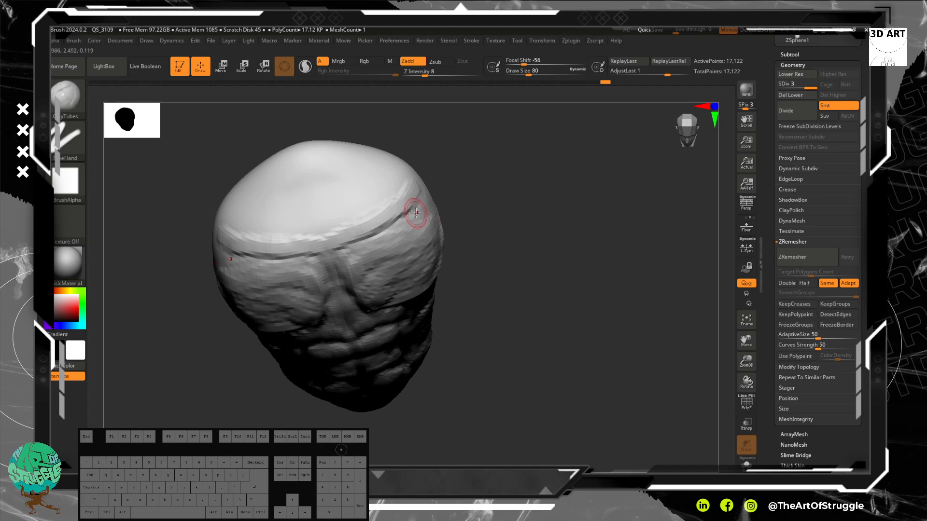
{"action": "key", "text": "1"}
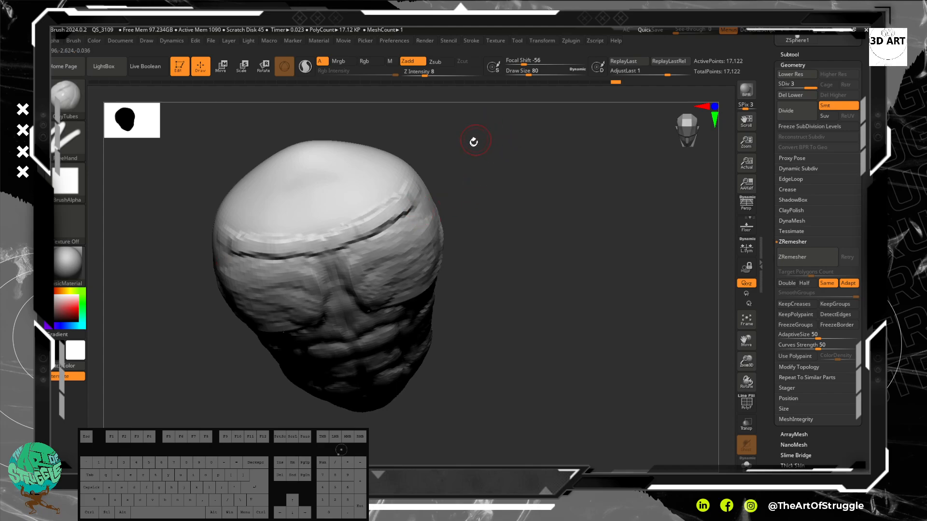
{"action": "key", "text": "1"}
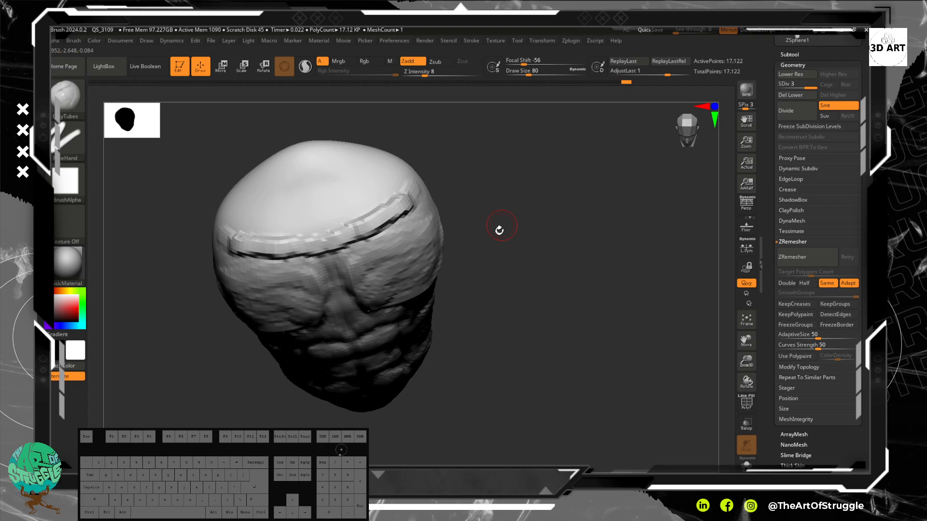
- Switch to the ClayBuildup brush and reduce its Z Intensity
{"action": "mouse_move", "coordinate": [499, 230]}
{"action": "left_mouse_down"}
{"action": "mouse_move", "coordinate": [486, 184]}
{"action": "mouse_move", "coordinate": [454, 174]}
{"action": "mouse_move", "coordinate": [520, 226]}
{"action": "mouse_move", "coordinate": [534, 193]}
{"action": "mouse_move", "coordinate": [511, 176]}
{"action": "mouse_move", "coordinate": [502, 234]}
{"action": "mouse_move", "coordinate": [512, 227]}
{"action": "mouse_move", "coordinate": [473, 250]}
{"action": "left_mouse_up"}
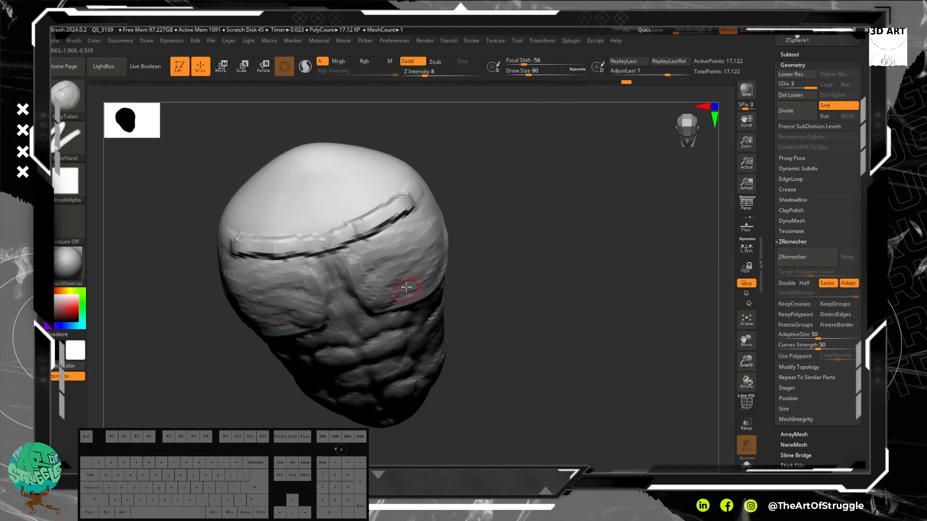
{"action": "key", "text": "b"}
{"action": "key", "text": "c"}
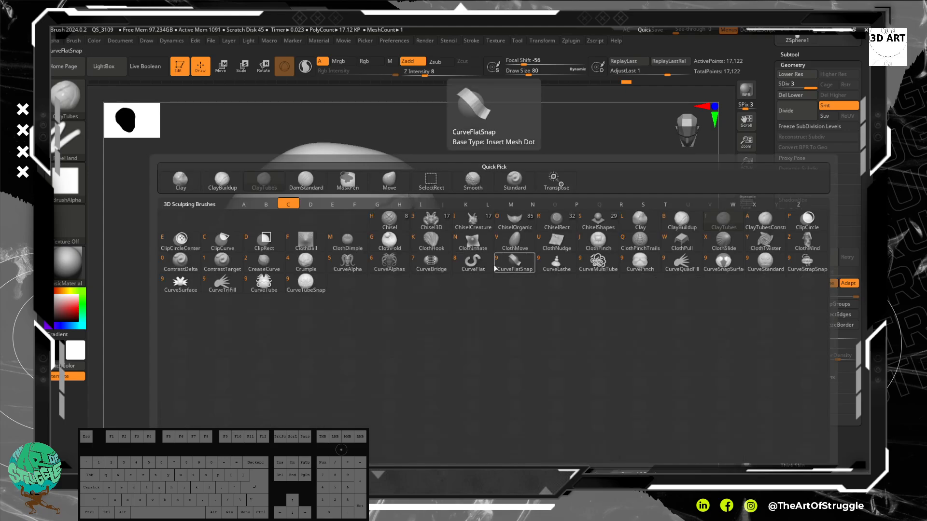
{"action": "key", "text": "b"}
{"action": "left_click_drag", "start_coordinate": [522, 293], "coordinate": [424, 234]}
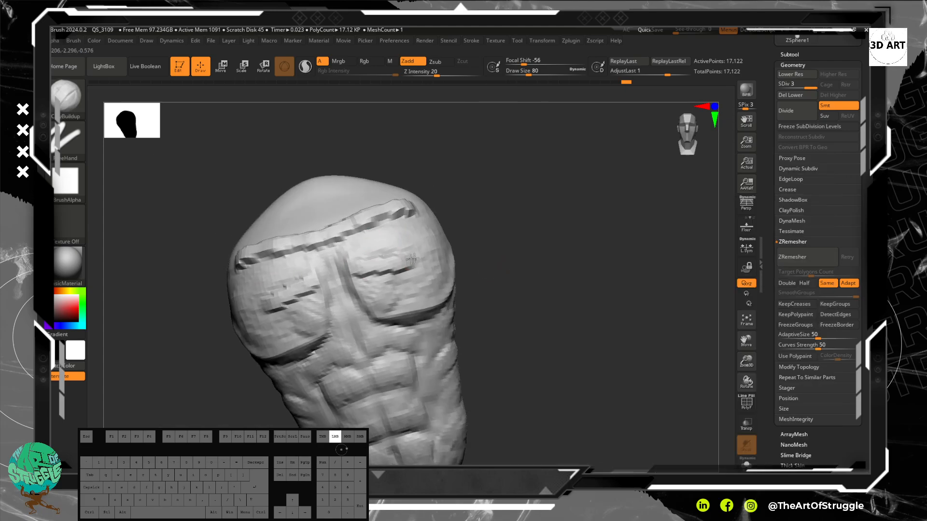
{"action": "key", "text": "ctrl+z"}
{"action": "key", "text": "ctrl+z"}
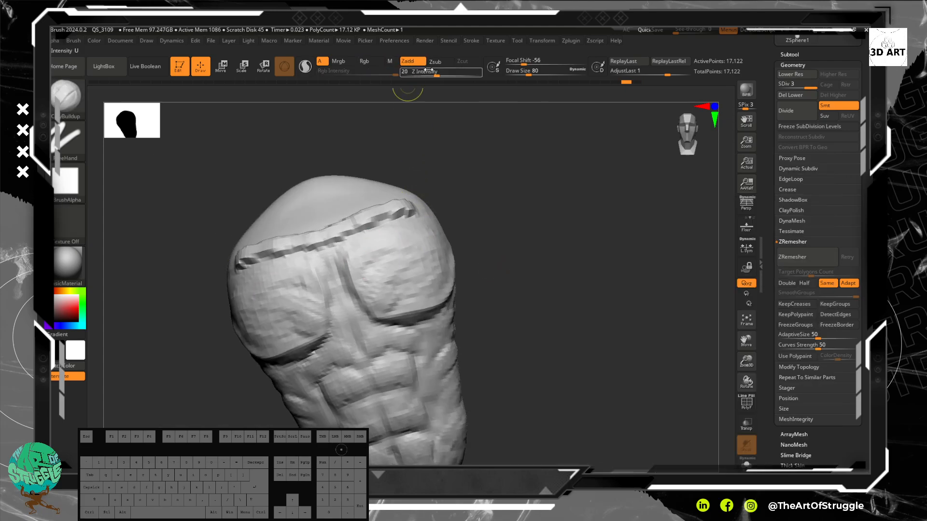
{"action": "left_click_drag", "start_coordinate": [433, 73], "coordinate": [417, 76]}
- Add light ClayBuildup strokes across the chest muscle toward the shoulder and smooth its surface
{"action": "mouse_move", "coordinate": [378, 265]}
{"action": "left_mouse_down"}
{"action": "mouse_move", "coordinate": [391, 244]}
{"action": "mouse_move", "coordinate": [416, 259]}
{"action": "mouse_move", "coordinate": [353, 307]}
{"action": "mouse_move", "coordinate": [373, 319]}
{"action": "mouse_move", "coordinate": [403, 282]}
{"action": "mouse_move", "coordinate": [383, 304]}
{"action": "mouse_move", "coordinate": [434, 281]}
{"action": "left_mouse_up"}
{"action": "left_click_drag", "start_coordinate": [381, 314], "coordinate": [438, 277]}
{"action": "mouse_move", "coordinate": [387, 312]}
{"action": "left_mouse_down"}
{"action": "mouse_move", "coordinate": [433, 281]}
{"action": "mouse_move", "coordinate": [415, 294]}
{"action": "left_mouse_up"}
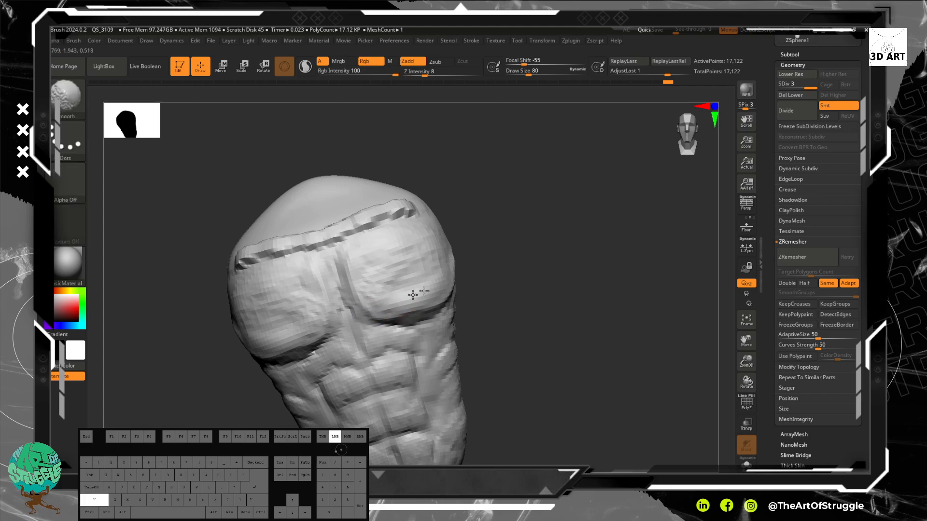
{"action": "mouse_move", "coordinate": [552, 285]}
{"action": "left_mouse_down"}
{"action": "mouse_move", "coordinate": [531, 286]}
{"action": "mouse_move", "coordinate": [537, 275]}
{"action": "mouse_move", "coordinate": [560, 280]}
{"action": "mouse_move", "coordinate": [453, 269]}
{"action": "mouse_move", "coordinate": [486, 251]}
{"action": "mouse_move", "coordinate": [453, 274]}
{"action": "left_mouse_up"}
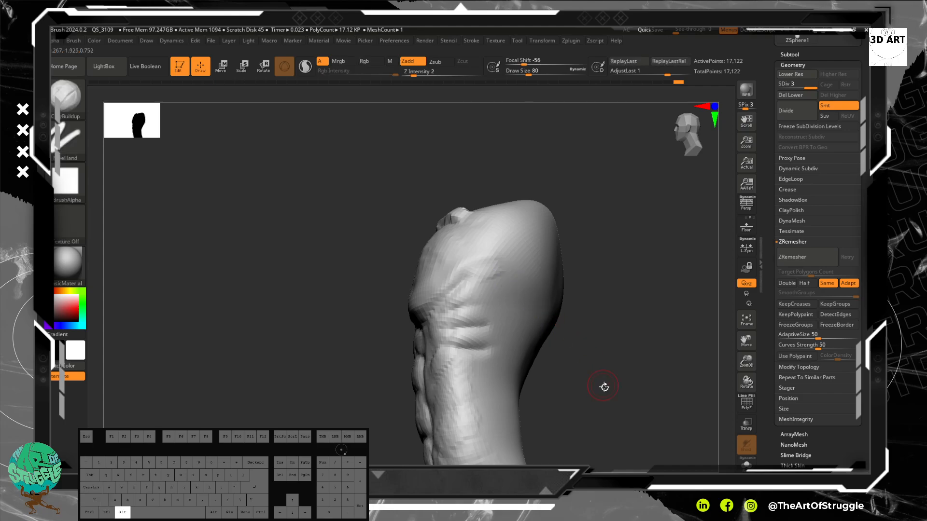
{"action": "mouse_move", "coordinate": [604, 387]}
{"action": "left_mouse_down", "text": "alt"}
{"action": "mouse_move", "coordinate": [558, 269]}
{"action": "mouse_move", "coordinate": [575, 352]}
{"action": "mouse_move", "coordinate": [616, 320]}
{"action": "mouse_move", "coordinate": [552, 346]}
{"action": "mouse_move", "coordinate": [540, 283]}
{"action": "mouse_move", "coordinate": [544, 338]}
{"action": "mouse_move", "coordinate": [524, 356]}
{"action": "mouse_move", "coordinate": [485, 306]}
{"action": "mouse_move", "coordinate": [516, 339]}
{"action": "mouse_move", "coordinate": [502, 328]}
{"action": "mouse_move", "coordinate": [496, 292]}
{"action": "mouse_move", "coordinate": [538, 375]}
{"action": "mouse_move", "coordinate": [512, 261]}
{"action": "left_mouse_up", "text": "alt"}
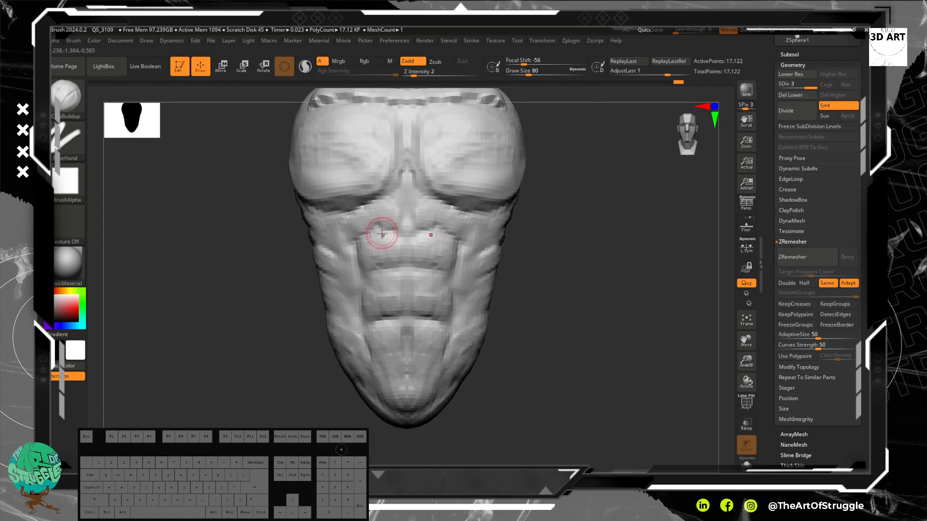
- Switch to the DamStandard brush and carve the midline groove between the lower abdominals
{"action": "key", "text": "b"}
{"action": "key", "text": "s"}
{"action": "key", "text": "t"}
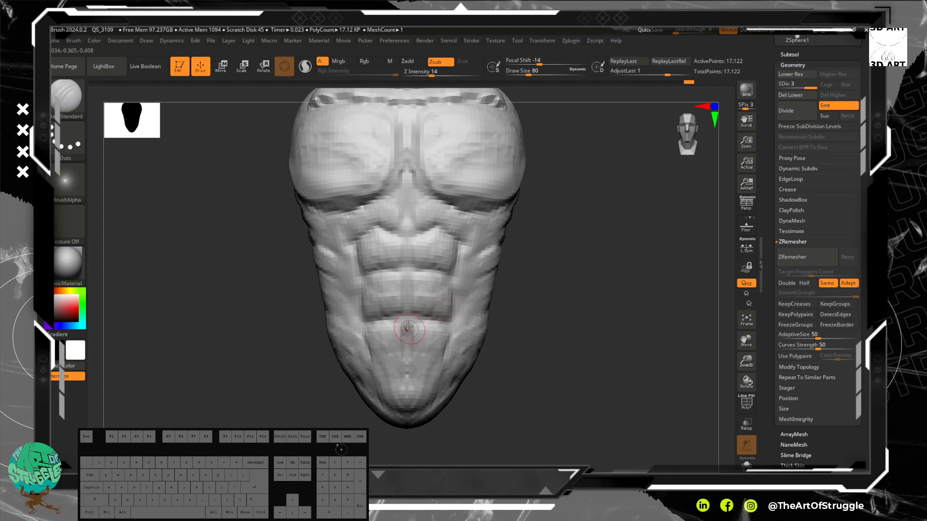
{"action": "left_click_drag", "start_coordinate": [409, 312], "coordinate": [410, 310]}
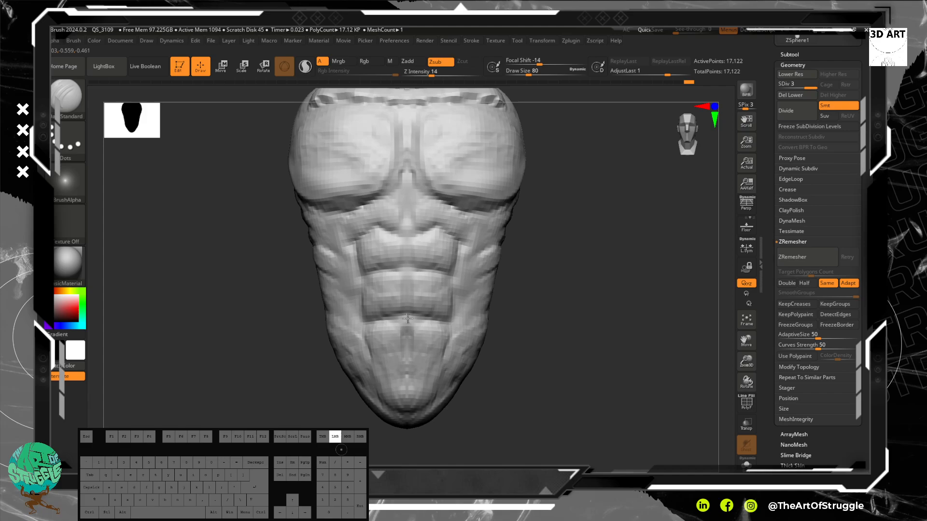
- Carve muscle-fibre lines across the chest from the sternum out toward the armpit
{"action": "mouse_move", "coordinate": [486, 332]}
{"action": "left_mouse_down", "text": "alt"}
{"action": "mouse_move", "coordinate": [513, 290]}
{"action": "mouse_move", "coordinate": [488, 316]}
{"action": "mouse_move", "coordinate": [515, 301]}
{"action": "mouse_move", "coordinate": [557, 298]}
{"action": "mouse_move", "coordinate": [488, 304]}
{"action": "mouse_move", "coordinate": [497, 302]}
{"action": "left_mouse_up", "text": "alt"}
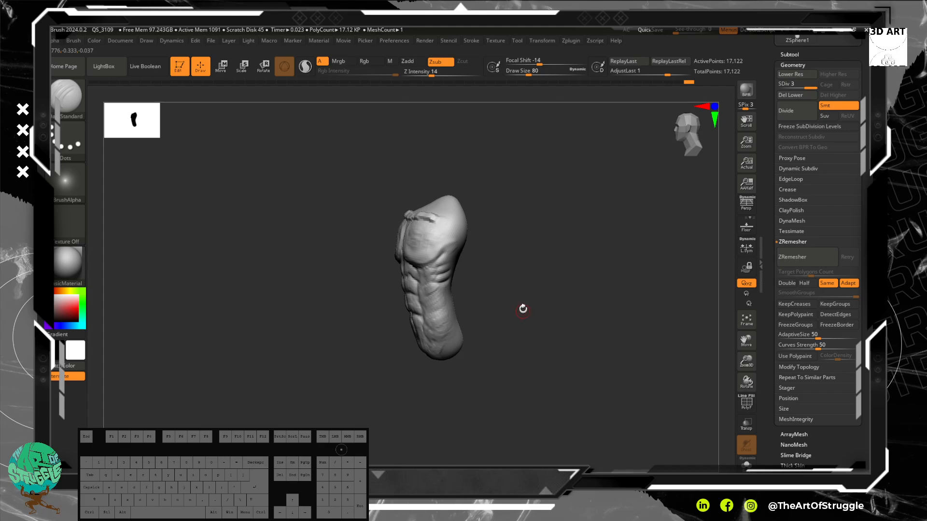
{"action": "mouse_move", "coordinate": [504, 279]}
{"action": "left_mouse_down"}
{"action": "mouse_move", "coordinate": [503, 236]}
{"action": "mouse_move", "coordinate": [559, 302]}
{"action": "mouse_move", "coordinate": [588, 292]}
{"action": "mouse_move", "coordinate": [584, 245]}
{"action": "mouse_move", "coordinate": [550, 302]}
{"action": "mouse_move", "coordinate": [517, 276]}
{"action": "left_mouse_up"}
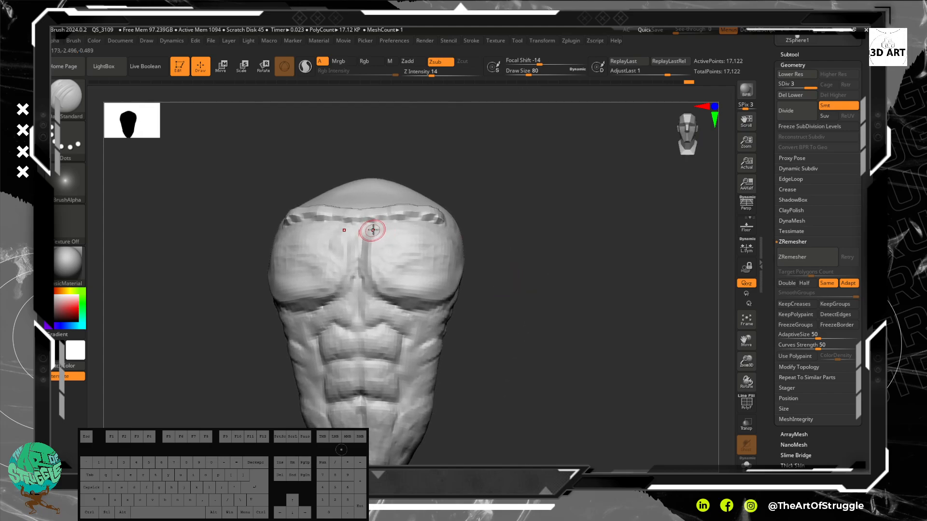
{"action": "left_click_drag", "start_coordinate": [373, 239], "coordinate": [437, 247]}
{"action": "left_click_drag", "start_coordinate": [379, 274], "coordinate": [448, 256]}
{"action": "left_click_drag", "start_coordinate": [530, 280], "coordinate": [529, 300], "text": "alt"}
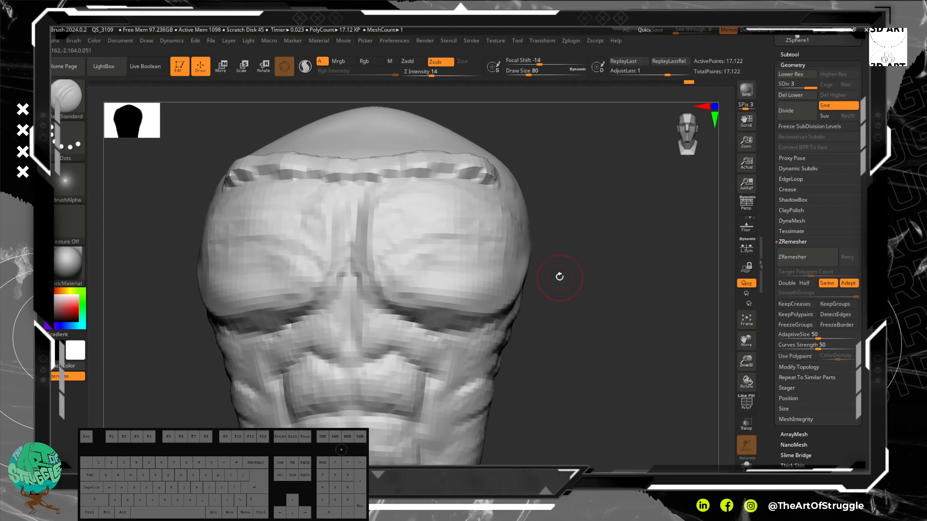
{"action": "left_click_drag", "start_coordinate": [411, 291], "coordinate": [497, 285]}
- Deepen the crease under the chest muscle and carve its outer lower edge up toward the armpit
{"action": "left_click_drag", "start_coordinate": [542, 261], "coordinate": [524, 302]}
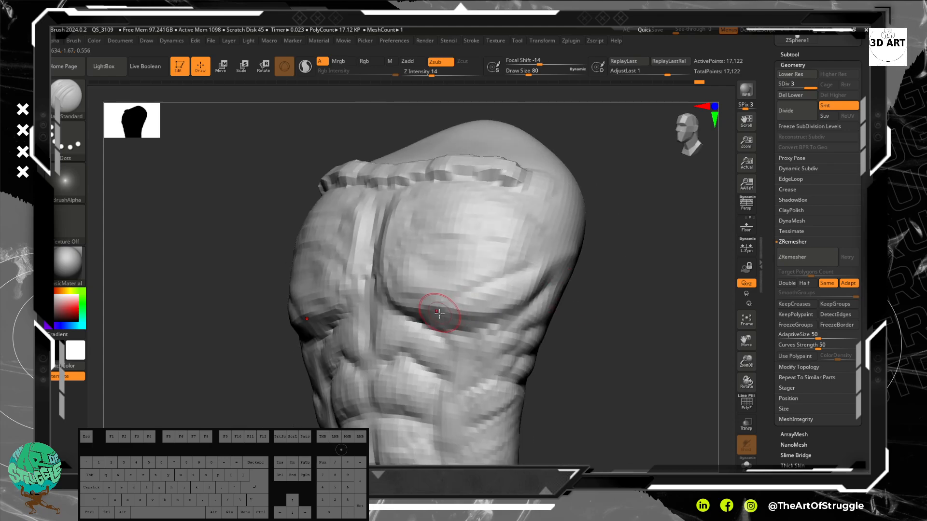
{"action": "left_click_drag", "start_coordinate": [441, 316], "coordinate": [527, 293]}
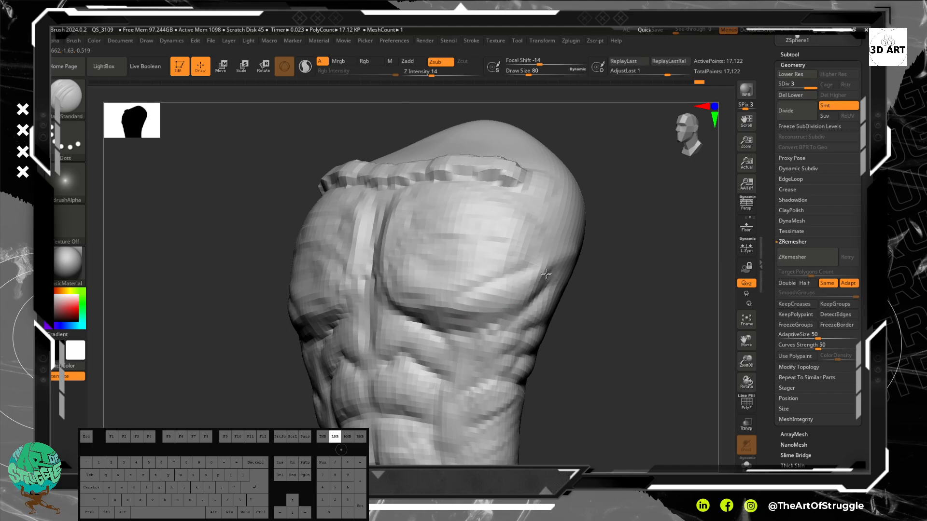
{"action": "left_click_drag", "start_coordinate": [569, 261], "coordinate": [529, 272]}
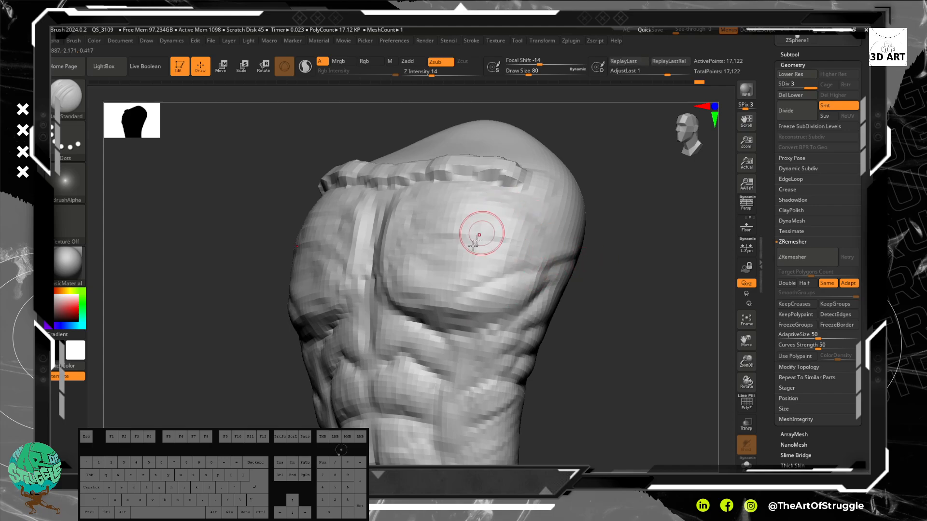
- Carve fibre lines across the upper outer chest toward the shoulder with three strokes
{"action": "left_click_drag", "start_coordinate": [482, 235], "coordinate": [568, 235]}
{"action": "left_click_drag", "start_coordinate": [482, 220], "coordinate": [599, 221]}
{"action": "left_click_drag", "start_coordinate": [506, 206], "coordinate": [591, 212]}
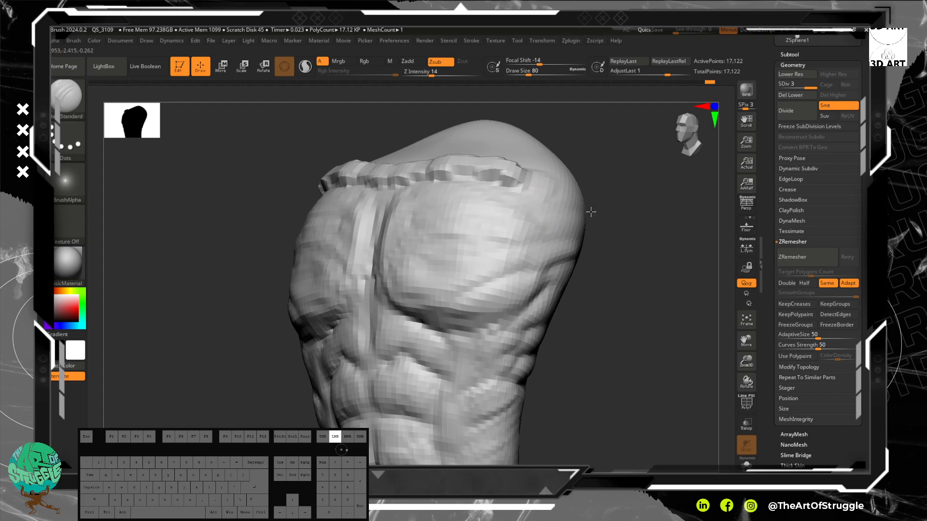
- Switch to the ClayBuildup brush with Draw Size 192 and build a rounded shoulder mass at the torso's upper outer corner
{"action": "left_click_drag", "start_coordinate": [606, 283], "coordinate": [597, 251], "text": "alt"}
{"action": "mouse_move", "coordinate": [596, 251]}
{"action": "left_mouse_down"}
{"action": "mouse_move", "coordinate": [598, 288]}
{"action": "mouse_move", "coordinate": [589, 262]}
{"action": "left_mouse_up"}
{"action": "key", "text": "b"}
{"action": "key", "text": "c"}
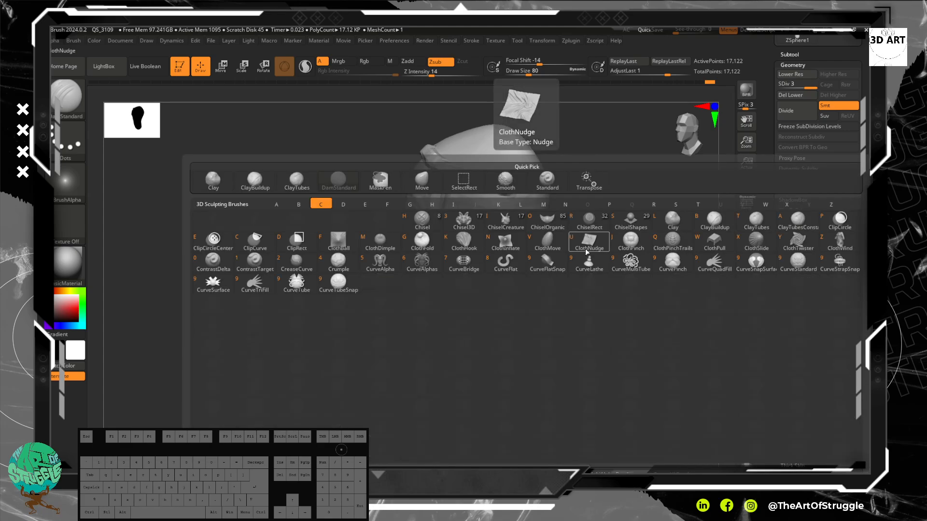
{"action": "key", "text": "b"}
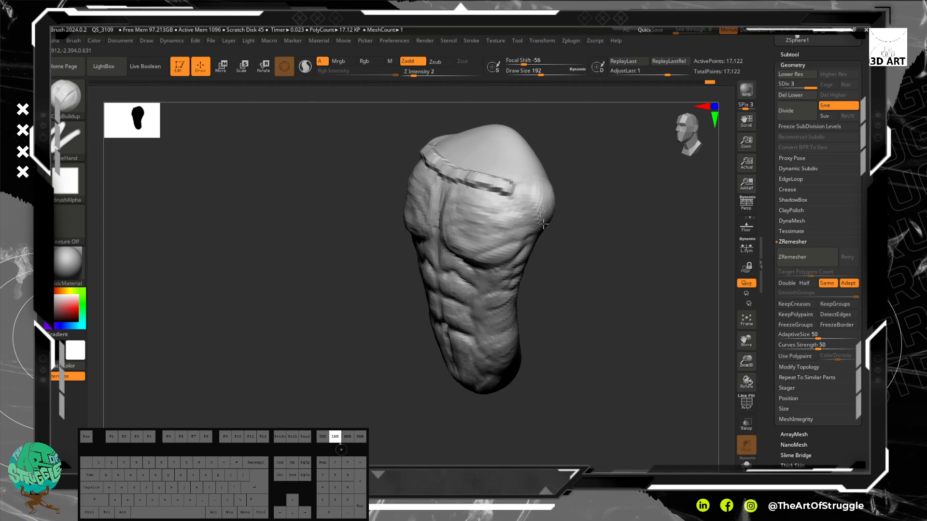
{"action": "left_click_drag", "start_coordinate": [619, 252], "coordinate": [586, 207]}
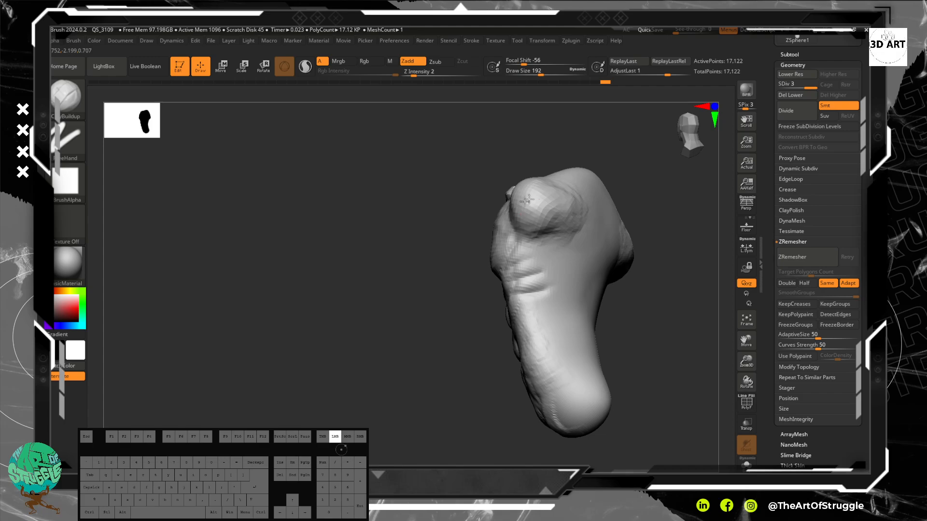
{"action": "left_click_drag", "start_coordinate": [536, 153], "coordinate": [581, 125]}
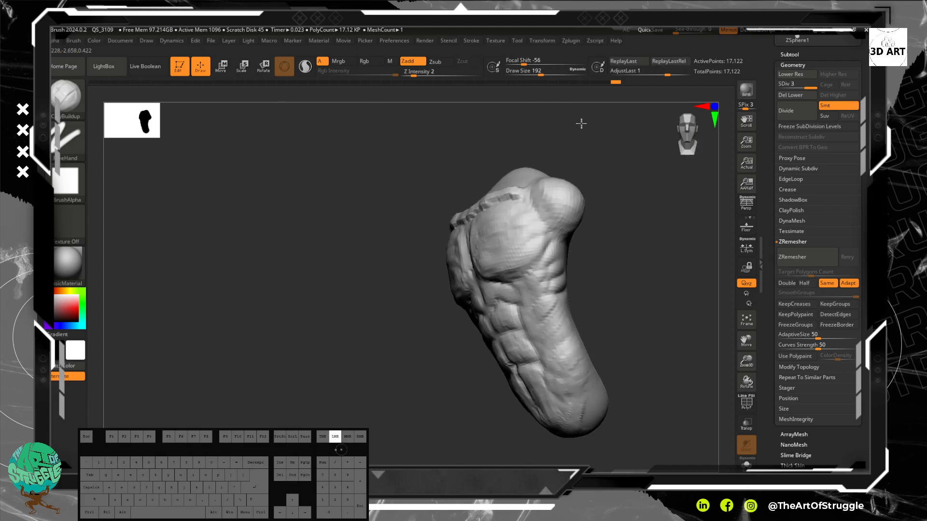
{"action": "mouse_move", "coordinate": [615, 252]}
{"action": "left_mouse_down"}
{"action": "mouse_move", "coordinate": [610, 262]}
{"action": "mouse_move", "coordinate": [623, 253]}
{"action": "left_mouse_up"}
{"action": "left_click_drag", "start_coordinate": [548, 182], "coordinate": [563, 175]}
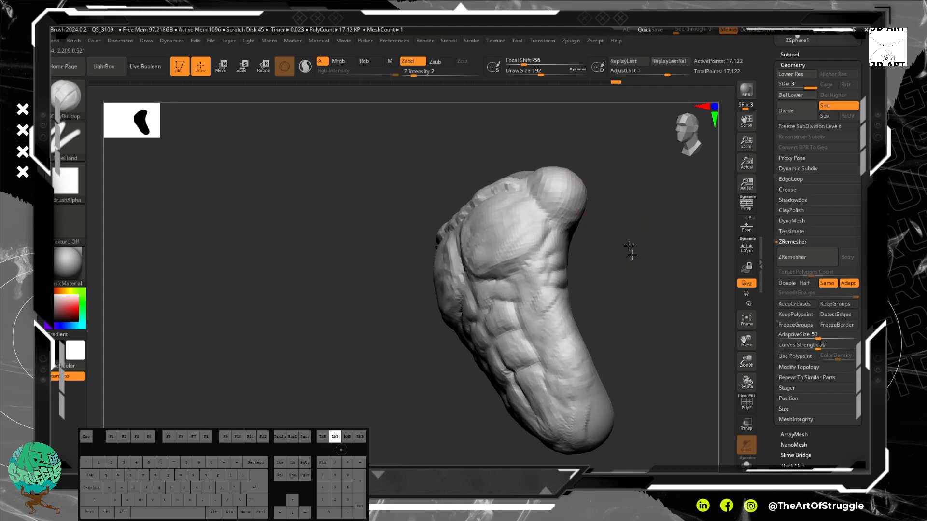
- Smooth the collarbone ridge across the upper chest
{"action": "mouse_move", "coordinate": [628, 247]}
{"action": "left_mouse_down"}
{"action": "mouse_move", "coordinate": [626, 270]}
{"action": "mouse_move", "coordinate": [611, 262]}
{"action": "mouse_move", "coordinate": [613, 246]}
{"action": "mouse_move", "coordinate": [631, 289]}
{"action": "left_mouse_up"}
{"action": "mouse_move", "coordinate": [441, 203]}
{"action": "left_mouse_down", "text": "shift"}
{"action": "mouse_move", "coordinate": [428, 195]}
{"action": "mouse_move", "coordinate": [241, 227]}
{"action": "mouse_move", "coordinate": [309, 232]}
{"action": "mouse_move", "coordinate": [415, 193]}
{"action": "mouse_move", "coordinate": [404, 187]}
{"action": "left_mouse_up", "text": "shift"}
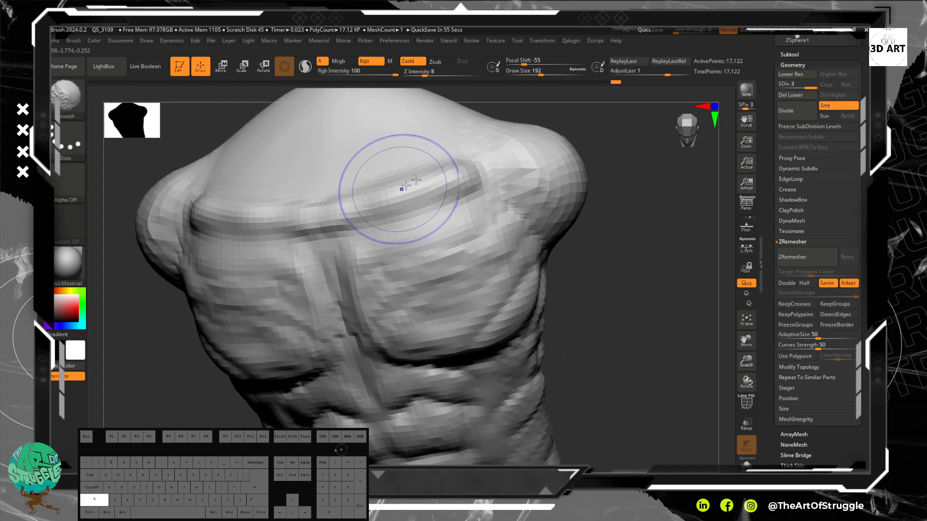
- Switch back to the DamStandard brush over the upper chest
{"action": "key", "text": "b"}
{"action": "key", "text": "d"}
{"action": "key", "text": "s"}
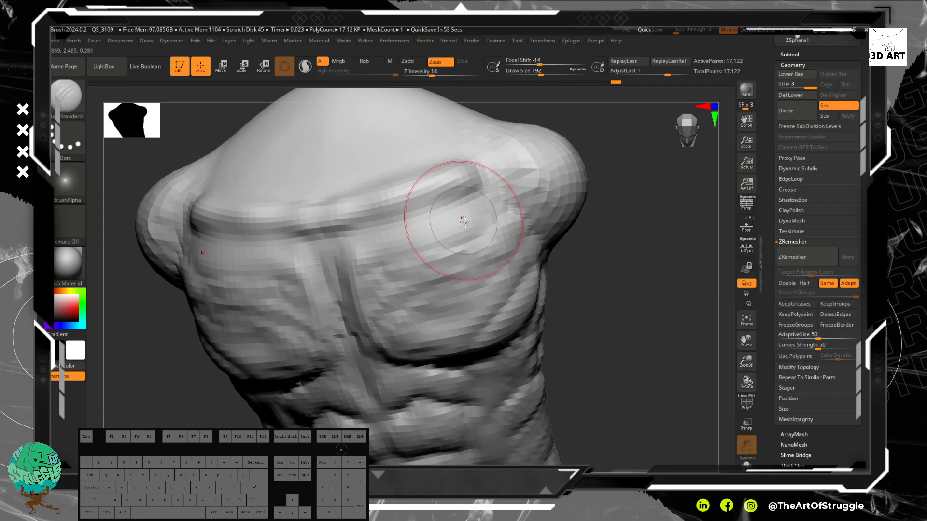
- Carve a groove along the upper edge of the collarbone ridge with the subtractive Standard-type brush at Draw Size 124
{"action": "key", "text": "["}
{"action": "key", "text": "["}
{"action": "key", "text": "["}
{"action": "key", "text": "["}
{"action": "key", "text": "["}
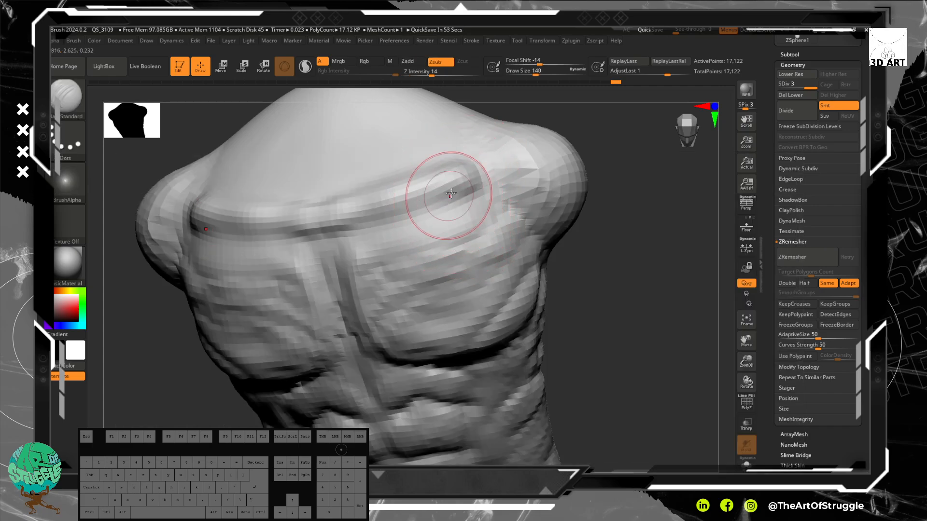
{"action": "key", "text": "bracketleft"}
{"action": "mouse_move", "coordinate": [451, 162]}
{"action": "left_mouse_down"}
{"action": "mouse_move", "coordinate": [387, 177]}
{"action": "mouse_move", "coordinate": [332, 207]}
{"action": "left_mouse_up"}
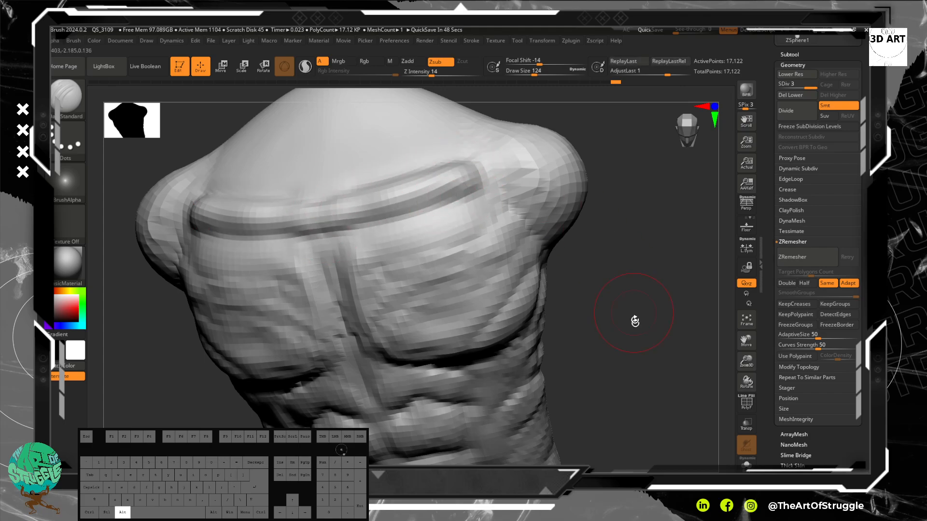
- Pull the top centre of the torso upward into a rounded neck with the Move brush at Draw Size 296
{"action": "left_click_drag", "start_coordinate": [635, 321], "coordinate": [571, 277], "text": "alt"}
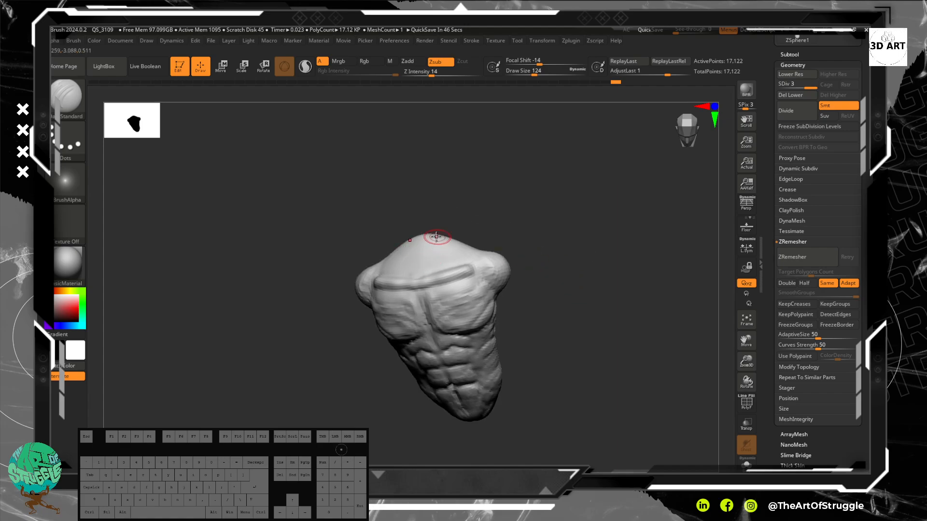
{"action": "mouse_move", "coordinate": [436, 231]}
{"action": "left_mouse_down"}
{"action": "mouse_move", "coordinate": [429, 254]}
{"action": "mouse_move", "coordinate": [441, 251]}
{"action": "mouse_move", "coordinate": [444, 223]}
{"action": "left_mouse_up"}
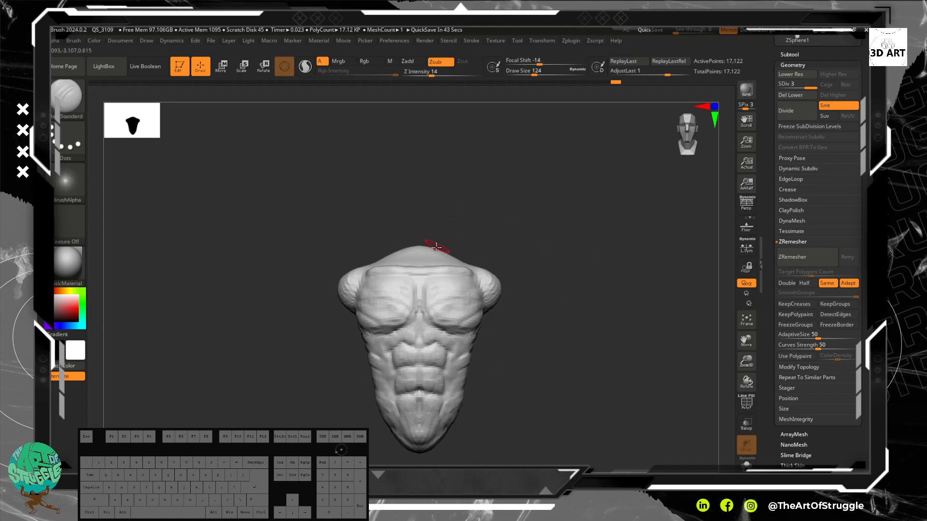
{"action": "key", "text": "b"}
{"action": "key", "text": "m"}
{"action": "key", "text": "v"}
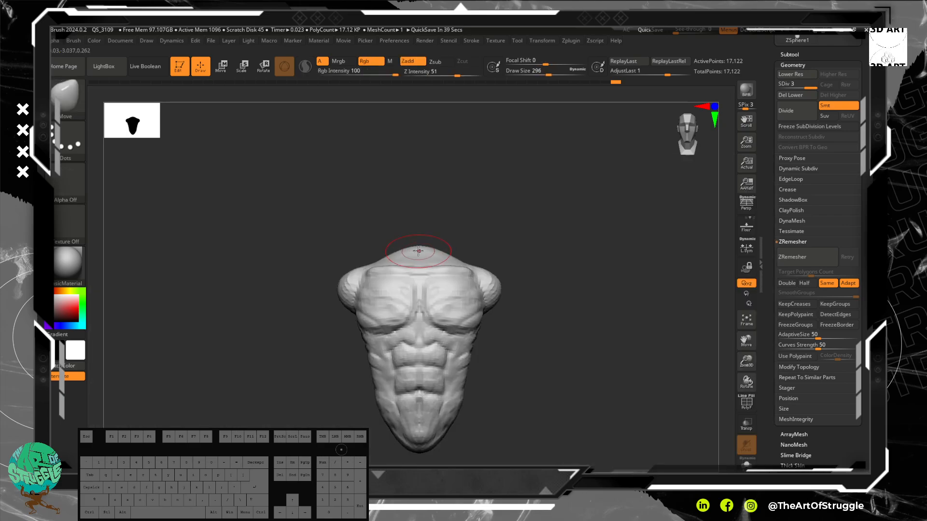
{"action": "left_click_drag", "start_coordinate": [418, 250], "coordinate": [420, 218]}
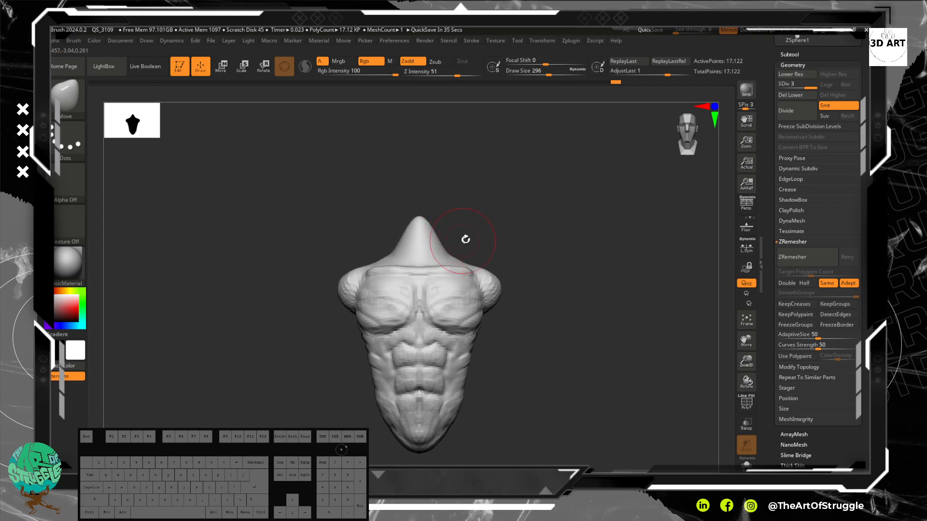
{"action": "key", "text": "space"}
{"action": "mouse_move", "coordinate": [483, 212]}
{"action": "left_mouse_down"}
{"action": "mouse_move", "coordinate": [480, 231]}
{"action": "mouse_move", "coordinate": [462, 208]}
{"action": "mouse_move", "coordinate": [484, 184]}
{"action": "mouse_move", "coordinate": [471, 181]}
{"action": "left_mouse_up"}
{"action": "key", "text": "space"}
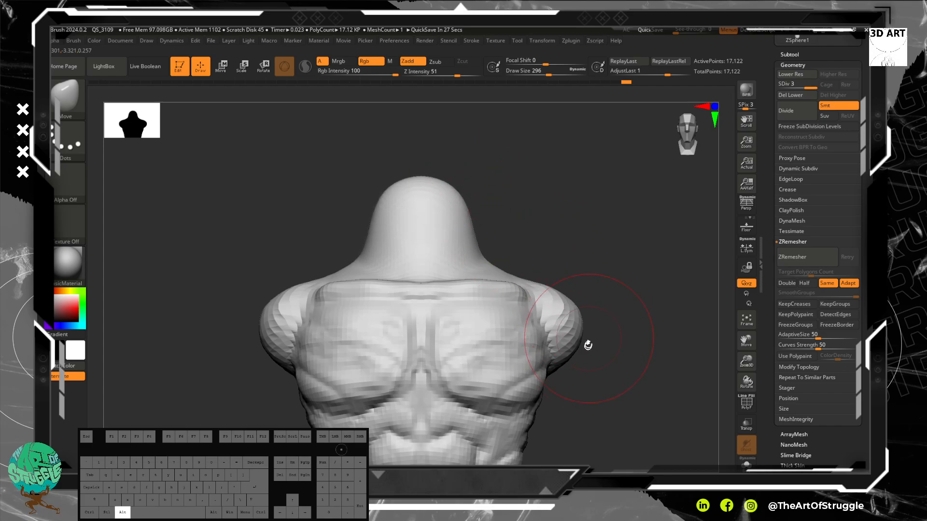
- Reshape the outline of the shoulders, flanks and waist with the Move brush, symmetrically on both sides
{"action": "mouse_move", "coordinate": [573, 343]}
{"action": "left_mouse_down"}
{"action": "mouse_move", "coordinate": [590, 367]}
{"action": "mouse_move", "coordinate": [610, 366]}
{"action": "mouse_move", "coordinate": [574, 292]}
{"action": "left_mouse_up"}
{"action": "left_click_drag", "start_coordinate": [531, 287], "coordinate": [553, 274]}
{"action": "left_click_drag", "start_coordinate": [525, 328], "coordinate": [515, 327]}
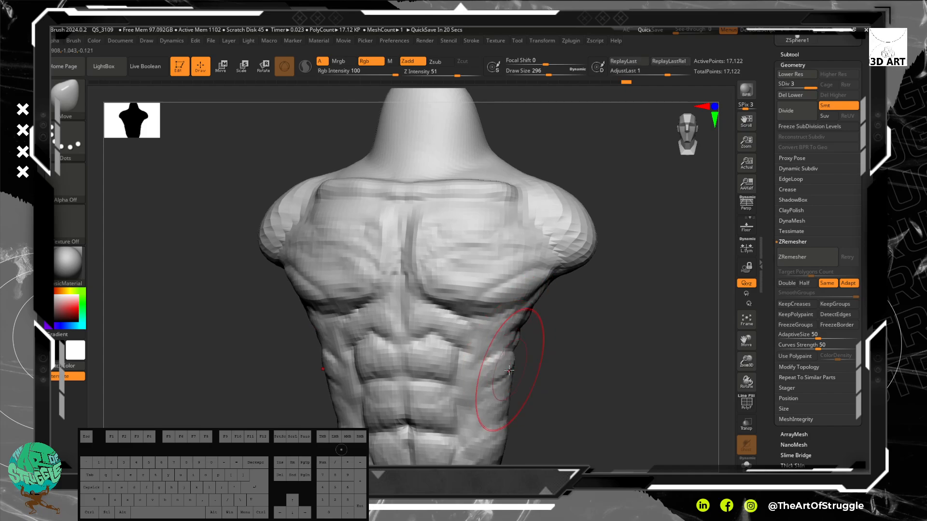
{"action": "mouse_move", "coordinate": [556, 355]}
{"action": "left_mouse_down", "text": "shift"}
{"action": "mouse_move", "coordinate": [570, 346]}
{"action": "mouse_move", "coordinate": [548, 304]}
{"action": "left_mouse_up", "text": "shift"}
{"action": "mouse_move", "coordinate": [486, 385]}
{"action": "left_mouse_down"}
{"action": "mouse_move", "coordinate": [502, 405]}
{"action": "mouse_move", "coordinate": [460, 441]}
{"action": "left_mouse_up"}
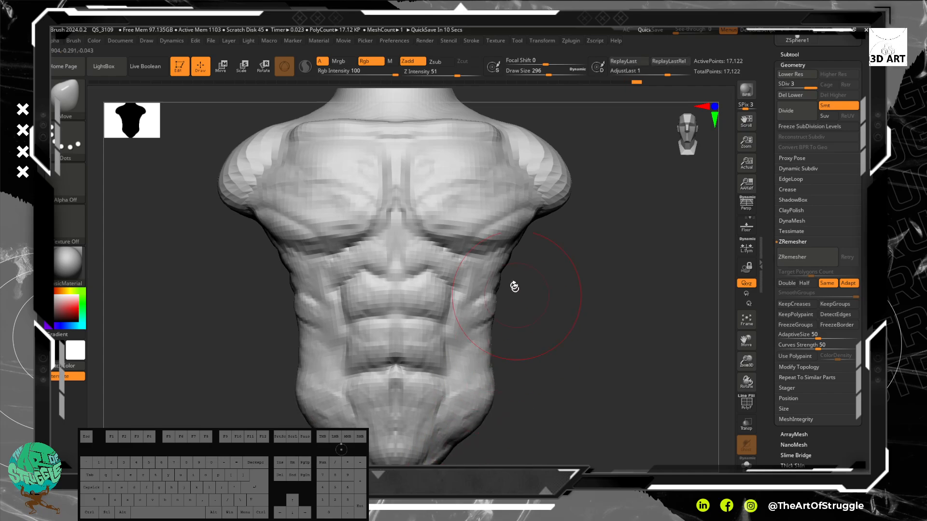
{"action": "left_click_drag", "start_coordinate": [514, 287], "coordinate": [493, 344]}
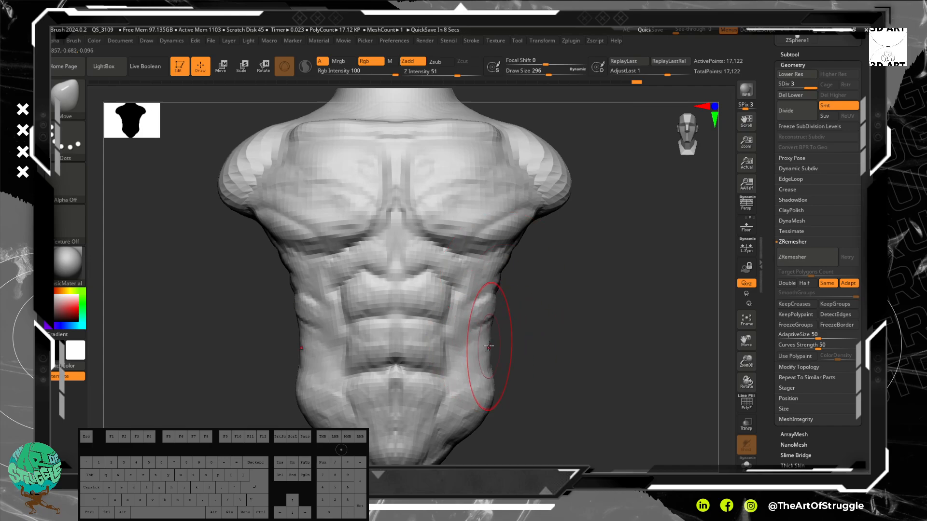
{"action": "mouse_move", "coordinate": [486, 244]}
{"action": "left_mouse_down"}
{"action": "mouse_move", "coordinate": [471, 207]}
{"action": "mouse_move", "coordinate": [449, 215]}
{"action": "mouse_move", "coordinate": [453, 228]}
{"action": "left_mouse_up"}
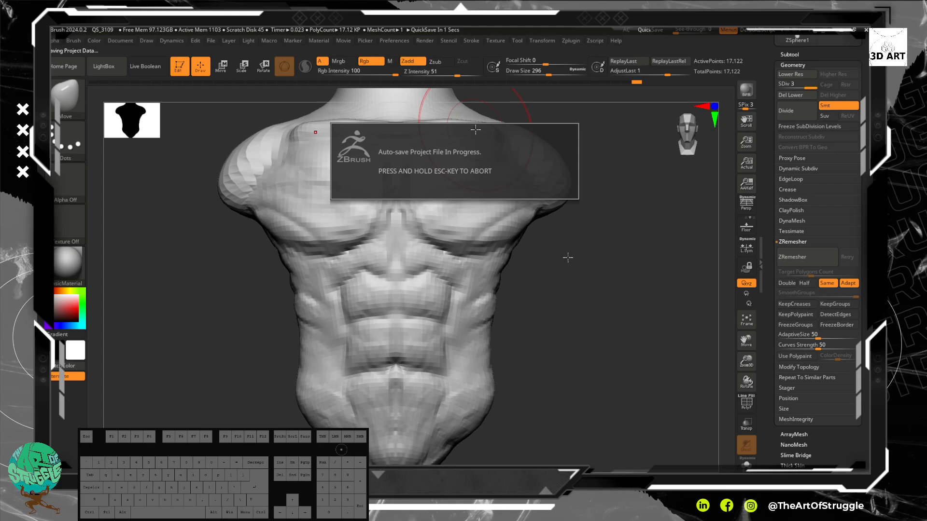
- Extend both collarbones outward to the shoulder tops with ClayBuildup at Draw Size 48, then lightly smooth the outer ends
{"action": "left_click_drag", "start_coordinate": [556, 288], "coordinate": [557, 217], "text": "alt"}
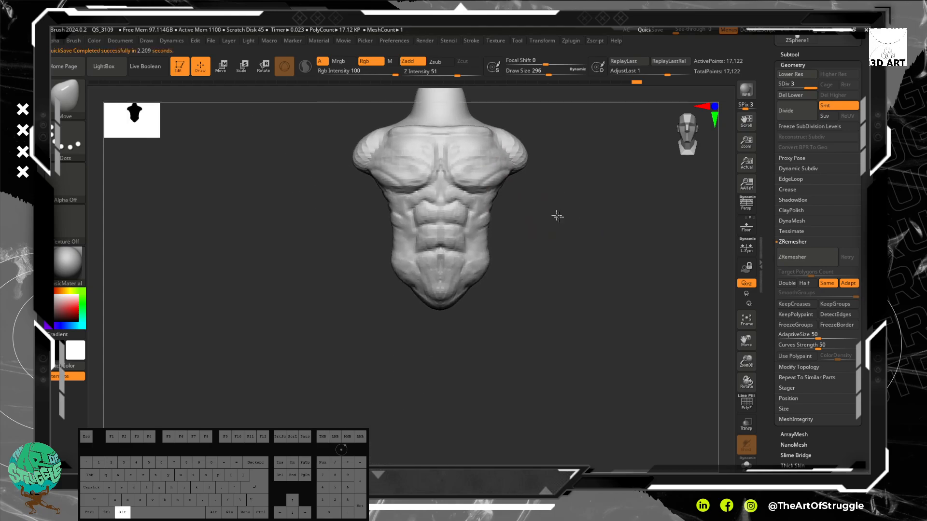
{"action": "mouse_move", "coordinate": [564, 156]}
{"action": "left_mouse_down", "text": "alt"}
{"action": "mouse_move", "coordinate": [588, 320]}
{"action": "mouse_move", "coordinate": [616, 319]}
{"action": "mouse_move", "coordinate": [597, 333]}
{"action": "mouse_move", "coordinate": [594, 275]}
{"action": "left_mouse_up", "text": "alt"}
{"action": "key", "text": "b"}
{"action": "key", "text": "c"}
{"action": "key", "text": "b"}
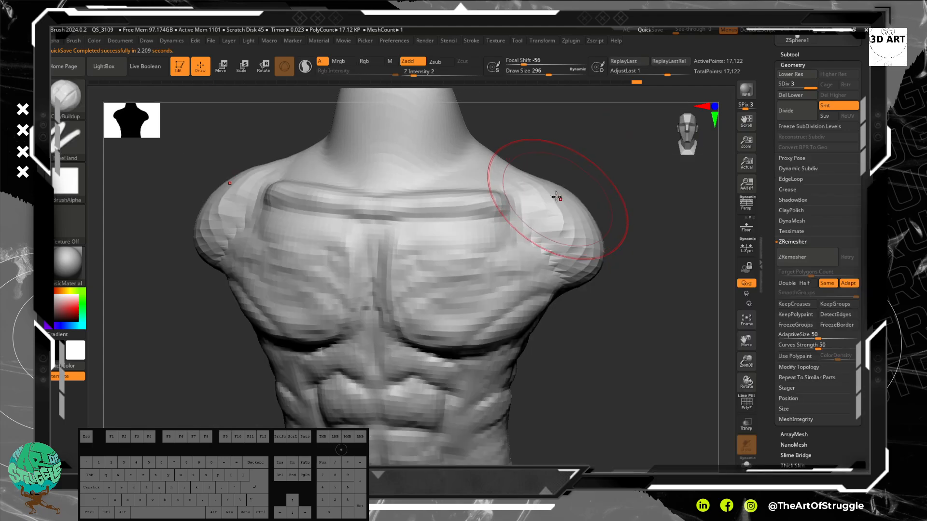
{"action": "key", "text": "bracketleft"}
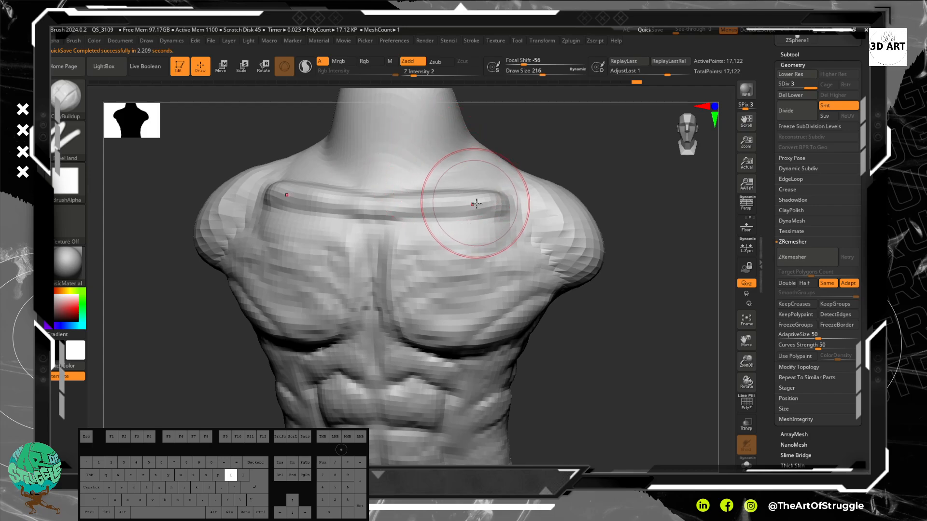
{"action": "key", "text": "bracketleft"}
{"action": "key", "text": "bracketleft"}
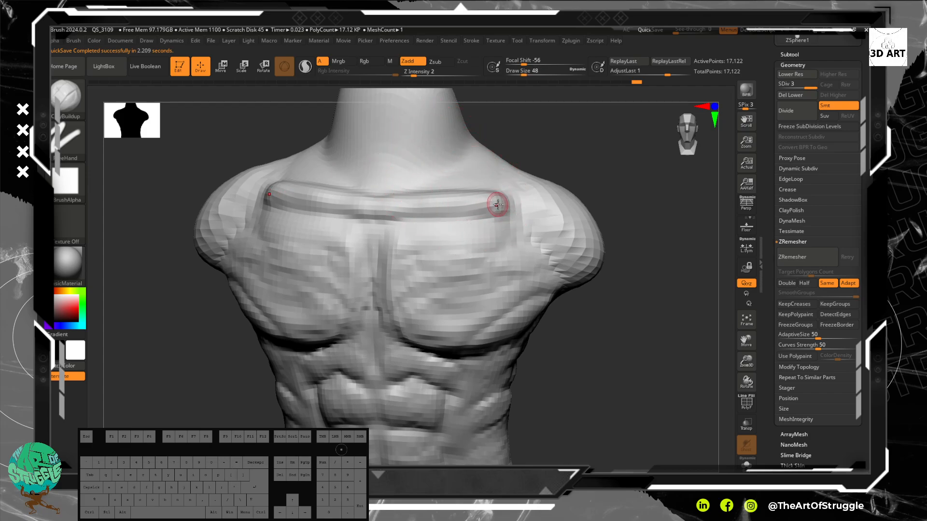
{"action": "left_click_drag", "start_coordinate": [498, 205], "coordinate": [531, 195]}
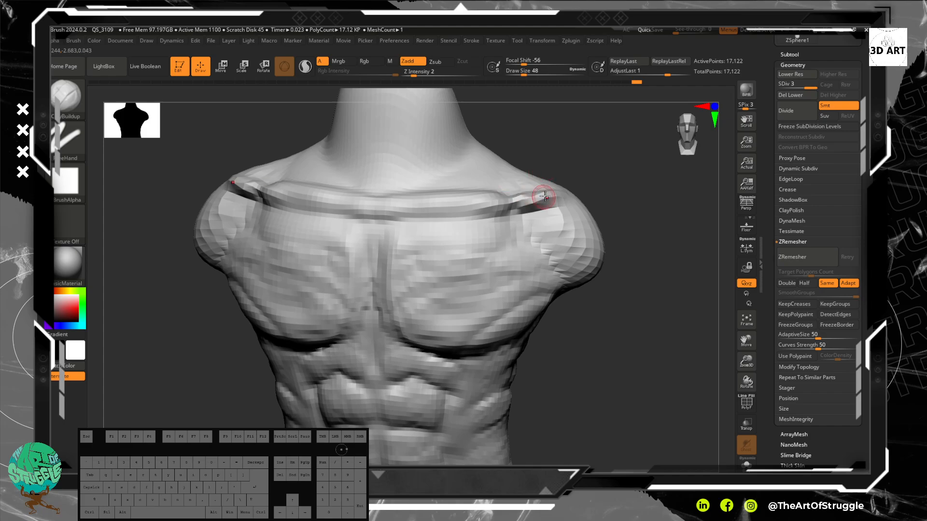
{"action": "left_click_drag", "start_coordinate": [544, 196], "coordinate": [549, 197], "text": "shift"}
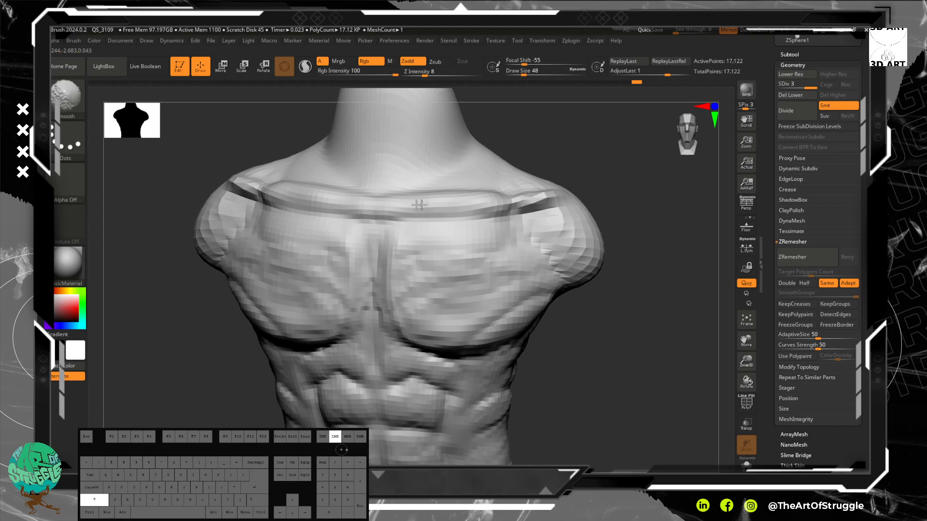
- Carve the notch between the inner collarbone ends above the sternum and define the collarbone edges with ClayBuildup
{"action": "key", "text": "alt"}
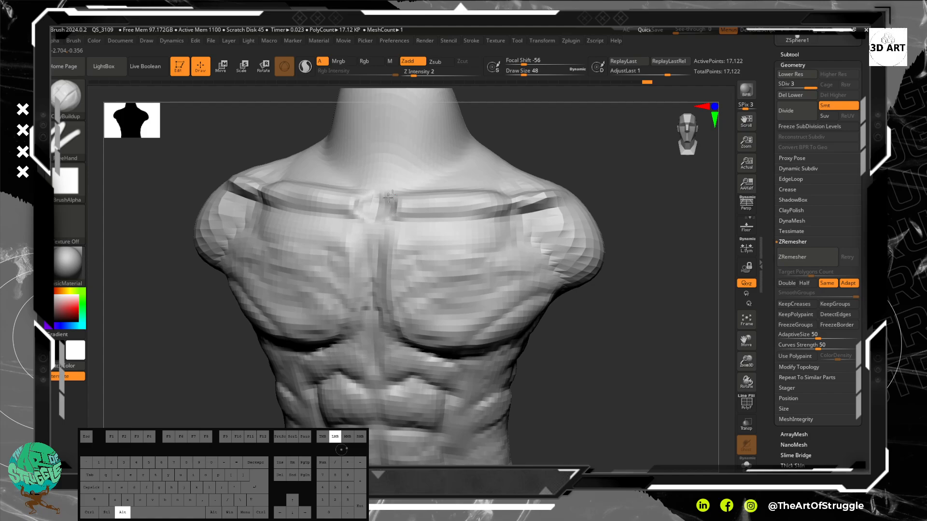
{"action": "key", "text": "shift"}
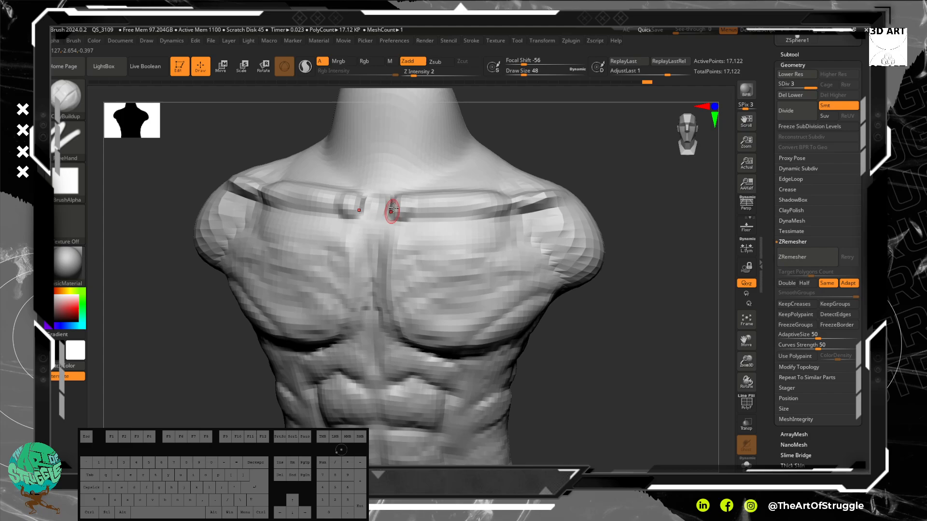
{"action": "mouse_move", "coordinate": [392, 208]}
{"action": "left_mouse_down", "text": "alt"}
{"action": "mouse_move", "coordinate": [547, 201]}
{"action": "mouse_move", "coordinate": [536, 204]}
{"action": "left_mouse_up", "text": "alt"}
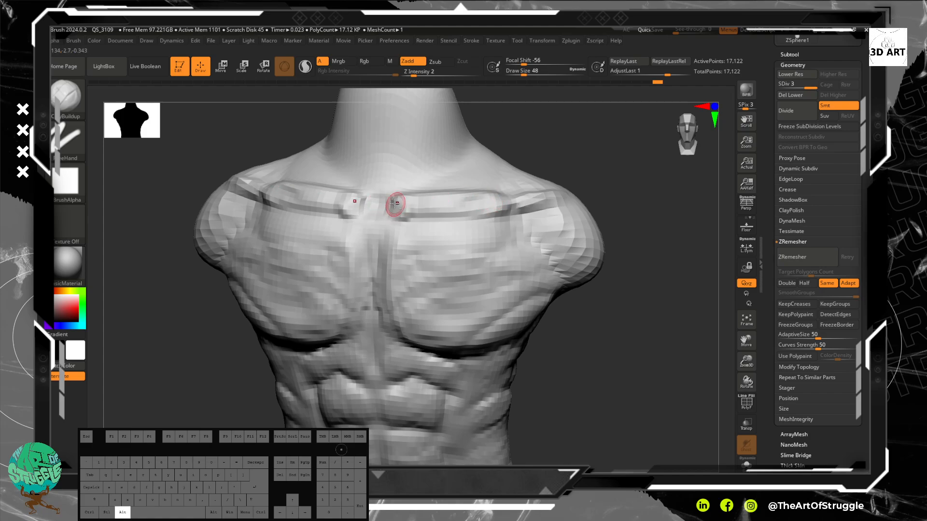
{"action": "mouse_move", "coordinate": [399, 216]}
{"action": "left_mouse_down", "text": "alt"}
{"action": "mouse_move", "coordinate": [402, 206]}
{"action": "mouse_move", "coordinate": [375, 213]}
{"action": "mouse_move", "coordinate": [381, 202]}
{"action": "mouse_move", "coordinate": [370, 216]}
{"action": "mouse_move", "coordinate": [377, 244]}
{"action": "mouse_move", "coordinate": [386, 193]}
{"action": "left_mouse_up", "text": "alt"}
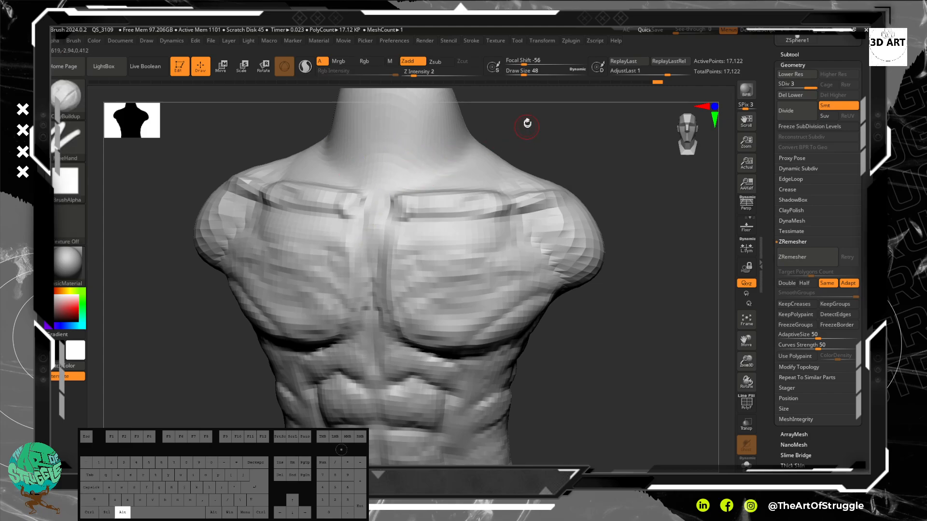
- Build up V-shaped muscles from the sides of the neck to the sternum notch, plus side strands reaching the collarbones
{"action": "left_click_drag", "start_coordinate": [528, 129], "coordinate": [528, 225], "text": "alt"}
{"action": "left_click_drag", "start_coordinate": [440, 181], "coordinate": [424, 230]}
{"action": "mouse_move", "coordinate": [440, 193]}
{"action": "left_mouse_down"}
{"action": "mouse_move", "coordinate": [375, 319]}
{"action": "mouse_move", "coordinate": [387, 295]}
{"action": "mouse_move", "coordinate": [394, 313]}
{"action": "left_mouse_up"}
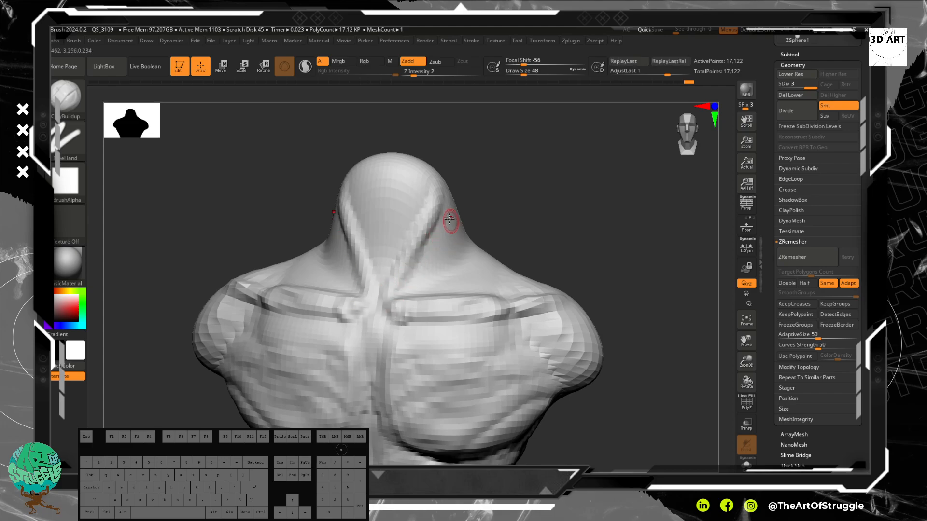
{"action": "mouse_move", "coordinate": [437, 222]}
{"action": "left_mouse_down"}
{"action": "mouse_move", "coordinate": [430, 263]}
{"action": "mouse_move", "coordinate": [438, 287]}
{"action": "mouse_move", "coordinate": [436, 267]}
{"action": "mouse_move", "coordinate": [456, 282]}
{"action": "left_mouse_up"}
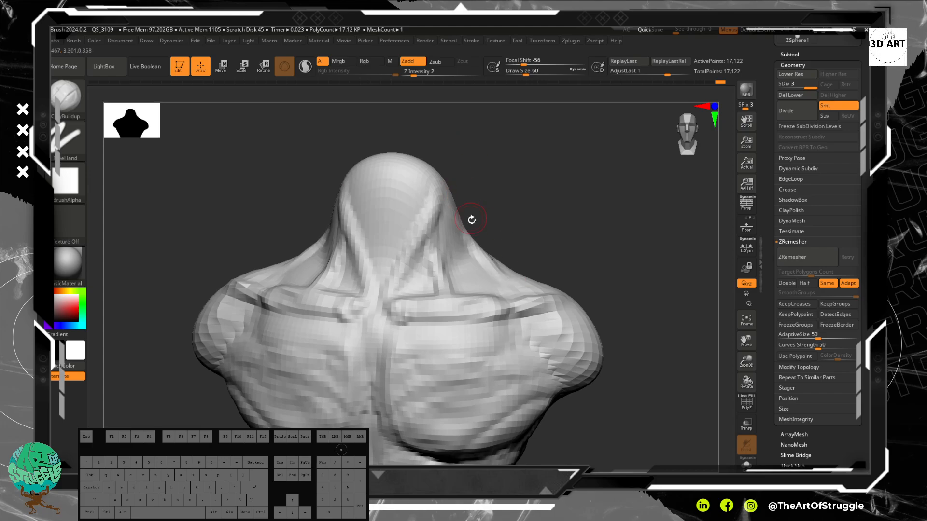
- Enlarge the ClayBuildup brush, build up the neck-to-shoulder slopes and smooth the neck muscles
{"action": "key", "text": "]"}
{"action": "mouse_move", "coordinate": [451, 213]}
{"action": "left_mouse_down"}
{"action": "mouse_move", "coordinate": [519, 270]}
{"action": "mouse_move", "coordinate": [559, 233]}
{"action": "mouse_move", "coordinate": [491, 209]}
{"action": "mouse_move", "coordinate": [475, 222]}
{"action": "mouse_move", "coordinate": [500, 261]}
{"action": "mouse_move", "coordinate": [493, 190]}
{"action": "mouse_move", "coordinate": [524, 240]}
{"action": "left_mouse_up"}
{"action": "left_click_drag", "start_coordinate": [406, 254], "coordinate": [319, 224]}
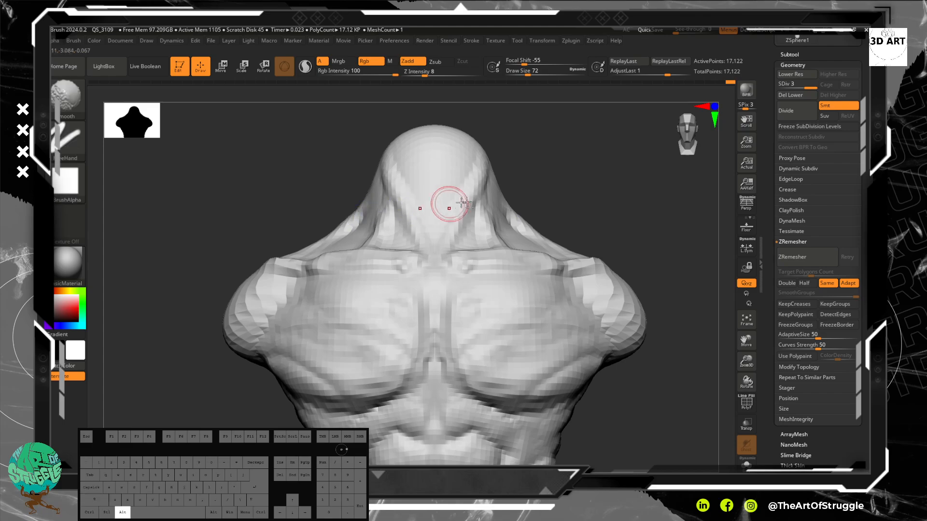
- Deepen the hollows between neck and trapezius, and reinforce the V-shaped neck muscles with ClayBuildup at Draw Size 72
{"action": "left_click_drag", "start_coordinate": [535, 163], "coordinate": [461, 106], "text": "alt"}
{"action": "mouse_move", "coordinate": [480, 169]}
{"action": "left_mouse_down"}
{"action": "mouse_move", "coordinate": [534, 221]}
{"action": "mouse_move", "coordinate": [352, 217]}
{"action": "mouse_move", "coordinate": [289, 251]}
{"action": "mouse_move", "coordinate": [305, 231]}
{"action": "left_mouse_up"}
{"action": "left_click_drag", "start_coordinate": [260, 274], "coordinate": [285, 265]}
{"action": "mouse_move", "coordinate": [513, 258]}
{"action": "left_mouse_down", "text": "alt"}
{"action": "mouse_move", "coordinate": [482, 120]}
{"action": "mouse_move", "coordinate": [538, 294]}
{"action": "left_mouse_up", "text": "alt"}
{"action": "mouse_move", "coordinate": [503, 203]}
{"action": "left_mouse_down"}
{"action": "mouse_move", "coordinate": [458, 199]}
{"action": "mouse_move", "coordinate": [503, 132]}
{"action": "mouse_move", "coordinate": [455, 153]}
{"action": "left_mouse_up"}
{"action": "mouse_move", "coordinate": [453, 200]}
{"action": "left_mouse_down"}
{"action": "mouse_move", "coordinate": [431, 240]}
{"action": "mouse_move", "coordinate": [435, 266]}
{"action": "mouse_move", "coordinate": [412, 270]}
{"action": "left_mouse_up"}
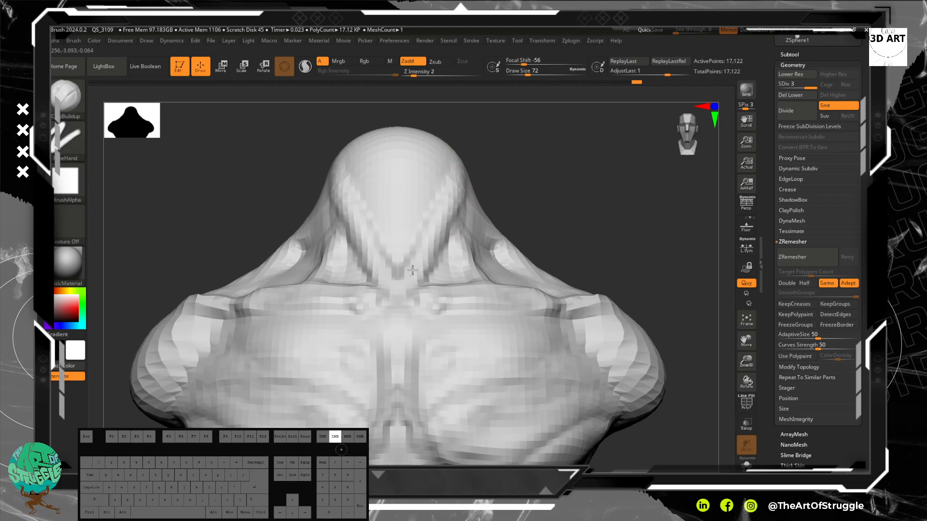
- Smooth the collarbones and their transition to the shoulders at brush size 72
{"action": "key", "text": "shift"}
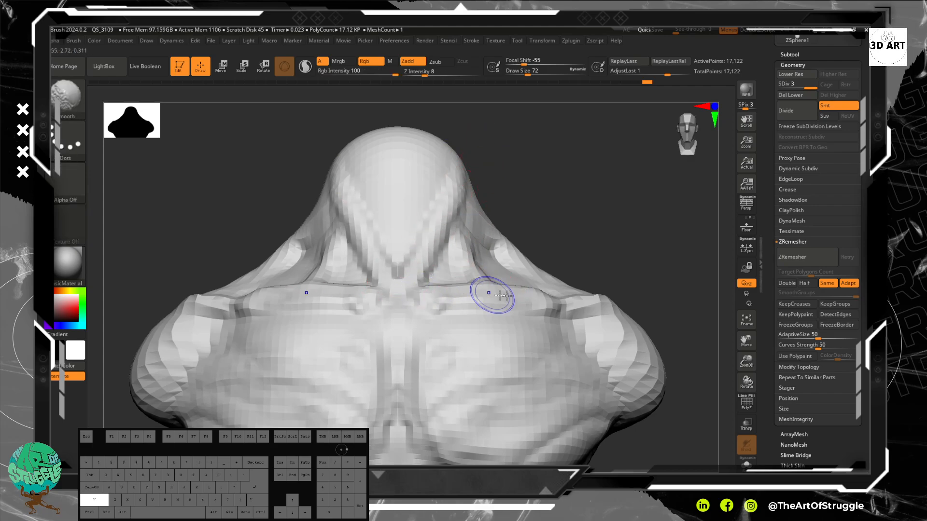
{"action": "left_click_drag", "start_coordinate": [492, 296], "coordinate": [492, 299], "text": "shift"}
{"action": "mouse_move", "coordinate": [567, 302]}
{"action": "left_mouse_down", "text": "shift"}
{"action": "mouse_move", "coordinate": [612, 298]}
{"action": "mouse_move", "coordinate": [497, 209]}
{"action": "left_mouse_up", "text": "shift"}
- Build up the deltoids from the front, side and back with ClayBuildup, raising Draw Size to 100, and smooth them
{"action": "mouse_move", "coordinate": [493, 296]}
{"action": "left_mouse_down"}
{"action": "mouse_move", "coordinate": [499, 307]}
{"action": "mouse_move", "coordinate": [509, 304]}
{"action": "left_mouse_up"}
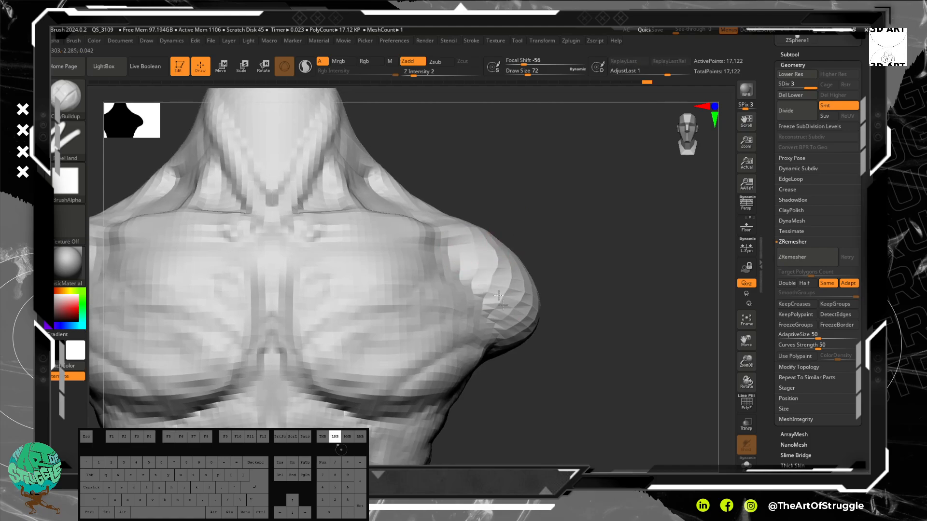
{"action": "left_click_drag", "start_coordinate": [591, 351], "coordinate": [572, 275], "text": "alt"}
{"action": "mouse_move", "coordinate": [594, 302]}
{"action": "left_mouse_down"}
{"action": "mouse_move", "coordinate": [523, 304]}
{"action": "mouse_move", "coordinate": [504, 285]}
{"action": "left_mouse_up"}
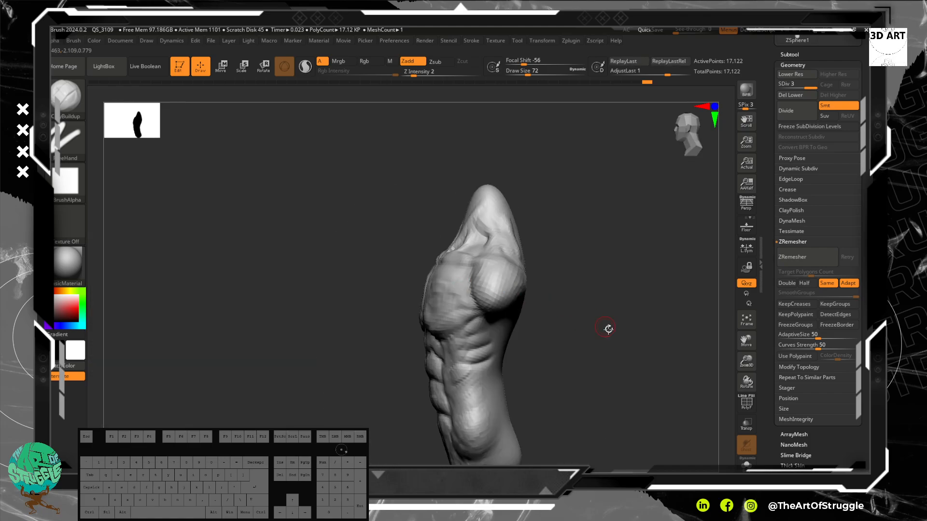
{"action": "left_click_drag", "start_coordinate": [608, 329], "coordinate": [505, 296]}
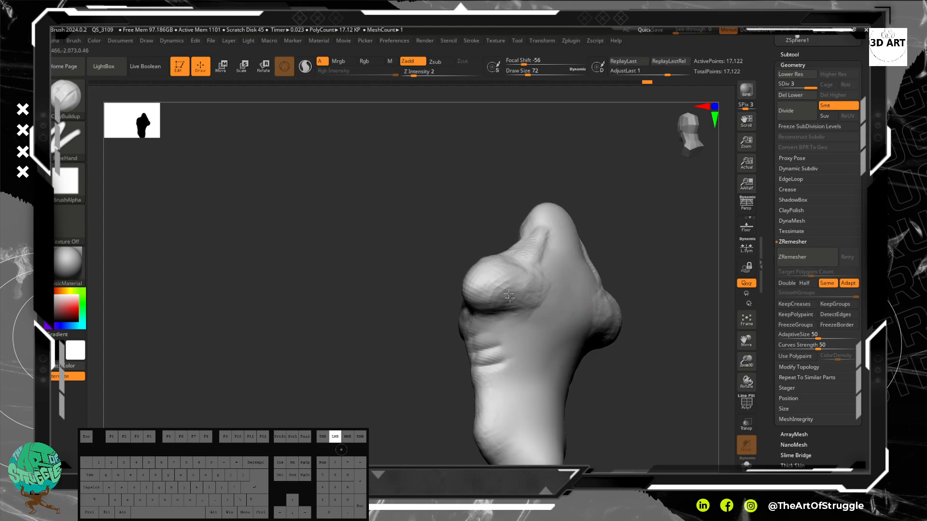
{"action": "key", "text": "bracketright"}
{"action": "key", "text": "bracketright"}
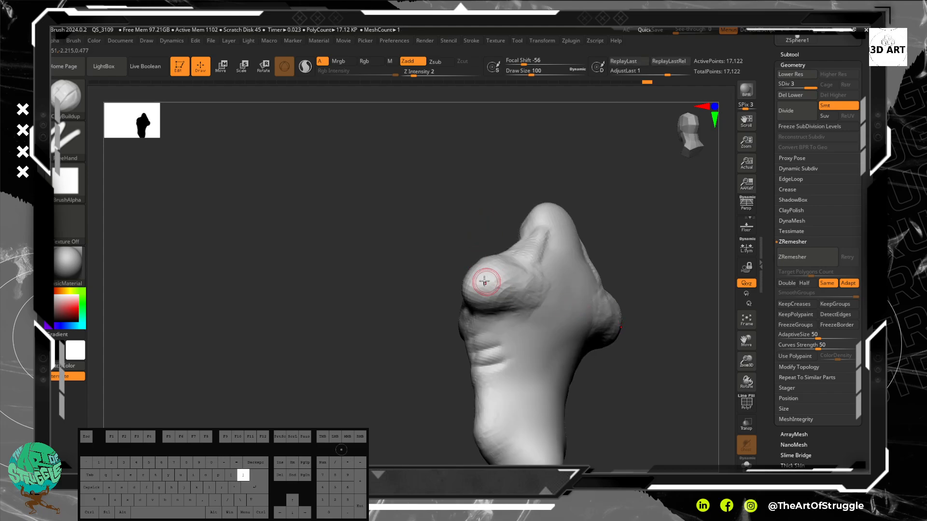
{"action": "mouse_move", "coordinate": [484, 282]}
{"action": "left_mouse_down"}
{"action": "mouse_move", "coordinate": [502, 292]}
{"action": "mouse_move", "coordinate": [482, 298]}
{"action": "left_mouse_up"}
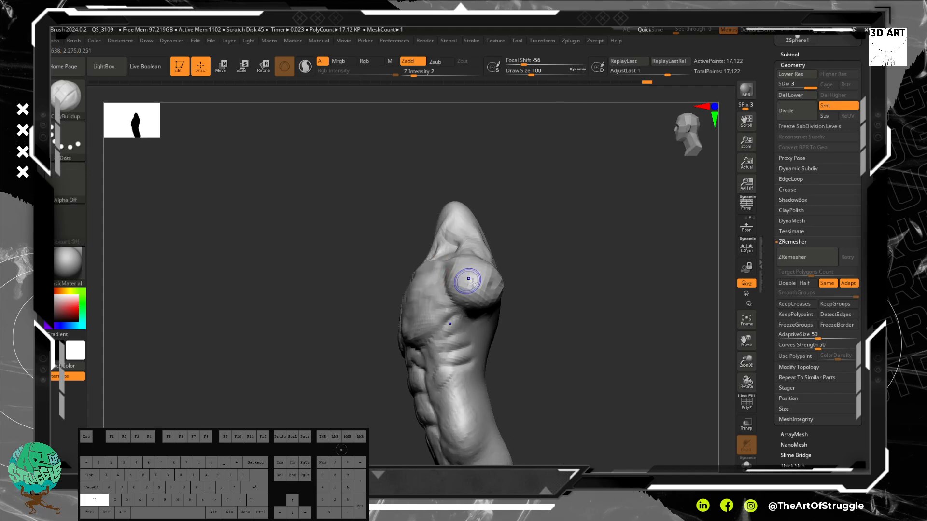
{"action": "left_click_drag", "start_coordinate": [466, 275], "coordinate": [488, 294], "text": "shift"}
{"action": "left_click_drag", "start_coordinate": [568, 279], "coordinate": [598, 277]}
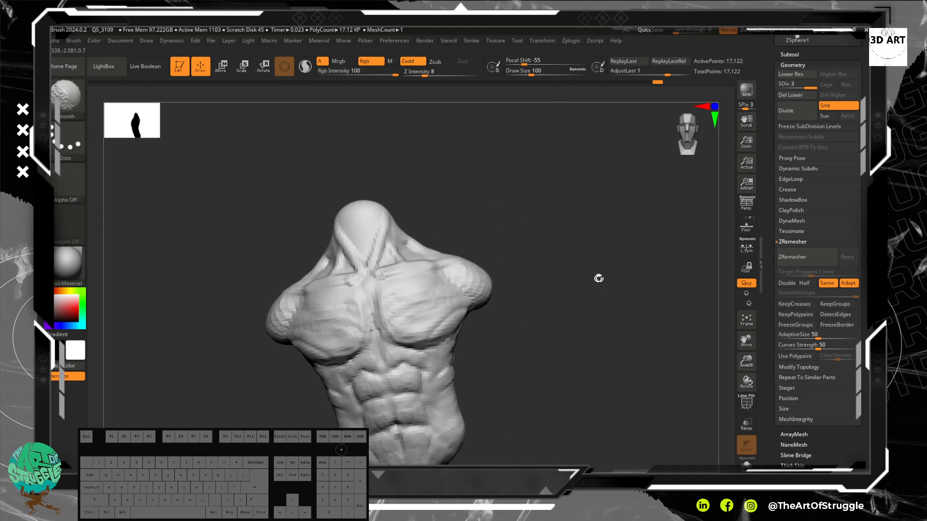
{"action": "mouse_move", "coordinate": [541, 323]}
{"action": "left_mouse_down", "text": "alt"}
{"action": "mouse_move", "coordinate": [534, 285]}
{"action": "mouse_move", "coordinate": [493, 296]}
{"action": "mouse_move", "coordinate": [528, 310]}
{"action": "mouse_move", "coordinate": [525, 282]}
{"action": "mouse_move", "coordinate": [598, 269]}
{"action": "mouse_move", "coordinate": [552, 306]}
{"action": "mouse_move", "coordinate": [542, 292]}
{"action": "mouse_move", "coordinate": [531, 331]}
{"action": "mouse_move", "coordinate": [541, 275]}
{"action": "left_mouse_up", "text": "alt"}
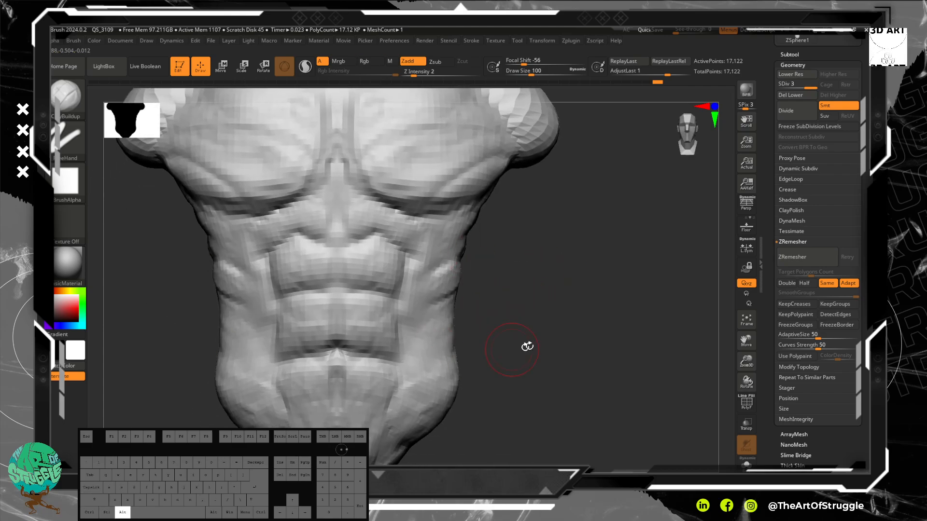
{"action": "left_click_drag", "start_coordinate": [526, 346], "coordinate": [519, 298], "text": "alt"}
{"action": "left_click_drag", "start_coordinate": [443, 370], "coordinate": [586, 293], "text": "alt"}
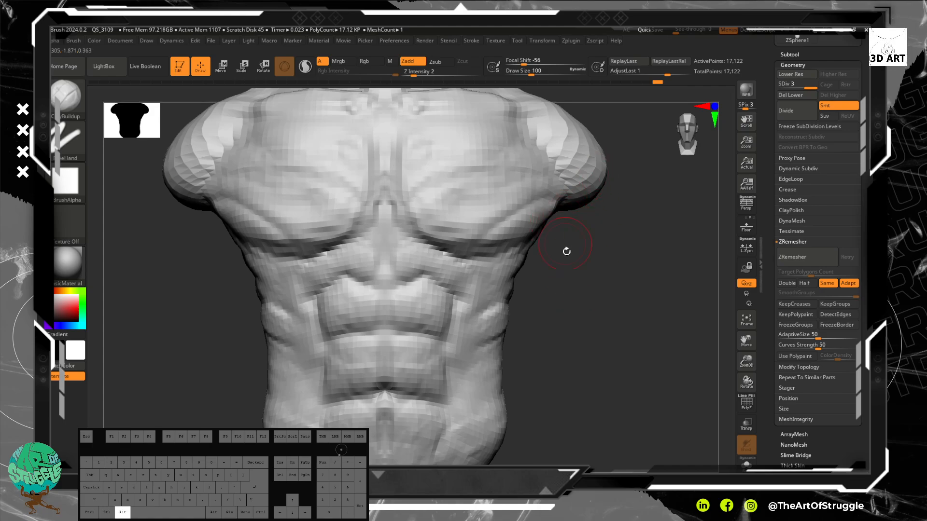
{"action": "left_click_drag", "start_coordinate": [577, 313], "coordinate": [552, 245]}
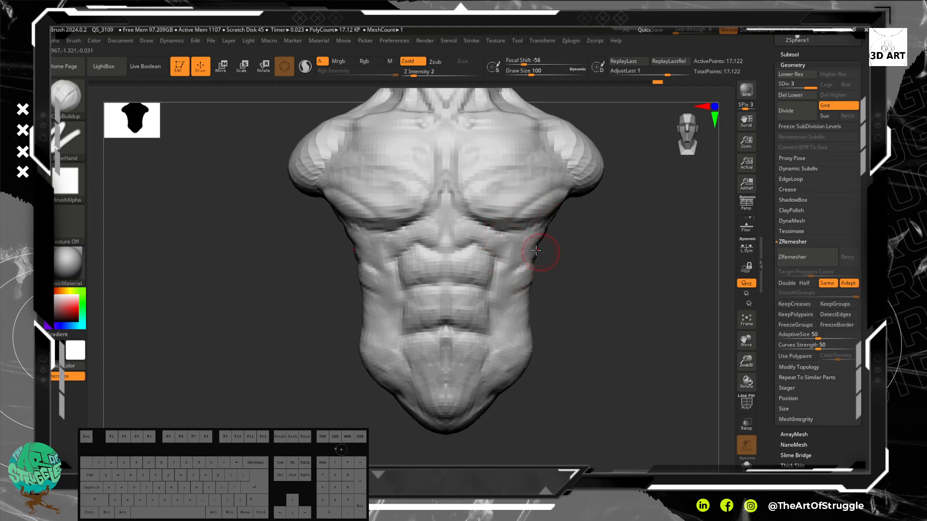
- Carve the serratus and oblique separations along the sides of the waist with DamStandard at Draw Size 100
{"action": "key", "text": "b"}
{"action": "key", "text": "s"}
{"action": "key", "text": "t"}
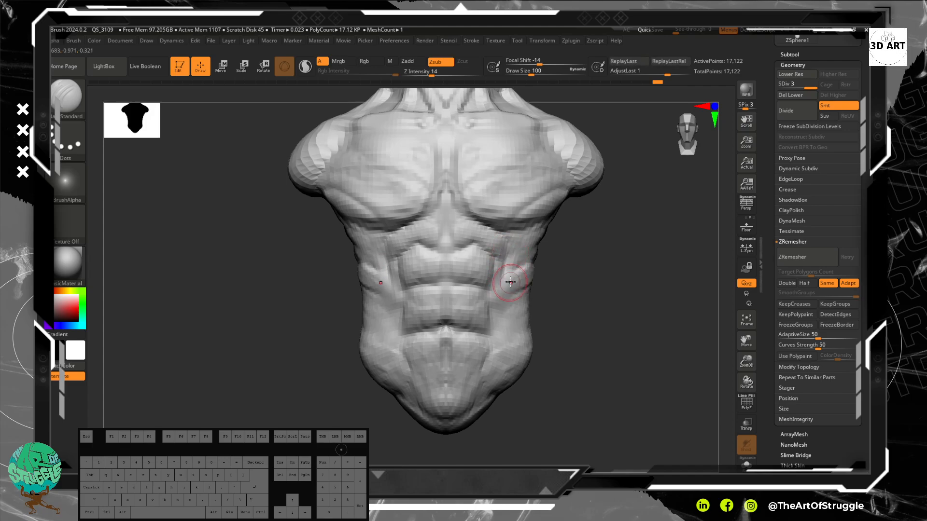
{"action": "mouse_move", "coordinate": [505, 282]}
{"action": "left_mouse_down"}
{"action": "mouse_move", "coordinate": [507, 308]}
{"action": "mouse_move", "coordinate": [519, 295]}
{"action": "mouse_move", "coordinate": [506, 315]}
{"action": "mouse_move", "coordinate": [501, 307]}
{"action": "mouse_move", "coordinate": [496, 341]}
{"action": "mouse_move", "coordinate": [581, 314]}
{"action": "mouse_move", "coordinate": [586, 278]}
{"action": "left_mouse_up"}
{"action": "mouse_move", "coordinate": [534, 316]}
{"action": "left_mouse_down"}
{"action": "mouse_move", "coordinate": [519, 330]}
{"action": "mouse_move", "coordinate": [523, 355]}
{"action": "left_mouse_up"}
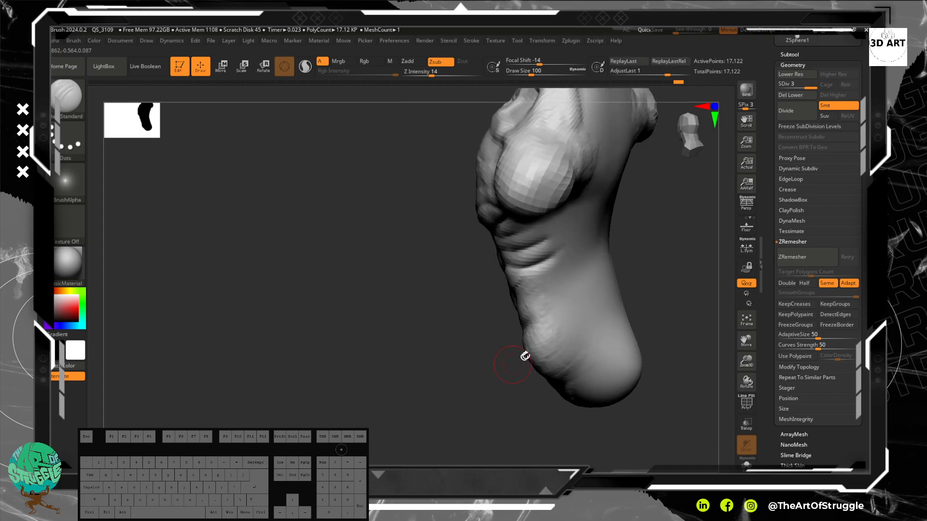
{"action": "mouse_move", "coordinate": [649, 287]}
{"action": "left_mouse_down"}
{"action": "mouse_move", "coordinate": [679, 271]}
{"action": "mouse_move", "coordinate": [680, 253]}
{"action": "left_mouse_up"}
{"action": "mouse_move", "coordinate": [513, 306]}
{"action": "left_mouse_down", "text": "shift"}
{"action": "mouse_move", "coordinate": [520, 355]}
{"action": "mouse_move", "coordinate": [557, 304]}
{"action": "mouse_move", "coordinate": [525, 362]}
{"action": "left_mouse_up", "text": "shift"}
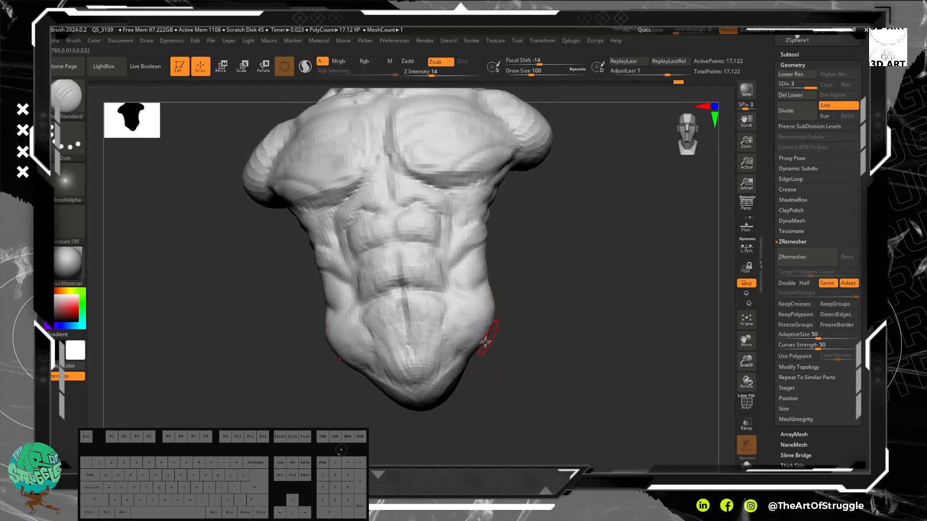
{"action": "left_click_drag", "start_coordinate": [451, 331], "coordinate": [459, 350]}
{"action": "mouse_move", "coordinate": [530, 353]}
{"action": "left_mouse_down", "text": "alt"}
{"action": "mouse_move", "coordinate": [521, 265]}
{"action": "mouse_move", "coordinate": [530, 337]}
{"action": "mouse_move", "coordinate": [536, 304]}
{"action": "mouse_move", "coordinate": [518, 302]}
{"action": "mouse_move", "coordinate": [557, 294]}
{"action": "mouse_move", "coordinate": [536, 283]}
{"action": "mouse_move", "coordinate": [530, 313]}
{"action": "left_mouse_up", "text": "alt"}
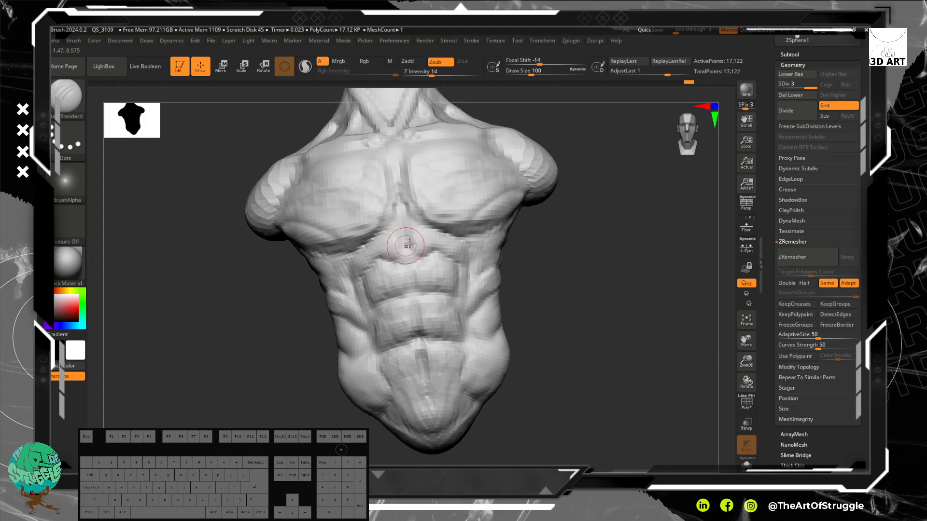
- Carve the rib-cage arch above the abs and the grooves between the ribs and obliques with DamStandard
{"action": "mouse_move", "coordinate": [456, 254]}
{"action": "left_mouse_down"}
{"action": "mouse_move", "coordinate": [474, 268]}
{"action": "mouse_move", "coordinate": [472, 260]}
{"action": "left_mouse_up"}
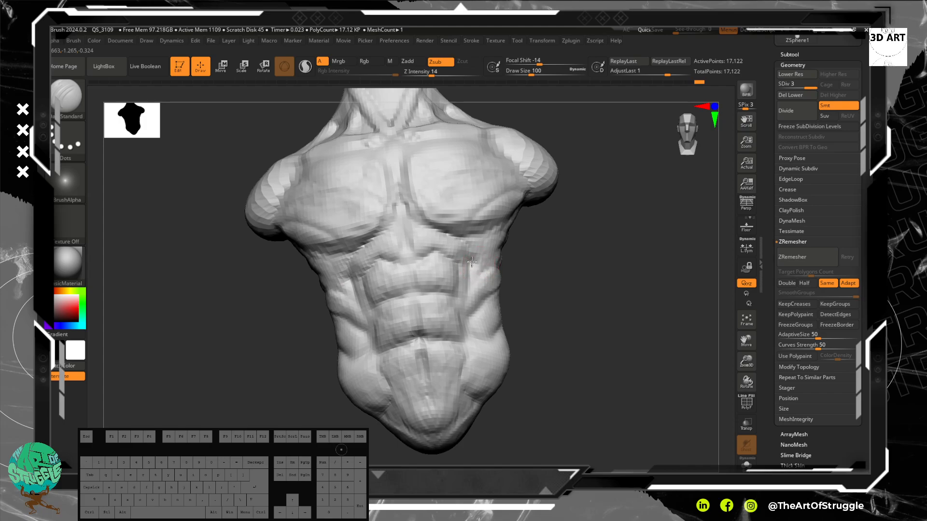
{"action": "mouse_move", "coordinate": [383, 265]}
{"action": "left_mouse_down"}
{"action": "mouse_move", "coordinate": [405, 251]}
{"action": "mouse_move", "coordinate": [427, 256]}
{"action": "left_mouse_up"}
{"action": "left_click_drag", "start_coordinate": [473, 317], "coordinate": [491, 297]}
{"action": "left_click_drag", "start_coordinate": [476, 288], "coordinate": [497, 265]}
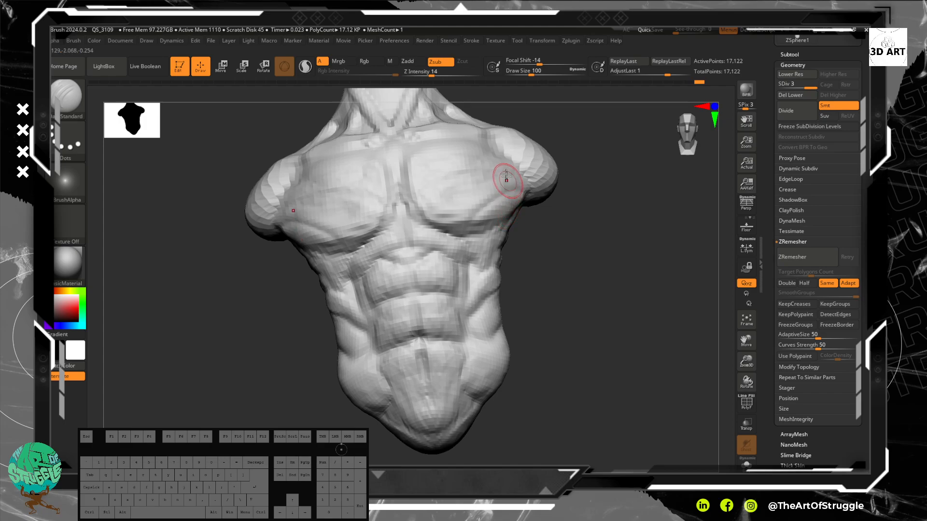
{"action": "mouse_move", "coordinate": [477, 139]}
{"action": "left_mouse_down"}
{"action": "mouse_move", "coordinate": [459, 127]}
{"action": "mouse_move", "coordinate": [481, 135]}
{"action": "left_mouse_up"}
{"action": "left_click_drag", "start_coordinate": [457, 319], "coordinate": [505, 213]}
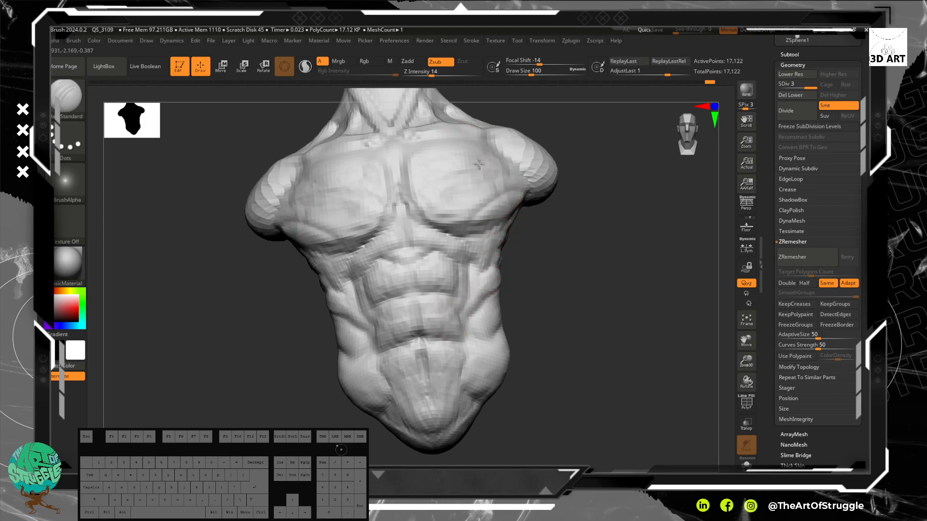
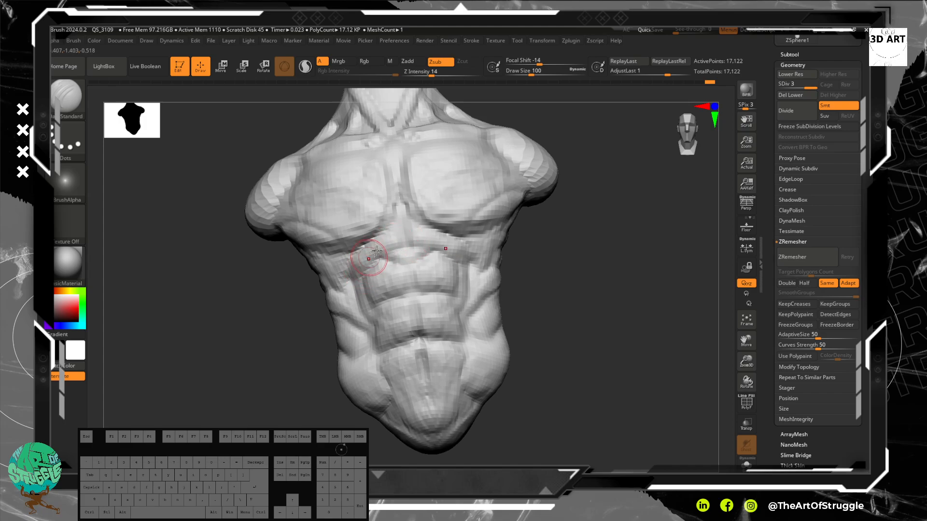
{"action": "mouse_move", "coordinate": [517, 292]}
{"action": "left_mouse_down"}
{"action": "mouse_move", "coordinate": [506, 296]}
{"action": "mouse_move", "coordinate": [563, 283]}
{"action": "mouse_move", "coordinate": [540, 317]}
{"action": "mouse_move", "coordinate": [521, 303]}
{"action": "left_mouse_up"}
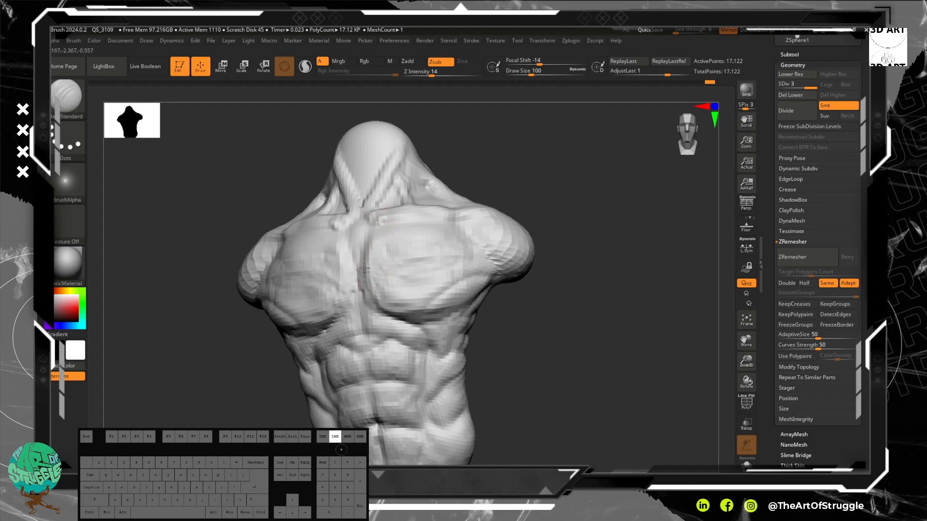
- Try building up the V-shaped neck muscles with ClayTubes, reduce Draw Size to 76, and undo the strokes
{"action": "left_click_drag", "start_coordinate": [584, 304], "coordinate": [536, 275]}
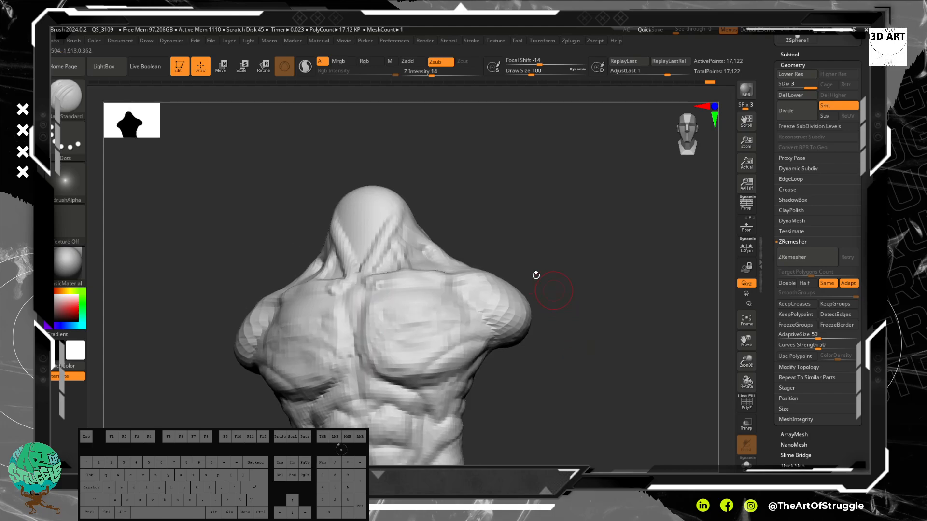
{"action": "mouse_move", "coordinate": [457, 255]}
{"action": "left_mouse_down"}
{"action": "mouse_move", "coordinate": [569, 215]}
{"action": "mouse_move", "coordinate": [514, 228]}
{"action": "left_mouse_up"}
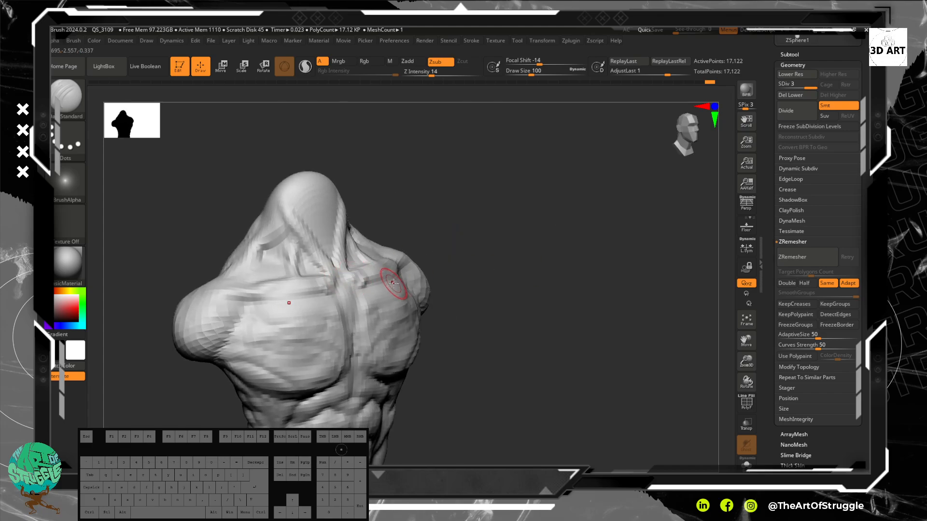
{"action": "key", "text": "b"}
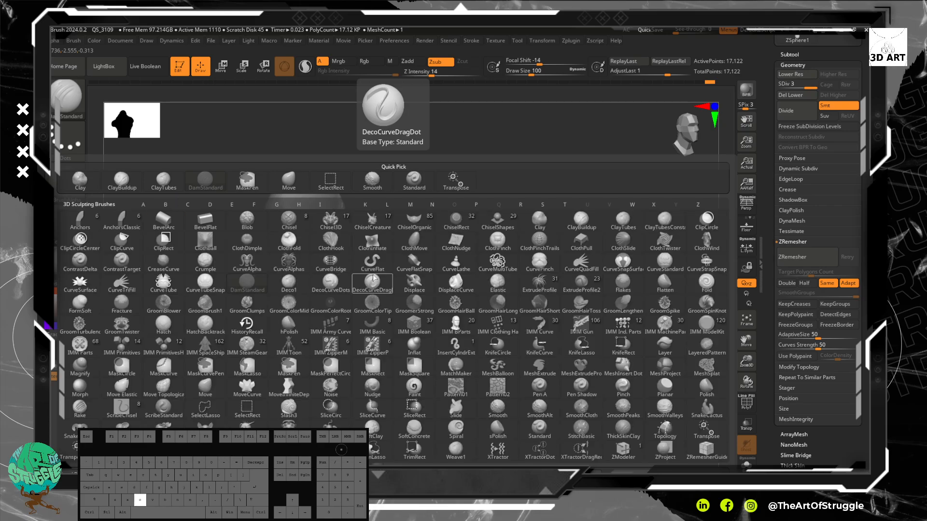
{"action": "left_click", "coordinate": [373, 279]}
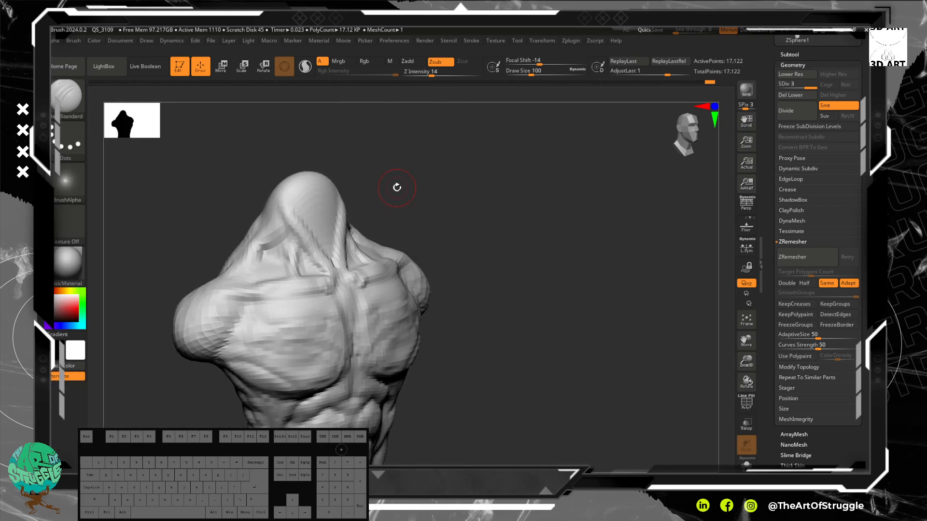
{"action": "key", "text": "b"}
{"action": "key", "text": "c"}
{"action": "key", "text": "t"}
{"action": "left_click_drag", "start_coordinate": [434, 215], "coordinate": [415, 219]}
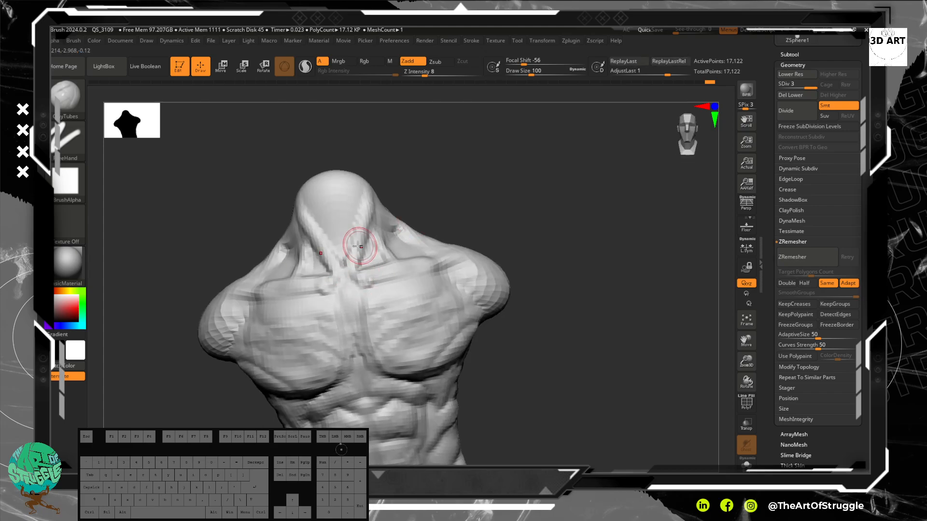
{"action": "key", "text": "ctrl+z"}
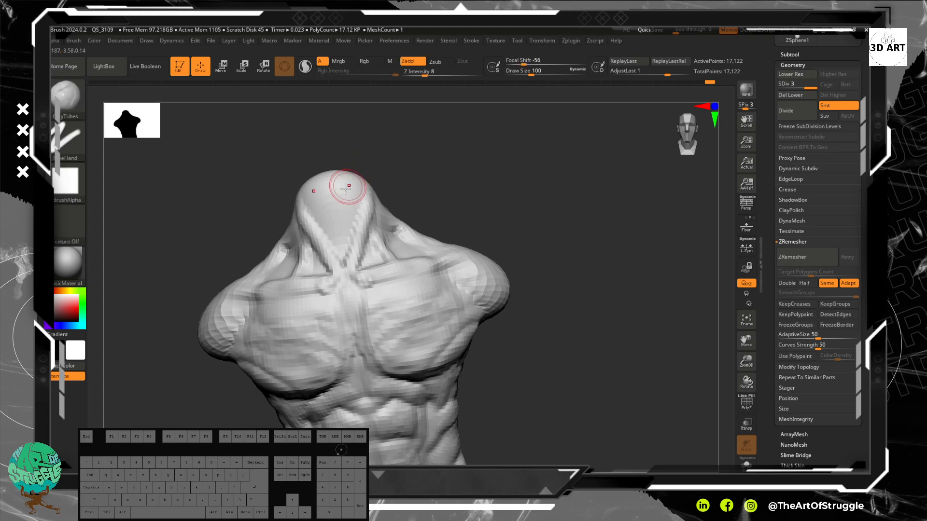
{"action": "key", "text": "bracketleft"}
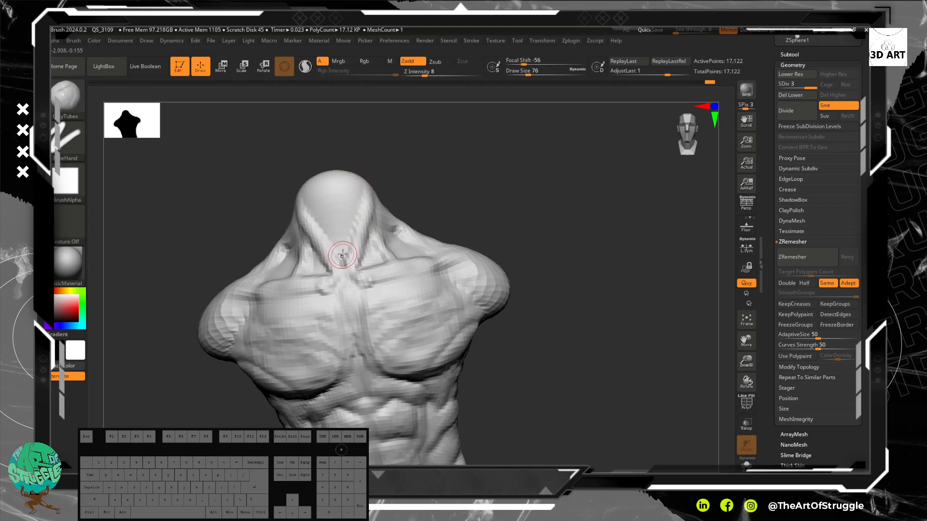
{"action": "key", "text": "ctrl+z"}
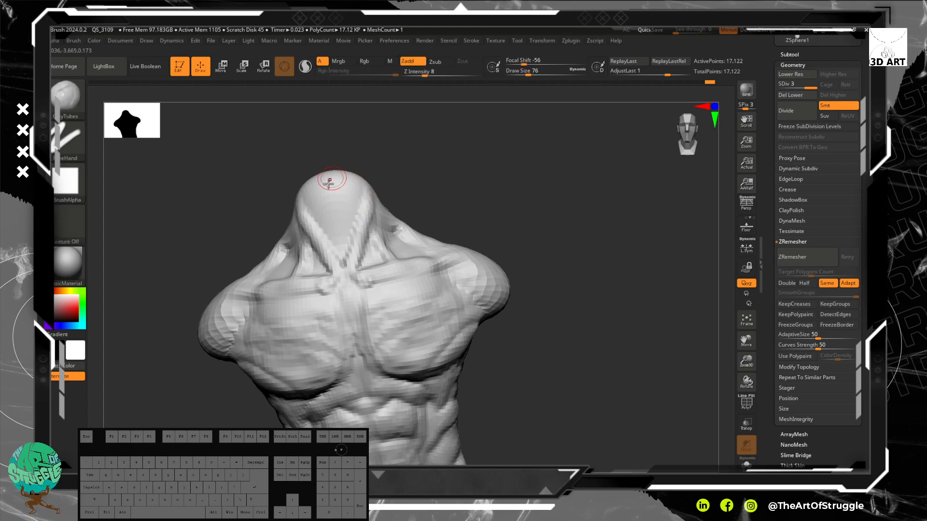
- Carve the hollow between the lower ends of the V-shaped neck muscles with DamStandard and smooth it
{"action": "key", "text": "b"}
{"action": "key", "text": "d"}
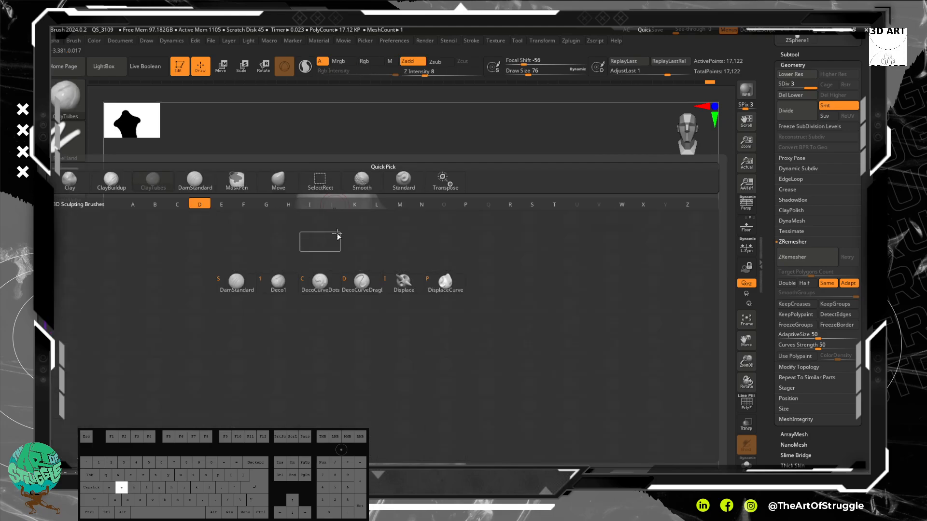
{"action": "key", "text": "s"}
{"action": "left_click_drag", "start_coordinate": [341, 264], "coordinate": [342, 265]}
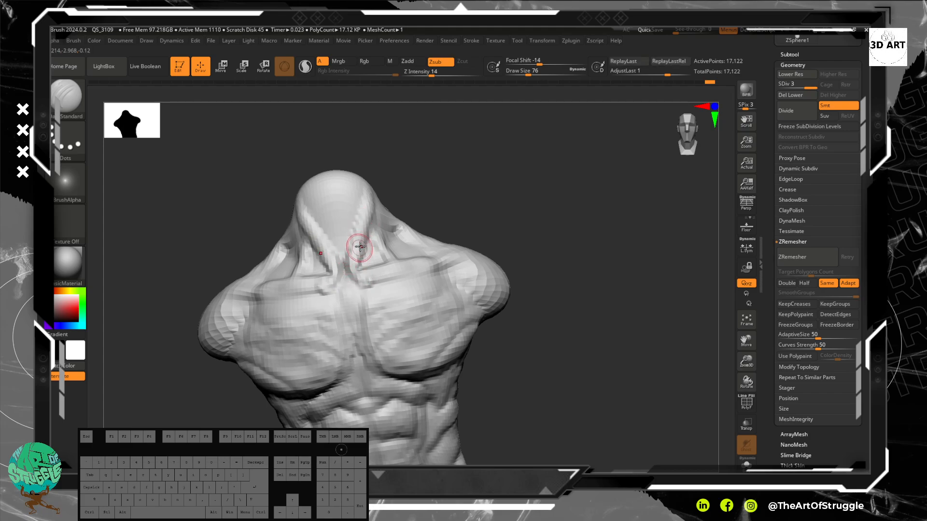
{"action": "key", "text": "shift"}
{"action": "left_click_drag", "start_coordinate": [346, 245], "coordinate": [357, 263], "text": "shift"}
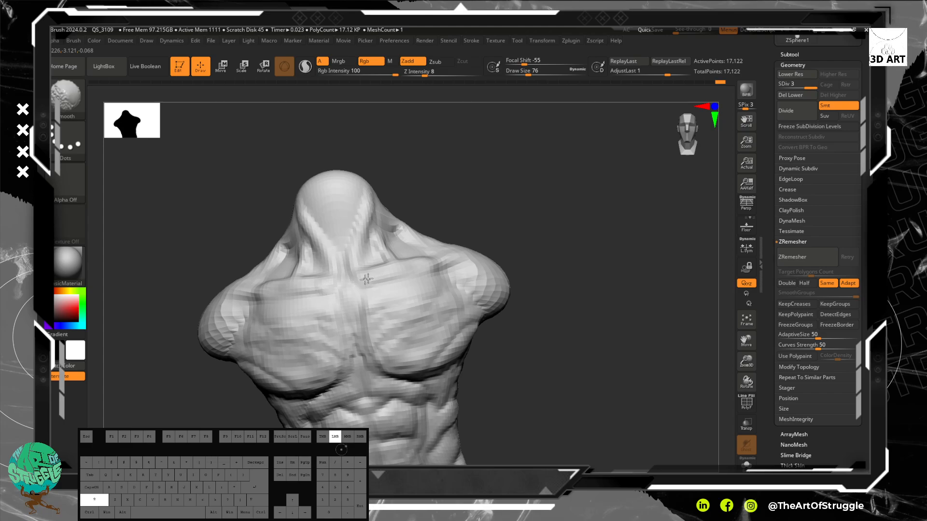
- Smooth the collarbones and the upper edge of the chest outward toward the shoulders
{"action": "left_click_drag", "start_coordinate": [377, 280], "coordinate": [414, 275], "text": "shift"}
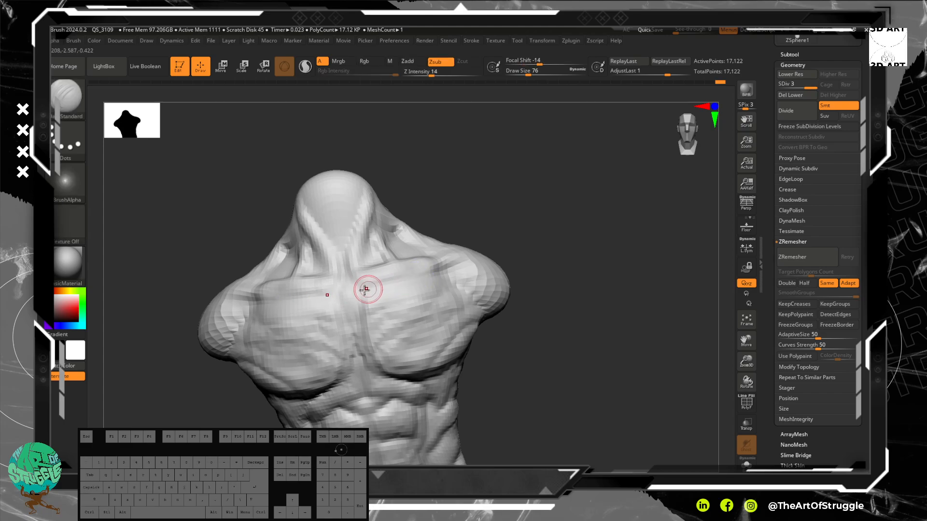
{"action": "left_click_drag", "start_coordinate": [387, 283], "coordinate": [424, 274], "text": "shift"}
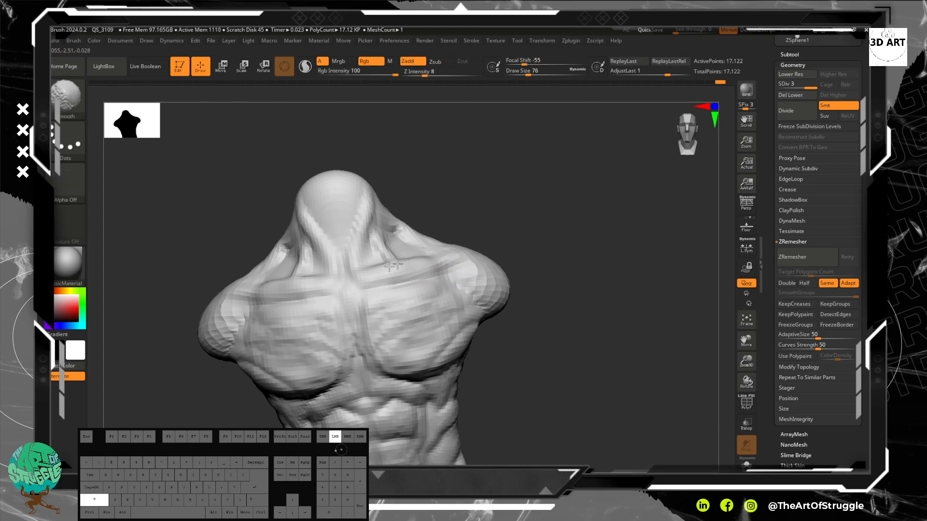
{"action": "mouse_move", "coordinate": [381, 262]}
{"action": "left_mouse_down", "text": "shift"}
{"action": "mouse_move", "coordinate": [452, 229]}
{"action": "mouse_move", "coordinate": [502, 221]}
{"action": "mouse_move", "coordinate": [499, 230]}
{"action": "left_mouse_up", "text": "shift"}
- Carve muscle-fibre grooves fanning out from the sternum across the pectorals with DamStandard
{"action": "mouse_move", "coordinate": [436, 257]}
{"action": "left_mouse_down"}
{"action": "mouse_move", "coordinate": [447, 261]}
{"action": "mouse_move", "coordinate": [437, 273]}
{"action": "mouse_move", "coordinate": [522, 235]}
{"action": "mouse_move", "coordinate": [519, 306]}
{"action": "mouse_move", "coordinate": [534, 238]}
{"action": "left_mouse_up"}
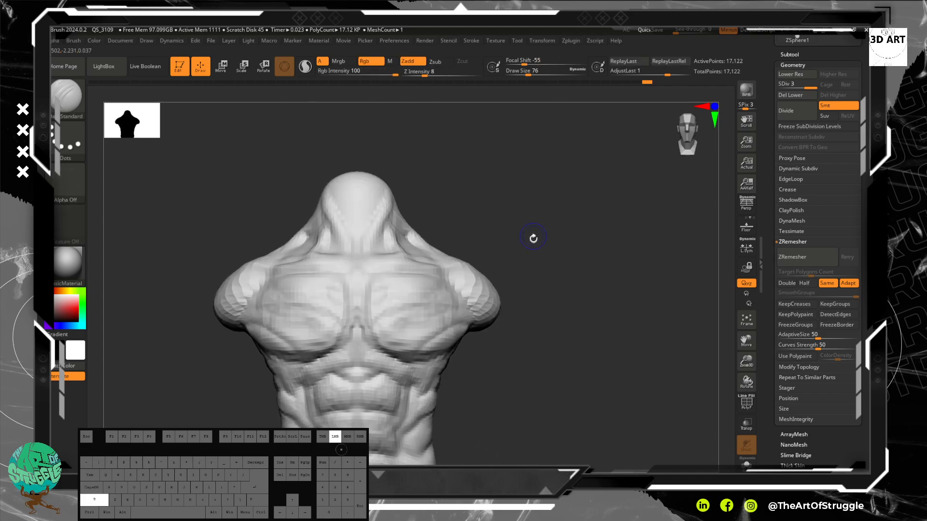
{"action": "left_click_drag", "start_coordinate": [535, 309], "coordinate": [548, 348], "text": "alt"}
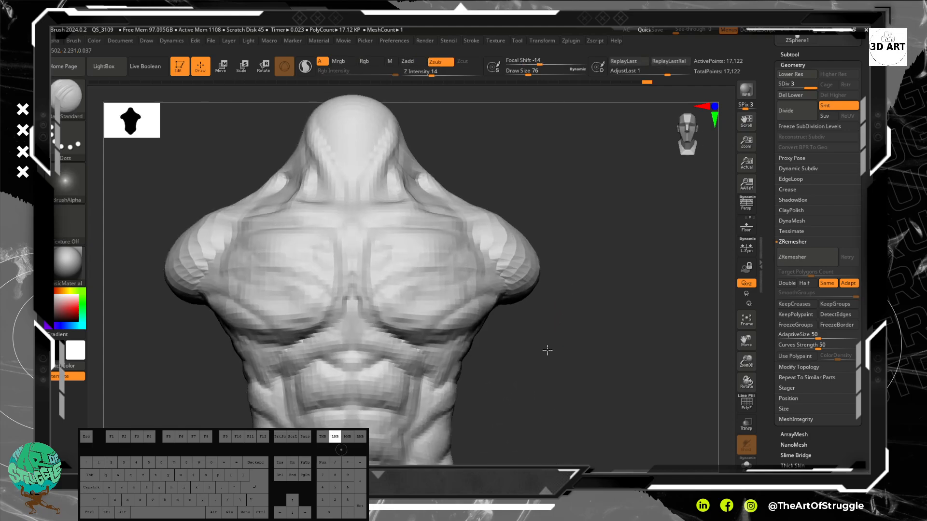
{"action": "mouse_move", "coordinate": [409, 255]}
{"action": "left_mouse_down"}
{"action": "mouse_move", "coordinate": [381, 274]}
{"action": "mouse_move", "coordinate": [370, 315]}
{"action": "mouse_move", "coordinate": [409, 308]}
{"action": "mouse_move", "coordinate": [402, 311]}
{"action": "left_mouse_up"}
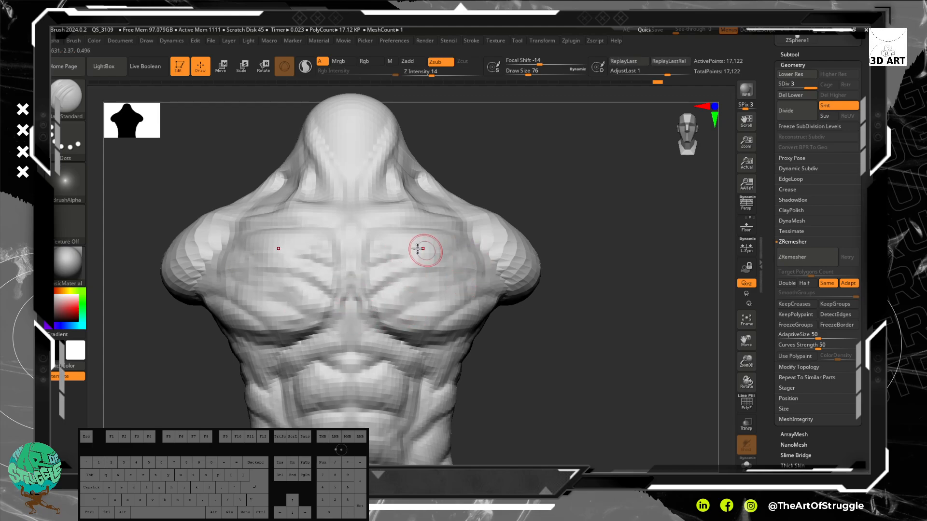
{"action": "left_click_drag", "start_coordinate": [373, 242], "coordinate": [420, 229]}
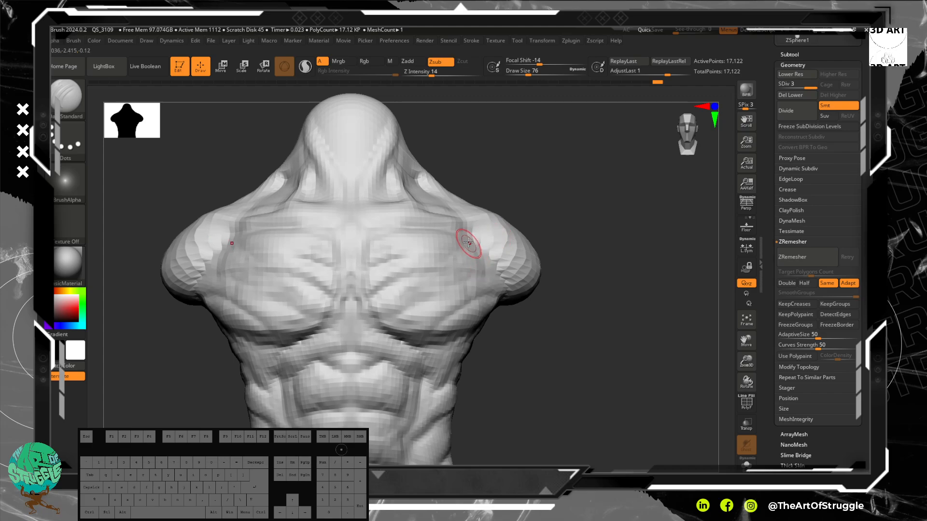
- Pull the deltoids down into short upper-arm stumps and reshape the bottom of the pelvis with Move at Draw Size 216
{"action": "left_click_drag", "start_coordinate": [562, 314], "coordinate": [537, 348], "text": "alt"}
{"action": "left_click_drag", "start_coordinate": [586, 365], "coordinate": [544, 286], "text": "alt"}
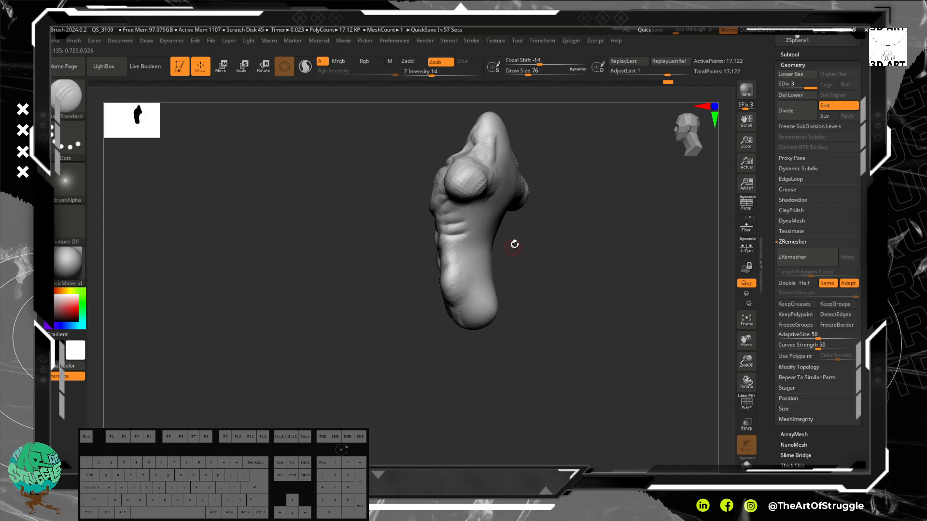
{"action": "mouse_move", "coordinate": [513, 245]}
{"action": "left_mouse_down"}
{"action": "mouse_move", "coordinate": [577, 207]}
{"action": "mouse_move", "coordinate": [526, 188]}
{"action": "mouse_move", "coordinate": [549, 238]}
{"action": "mouse_move", "coordinate": [507, 188]}
{"action": "left_mouse_up"}
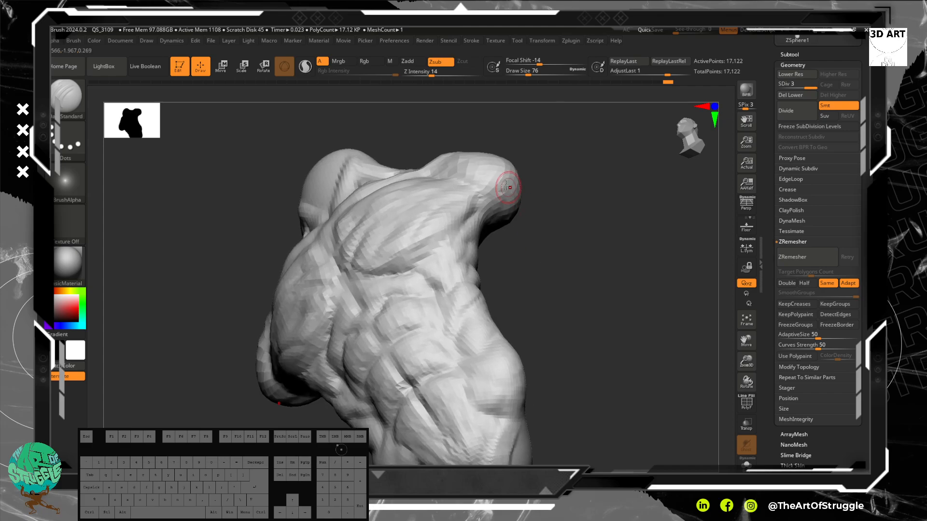
{"action": "mouse_move", "coordinate": [562, 201]}
{"action": "left_mouse_down"}
{"action": "mouse_move", "coordinate": [606, 255]}
{"action": "mouse_move", "coordinate": [484, 184]}
{"action": "left_mouse_up"}
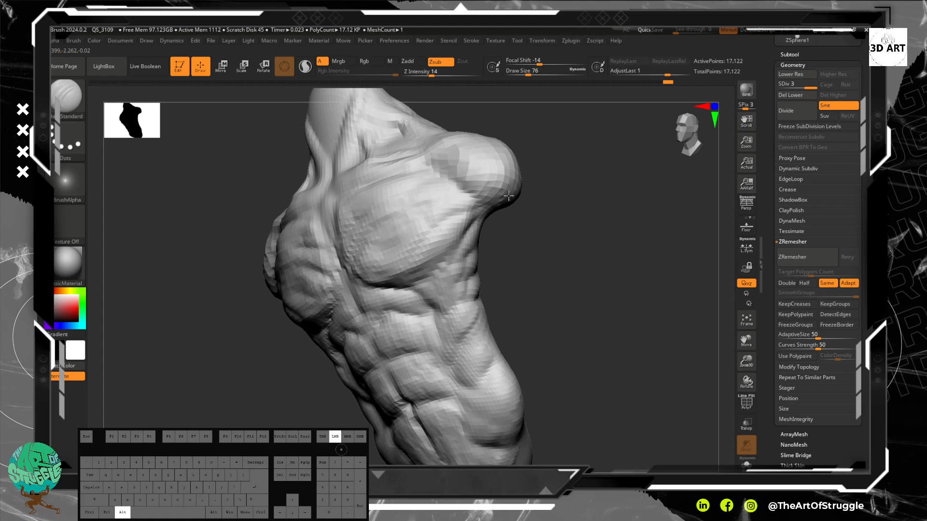
{"action": "mouse_move", "coordinate": [487, 186]}
{"action": "left_mouse_down"}
{"action": "mouse_move", "coordinate": [530, 225]}
{"action": "mouse_move", "coordinate": [552, 217]}
{"action": "left_mouse_up"}
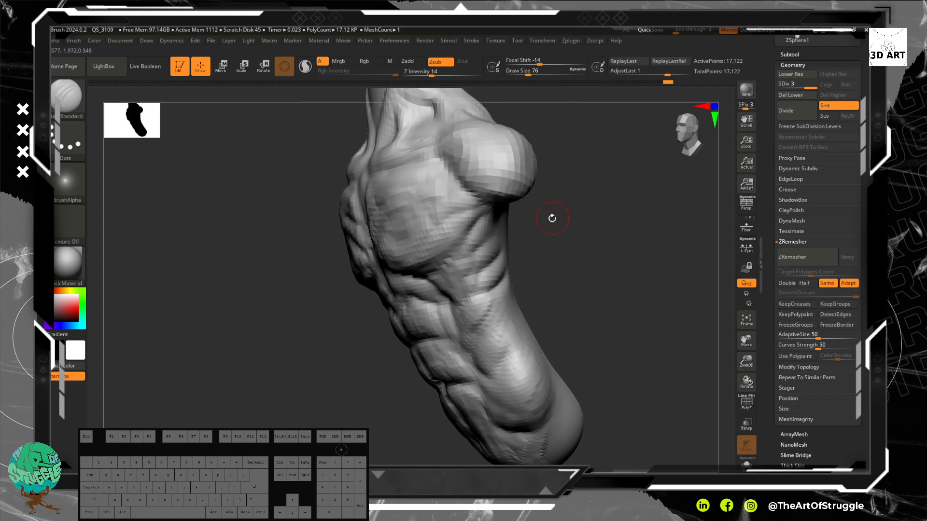
{"action": "key", "text": "b"}
{"action": "key", "text": "m"}
{"action": "key", "text": "v"}
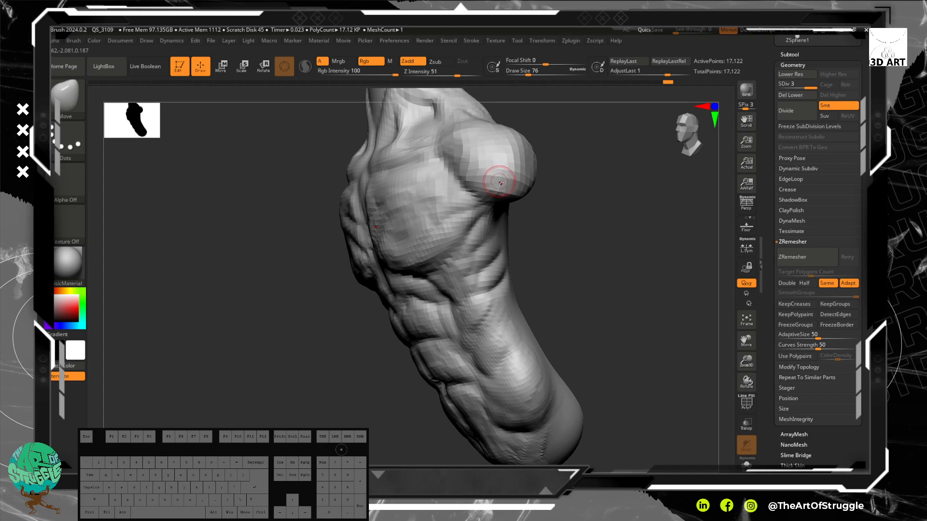
{"action": "key", "text": "bracketright"}
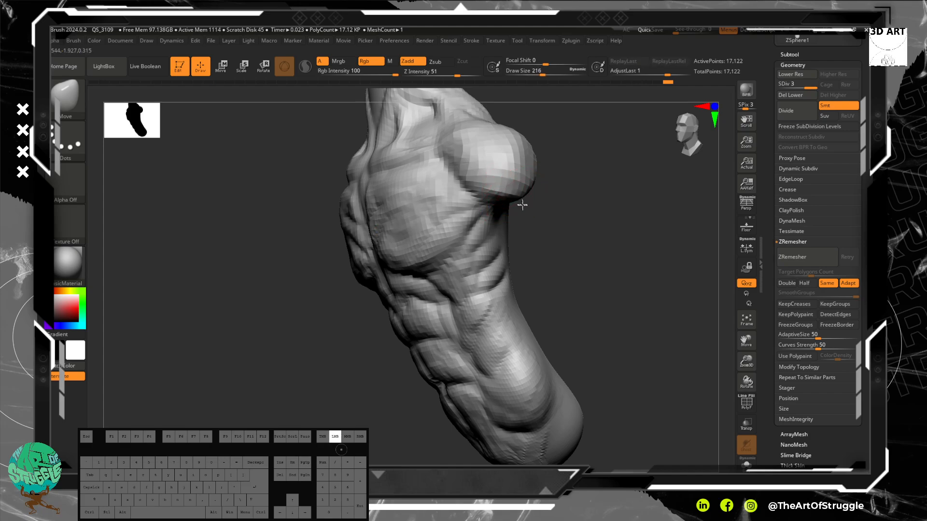
{"action": "mouse_move", "coordinate": [607, 250]}
{"action": "left_mouse_down", "text": "shift"}
{"action": "mouse_move", "coordinate": [578, 248]}
{"action": "mouse_move", "coordinate": [586, 304]}
{"action": "mouse_move", "coordinate": [578, 248]}
{"action": "mouse_move", "coordinate": [597, 248]}
{"action": "mouse_move", "coordinate": [581, 304]}
{"action": "mouse_move", "coordinate": [571, 305]}
{"action": "mouse_move", "coordinate": [567, 234]}
{"action": "mouse_move", "coordinate": [559, 242]}
{"action": "mouse_move", "coordinate": [546, 229]}
{"action": "left_mouse_up", "text": "shift"}
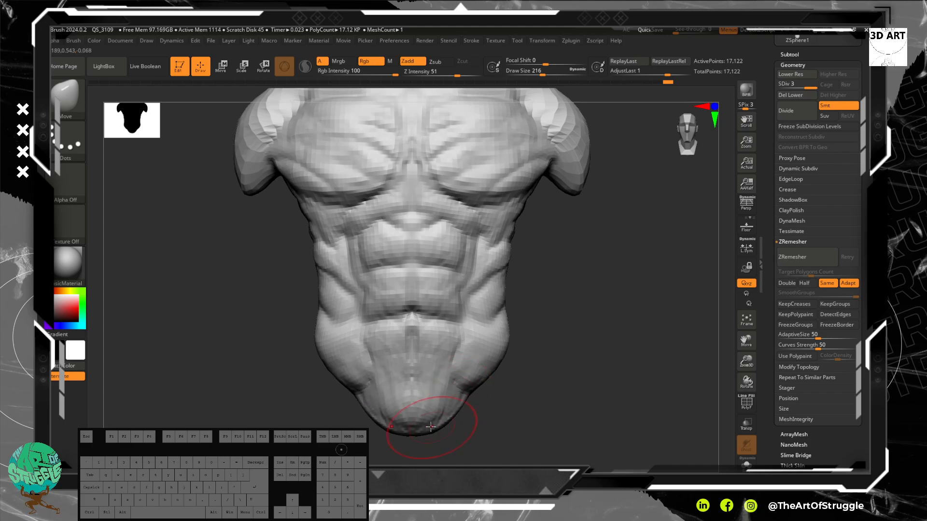
{"action": "left_click_drag", "start_coordinate": [635, 372], "coordinate": [488, 372]}
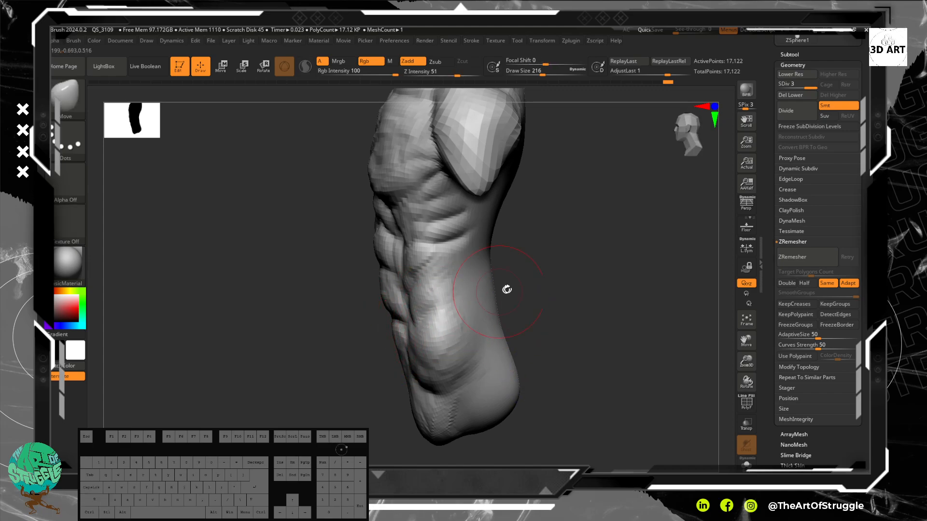
{"action": "mouse_move", "coordinate": [507, 289]}
{"action": "left_mouse_down", "text": "alt"}
{"action": "mouse_move", "coordinate": [589, 289]}
{"action": "mouse_move", "coordinate": [573, 223]}
{"action": "mouse_move", "coordinate": [423, 212]}
{"action": "left_mouse_up", "text": "alt"}
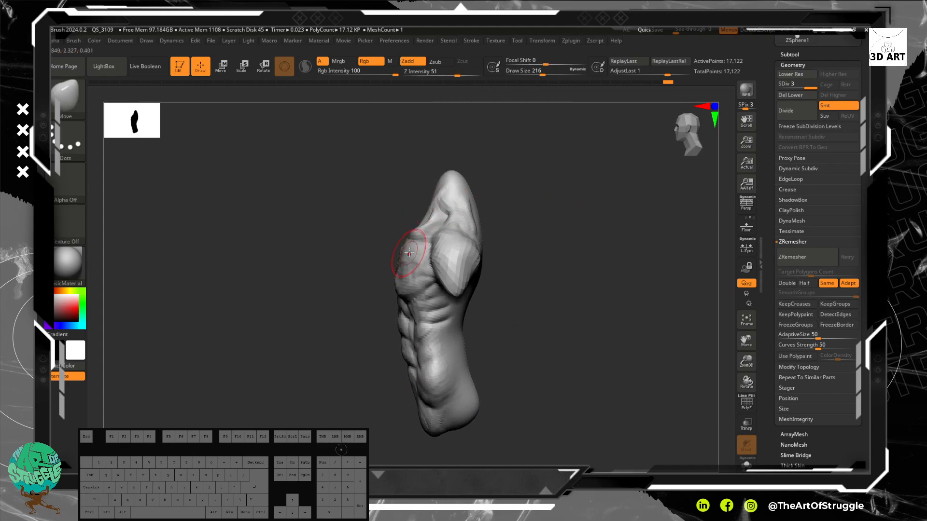
- Try to reshape the chest's front profile in side view with Move at Draw Size 344
{"action": "left_click_drag", "start_coordinate": [408, 259], "coordinate": [406, 266]}
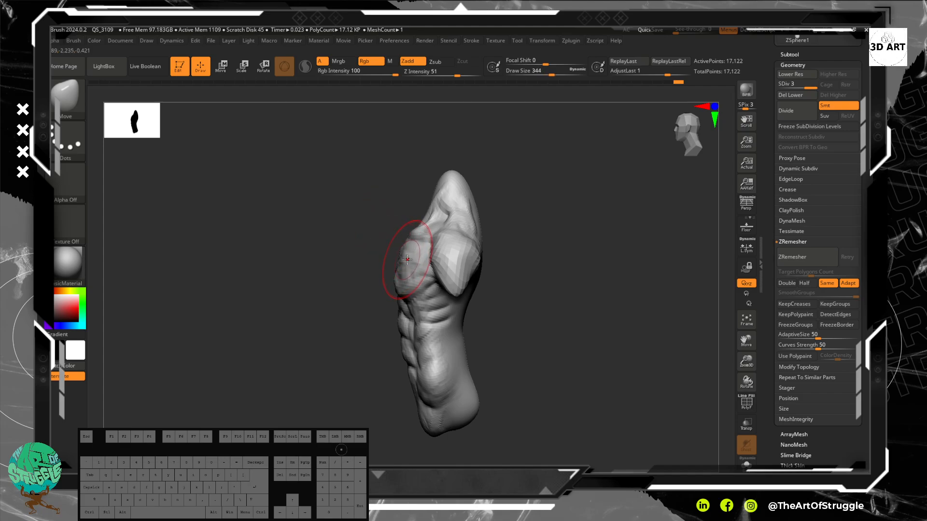
{"action": "mouse_move", "coordinate": [401, 260]}
{"action": "left_mouse_down"}
{"action": "mouse_move", "coordinate": [397, 271]}
{"action": "mouse_move", "coordinate": [415, 263]}
{"action": "mouse_move", "coordinate": [404, 248]}
{"action": "left_mouse_up"}
{"action": "key", "text": "ctrl+z"}
{"action": "key", "text": "ctrl+z"}
- Reshape the upper back's profile and the shoulder-blade area with Move at Draw Size 356
{"action": "left_click_drag", "start_coordinate": [500, 263], "coordinate": [550, 290]}
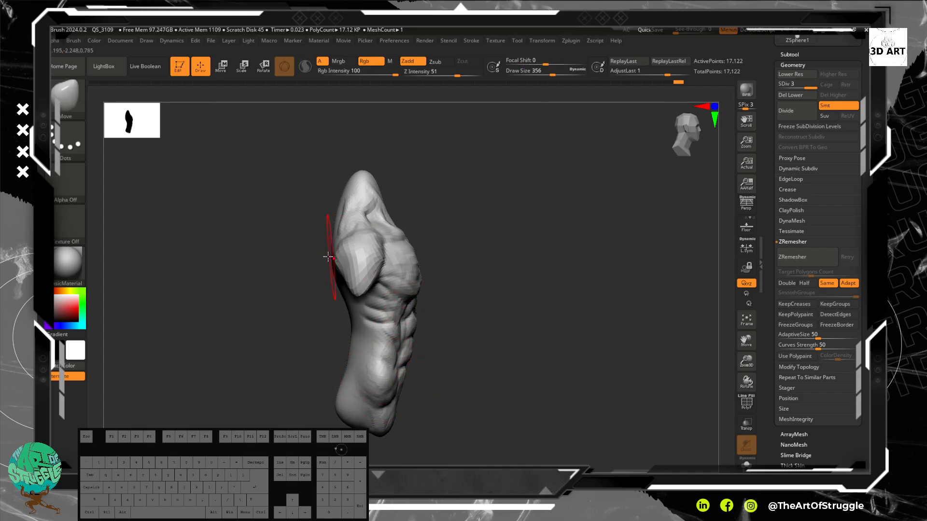
{"action": "left_click_drag", "start_coordinate": [345, 258], "coordinate": [335, 267]}
{"action": "left_click_drag", "start_coordinate": [496, 238], "coordinate": [538, 238]}
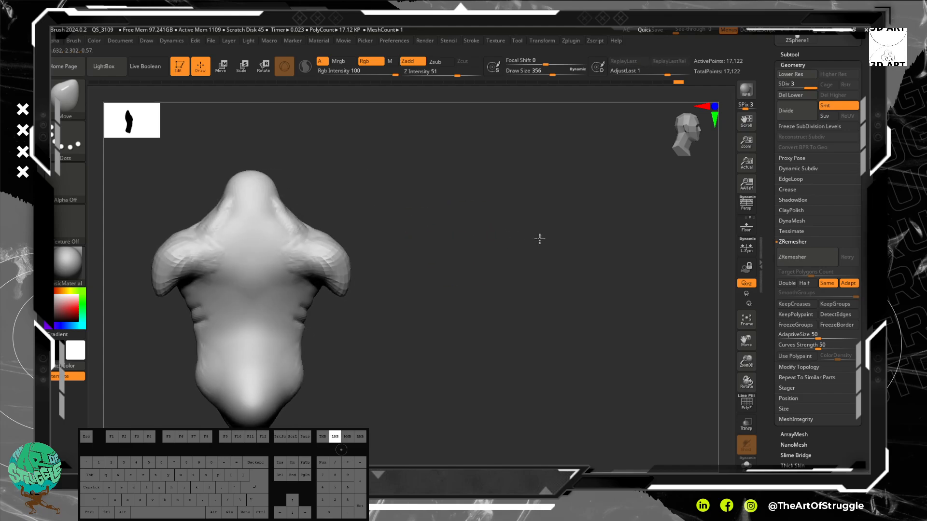
{"action": "key", "text": "shift"}
{"action": "mouse_move", "coordinate": [368, 256]}
{"action": "left_mouse_down", "text": "shift"}
{"action": "mouse_move", "coordinate": [382, 201]}
{"action": "mouse_move", "coordinate": [375, 271]}
{"action": "left_mouse_up", "text": "shift"}
{"action": "left_click_drag", "start_coordinate": [279, 265], "coordinate": [281, 265]}
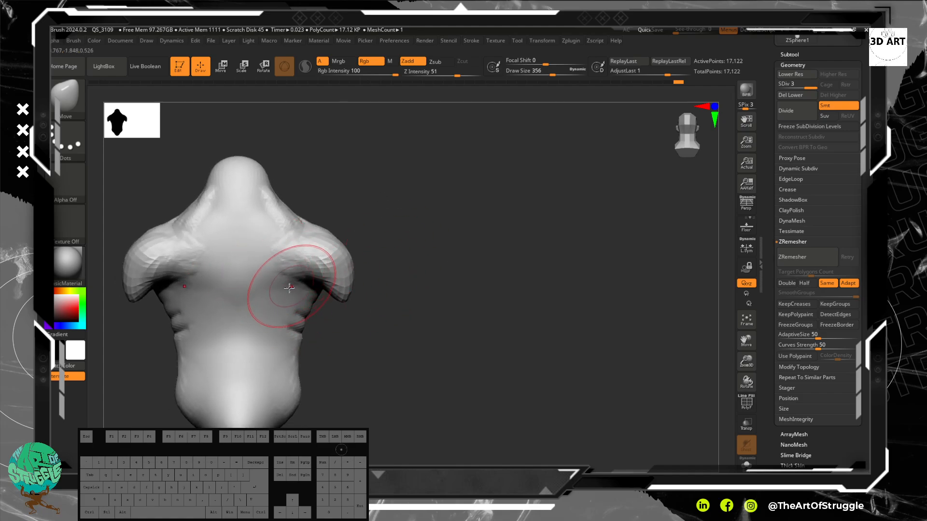
{"action": "left_click_drag", "start_coordinate": [417, 318], "coordinate": [435, 319]}
{"action": "key", "text": "alt"}
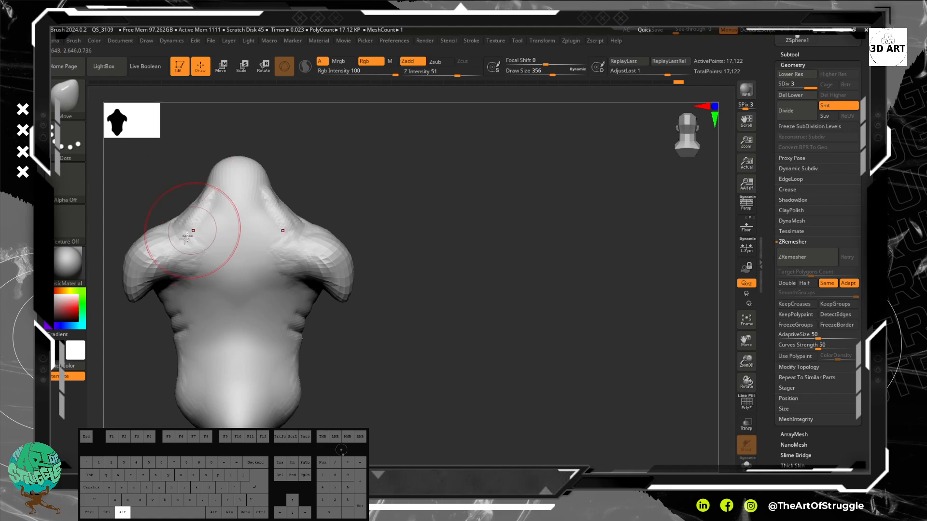
- Carve a broad spine furrow from the nape to the mid back and define the trapezius slopes with DamStandard at Draw Size 308
{"action": "key", "text": "b"}
{"action": "key", "text": "s"}
{"action": "key", "text": "t"}
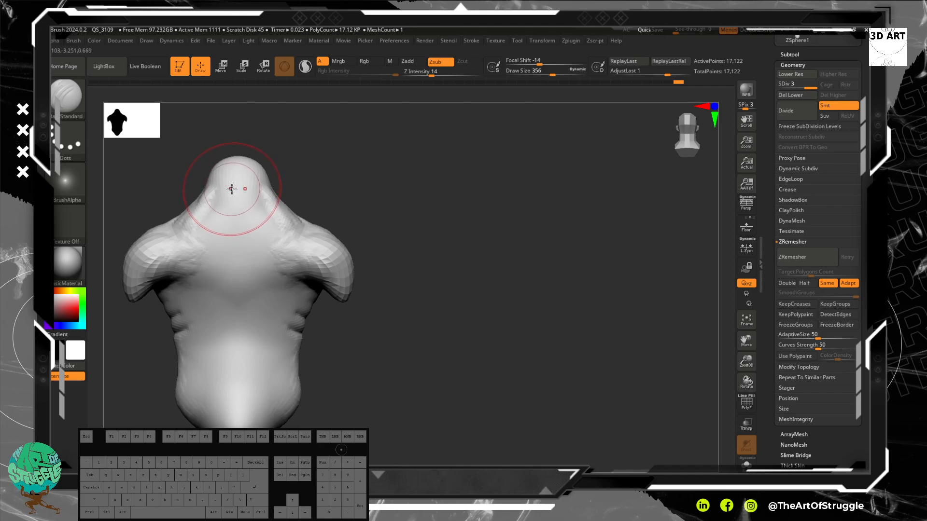
{"action": "key", "text": "bracketleft"}
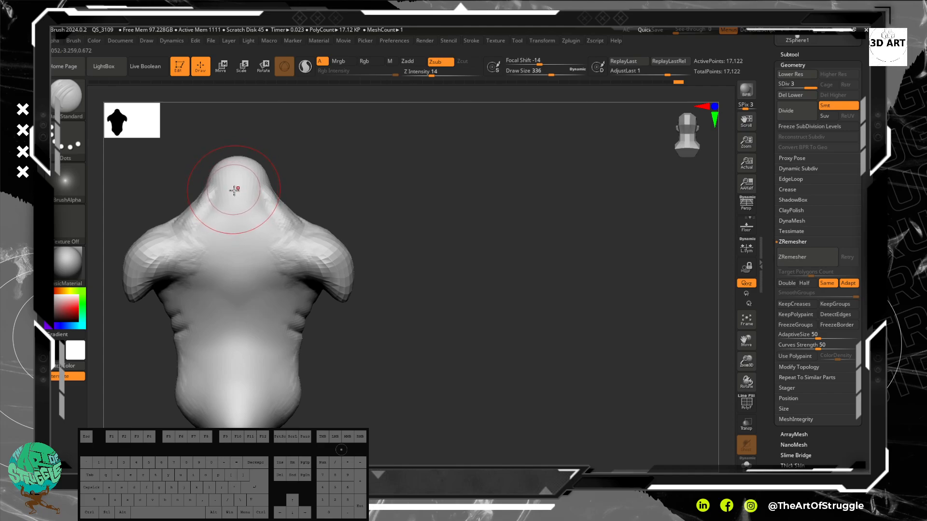
{"action": "key", "text": "bracketleft"}
{"action": "key", "text": "bracketleft"}
{"action": "key", "text": "bracketleft"}
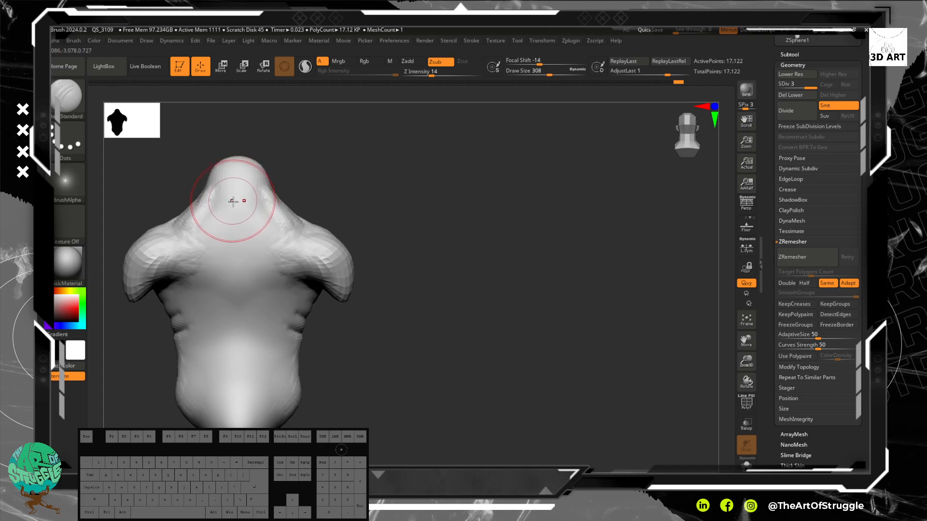
{"action": "mouse_move", "coordinate": [232, 188]}
{"action": "left_mouse_down"}
{"action": "mouse_move", "coordinate": [236, 231]}
{"action": "mouse_move", "coordinate": [228, 242]}
{"action": "left_mouse_up"}
{"action": "left_click_drag", "start_coordinate": [230, 239], "coordinate": [231, 319]}
{"action": "mouse_move", "coordinate": [192, 209]}
{"action": "left_mouse_down"}
{"action": "mouse_move", "coordinate": [168, 232]}
{"action": "mouse_move", "coordinate": [176, 207]}
{"action": "mouse_move", "coordinate": [201, 186]}
{"action": "left_mouse_up"}
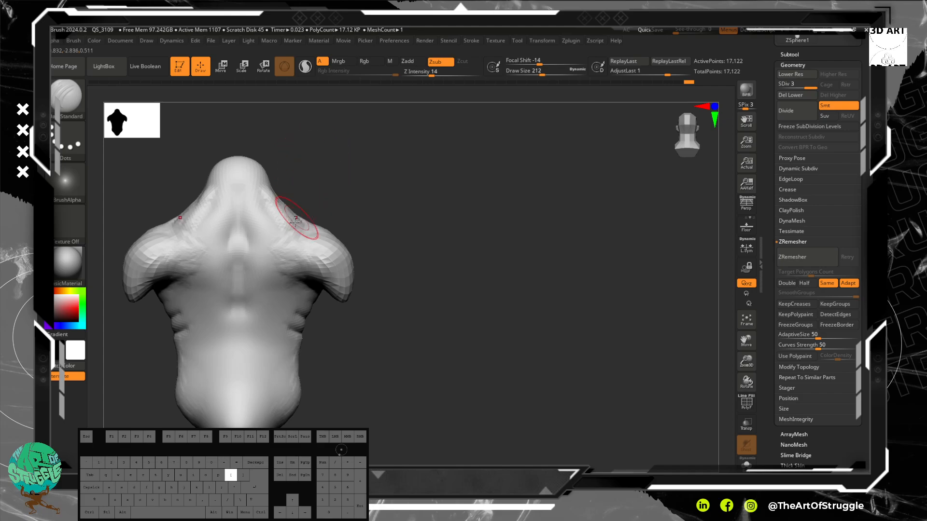
- Carve the shoulder blades' inner edges and the diagonal lower trapezius borders with DamStandard at Draw Size 68
{"action": "key", "text": "["}
{"action": "key", "text": "["}
{"action": "key", "text": "["}
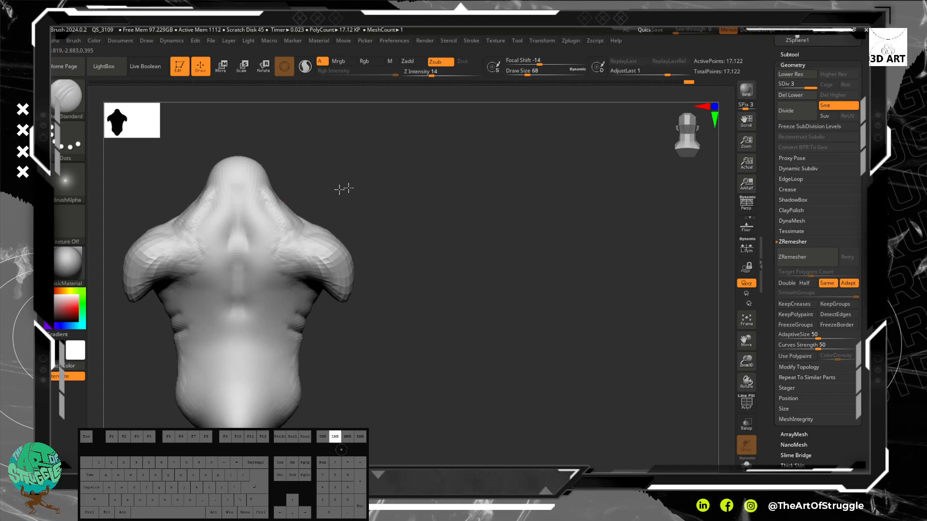
{"action": "mouse_move", "coordinate": [343, 188]}
{"action": "left_mouse_down"}
{"action": "mouse_move", "coordinate": [289, 237]}
{"action": "mouse_move", "coordinate": [306, 236]}
{"action": "mouse_move", "coordinate": [267, 282]}
{"action": "left_mouse_up"}
{"action": "mouse_move", "coordinate": [414, 305]}
{"action": "left_mouse_down", "text": "alt"}
{"action": "mouse_move", "coordinate": [416, 276]}
{"action": "mouse_move", "coordinate": [428, 321]}
{"action": "mouse_move", "coordinate": [393, 297]}
{"action": "left_mouse_up", "text": "alt"}
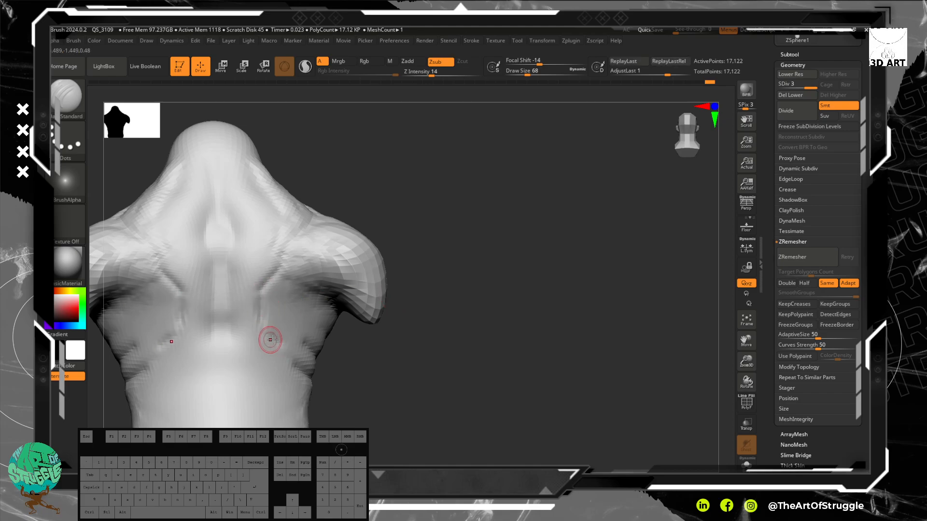
{"action": "left_click_drag", "start_coordinate": [270, 358], "coordinate": [251, 382]}
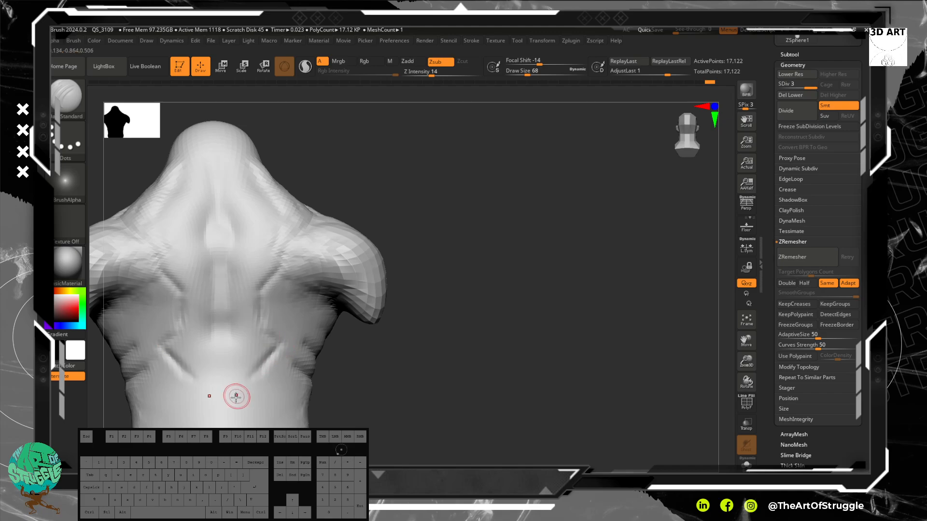
- Carve narrow grooves along both sides of the spine and join the lower trapezius borders into a V
{"action": "left_click_drag", "start_coordinate": [234, 307], "coordinate": [238, 376]}
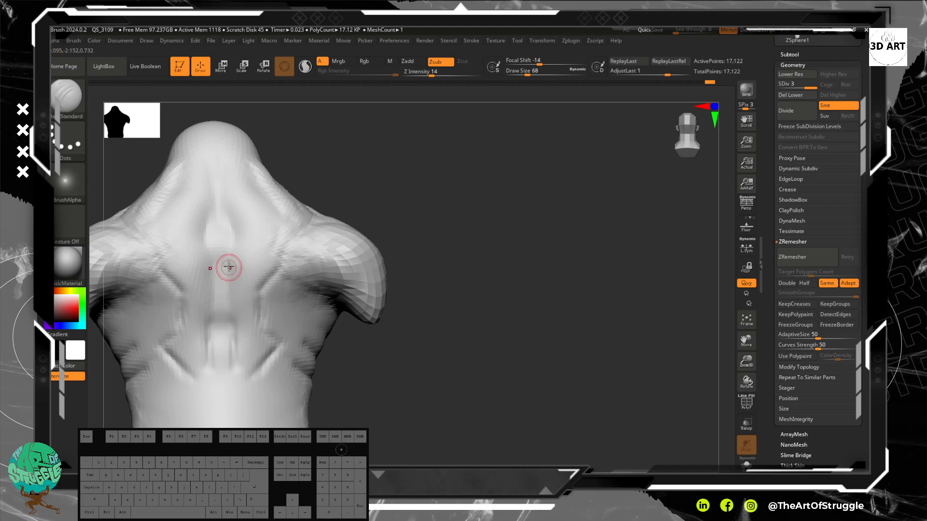
{"action": "left_click_drag", "start_coordinate": [227, 267], "coordinate": [228, 277]}
{"action": "mouse_move", "coordinate": [228, 362]}
{"action": "left_mouse_down"}
{"action": "mouse_move", "coordinate": [222, 269]}
{"action": "mouse_move", "coordinate": [221, 307]}
{"action": "left_mouse_up"}
{"action": "left_click_drag", "start_coordinate": [226, 379], "coordinate": [229, 390]}
- Carve diagonal grooves spreading from the lower spine toward the hips, undoing the stray extra stroke
{"action": "left_click_drag", "start_coordinate": [372, 365], "coordinate": [372, 274], "text": "alt"}
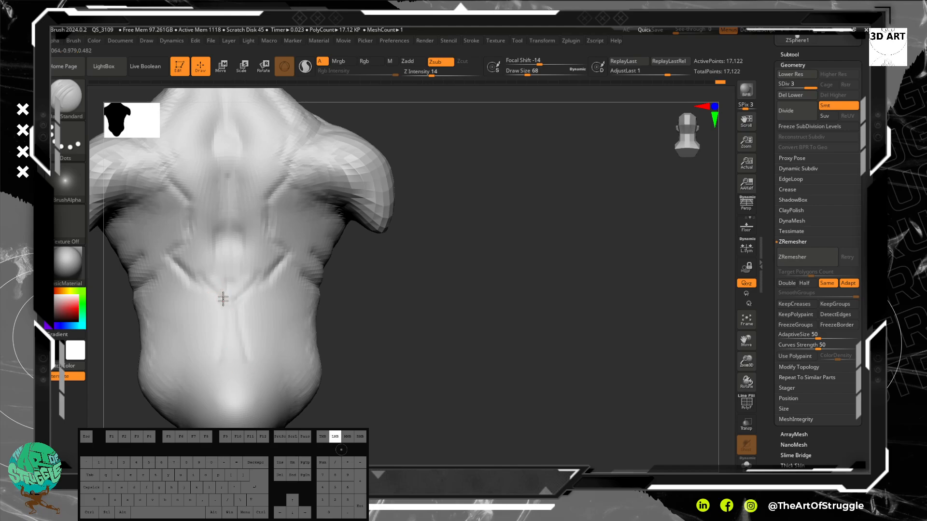
{"action": "left_click_drag", "start_coordinate": [214, 344], "coordinate": [188, 378]}
{"action": "left_click_drag", "start_coordinate": [221, 324], "coordinate": [199, 361]}
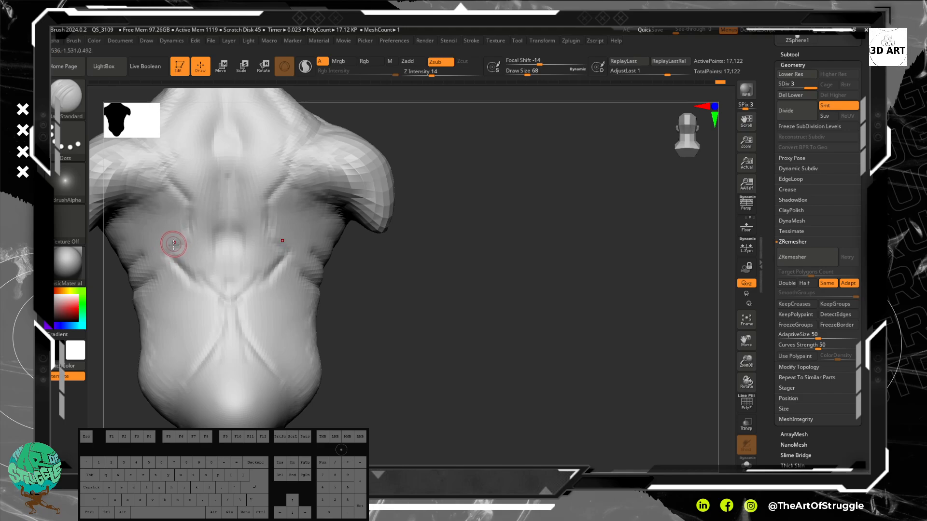
{"action": "mouse_move", "coordinate": [173, 246]}
{"action": "left_mouse_down"}
{"action": "mouse_move", "coordinate": [165, 258]}
{"action": "mouse_move", "coordinate": [185, 323]}
{"action": "left_mouse_up"}
{"action": "mouse_move", "coordinate": [223, 361]}
{"action": "left_mouse_down"}
{"action": "mouse_move", "coordinate": [201, 387]}
{"action": "mouse_move", "coordinate": [163, 380]}
{"action": "mouse_move", "coordinate": [180, 383]}
{"action": "mouse_move", "coordinate": [169, 388]}
{"action": "left_mouse_up"}
{"action": "key", "text": "ctrl+z"}
- Deepen the grooves running from the mid back toward the side ribs with DamStandard
{"action": "left_click_drag", "start_coordinate": [157, 347], "coordinate": [141, 354]}
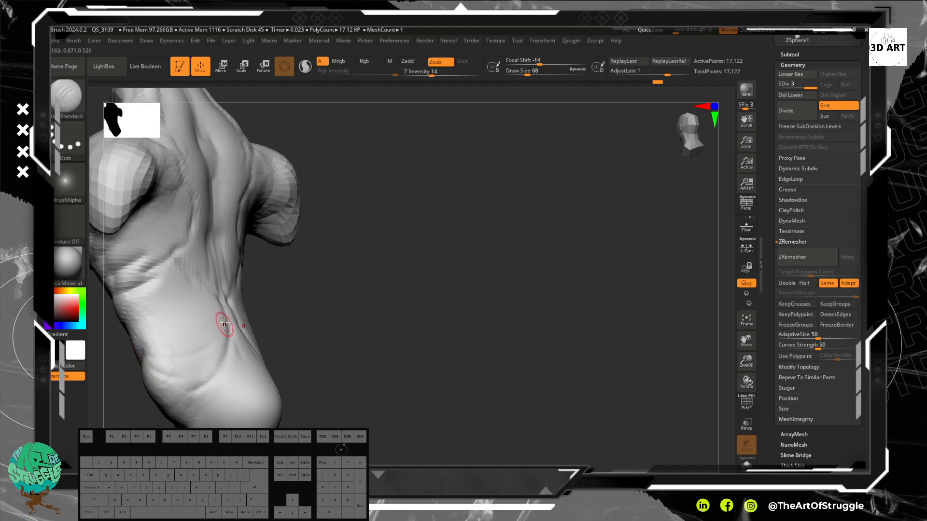
{"action": "left_click_drag", "start_coordinate": [211, 291], "coordinate": [174, 257]}
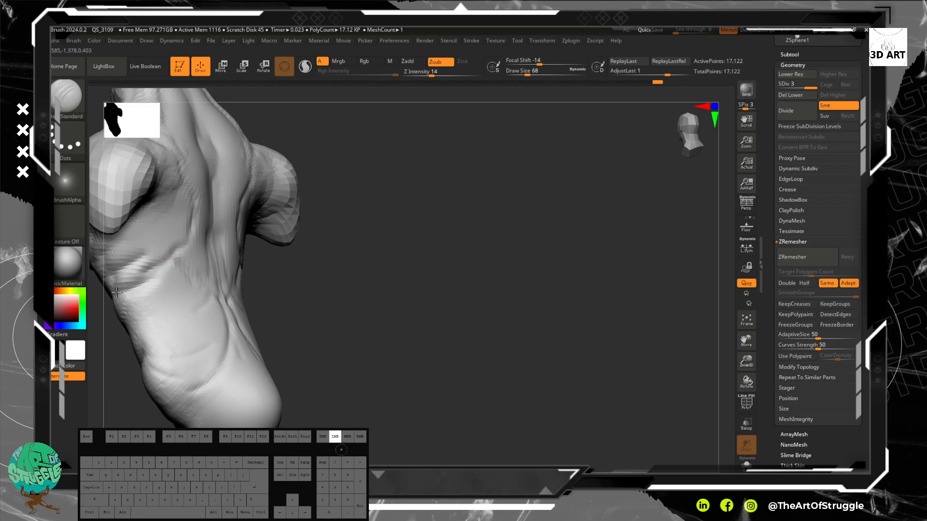
{"action": "left_click_drag", "start_coordinate": [116, 292], "coordinate": [121, 300]}
{"action": "mouse_move", "coordinate": [354, 305]}
{"action": "left_mouse_down"}
{"action": "mouse_move", "coordinate": [317, 325]}
{"action": "mouse_move", "coordinate": [328, 323]}
{"action": "left_mouse_up"}
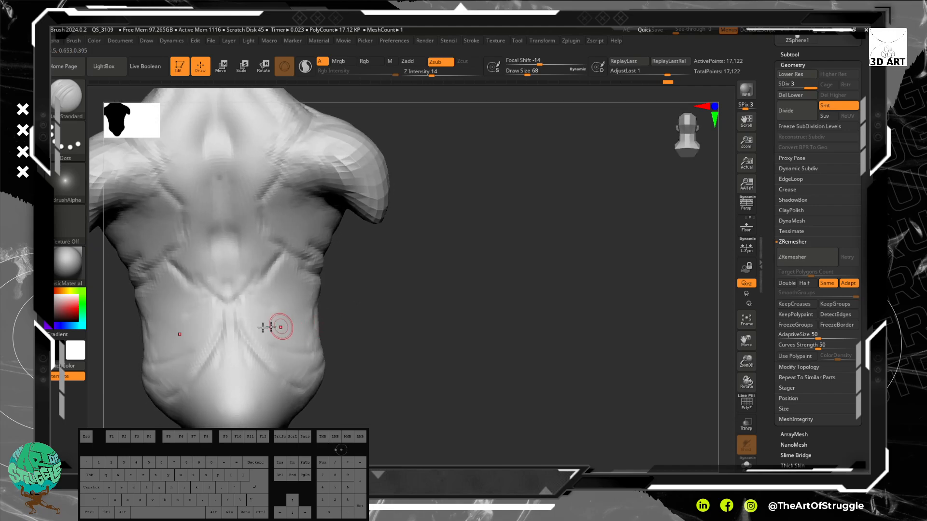
- Smooth the outer lower back and recarve the muscle grooves beside the lower spine
{"action": "mouse_move", "coordinate": [200, 324]}
{"action": "left_mouse_down", "text": "shift"}
{"action": "mouse_move", "coordinate": [191, 310]}
{"action": "mouse_move", "coordinate": [179, 343]}
{"action": "left_mouse_up", "text": "shift"}
{"action": "left_click_drag", "start_coordinate": [161, 364], "coordinate": [236, 343], "text": "shift"}
{"action": "mouse_move", "coordinate": [331, 337]}
{"action": "left_mouse_down", "text": "alt"}
{"action": "mouse_move", "coordinate": [377, 308]}
{"action": "mouse_move", "coordinate": [369, 306]}
{"action": "left_mouse_up", "text": "alt"}
{"action": "left_click_drag", "start_coordinate": [209, 311], "coordinate": [225, 327]}
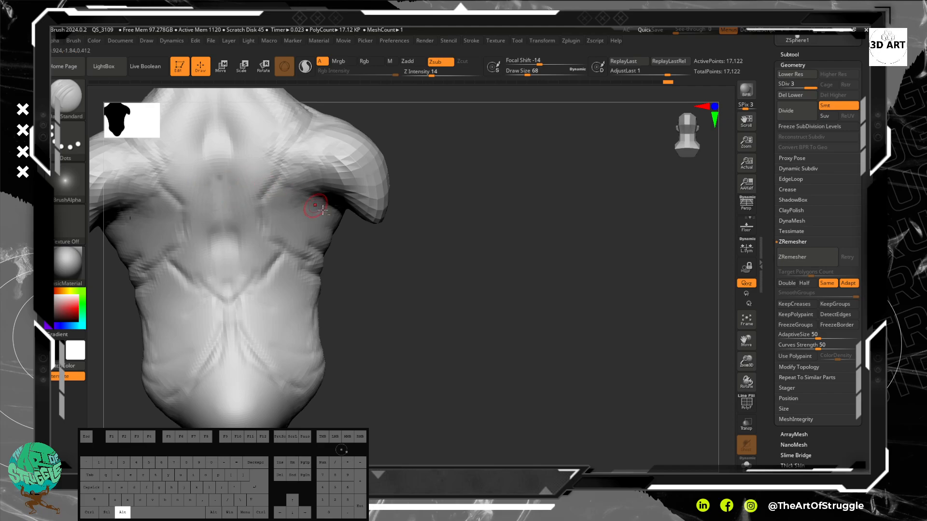
- Carve grooves down both sides of the back of the neck and out along the upper trapezius
{"action": "left_click_drag", "start_coordinate": [421, 277], "coordinate": [352, 302]}
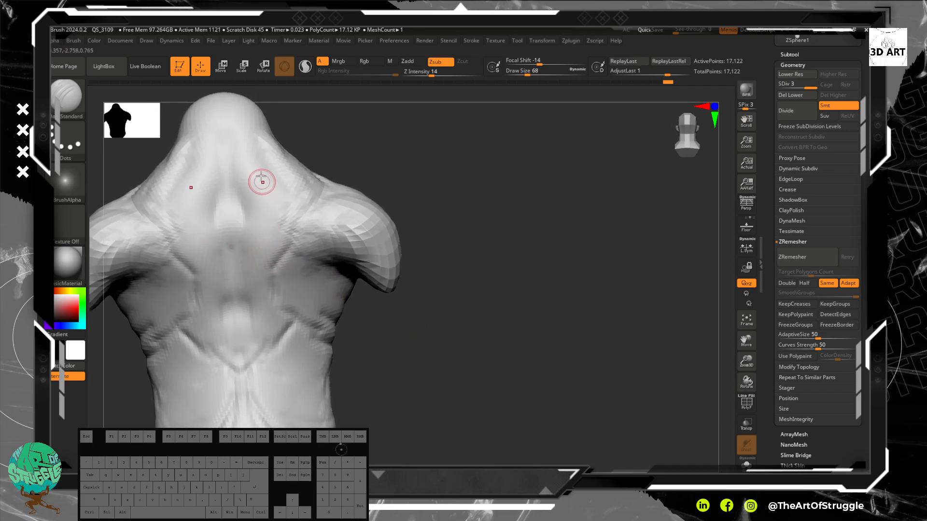
{"action": "left_click_drag", "start_coordinate": [256, 151], "coordinate": [246, 112]}
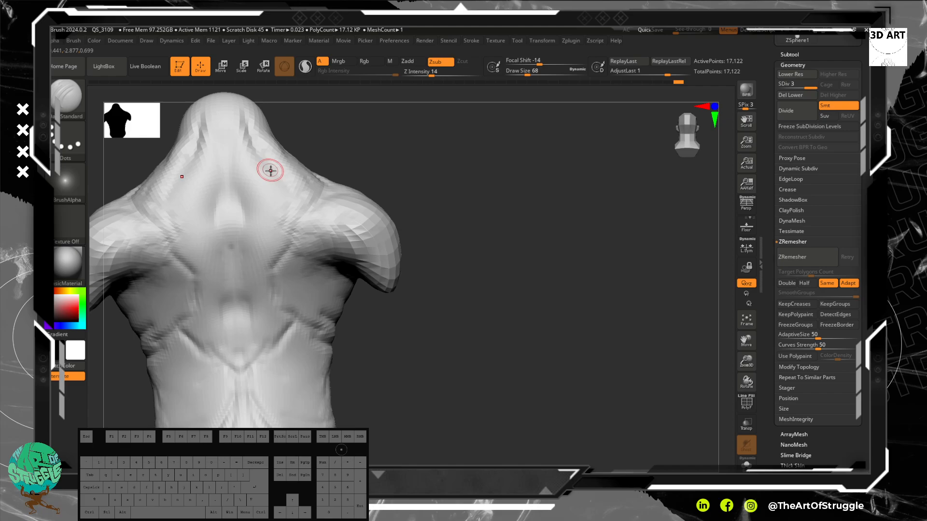
{"action": "mouse_move", "coordinate": [275, 174]}
{"action": "left_mouse_down"}
{"action": "mouse_move", "coordinate": [294, 187]}
{"action": "mouse_move", "coordinate": [282, 177]}
{"action": "left_mouse_up"}
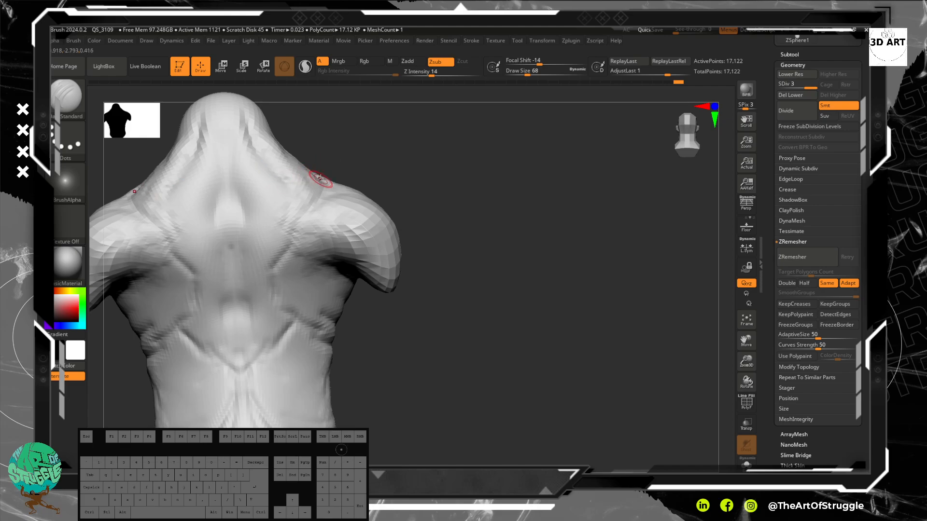
- Pull the trapezius slopes between neck and shoulders outward with Move at Draw Size 228
{"action": "key", "text": "b"}
{"action": "key", "text": "m"}
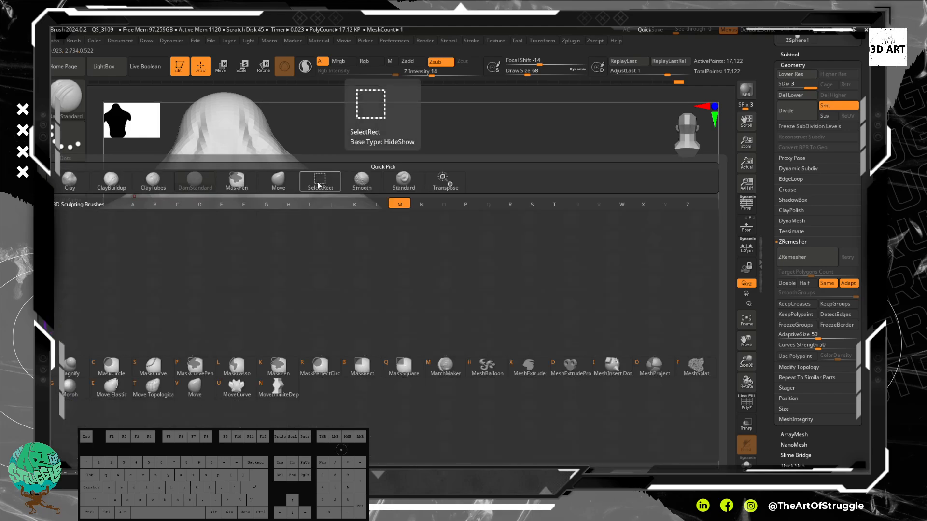
{"action": "key", "text": "v"}
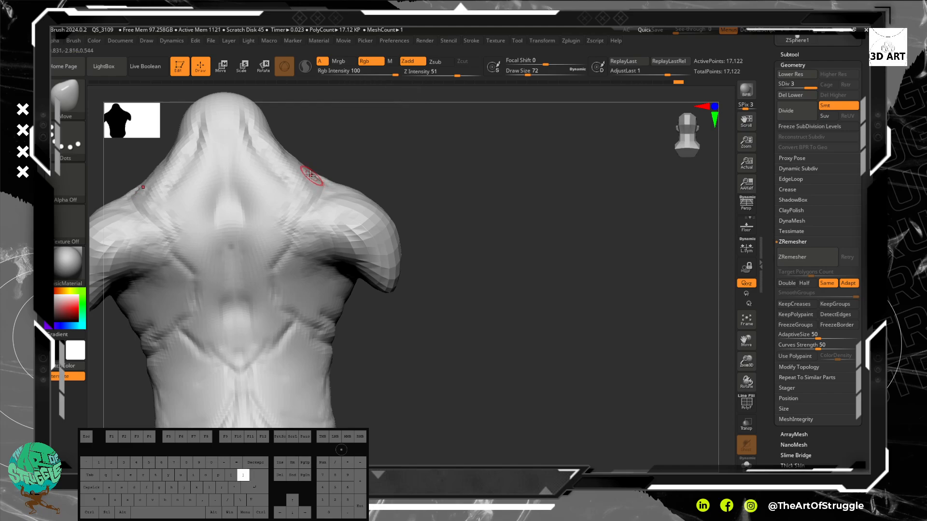
{"action": "key", "text": "bracketright"}
{"action": "key", "text": "bracketright"}
{"action": "key", "text": "bracketright"}
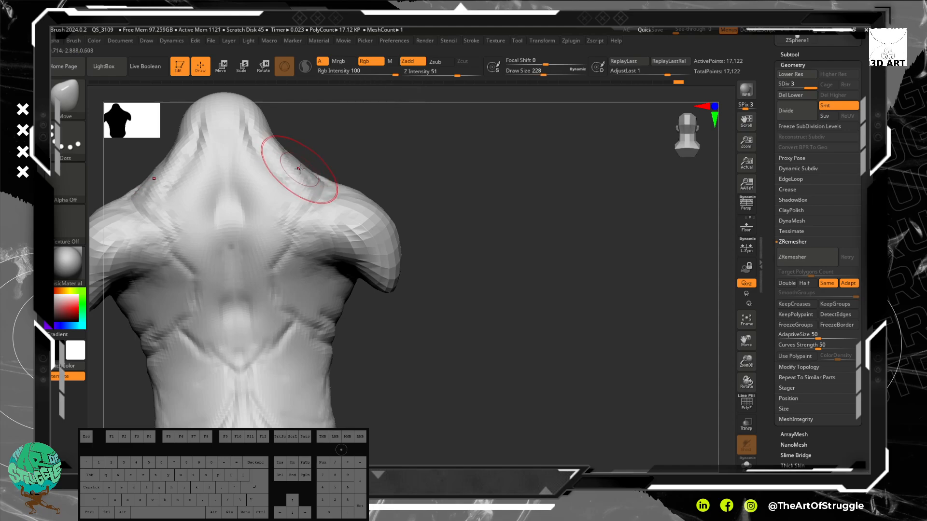
{"action": "mouse_move", "coordinate": [302, 169]}
{"action": "left_mouse_down"}
{"action": "mouse_move", "coordinate": [308, 159]}
{"action": "mouse_move", "coordinate": [293, 163]}
{"action": "left_mouse_up"}
{"action": "left_click_drag", "start_coordinate": [294, 164], "coordinate": [297, 162]}
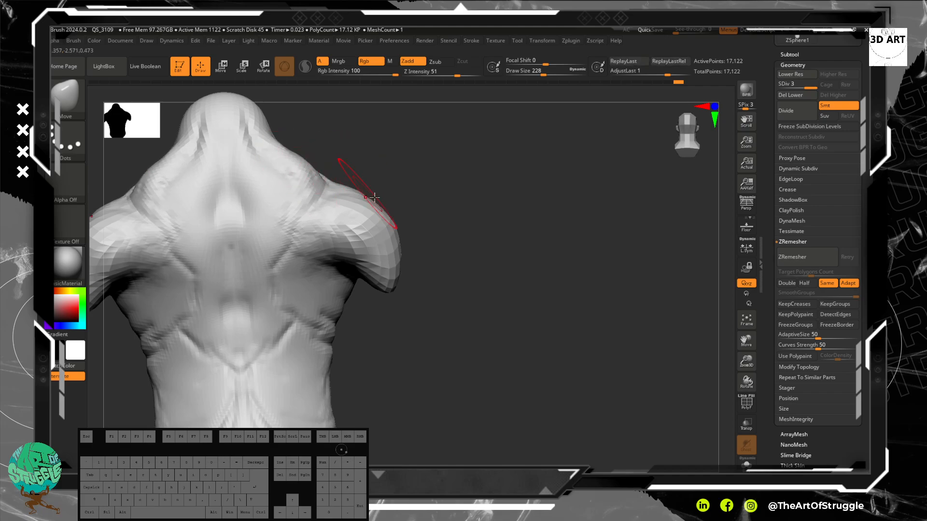
- Deepen the border from the rear deltoids down the shoulder blades' inner edges with DamStandard, reducing Draw Size to 124
{"action": "mouse_move", "coordinate": [437, 252]}
{"action": "left_mouse_down", "text": "alt"}
{"action": "mouse_move", "coordinate": [428, 211]}
{"action": "mouse_move", "coordinate": [445, 244]}
{"action": "mouse_move", "coordinate": [465, 201]}
{"action": "left_mouse_up", "text": "alt"}
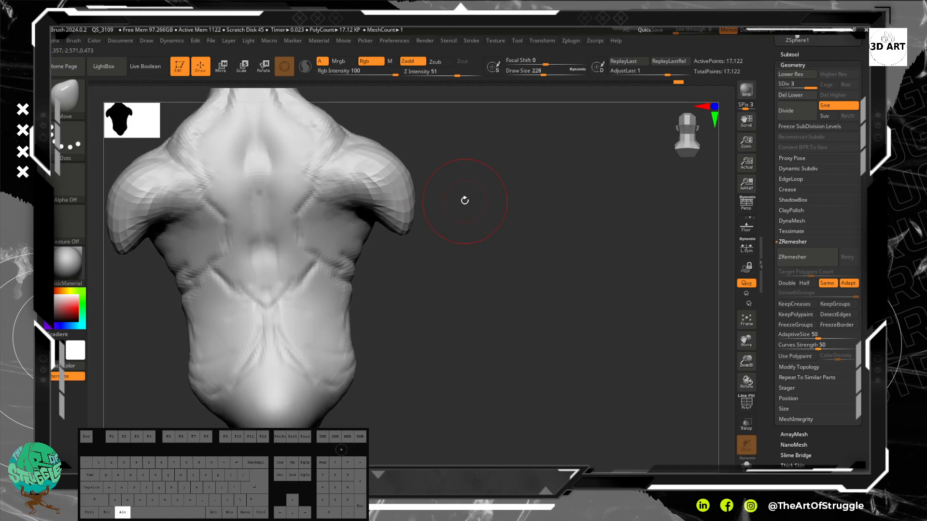
{"action": "key", "text": "b"}
{"action": "key", "text": "s"}
{"action": "key", "text": "t"}
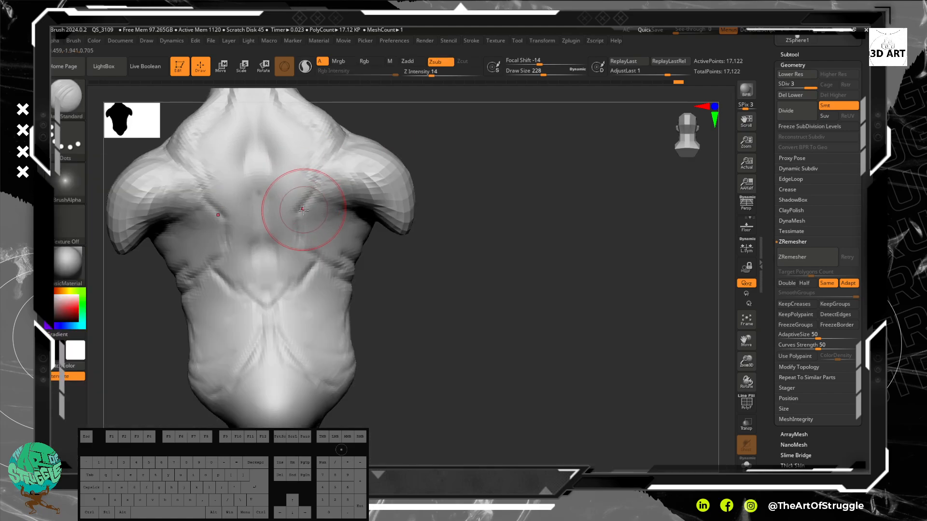
{"action": "key", "text": "bracketleft"}
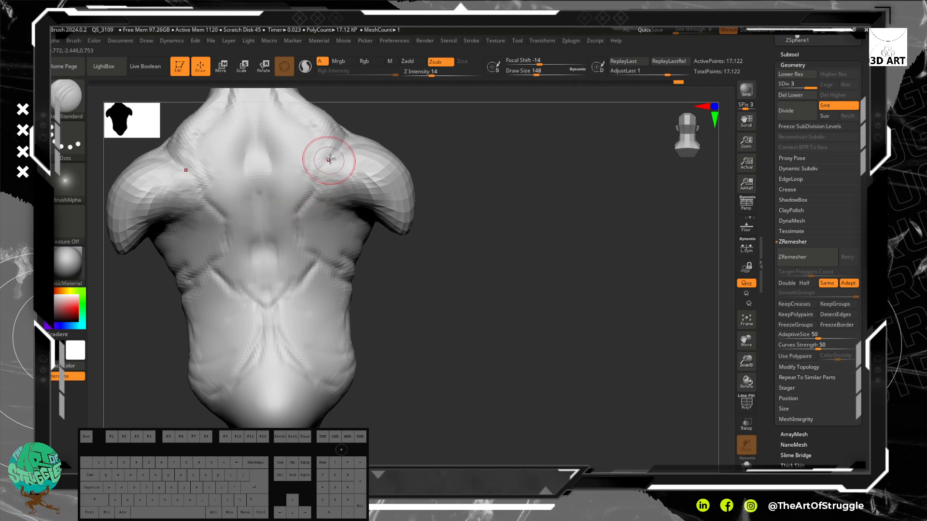
{"action": "mouse_move", "coordinate": [328, 160]}
{"action": "left_mouse_down"}
{"action": "mouse_move", "coordinate": [300, 217]}
{"action": "mouse_move", "coordinate": [307, 241]}
{"action": "left_mouse_up"}
{"action": "key", "text": "bracketleft"}
{"action": "left_click_drag", "start_coordinate": [306, 240], "coordinate": [308, 247]}
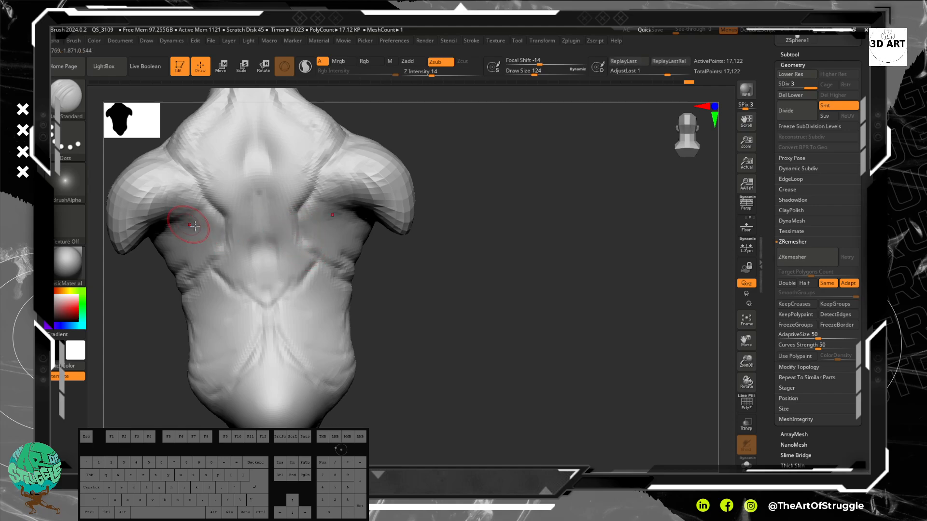
- Carve diagonal muscle grooves across the shoulder blades and upper lats below the rear deltoids with DamStandard
{"action": "left_click_drag", "start_coordinate": [184, 221], "coordinate": [223, 242]}
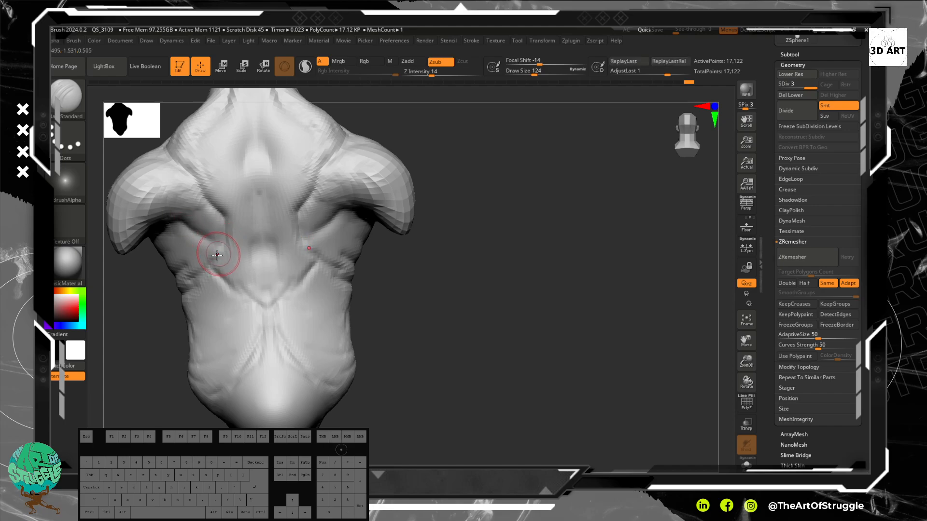
{"action": "left_click_drag", "start_coordinate": [157, 230], "coordinate": [192, 247]}
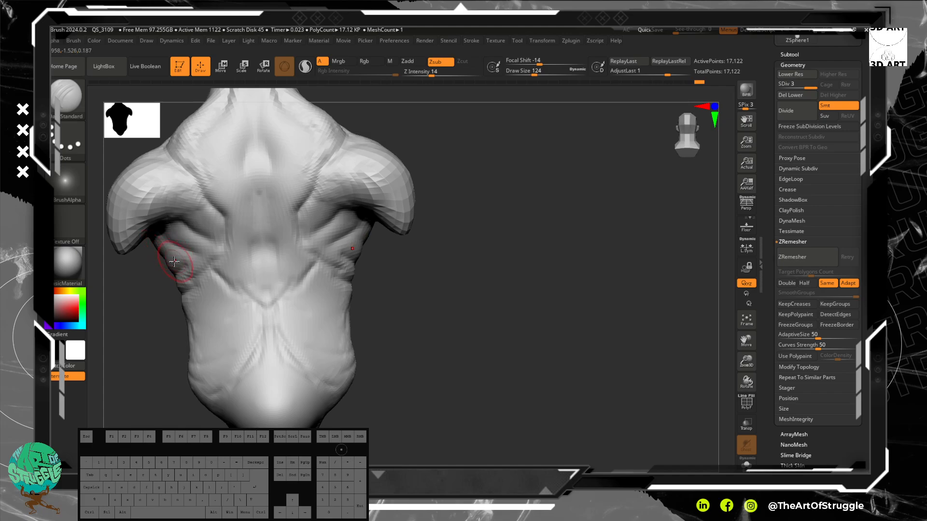
{"action": "left_click_drag", "start_coordinate": [191, 263], "coordinate": [164, 245]}
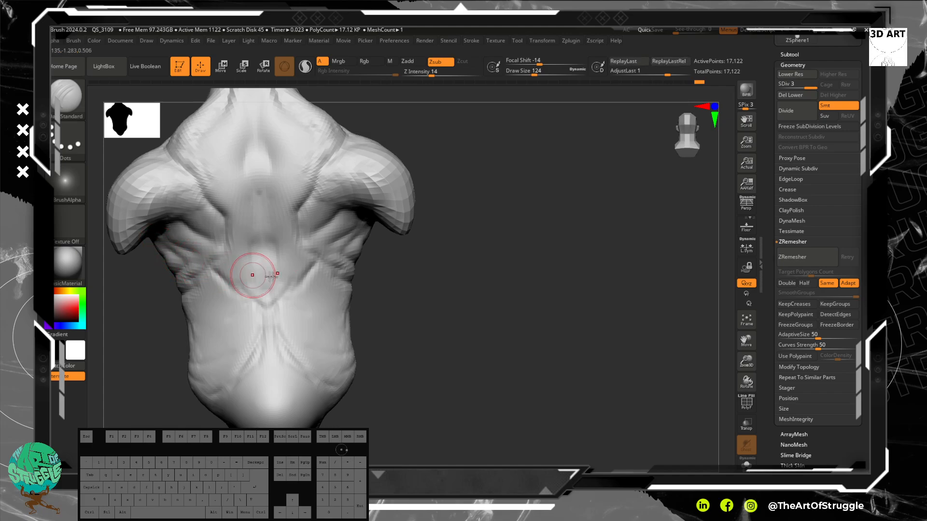
- Deepen the V-shaped lower trapezius edge and the spine grooves running down into it at Draw Size 124
{"action": "mouse_move", "coordinate": [422, 293]}
{"action": "left_mouse_down", "text": "alt"}
{"action": "mouse_move", "coordinate": [396, 225]}
{"action": "mouse_move", "coordinate": [433, 304]}
{"action": "mouse_move", "coordinate": [476, 288]}
{"action": "mouse_move", "coordinate": [473, 232]}
{"action": "left_mouse_up", "text": "alt"}
{"action": "left_click_drag", "start_coordinate": [342, 194], "coordinate": [294, 259]}
{"action": "left_click_drag", "start_coordinate": [324, 220], "coordinate": [290, 271]}
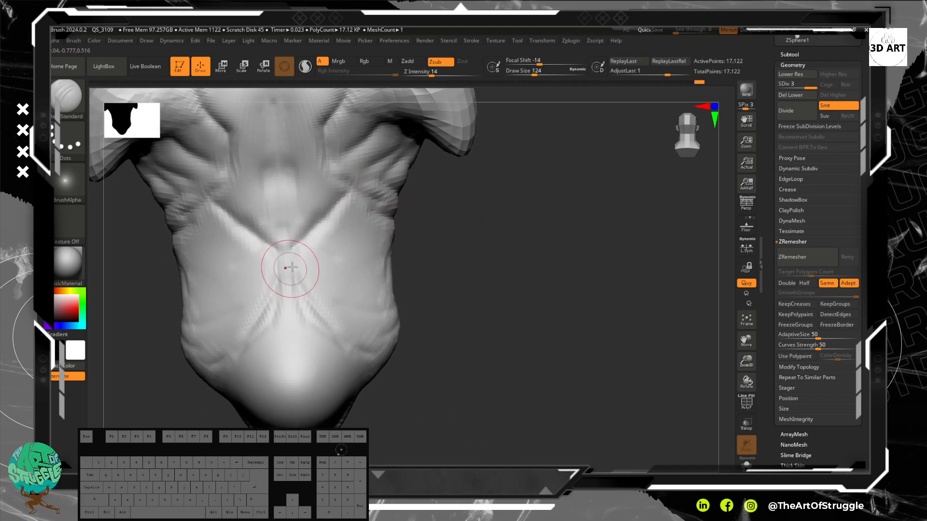
{"action": "left_click_drag", "start_coordinate": [270, 112], "coordinate": [290, 254]}
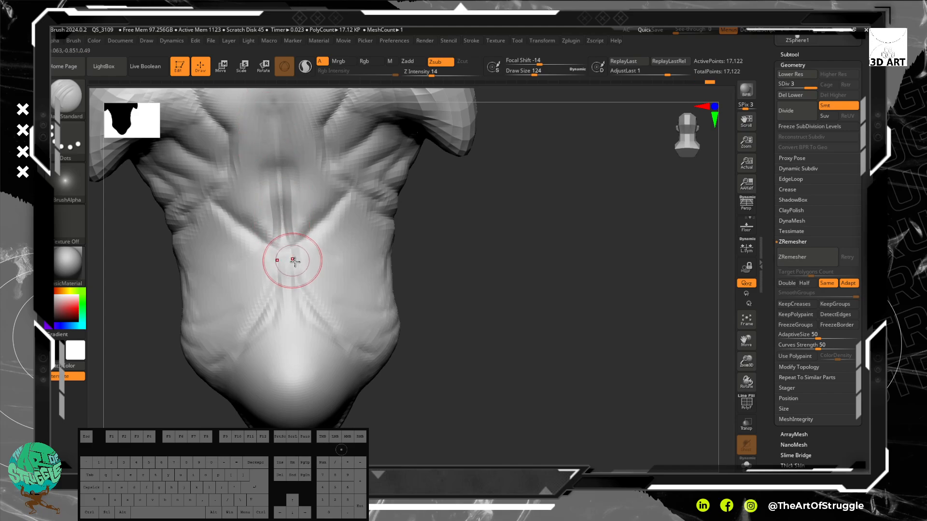
- Build up the trapezius, inner shoulder blades and muscle columns beside the spine with ClayTubes, reducing Draw Size to 64
{"action": "mouse_move", "coordinate": [435, 310]}
{"action": "left_mouse_down", "text": "alt"}
{"action": "mouse_move", "coordinate": [422, 251]}
{"action": "mouse_move", "coordinate": [482, 319]}
{"action": "mouse_move", "coordinate": [461, 275]}
{"action": "mouse_move", "coordinate": [478, 331]}
{"action": "mouse_move", "coordinate": [484, 275]}
{"action": "mouse_move", "coordinate": [530, 337]}
{"action": "left_mouse_up", "text": "alt"}
{"action": "key", "text": "b"}
{"action": "key", "text": "c"}
{"action": "key", "text": "t"}
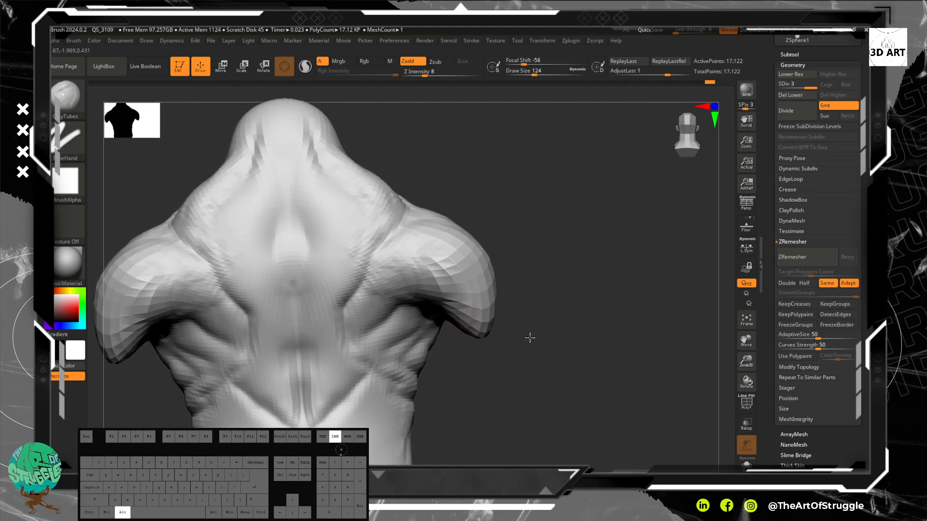
{"action": "key", "text": "["}
{"action": "key", "text": "["}
{"action": "mouse_move", "coordinate": [295, 143]}
{"action": "left_mouse_down"}
{"action": "mouse_move", "coordinate": [325, 205]}
{"action": "mouse_move", "coordinate": [356, 220]}
{"action": "mouse_move", "coordinate": [338, 254]}
{"action": "mouse_move", "coordinate": [356, 263]}
{"action": "mouse_move", "coordinate": [311, 314]}
{"action": "mouse_move", "coordinate": [338, 343]}
{"action": "mouse_move", "coordinate": [334, 395]}
{"action": "mouse_move", "coordinate": [323, 411]}
{"action": "left_mouse_up"}
{"action": "key", "text": "["}
{"action": "key", "text": "["}
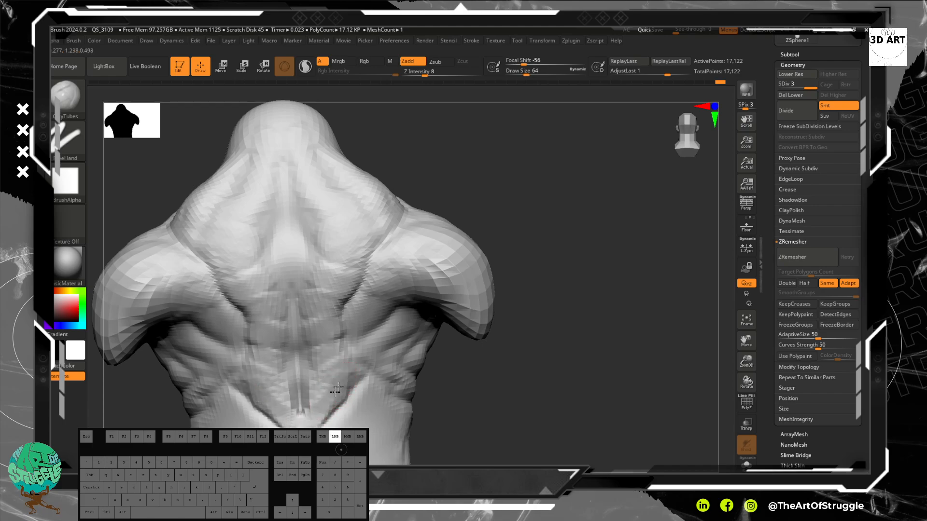
{"action": "key", "text": "["}
{"action": "mouse_move", "coordinate": [333, 386]}
{"action": "left_mouse_down"}
{"action": "mouse_move", "coordinate": [341, 356]}
{"action": "mouse_move", "coordinate": [330, 364]}
{"action": "left_mouse_up"}
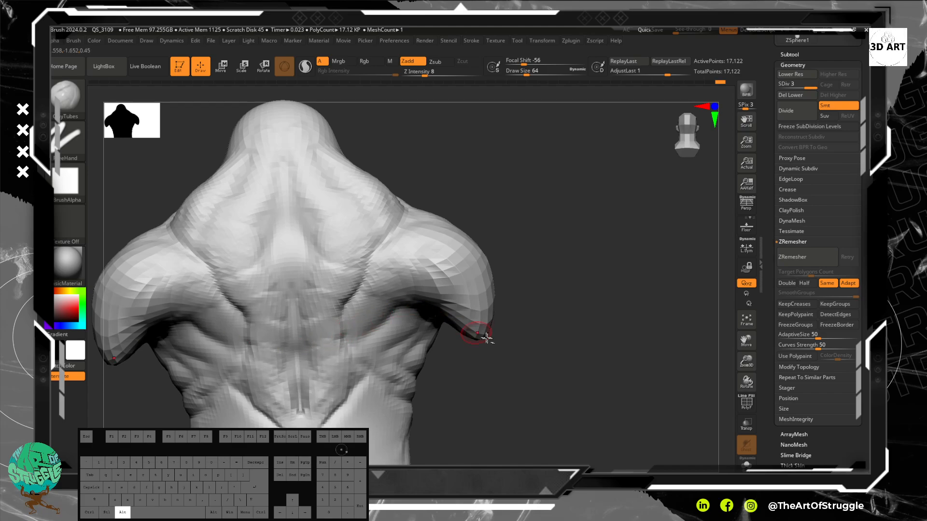
- Layer ClayTubes strokes over the lower lats, waist and lumbar area down to the base of the back
{"action": "left_click_drag", "start_coordinate": [524, 393], "coordinate": [497, 308], "text": "alt"}
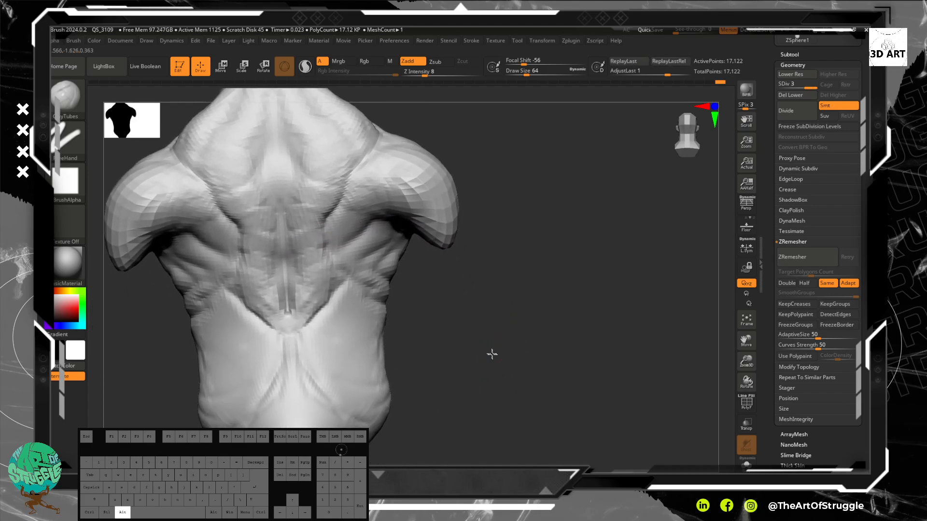
{"action": "left_click_drag", "start_coordinate": [492, 355], "coordinate": [380, 278], "text": "alt"}
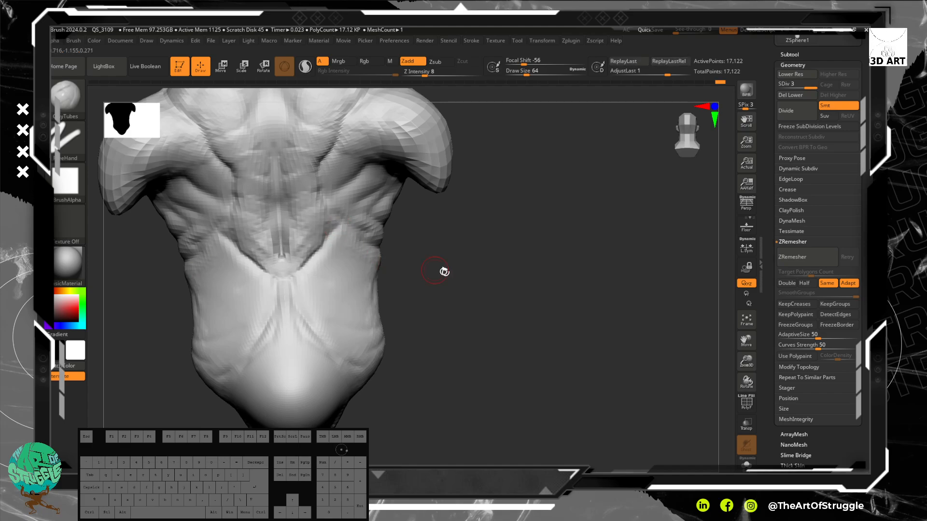
{"action": "mouse_move", "coordinate": [441, 269]}
{"action": "left_mouse_down"}
{"action": "mouse_move", "coordinate": [428, 269]}
{"action": "mouse_move", "coordinate": [446, 279]}
{"action": "mouse_move", "coordinate": [389, 271]}
{"action": "left_mouse_up"}
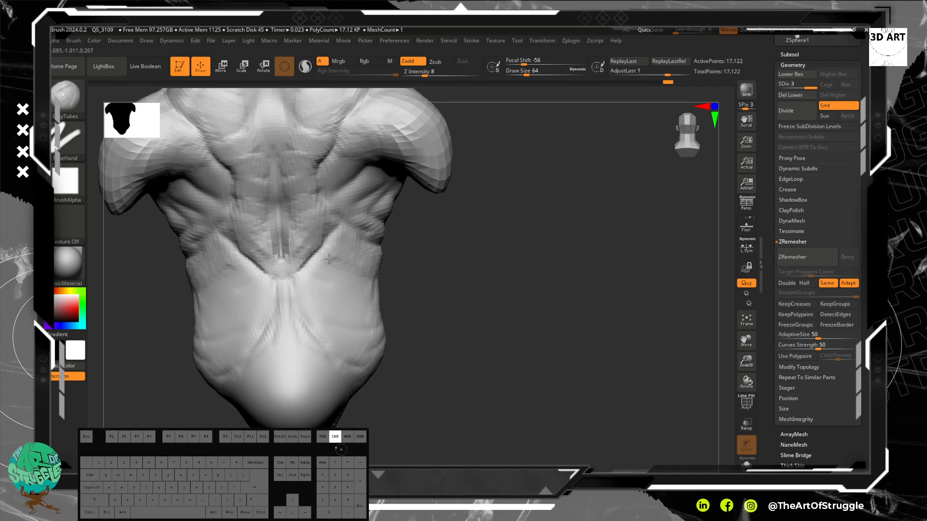
{"action": "mouse_move", "coordinate": [329, 267]}
{"action": "left_mouse_down"}
{"action": "mouse_move", "coordinate": [338, 268]}
{"action": "mouse_move", "coordinate": [323, 294]}
{"action": "mouse_move", "coordinate": [338, 295]}
{"action": "left_mouse_up"}
{"action": "mouse_move", "coordinate": [349, 288]}
{"action": "left_mouse_down"}
{"action": "mouse_move", "coordinate": [356, 295]}
{"action": "mouse_move", "coordinate": [323, 293]}
{"action": "mouse_move", "coordinate": [338, 305]}
{"action": "mouse_move", "coordinate": [322, 317]}
{"action": "mouse_move", "coordinate": [360, 309]}
{"action": "mouse_move", "coordinate": [336, 318]}
{"action": "left_mouse_up"}
{"action": "mouse_move", "coordinate": [319, 323]}
{"action": "left_mouse_down"}
{"action": "mouse_move", "coordinate": [310, 325]}
{"action": "mouse_move", "coordinate": [360, 340]}
{"action": "mouse_move", "coordinate": [352, 346]}
{"action": "mouse_move", "coordinate": [362, 307]}
{"action": "mouse_move", "coordinate": [343, 274]}
{"action": "mouse_move", "coordinate": [319, 307]}
{"action": "mouse_move", "coordinate": [348, 318]}
{"action": "mouse_move", "coordinate": [352, 331]}
{"action": "left_mouse_up"}
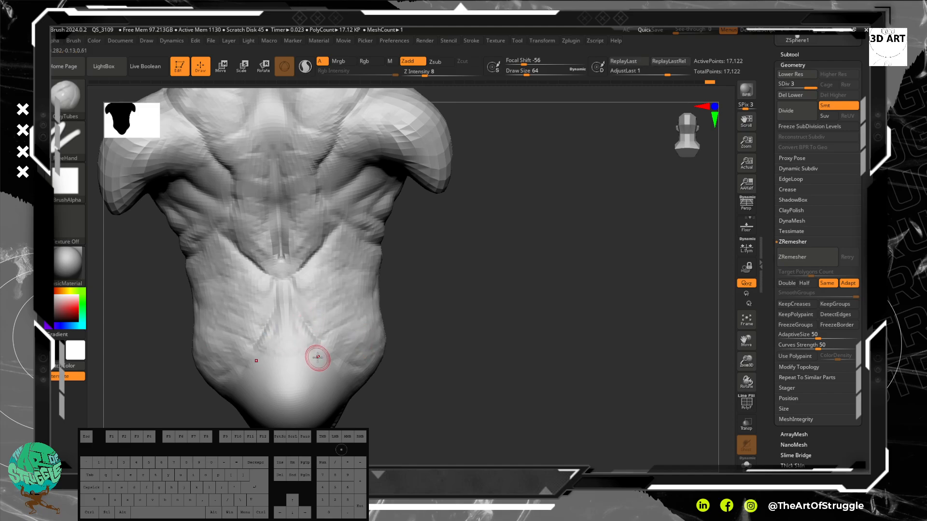
{"action": "left_click_drag", "start_coordinate": [304, 370], "coordinate": [296, 379]}
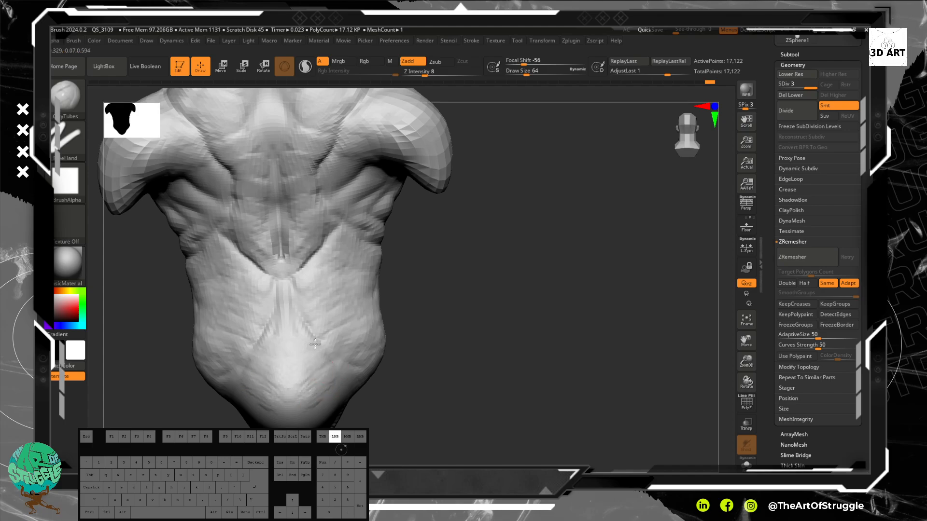
{"action": "left_click_drag", "start_coordinate": [285, 341], "coordinate": [282, 337]}
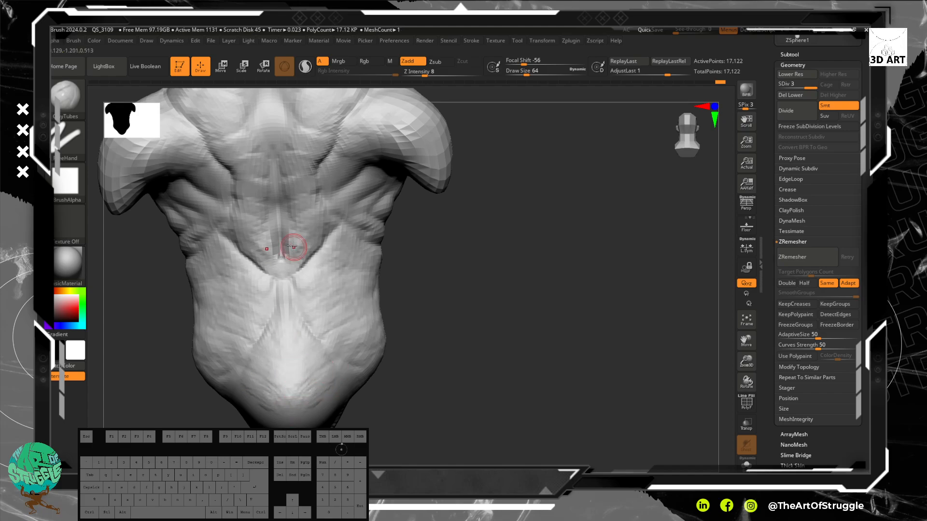
- Carve the central spine groove from the lower trapezius point down the lumbar area with DamStandard
{"action": "key", "text": "b"}
{"action": "key", "text": "d"}
{"action": "key", "text": "s"}
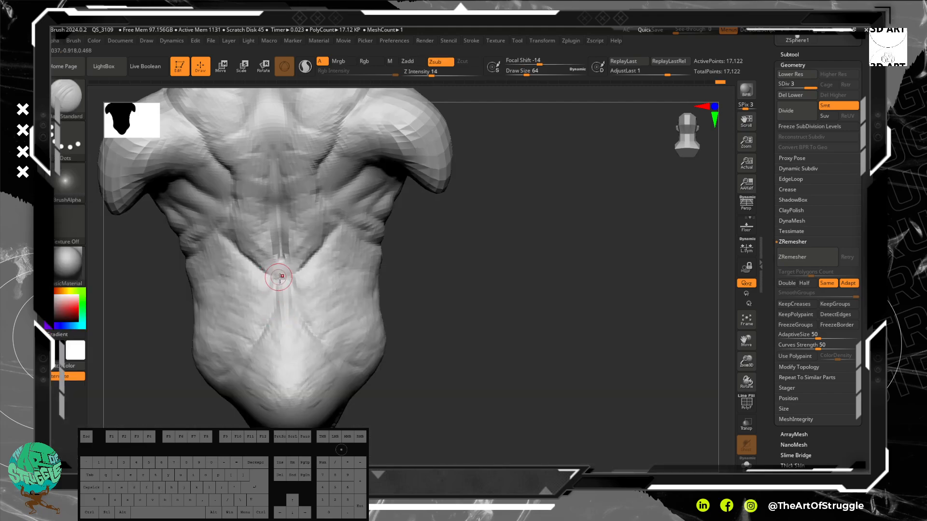
{"action": "mouse_move", "coordinate": [285, 287]}
{"action": "left_mouse_down"}
{"action": "mouse_move", "coordinate": [286, 300]}
{"action": "mouse_move", "coordinate": [276, 276]}
{"action": "mouse_move", "coordinate": [285, 371]}
{"action": "left_mouse_up"}
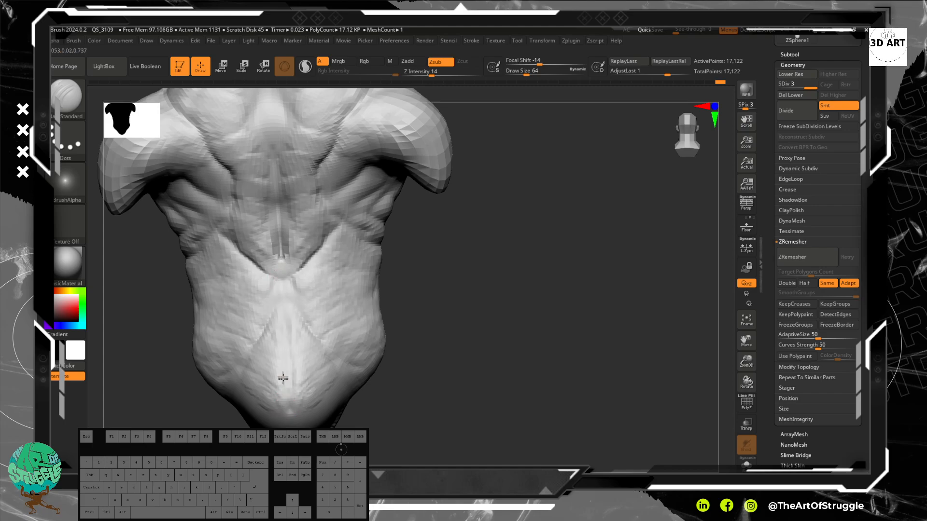
{"action": "mouse_move", "coordinate": [438, 374]}
{"action": "left_mouse_down"}
{"action": "mouse_move", "coordinate": [434, 311]}
{"action": "mouse_move", "coordinate": [441, 365]}
{"action": "mouse_move", "coordinate": [439, 327]}
{"action": "mouse_move", "coordinate": [452, 323]}
{"action": "mouse_move", "coordinate": [448, 351]}
{"action": "left_mouse_up"}
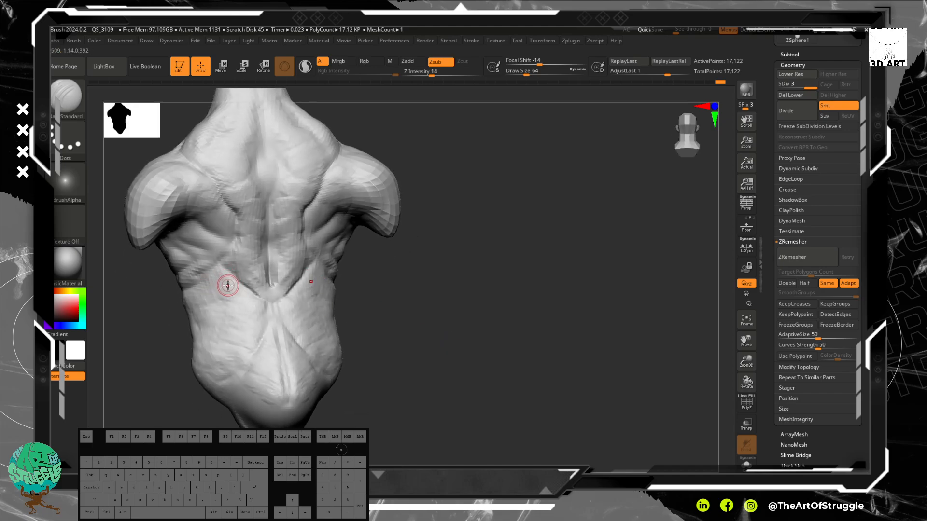
- Build up the upper lats and the muscle strands below the rear deltoids with ClayTubes at Draw Size 64
{"action": "key", "text": "b"}
{"action": "key", "text": "c"}
{"action": "key", "text": "b"}
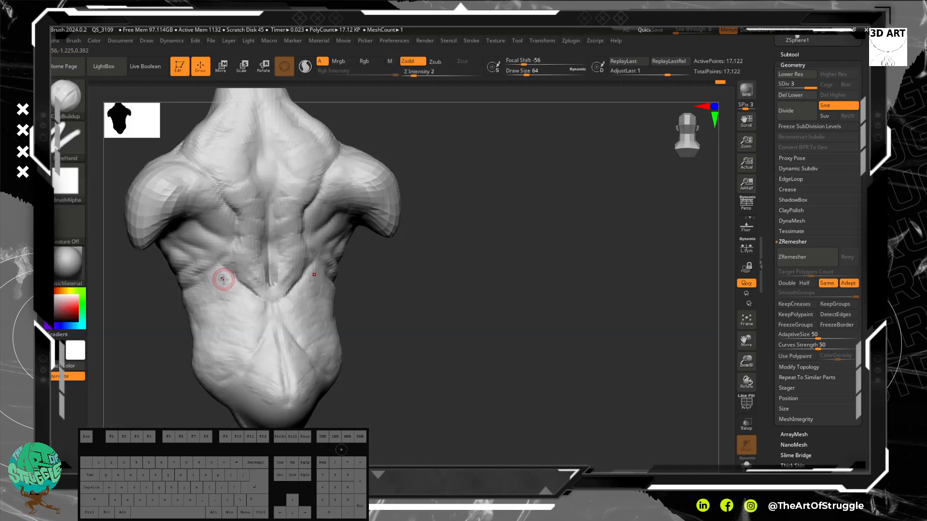
{"action": "key", "text": "b"}
{"action": "key", "text": "c"}
{"action": "key", "text": "t"}
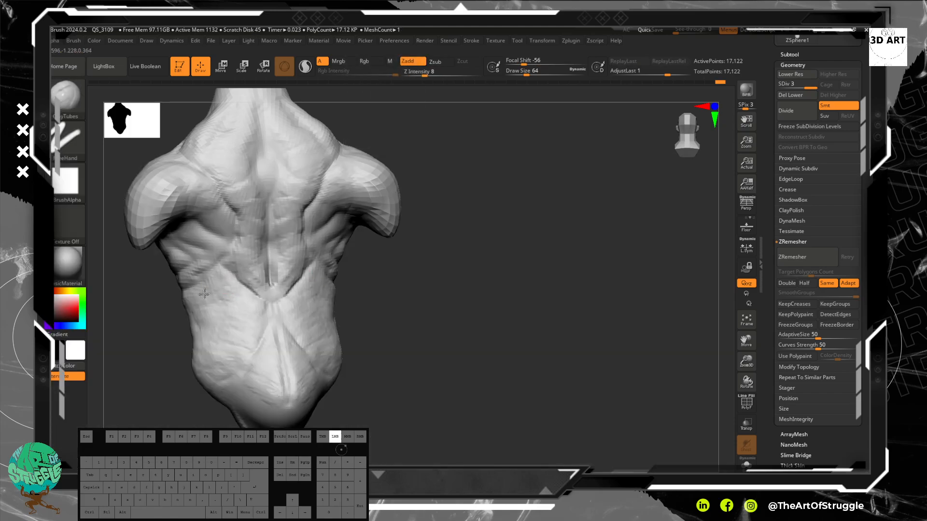
{"action": "left_click_drag", "start_coordinate": [205, 287], "coordinate": [197, 289]}
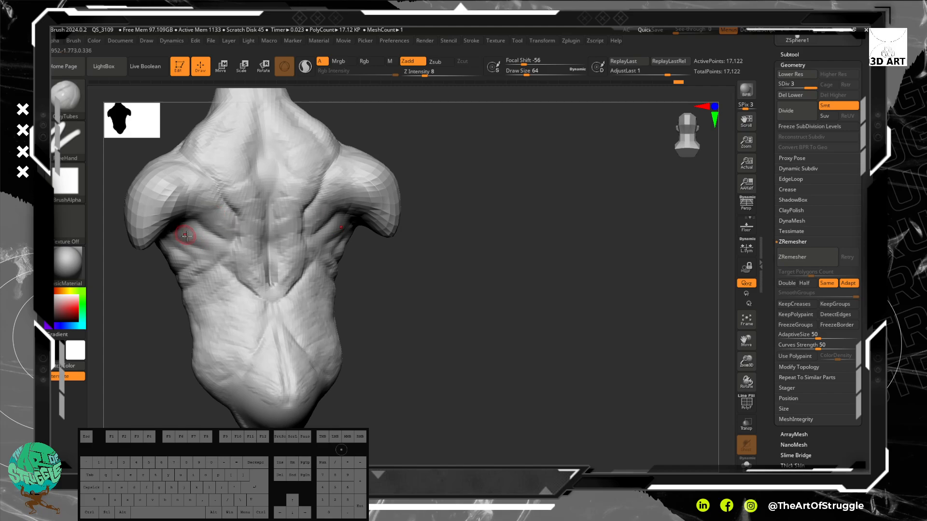
{"action": "left_click_drag", "start_coordinate": [211, 246], "coordinate": [195, 224]}
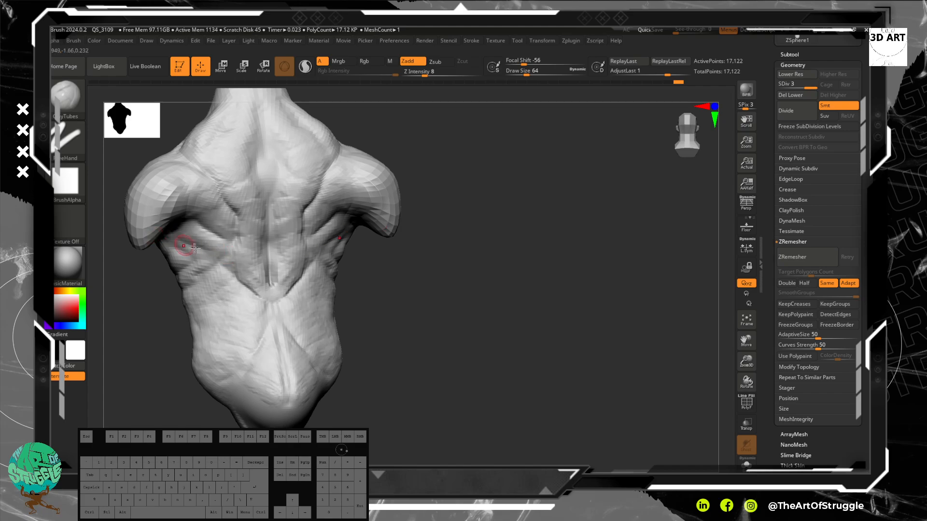
{"action": "left_click_drag", "start_coordinate": [166, 238], "coordinate": [210, 252]}
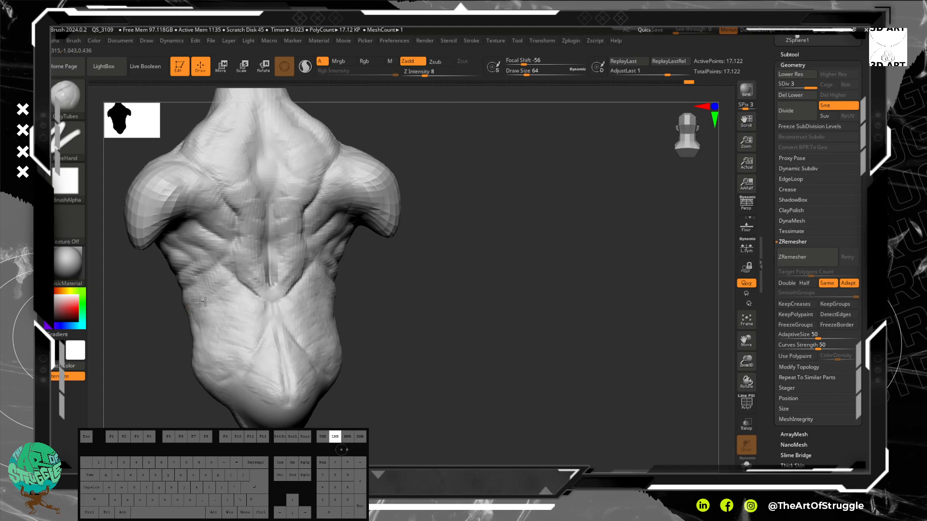
- Add ClayTubes volume across the mid lats, the back beside the spine and the upper trapezius slopes
{"action": "left_click_drag", "start_coordinate": [202, 303], "coordinate": [220, 293]}
{"action": "left_click_drag", "start_coordinate": [223, 301], "coordinate": [249, 295]}
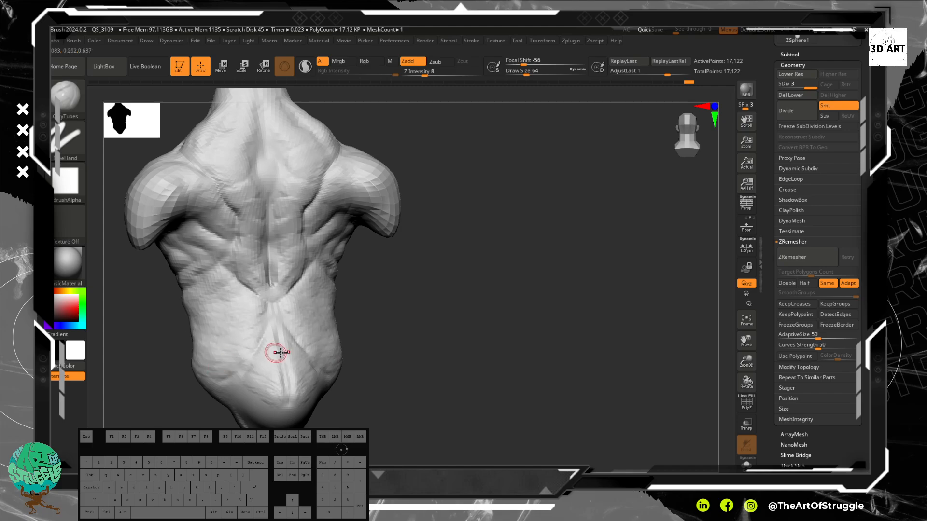
{"action": "mouse_move", "coordinate": [229, 240]}
{"action": "left_mouse_down"}
{"action": "mouse_move", "coordinate": [231, 259]}
{"action": "mouse_move", "coordinate": [252, 246]}
{"action": "mouse_move", "coordinate": [233, 235]}
{"action": "mouse_move", "coordinate": [258, 206]}
{"action": "mouse_move", "coordinate": [238, 202]}
{"action": "mouse_move", "coordinate": [248, 169]}
{"action": "mouse_move", "coordinate": [203, 139]}
{"action": "mouse_move", "coordinate": [216, 122]}
{"action": "left_mouse_up"}
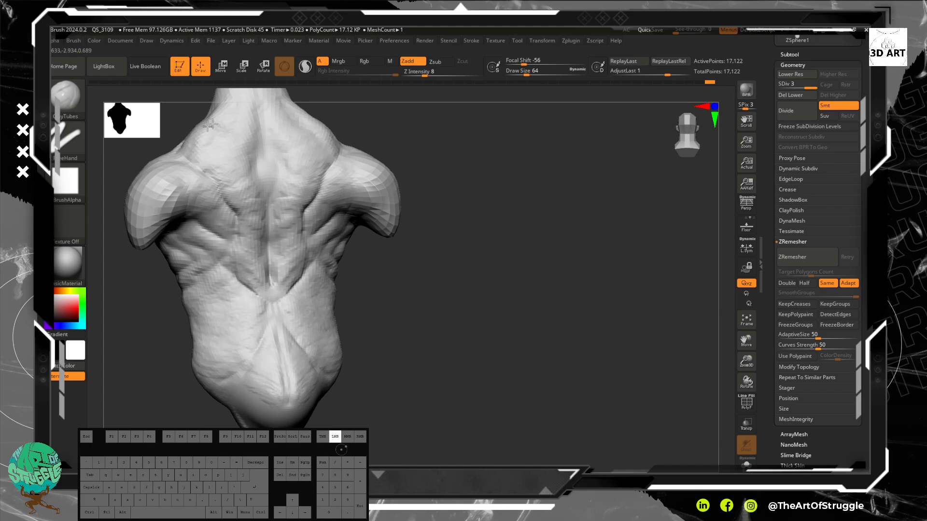
{"action": "left_click_drag", "start_coordinate": [183, 146], "coordinate": [199, 128]}
- Build up the hip area below the side waist with ClayTubes strokes from the side
{"action": "left_click_drag", "start_coordinate": [449, 316], "coordinate": [413, 218], "text": "alt"}
{"action": "mouse_move", "coordinate": [377, 270]}
{"action": "left_mouse_down"}
{"action": "mouse_move", "coordinate": [398, 284]}
{"action": "mouse_move", "coordinate": [422, 244]}
{"action": "mouse_move", "coordinate": [368, 246]}
{"action": "mouse_move", "coordinate": [401, 256]}
{"action": "mouse_move", "coordinate": [311, 268]}
{"action": "mouse_move", "coordinate": [356, 256]}
{"action": "mouse_move", "coordinate": [406, 283]}
{"action": "mouse_move", "coordinate": [393, 288]}
{"action": "mouse_move", "coordinate": [478, 291]}
{"action": "mouse_move", "coordinate": [406, 263]}
{"action": "mouse_move", "coordinate": [434, 297]}
{"action": "mouse_move", "coordinate": [441, 256]}
{"action": "mouse_move", "coordinate": [384, 259]}
{"action": "mouse_move", "coordinate": [391, 269]}
{"action": "mouse_move", "coordinate": [329, 249]}
{"action": "mouse_move", "coordinate": [362, 249]}
{"action": "left_mouse_up"}
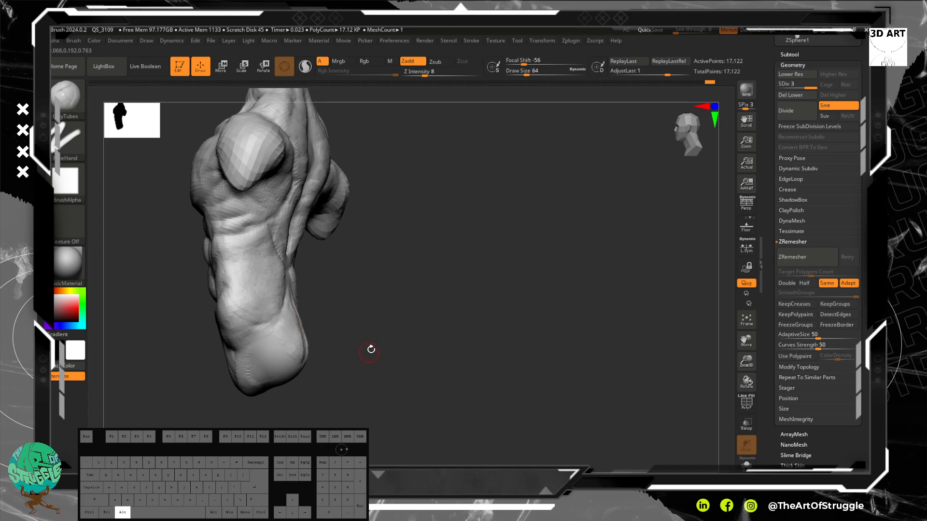
{"action": "left_click_drag", "start_coordinate": [370, 349], "coordinate": [383, 282], "text": "alt"}
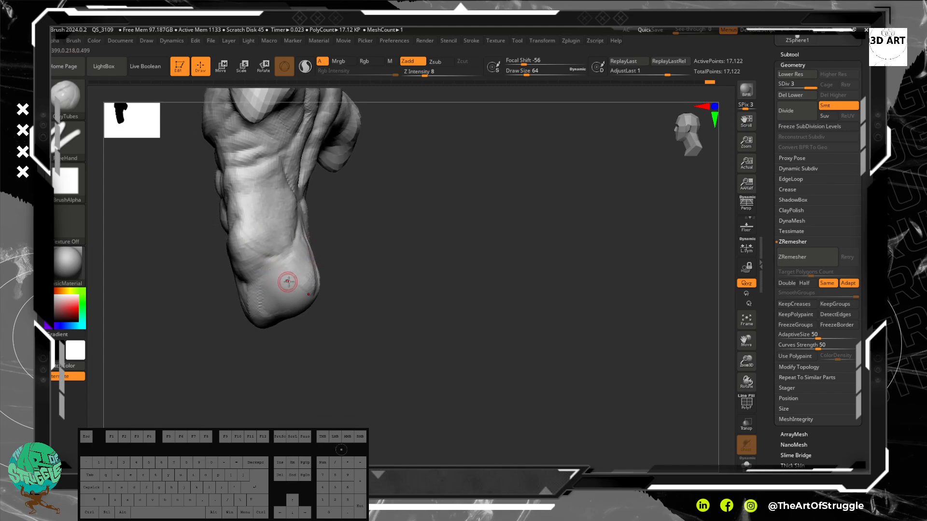
{"action": "mouse_move", "coordinate": [273, 276]}
{"action": "left_mouse_down"}
{"action": "mouse_move", "coordinate": [302, 265]}
{"action": "mouse_move", "coordinate": [312, 284]}
{"action": "left_mouse_up"}
{"action": "mouse_move", "coordinate": [377, 275]}
{"action": "left_mouse_down"}
{"action": "mouse_move", "coordinate": [339, 292]}
{"action": "mouse_move", "coordinate": [331, 261]}
{"action": "left_mouse_up"}
{"action": "left_click_drag", "start_coordinate": [392, 250], "coordinate": [271, 254]}
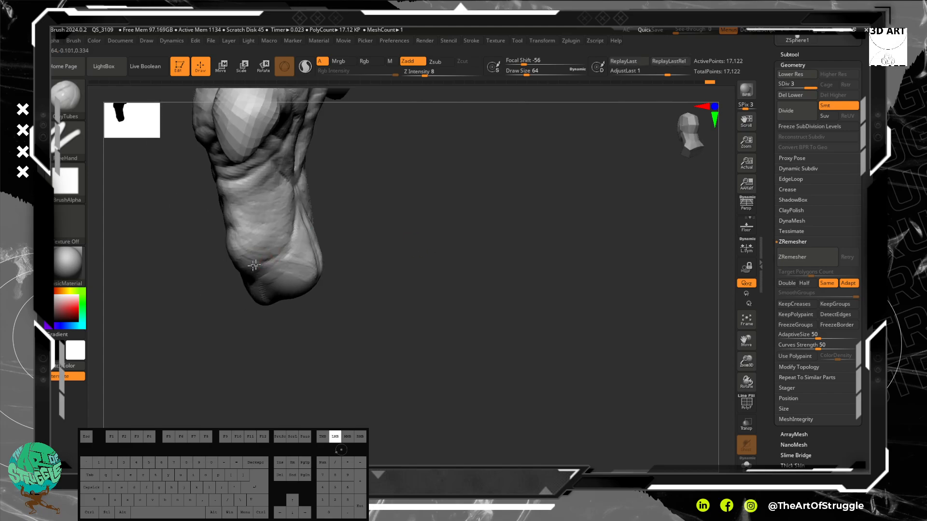
{"action": "left_click_drag", "start_coordinate": [396, 249], "coordinate": [341, 276]}
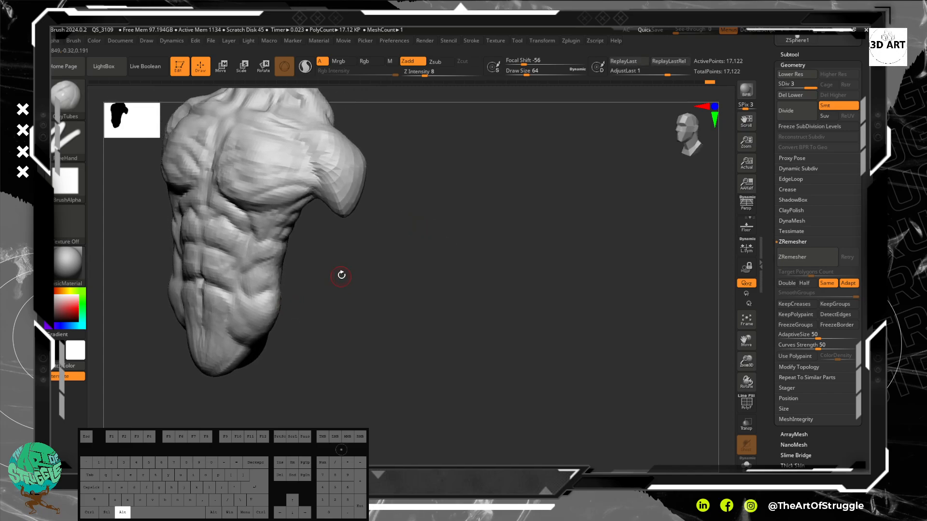
- Deepen the grooves along the shoulder blades' inner edges with DamStandard at Draw Size 64
{"action": "left_click", "coordinate": [383, 267]}
{"action": "mouse_move", "coordinate": [363, 267]}
{"action": "left_mouse_down"}
{"action": "mouse_move", "coordinate": [349, 254]}
{"action": "mouse_move", "coordinate": [425, 275]}
{"action": "mouse_move", "coordinate": [418, 314]}
{"action": "left_mouse_up"}
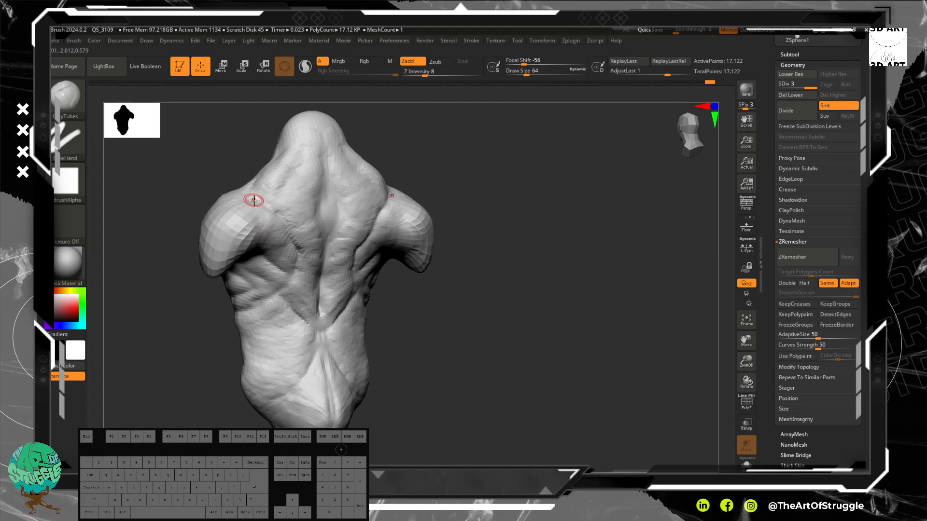
{"action": "key", "text": "b"}
{"action": "key", "text": "s"}
{"action": "key", "text": "t"}
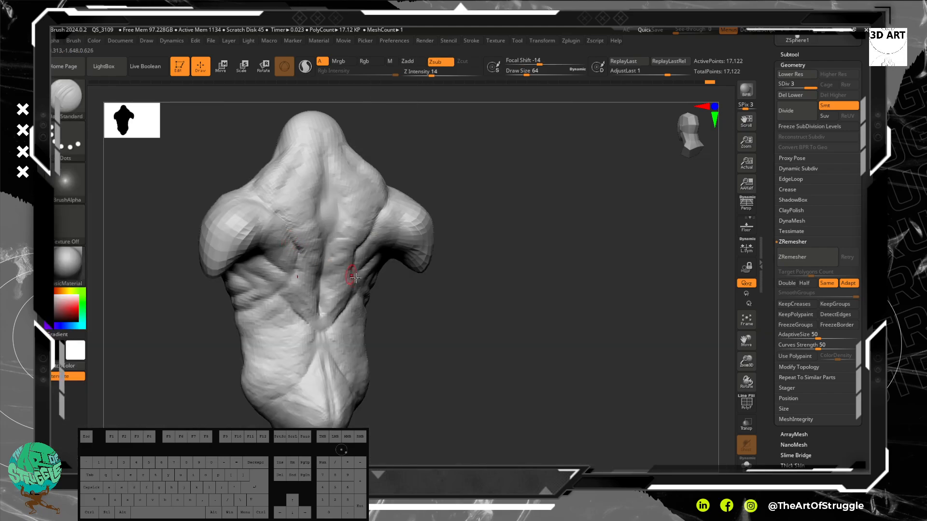
{"action": "left_click_drag", "start_coordinate": [432, 321], "coordinate": [449, 345], "text": "alt"}
{"action": "left_click_drag", "start_coordinate": [452, 349], "coordinate": [457, 307], "text": "alt"}
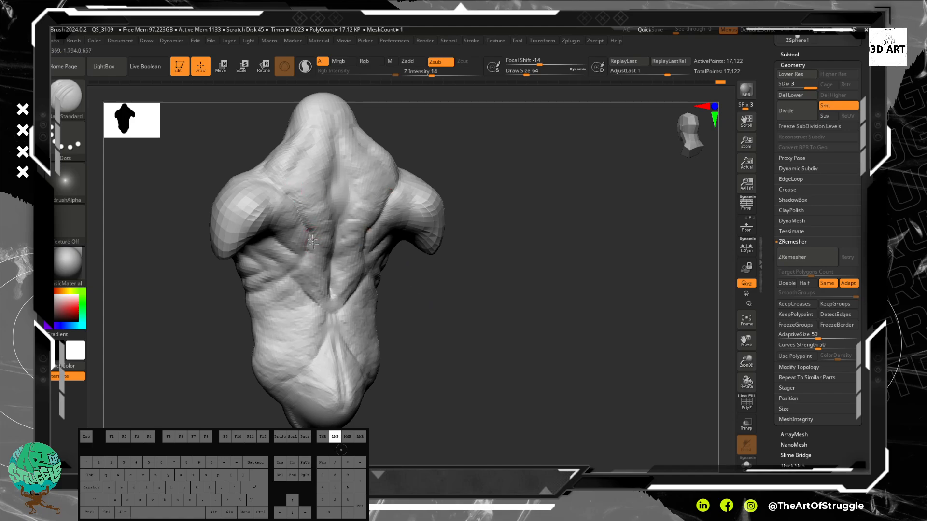
- Deepen the lower back's diagonal creases, then sharpen the trapezius borders and the hollow at the upper spine with DamStandard
{"action": "mouse_move", "coordinate": [420, 323]}
{"action": "left_mouse_down", "text": "shift"}
{"action": "mouse_move", "coordinate": [429, 345]}
{"action": "mouse_move", "coordinate": [422, 313]}
{"action": "left_mouse_up", "text": "shift"}
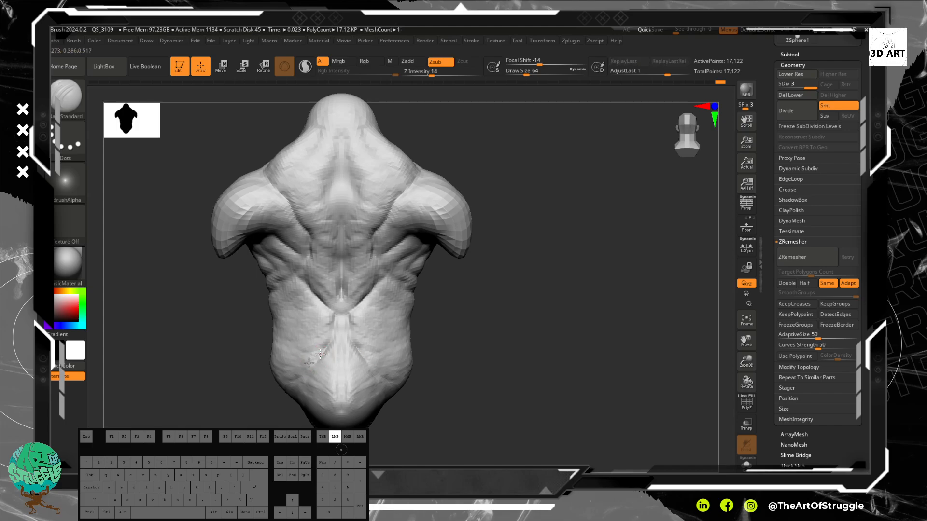
{"action": "mouse_move", "coordinate": [311, 363]}
{"action": "left_mouse_down"}
{"action": "mouse_move", "coordinate": [296, 377]}
{"action": "mouse_move", "coordinate": [318, 359]}
{"action": "left_mouse_up"}
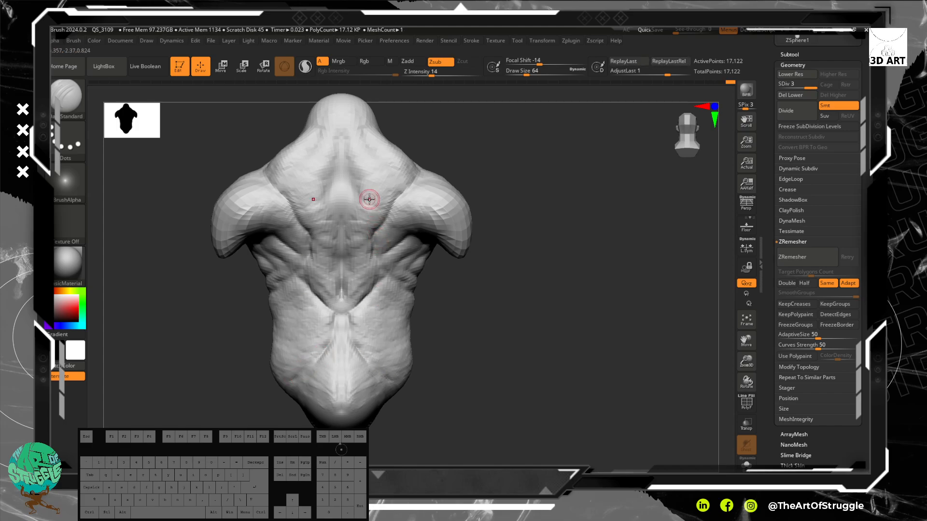
{"action": "left_click_drag", "start_coordinate": [391, 207], "coordinate": [415, 180]}
{"action": "left_click_drag", "start_coordinate": [417, 180], "coordinate": [418, 169]}
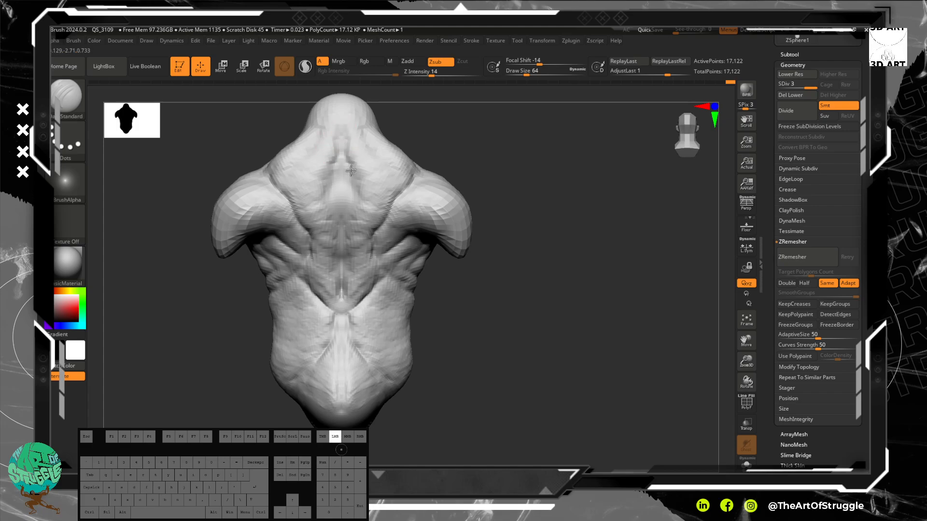
{"action": "left_click_drag", "start_coordinate": [354, 182], "coordinate": [360, 198]}
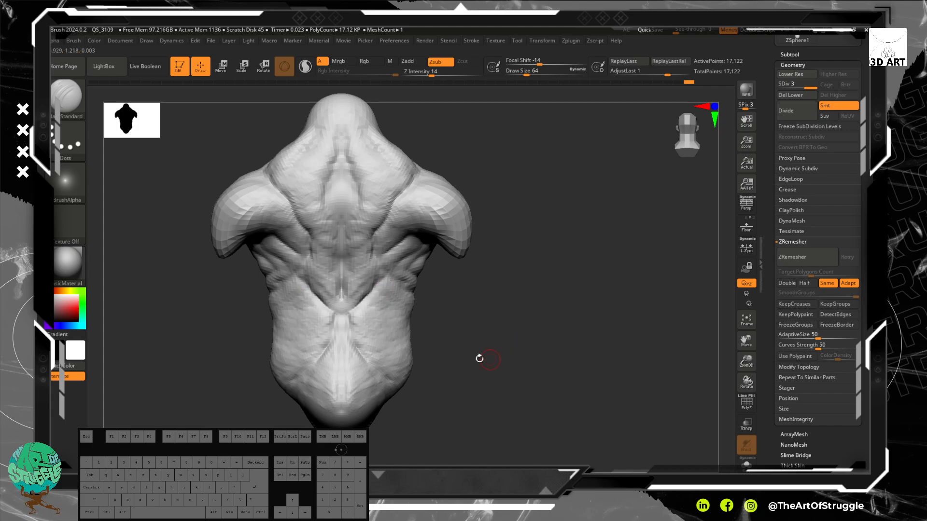
- Carve diagonal muscle grooves from the lower spine across the lats and waist to the hips with DamStandard
{"action": "left_click_drag", "start_coordinate": [357, 305], "coordinate": [407, 316]}
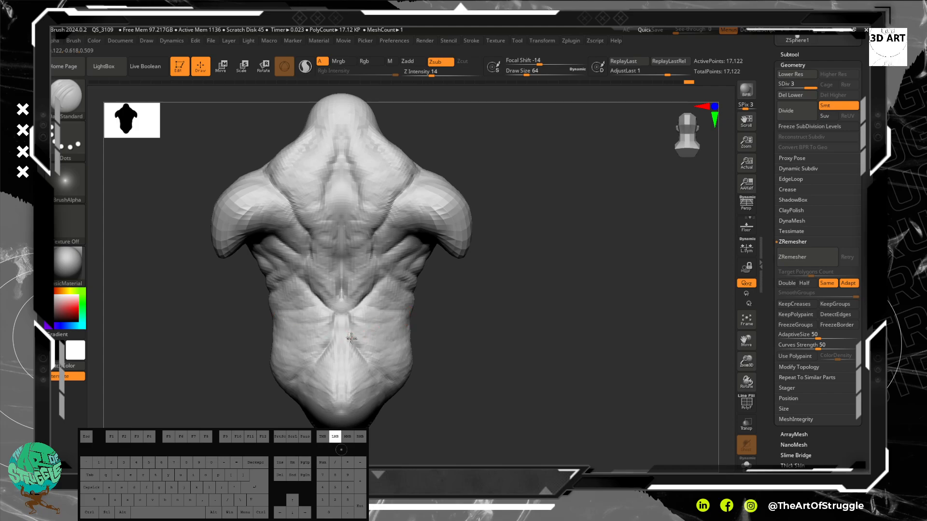
{"action": "mouse_move", "coordinate": [351, 338]}
{"action": "left_mouse_down"}
{"action": "mouse_move", "coordinate": [372, 352]}
{"action": "mouse_move", "coordinate": [404, 339]}
{"action": "mouse_move", "coordinate": [384, 373]}
{"action": "mouse_move", "coordinate": [393, 380]}
{"action": "mouse_move", "coordinate": [381, 371]}
{"action": "mouse_move", "coordinate": [388, 376]}
{"action": "left_mouse_up"}
{"action": "left_click_drag", "start_coordinate": [377, 368], "coordinate": [407, 385]}
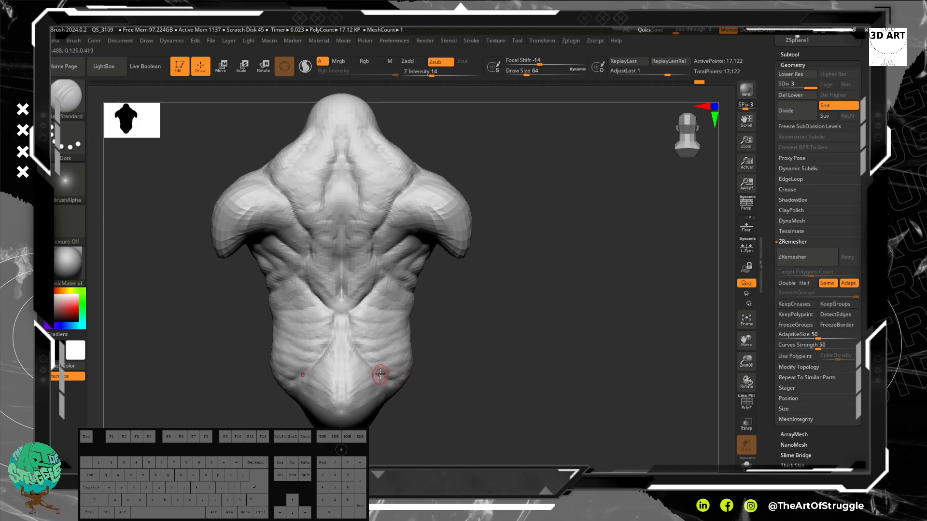
{"action": "left_click_drag", "start_coordinate": [365, 367], "coordinate": [401, 379]}
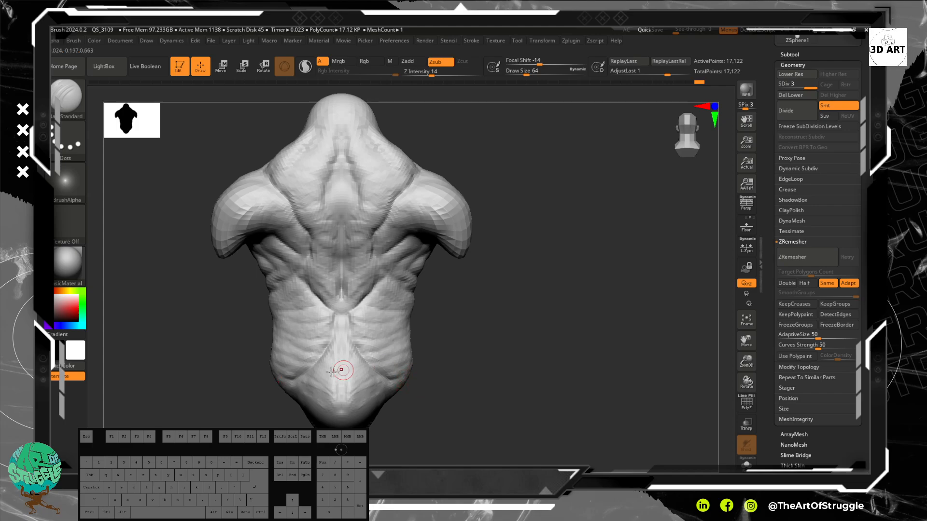
- Reshape the sides of the hips into outward-flaring corners with the Move brush at Draw Size 184
{"action": "key", "text": "b"}
{"action": "key", "text": "m"}
{"action": "key", "text": "v"}
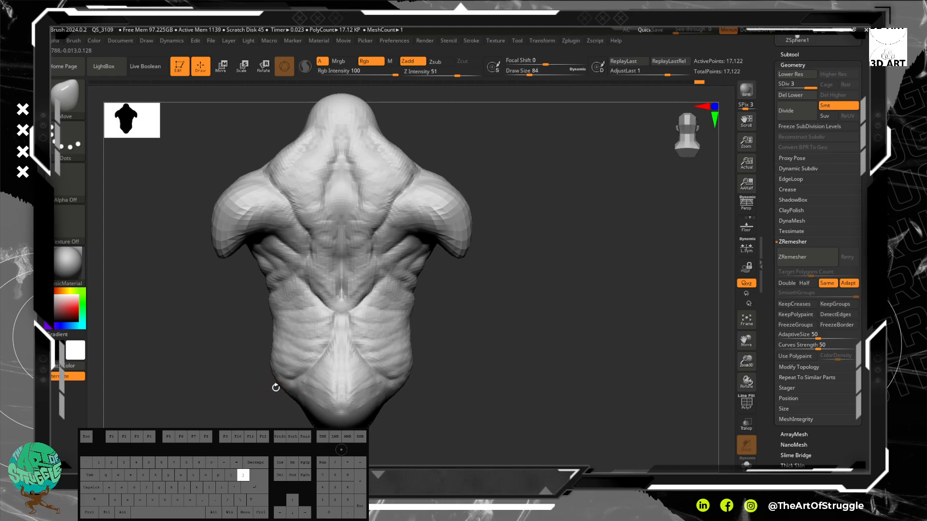
{"action": "key", "text": "bracketright"}
{"action": "key", "text": "bracketright"}
{"action": "key", "text": "bracketright"}
{"action": "key", "text": "bracketright"}
{"action": "mouse_move", "coordinate": [284, 394]}
{"action": "left_mouse_down"}
{"action": "mouse_move", "coordinate": [261, 403]}
{"action": "mouse_move", "coordinate": [255, 374]}
{"action": "mouse_move", "coordinate": [311, 358]}
{"action": "mouse_move", "coordinate": [267, 400]}
{"action": "mouse_move", "coordinate": [314, 389]}
{"action": "mouse_move", "coordinate": [367, 324]}
{"action": "mouse_move", "coordinate": [325, 317]}
{"action": "mouse_move", "coordinate": [337, 307]}
{"action": "left_mouse_up"}
{"action": "mouse_move", "coordinate": [328, 304]}
{"action": "left_mouse_down"}
{"action": "mouse_move", "coordinate": [438, 316]}
{"action": "mouse_move", "coordinate": [429, 248]}
{"action": "mouse_move", "coordinate": [431, 269]}
{"action": "mouse_move", "coordinate": [449, 267]}
{"action": "mouse_move", "coordinate": [422, 284]}
{"action": "mouse_move", "coordinate": [408, 314]}
{"action": "mouse_move", "coordinate": [420, 309]}
{"action": "mouse_move", "coordinate": [415, 320]}
{"action": "mouse_move", "coordinate": [447, 372]}
{"action": "left_mouse_up"}
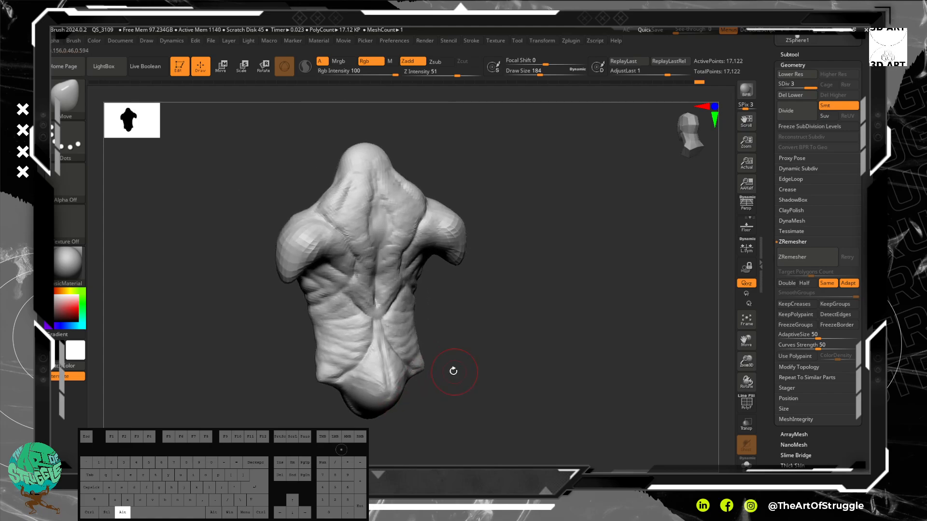
- Flatten and smooth the underside of the pelvis with the Flatten brush at Draw Size 196
{"action": "left_click_drag", "start_coordinate": [461, 288], "coordinate": [511, 306]}
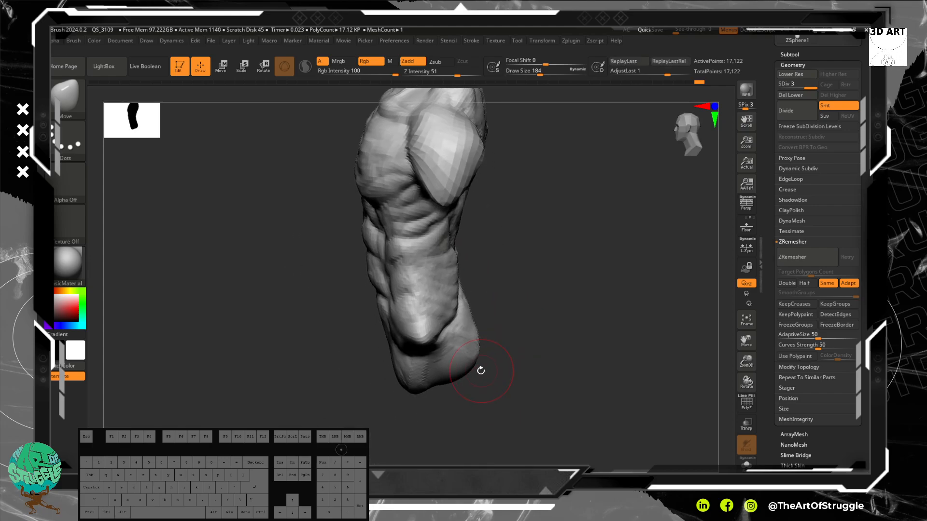
{"action": "left_click_drag", "start_coordinate": [468, 384], "coordinate": [497, 348]}
{"action": "key", "text": "b"}
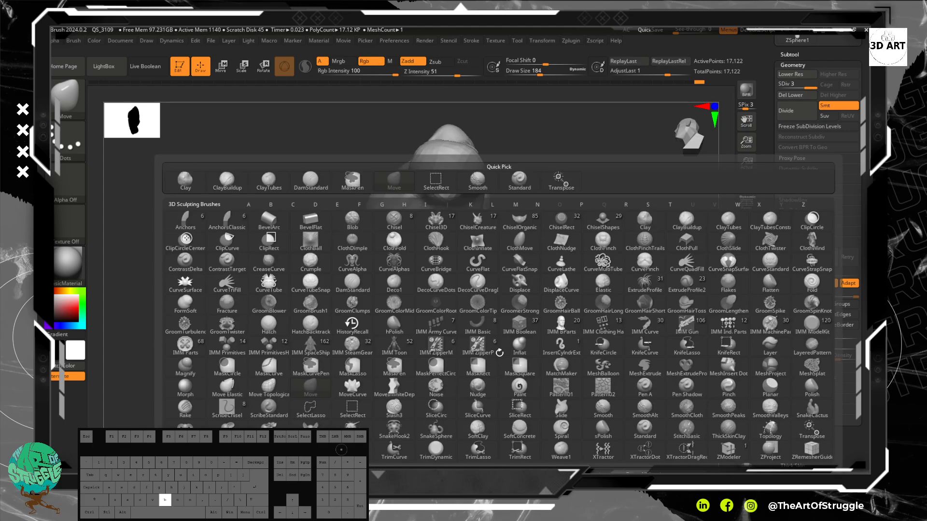
{"action": "key", "text": "f"}
{"action": "key", "text": "l"}
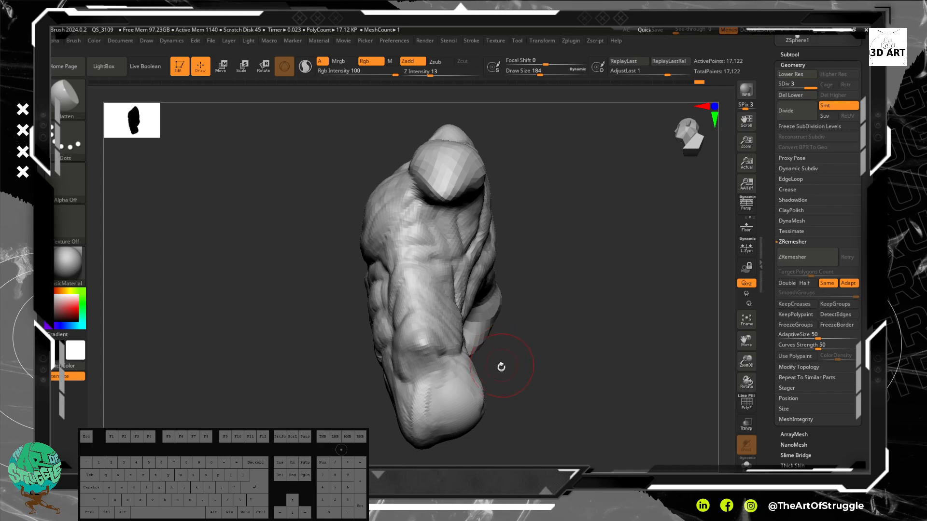
{"action": "key", "text": "]"}
{"action": "mouse_move", "coordinate": [437, 392]}
{"action": "left_mouse_down"}
{"action": "mouse_move", "coordinate": [429, 384]}
{"action": "mouse_move", "coordinate": [448, 418]}
{"action": "mouse_move", "coordinate": [427, 359]}
{"action": "mouse_move", "coordinate": [444, 385]}
{"action": "mouse_move", "coordinate": [418, 392]}
{"action": "left_mouse_up"}
{"action": "mouse_move", "coordinate": [559, 275]}
{"action": "left_mouse_down"}
{"action": "mouse_move", "coordinate": [538, 265]}
{"action": "mouse_move", "coordinate": [518, 215]}
{"action": "mouse_move", "coordinate": [503, 217]}
{"action": "mouse_move", "coordinate": [505, 227]}
{"action": "left_mouse_up"}
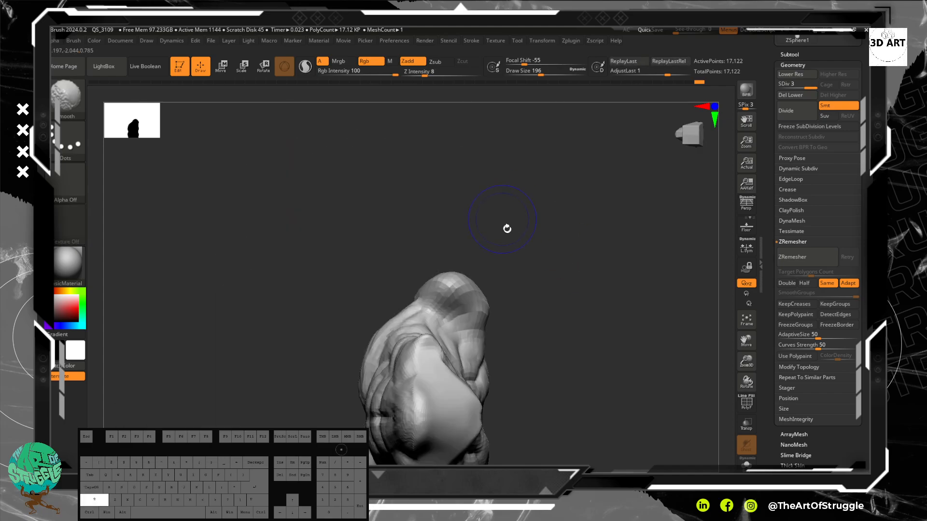
{"action": "mouse_move", "coordinate": [430, 390]}
{"action": "left_mouse_down"}
{"action": "mouse_move", "coordinate": [423, 423]}
{"action": "mouse_move", "coordinate": [425, 392]}
{"action": "left_mouse_up"}
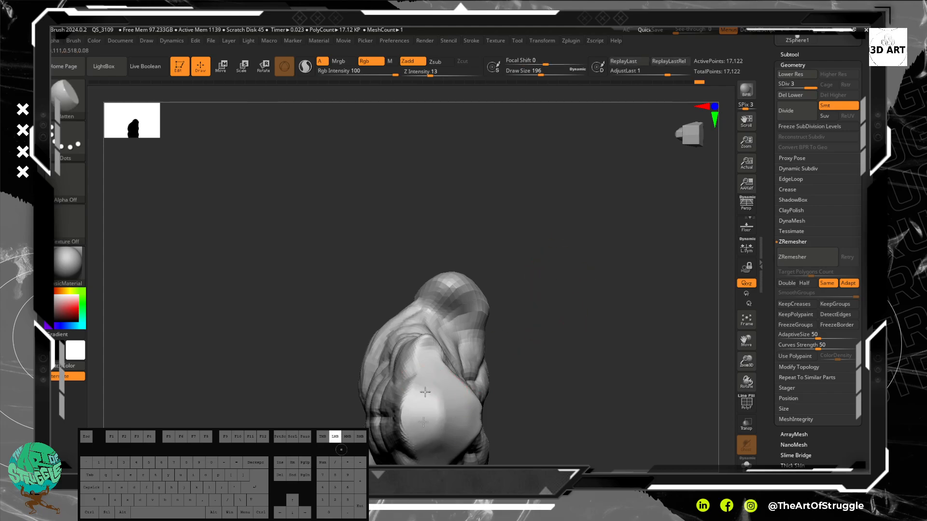
{"action": "mouse_move", "coordinate": [523, 318]}
{"action": "left_mouse_down"}
{"action": "mouse_move", "coordinate": [569, 382]}
{"action": "mouse_move", "coordinate": [525, 358]}
{"action": "left_mouse_up"}
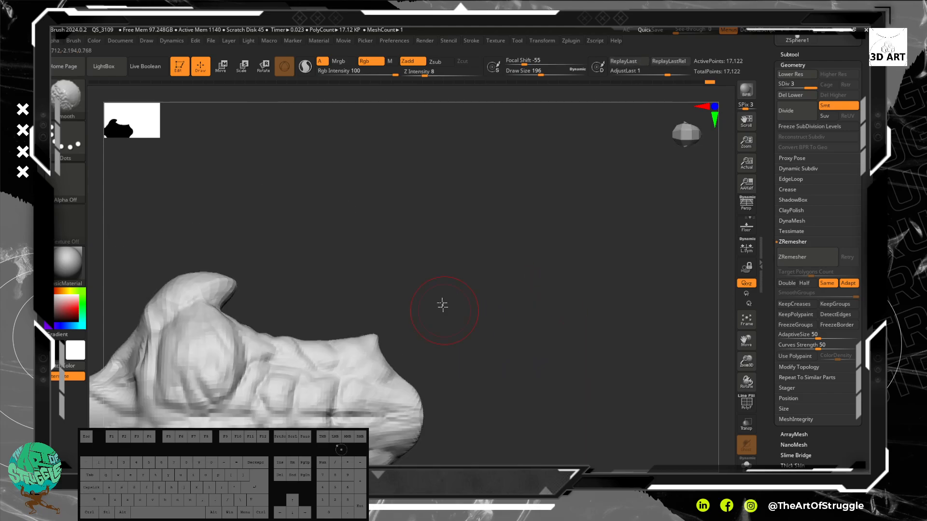
- Reshape the upper back and shoulder area from above with the Move brush at Draw Size 436
{"action": "mouse_move", "coordinate": [442, 304]}
{"action": "left_mouse_down"}
{"action": "mouse_move", "coordinate": [480, 301]}
{"action": "mouse_move", "coordinate": [563, 265]}
{"action": "mouse_move", "coordinate": [537, 292]}
{"action": "mouse_move", "coordinate": [554, 346]}
{"action": "mouse_move", "coordinate": [563, 325]}
{"action": "mouse_move", "coordinate": [543, 327]}
{"action": "mouse_move", "coordinate": [555, 317]}
{"action": "mouse_move", "coordinate": [559, 282]}
{"action": "mouse_move", "coordinate": [542, 343]}
{"action": "mouse_move", "coordinate": [531, 344]}
{"action": "mouse_move", "coordinate": [541, 347]}
{"action": "left_mouse_up"}
{"action": "mouse_move", "coordinate": [579, 314]}
{"action": "left_mouse_down"}
{"action": "mouse_move", "coordinate": [583, 337]}
{"action": "mouse_move", "coordinate": [570, 357]}
{"action": "mouse_move", "coordinate": [589, 311]}
{"action": "mouse_move", "coordinate": [559, 325]}
{"action": "mouse_move", "coordinate": [569, 331]}
{"action": "mouse_move", "coordinate": [546, 403]}
{"action": "mouse_move", "coordinate": [518, 416]}
{"action": "mouse_move", "coordinate": [610, 335]}
{"action": "mouse_move", "coordinate": [631, 376]}
{"action": "mouse_move", "coordinate": [567, 333]}
{"action": "left_mouse_up"}
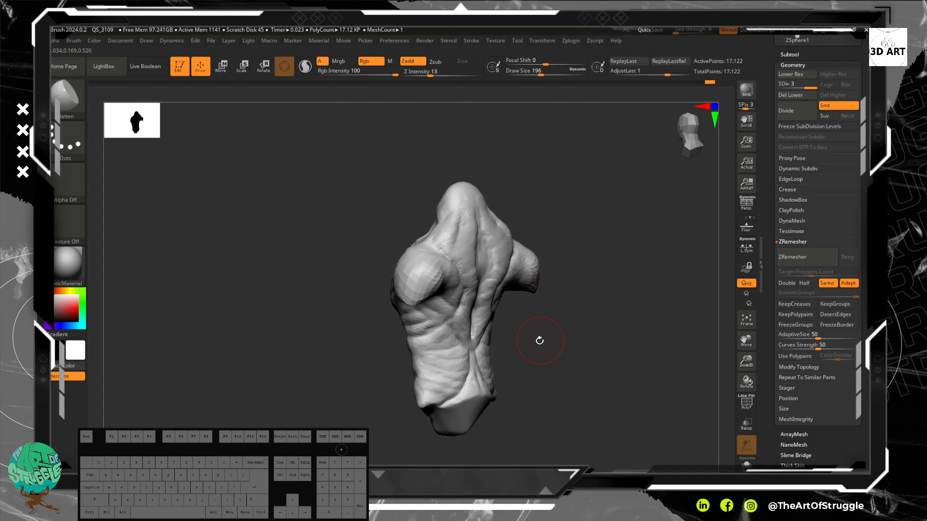
{"action": "key", "text": "b"}
{"action": "key", "text": "m"}
{"action": "key", "text": "v"}
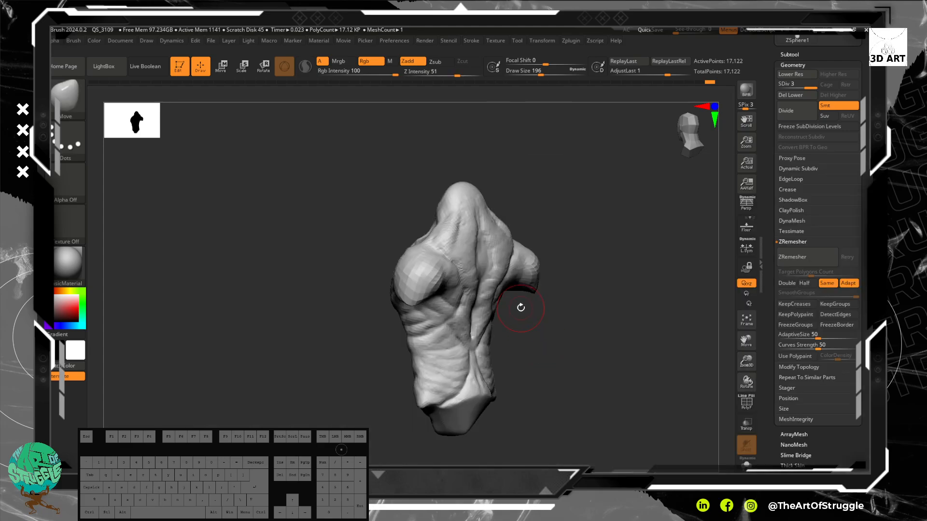
{"action": "key", "text": "bracketright"}
{"action": "key", "text": "bracketright"}
{"action": "key", "text": "bracketright"}
{"action": "key", "text": "bracketright"}
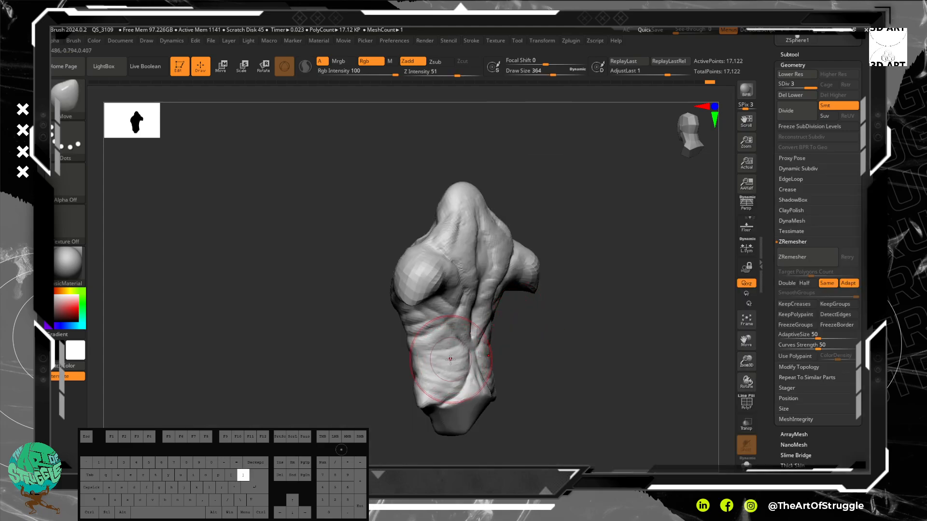
{"action": "mouse_move", "coordinate": [513, 364]}
{"action": "left_mouse_down"}
{"action": "mouse_move", "coordinate": [528, 375]}
{"action": "mouse_move", "coordinate": [522, 372]}
{"action": "left_mouse_up"}
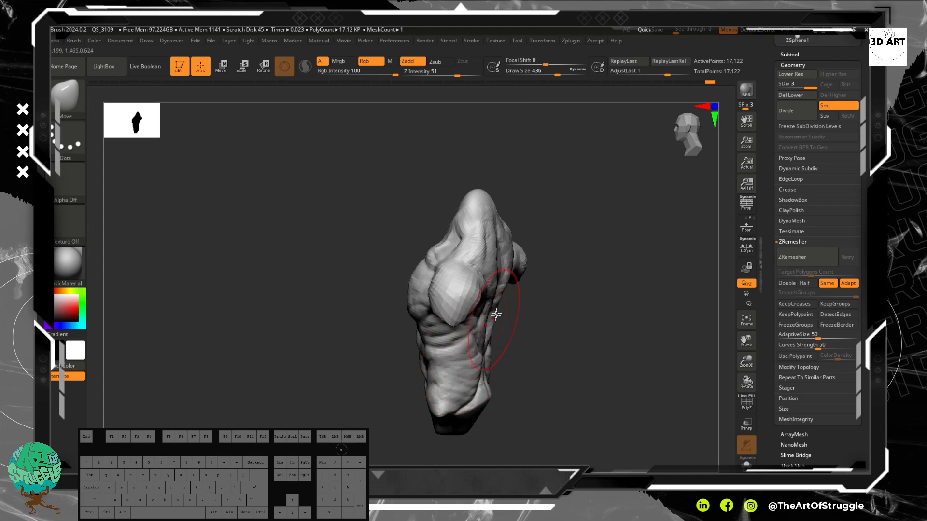
{"action": "mouse_move", "coordinate": [589, 270]}
{"action": "left_mouse_down"}
{"action": "mouse_move", "coordinate": [536, 290]}
{"action": "mouse_move", "coordinate": [604, 298]}
{"action": "mouse_move", "coordinate": [591, 302]}
{"action": "left_mouse_up"}
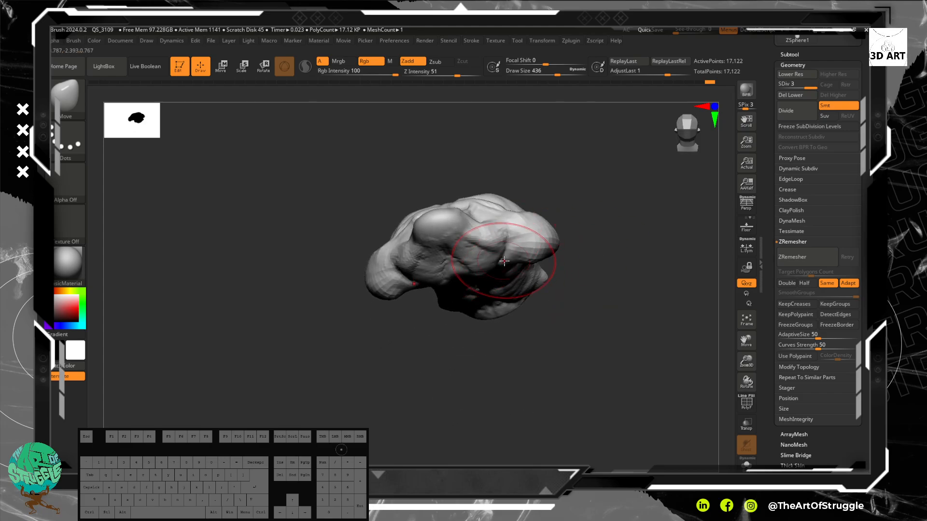
{"action": "mouse_move", "coordinate": [503, 260]}
{"action": "left_mouse_down"}
{"action": "mouse_move", "coordinate": [514, 271]}
{"action": "mouse_move", "coordinate": [492, 275]}
{"action": "left_mouse_up"}
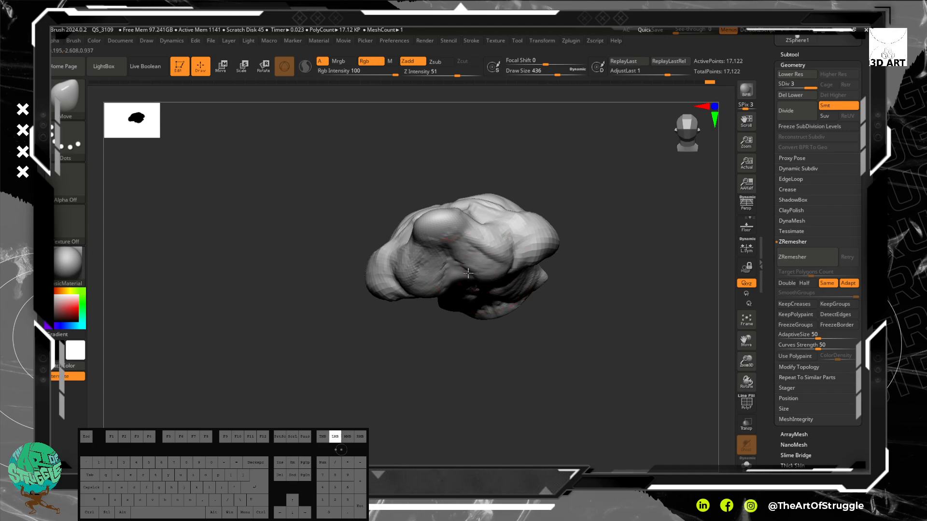
- Enable perspective and adjust the shoulder blades and lats from behind with the Move brush at Draw Size 436
{"action": "left_click_drag", "start_coordinate": [560, 300], "coordinate": [559, 217]}
{"action": "left_click_drag", "start_coordinate": [519, 290], "coordinate": [502, 337]}
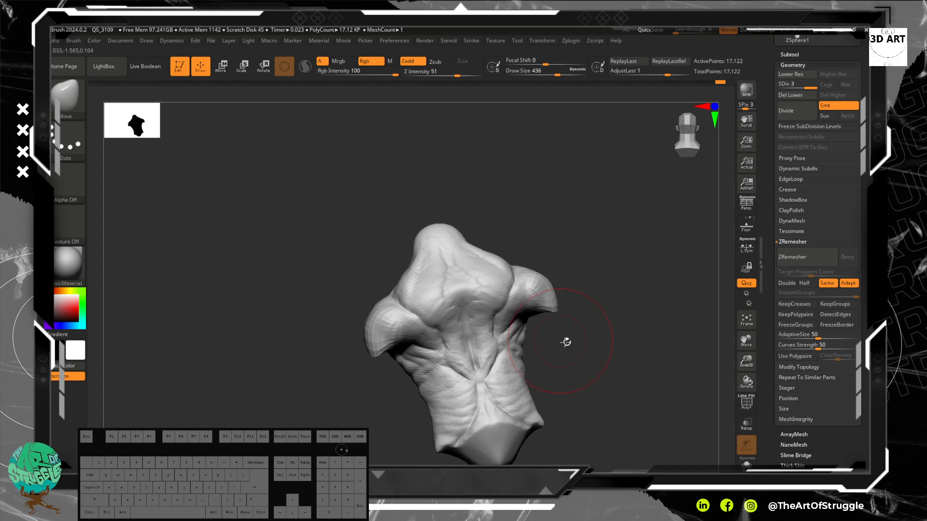
{"action": "mouse_move", "coordinate": [567, 342]}
{"action": "left_mouse_down"}
{"action": "mouse_move", "coordinate": [492, 335]}
{"action": "mouse_move", "coordinate": [534, 335]}
{"action": "mouse_move", "coordinate": [520, 368]}
{"action": "mouse_move", "coordinate": [531, 372]}
{"action": "mouse_move", "coordinate": [528, 381]}
{"action": "mouse_move", "coordinate": [552, 378]}
{"action": "mouse_move", "coordinate": [536, 379]}
{"action": "mouse_move", "coordinate": [570, 390]}
{"action": "mouse_move", "coordinate": [577, 367]}
{"action": "mouse_move", "coordinate": [581, 391]}
{"action": "mouse_move", "coordinate": [588, 349]}
{"action": "mouse_move", "coordinate": [585, 356]}
{"action": "left_mouse_up"}
{"action": "mouse_move", "coordinate": [577, 362]}
{"action": "left_mouse_down"}
{"action": "mouse_move", "coordinate": [592, 321]}
{"action": "mouse_move", "coordinate": [586, 307]}
{"action": "left_mouse_up"}
{"action": "mouse_move", "coordinate": [582, 298]}
{"action": "left_mouse_down"}
{"action": "mouse_move", "coordinate": [586, 306]}
{"action": "mouse_move", "coordinate": [607, 290]}
{"action": "left_mouse_up"}
{"action": "mouse_move", "coordinate": [627, 370]}
{"action": "left_mouse_down", "text": "alt"}
{"action": "mouse_move", "coordinate": [611, 317]}
{"action": "mouse_move", "coordinate": [631, 375]}
{"action": "mouse_move", "coordinate": [627, 338]}
{"action": "mouse_move", "coordinate": [549, 348]}
{"action": "mouse_move", "coordinate": [542, 368]}
{"action": "left_mouse_up", "text": "alt"}
{"action": "key", "text": "p"}
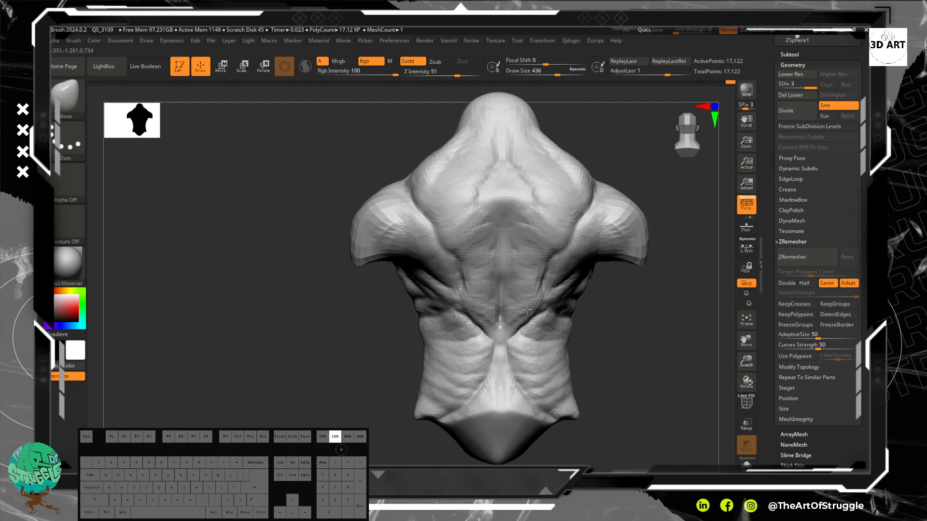
{"action": "left_click_drag", "start_coordinate": [555, 282], "coordinate": [564, 267]}
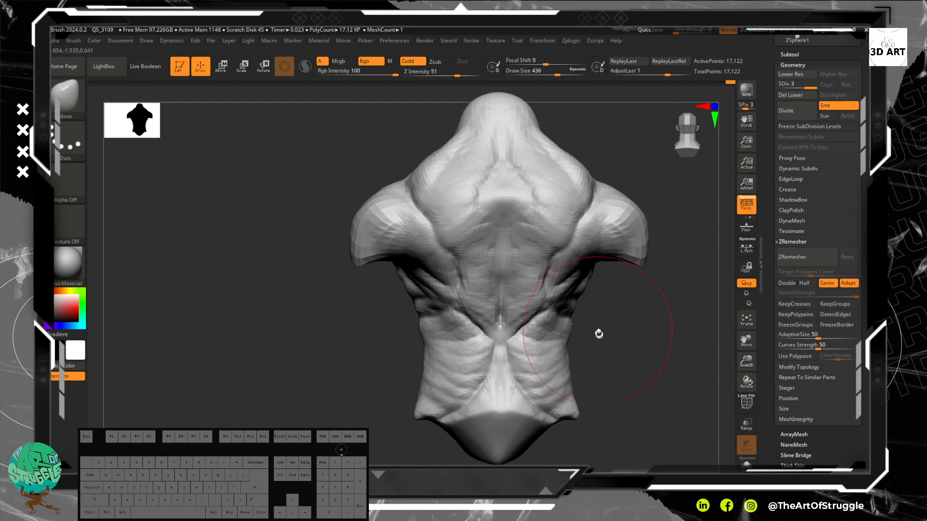
{"action": "left_click_drag", "start_coordinate": [599, 333], "coordinate": [612, 309], "text": "alt"}
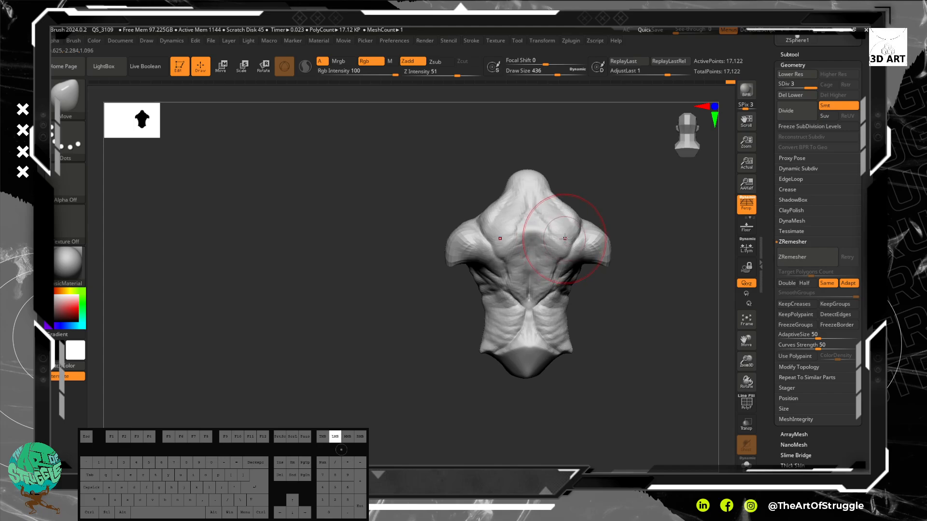
{"action": "left_click_drag", "start_coordinate": [565, 239], "coordinate": [555, 238]}
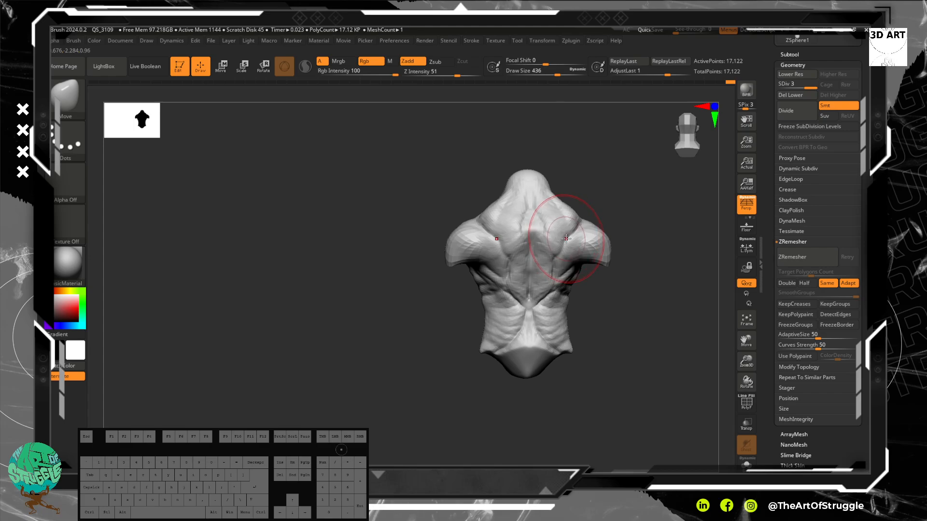
{"action": "left_click_drag", "start_coordinate": [567, 238], "coordinate": [578, 323]}
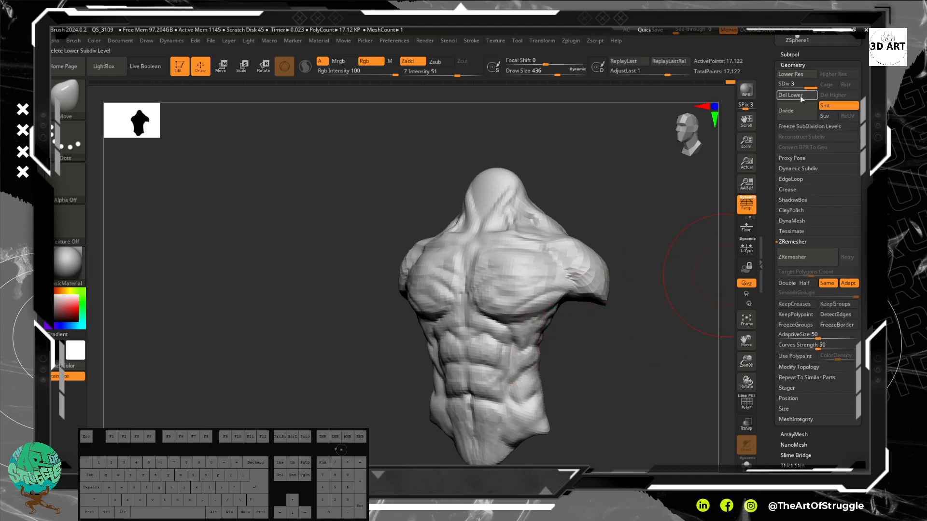
- Divide the torso mesh to subdivision level 4
{"action": "left_click", "coordinate": [786, 110]}
{"action": "mouse_move", "coordinate": [581, 364]}
{"action": "left_mouse_down", "text": "alt"}
{"action": "mouse_move", "coordinate": [586, 331]}
{"action": "mouse_move", "coordinate": [612, 380]}
{"action": "mouse_move", "coordinate": [609, 326]}
{"action": "mouse_move", "coordinate": [618, 368]}
{"action": "left_mouse_up", "text": "alt"}
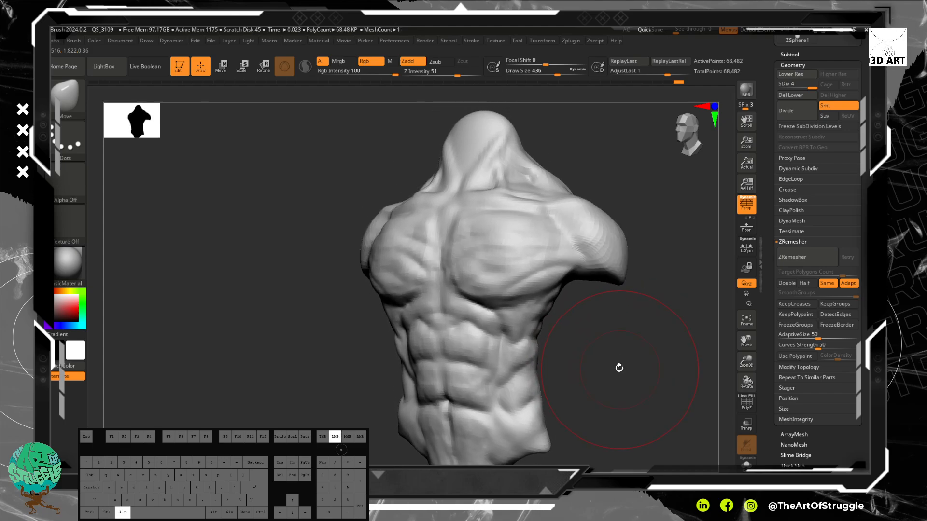
- Try to flatten the chest muscles with the Flatten brush at a reduced Draw Size
{"action": "key", "text": "b"}
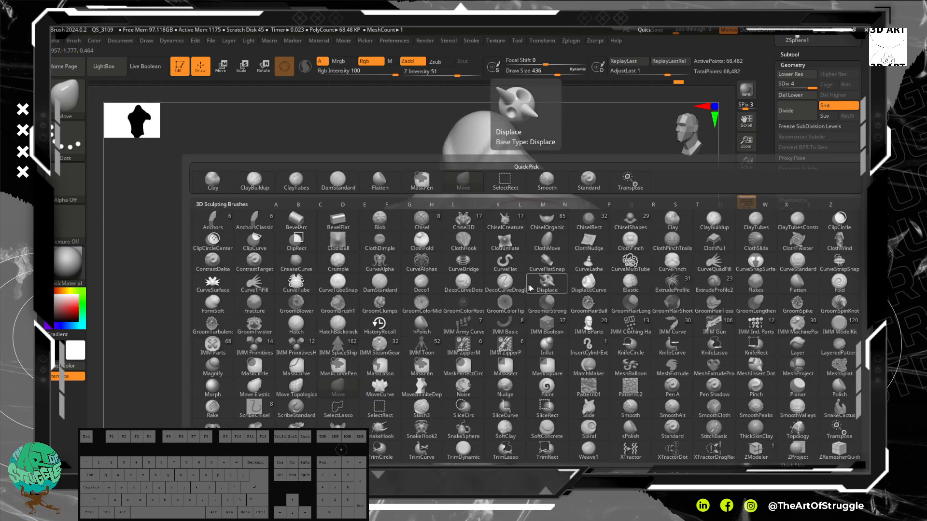
{"action": "key", "text": "f"}
{"action": "key", "text": "a"}
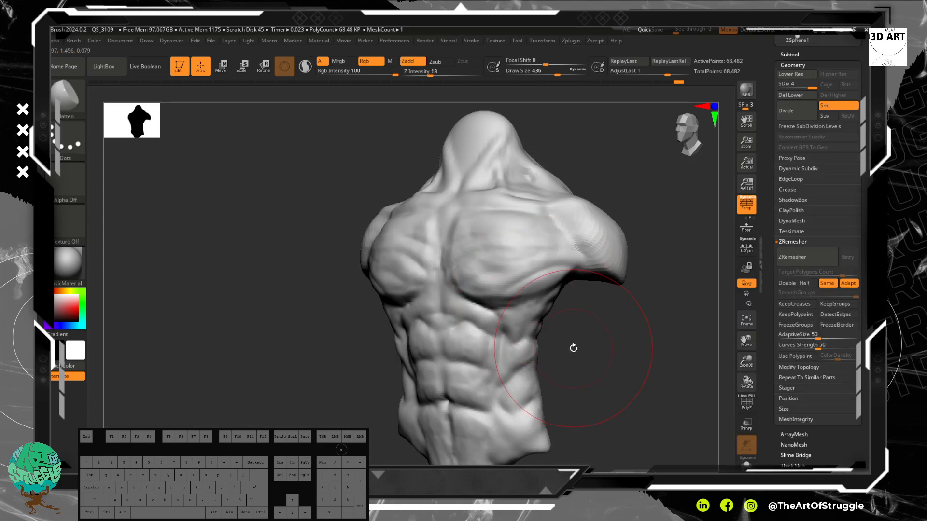
{"action": "key", "text": "["}
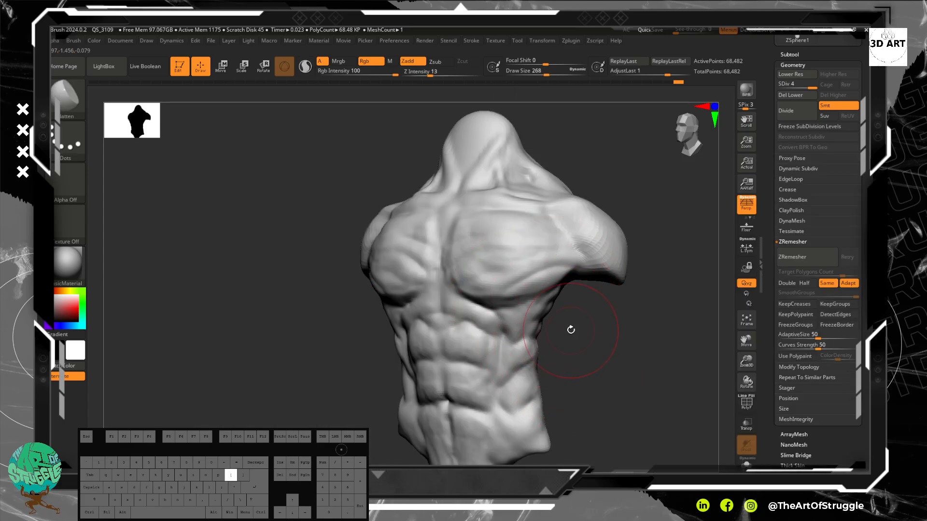
{"action": "key", "text": "["}
{"action": "mouse_move", "coordinate": [534, 272]}
{"action": "left_mouse_down"}
{"action": "mouse_move", "coordinate": [502, 275]}
{"action": "mouse_move", "coordinate": [484, 243]}
{"action": "mouse_move", "coordinate": [527, 271]}
{"action": "left_mouse_up"}
{"action": "mouse_move", "coordinate": [519, 234]}
{"action": "left_mouse_down"}
{"action": "mouse_move", "coordinate": [486, 245]}
{"action": "mouse_move", "coordinate": [502, 253]}
{"action": "mouse_move", "coordinate": [478, 269]}
{"action": "left_mouse_up"}
{"action": "key", "text": "ctrl+z"}
- Build up the lower edges of the chest muscles with ClayBuildup at Draw Size 48 and Z Intensity 2, smoothing the strokes
{"action": "mouse_move", "coordinate": [577, 335]}
{"action": "left_mouse_down"}
{"action": "mouse_move", "coordinate": [621, 389]}
{"action": "mouse_move", "coordinate": [601, 352]}
{"action": "left_mouse_up"}
{"action": "key", "text": "b"}
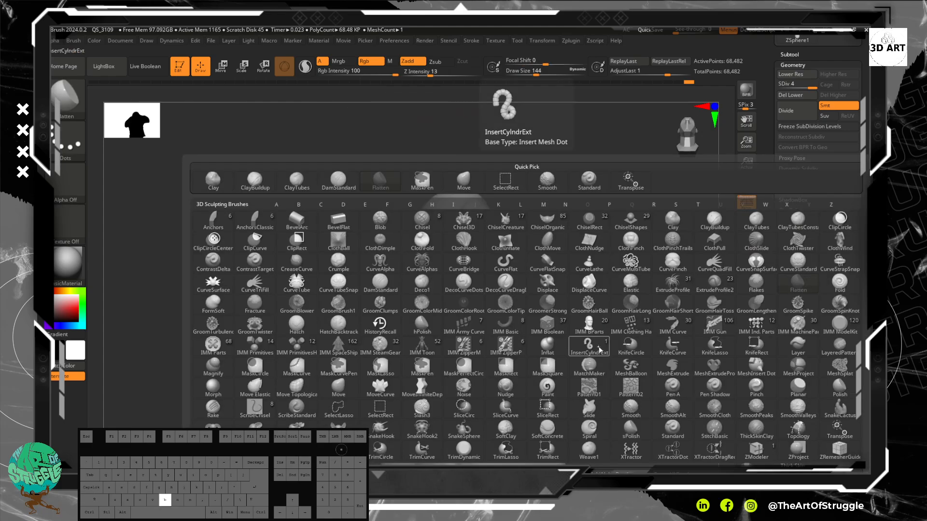
{"action": "key", "text": "c"}
{"action": "key", "text": "b"}
{"action": "right_click", "coordinate": [597, 346]}
{"action": "left_click_drag", "start_coordinate": [637, 269], "coordinate": [584, 297]}
{"action": "mouse_move", "coordinate": [608, 333]}
{"action": "left_mouse_down", "text": "alt"}
{"action": "mouse_move", "coordinate": [629, 366]}
{"action": "mouse_move", "coordinate": [626, 337]}
{"action": "mouse_move", "coordinate": [474, 231]}
{"action": "left_mouse_up", "text": "alt"}
{"action": "key", "text": "bracketleft"}
{"action": "key", "text": "bracketleft"}
{"action": "key", "text": "bracketleft"}
{"action": "key", "text": "bracketleft"}
{"action": "key", "text": "bracketleft"}
{"action": "key", "text": "bracketleft"}
{"action": "key", "text": "bracketleft"}
{"action": "key", "text": "bracketleft"}
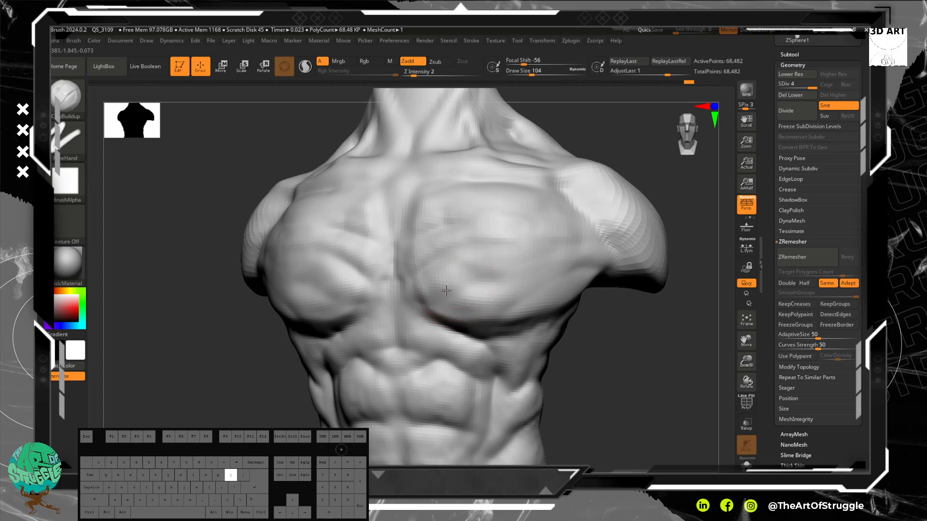
{"action": "mouse_move", "coordinate": [437, 309]}
{"action": "left_mouse_down"}
{"action": "mouse_move", "coordinate": [503, 294]}
{"action": "mouse_move", "coordinate": [519, 304]}
{"action": "mouse_move", "coordinate": [471, 305]}
{"action": "left_mouse_up"}
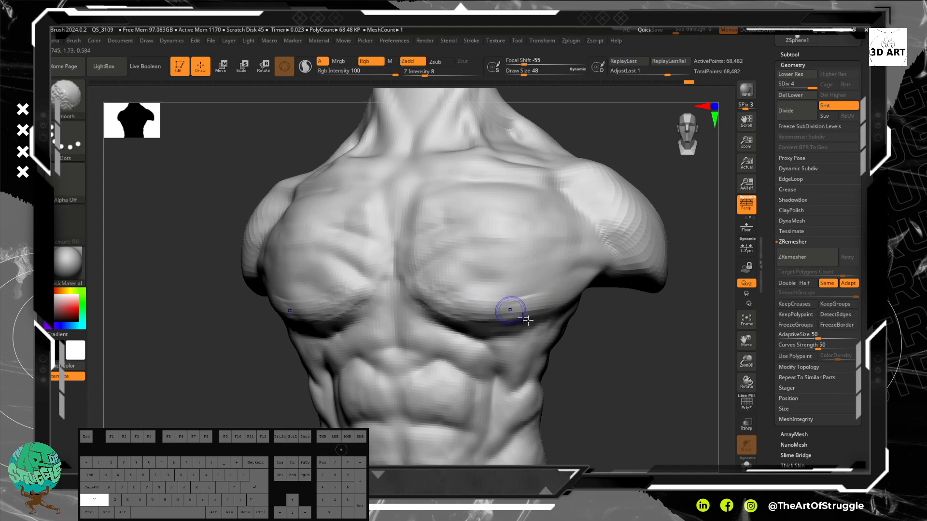
- Undo the heavy strokes on the upper abdominals and add lighter vertical muscle fibers there with ClayBuildup at Z Intensity 1
{"action": "mouse_move", "coordinate": [590, 357]}
{"action": "left_mouse_down", "text": "alt"}
{"action": "mouse_move", "coordinate": [593, 332]}
{"action": "mouse_move", "coordinate": [600, 379]}
{"action": "mouse_move", "coordinate": [584, 317]}
{"action": "mouse_move", "coordinate": [583, 335]}
{"action": "mouse_move", "coordinate": [598, 323]}
{"action": "mouse_move", "coordinate": [578, 319]}
{"action": "mouse_move", "coordinate": [604, 319]}
{"action": "left_mouse_up", "text": "alt"}
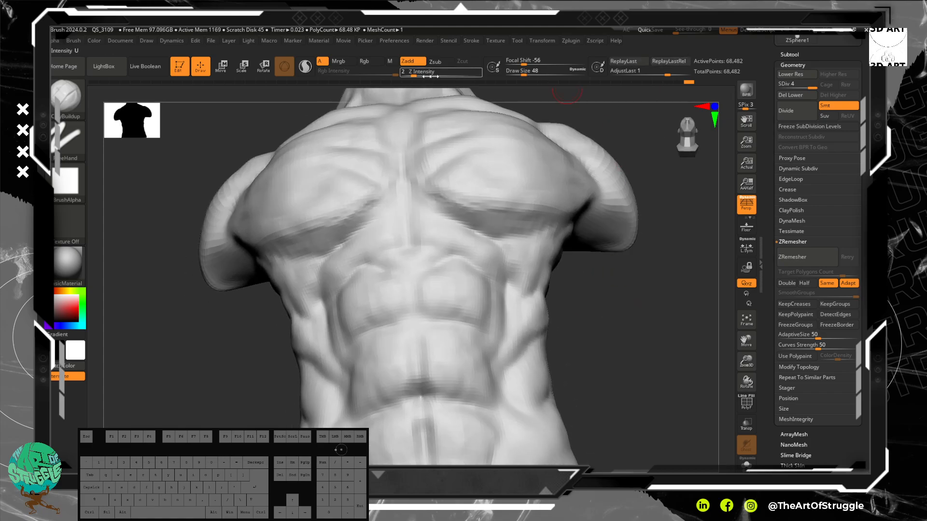
{"action": "key", "text": "ctrl"}
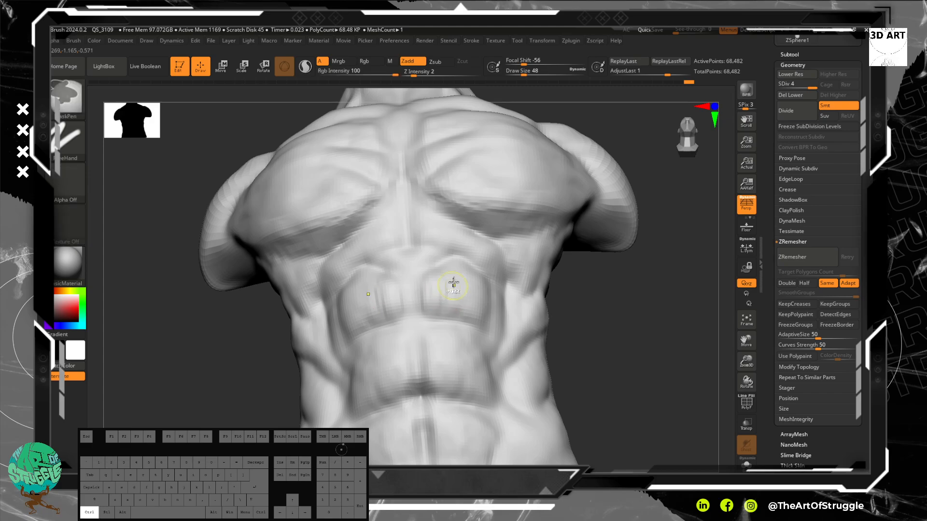
{"action": "key", "text": "ctrl+z"}
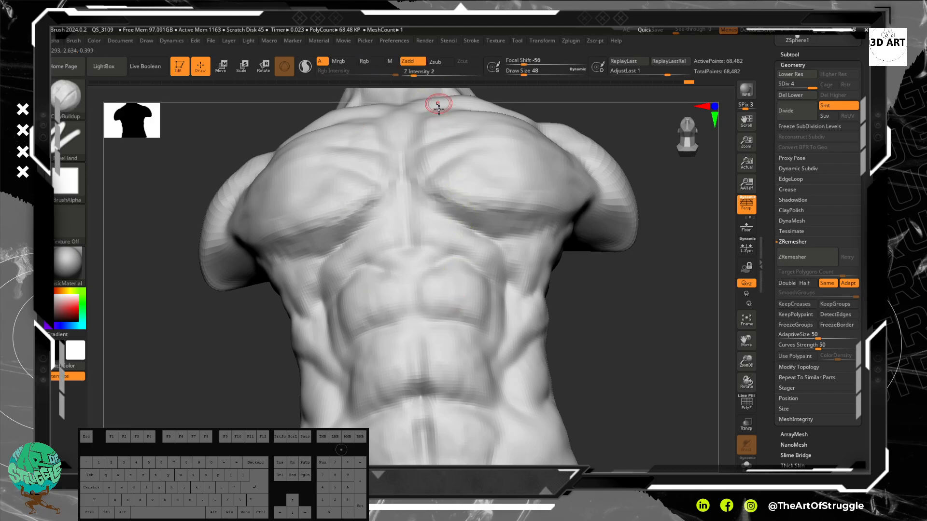
{"action": "left_click_drag", "start_coordinate": [414, 75], "coordinate": [410, 76]}
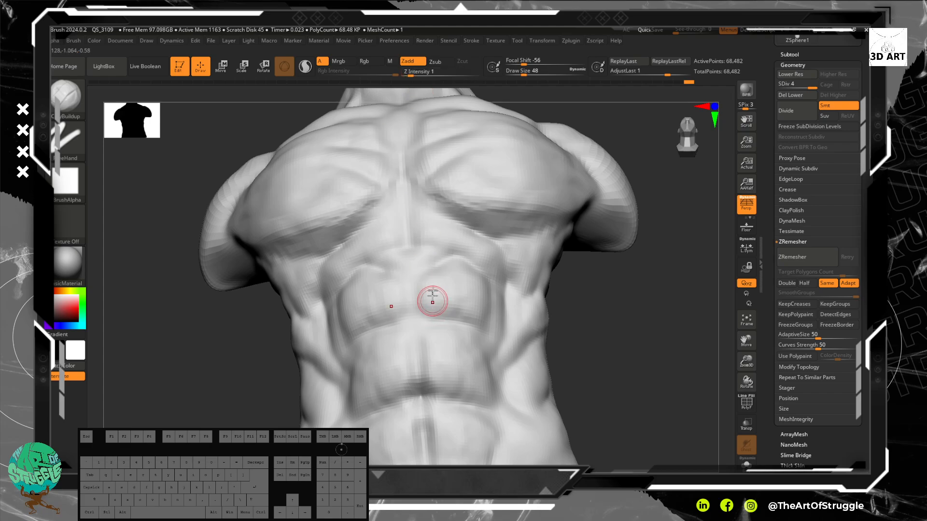
{"action": "left_click_drag", "start_coordinate": [470, 288], "coordinate": [481, 320]}
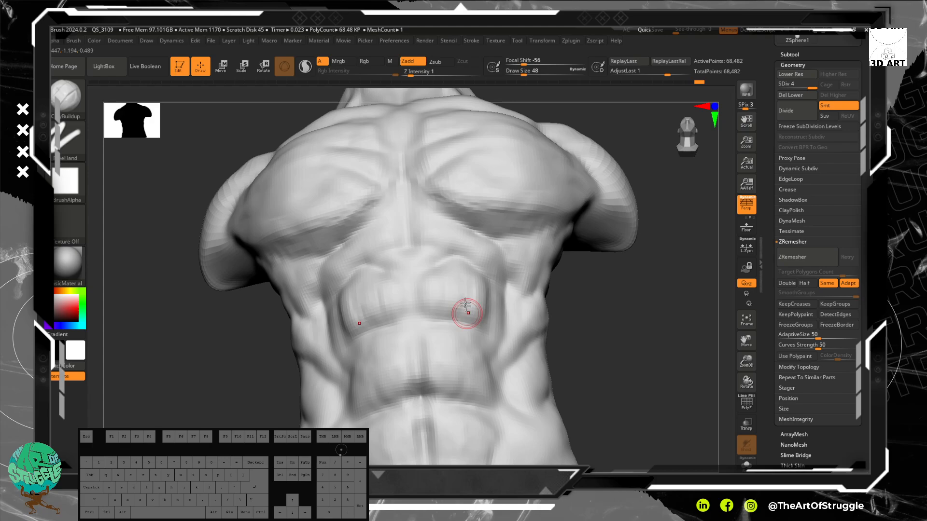
- Add muscle fiber strokes below the chest, along the rib edge and across the middle abdominals with ClayBuildup at Draw Size 48
{"action": "mouse_move", "coordinate": [627, 369]}
{"action": "left_mouse_down", "text": "alt"}
{"action": "mouse_move", "coordinate": [621, 335]}
{"action": "mouse_move", "coordinate": [625, 365]}
{"action": "left_mouse_up", "text": "alt"}
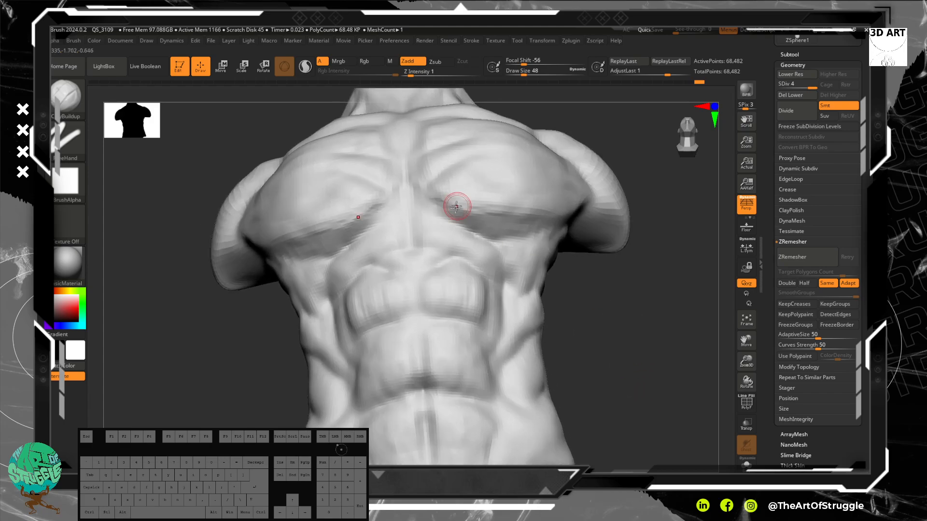
{"action": "mouse_move", "coordinate": [438, 221]}
{"action": "left_mouse_down"}
{"action": "mouse_move", "coordinate": [488, 254]}
{"action": "mouse_move", "coordinate": [500, 306]}
{"action": "mouse_move", "coordinate": [493, 327]}
{"action": "left_mouse_up"}
{"action": "mouse_move", "coordinate": [492, 331]}
{"action": "left_mouse_down"}
{"action": "mouse_move", "coordinate": [487, 341]}
{"action": "mouse_move", "coordinate": [497, 337]}
{"action": "mouse_move", "coordinate": [433, 354]}
{"action": "mouse_move", "coordinate": [456, 376]}
{"action": "mouse_move", "coordinate": [438, 331]}
{"action": "mouse_move", "coordinate": [432, 341]}
{"action": "left_mouse_up"}
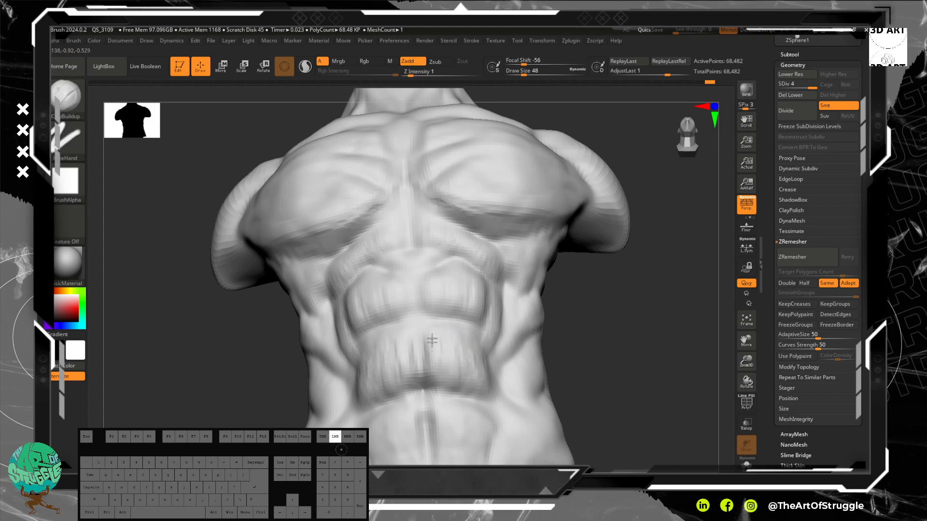
{"action": "left_click_drag", "start_coordinate": [461, 377], "coordinate": [420, 388]}
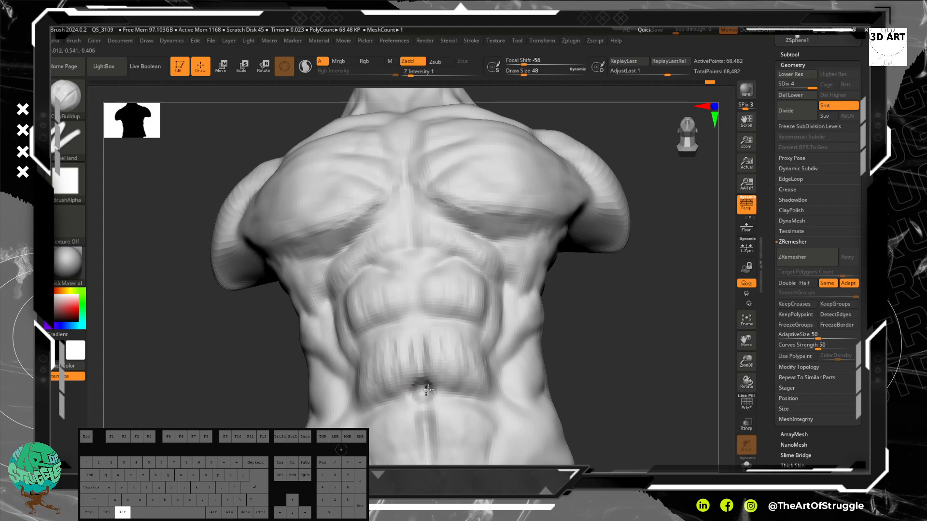
- Add long vertical fiber strokes down the lower abdominals towards the pelvis with ClayBuildup at Z Intensity 1
{"action": "left_click_drag", "start_coordinate": [579, 383], "coordinate": [591, 293], "text": "alt"}
{"action": "left_click_drag", "start_coordinate": [462, 337], "coordinate": [460, 308]}
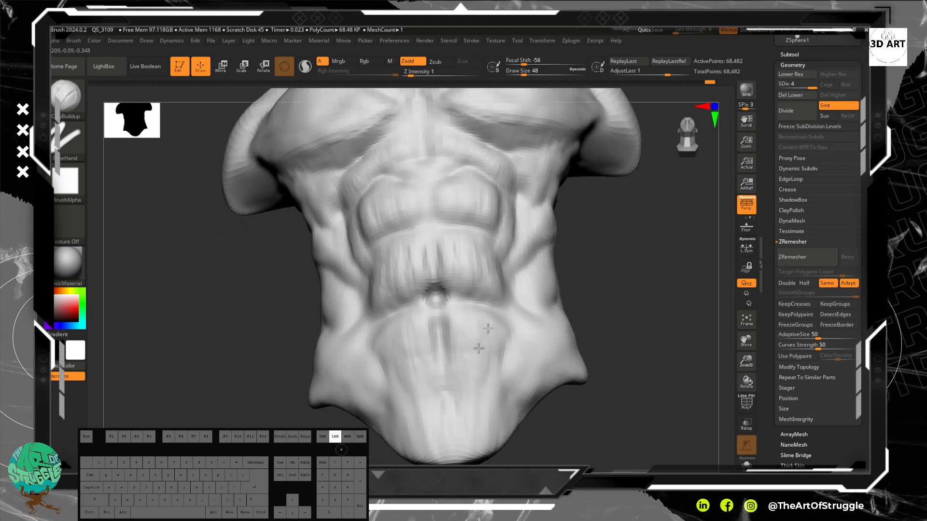
{"action": "mouse_move", "coordinate": [478, 349]}
{"action": "left_mouse_down"}
{"action": "mouse_move", "coordinate": [496, 324]}
{"action": "mouse_move", "coordinate": [481, 396]}
{"action": "left_mouse_up"}
{"action": "left_click_drag", "start_coordinate": [482, 397], "coordinate": [492, 411]}
{"action": "left_click_drag", "start_coordinate": [617, 295], "coordinate": [598, 379], "text": "alt"}
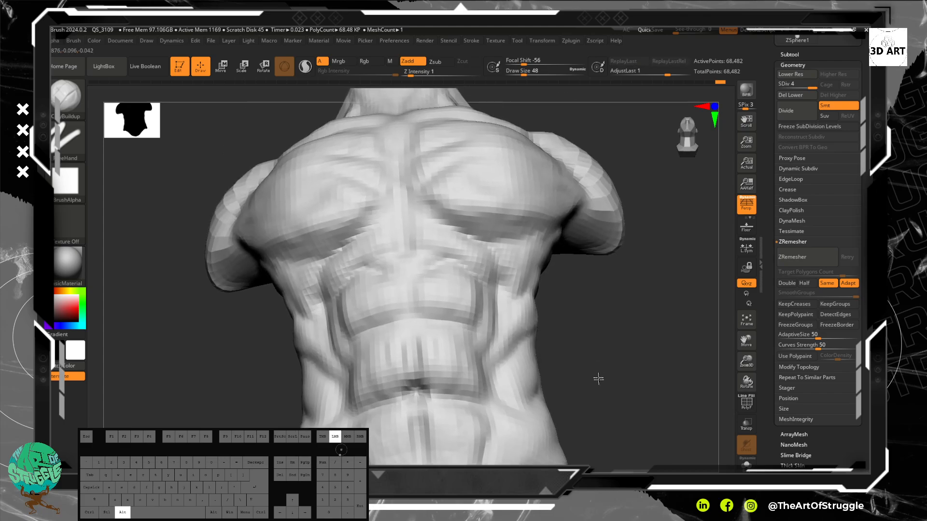
- Add muscle fiber strokes over the obliques and the side of the ribcage with ClayBuildup at Draw Size 48 and Z Intensity 1
{"action": "left_click_drag", "start_coordinate": [573, 275], "coordinate": [594, 308]}
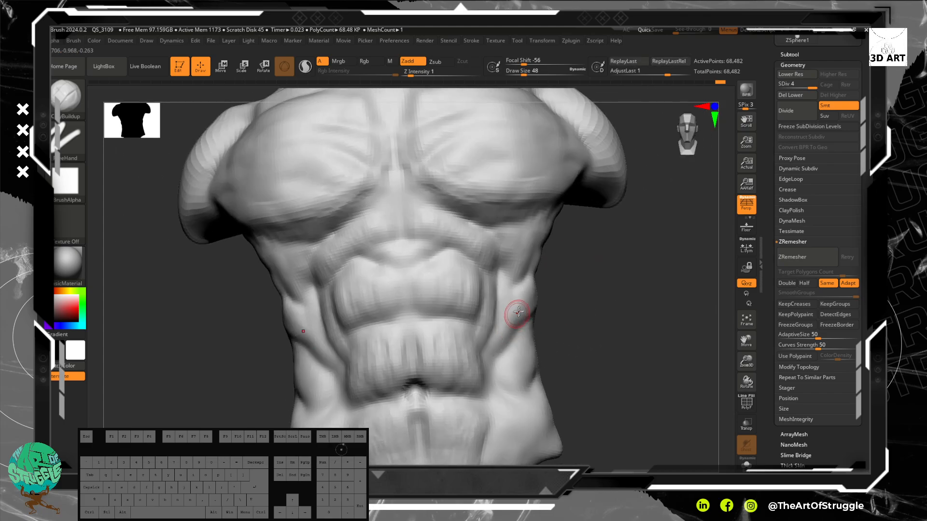
{"action": "mouse_move", "coordinate": [494, 347]}
{"action": "left_mouse_down"}
{"action": "mouse_move", "coordinate": [524, 319]}
{"action": "mouse_move", "coordinate": [526, 328]}
{"action": "left_mouse_up"}
{"action": "mouse_move", "coordinate": [505, 368]}
{"action": "left_mouse_down"}
{"action": "mouse_move", "coordinate": [525, 358]}
{"action": "mouse_move", "coordinate": [518, 379]}
{"action": "left_mouse_up"}
{"action": "mouse_move", "coordinate": [507, 367]}
{"action": "left_mouse_down"}
{"action": "mouse_move", "coordinate": [527, 344]}
{"action": "mouse_move", "coordinate": [532, 362]}
{"action": "mouse_move", "coordinate": [524, 309]}
{"action": "mouse_move", "coordinate": [506, 314]}
{"action": "left_mouse_up"}
{"action": "left_click_drag", "start_coordinate": [588, 311], "coordinate": [555, 306]}
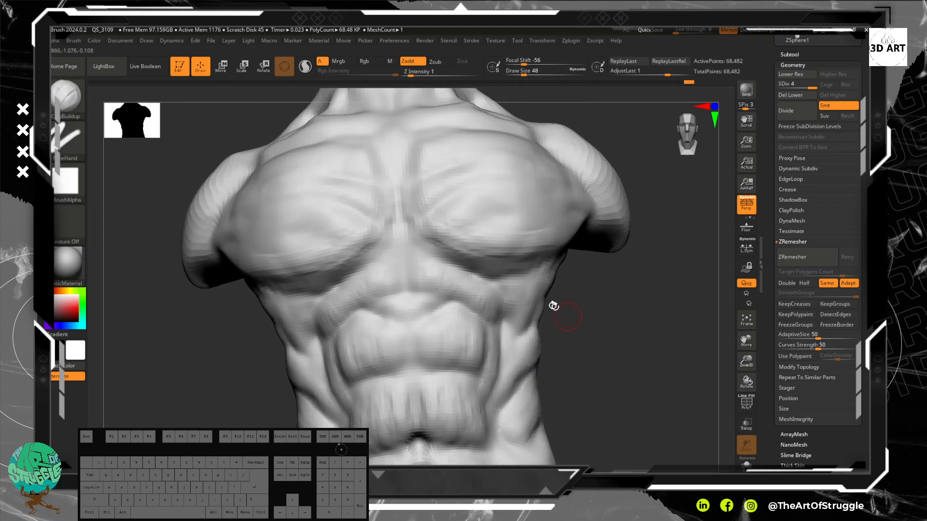
{"action": "mouse_move", "coordinate": [500, 321]}
{"action": "left_mouse_down"}
{"action": "mouse_move", "coordinate": [521, 291]}
{"action": "mouse_move", "coordinate": [573, 333]}
{"action": "mouse_move", "coordinate": [601, 267]}
{"action": "mouse_move", "coordinate": [561, 283]}
{"action": "mouse_move", "coordinate": [582, 281]}
{"action": "left_mouse_up"}
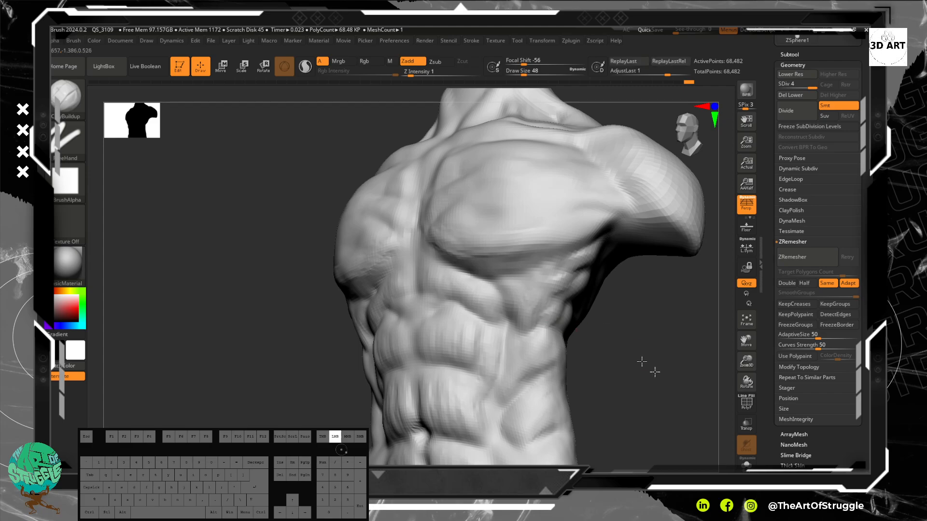
{"action": "left_click_drag", "start_coordinate": [648, 369], "coordinate": [588, 323]}
{"action": "left_click_drag", "start_coordinate": [628, 394], "coordinate": [610, 330]}
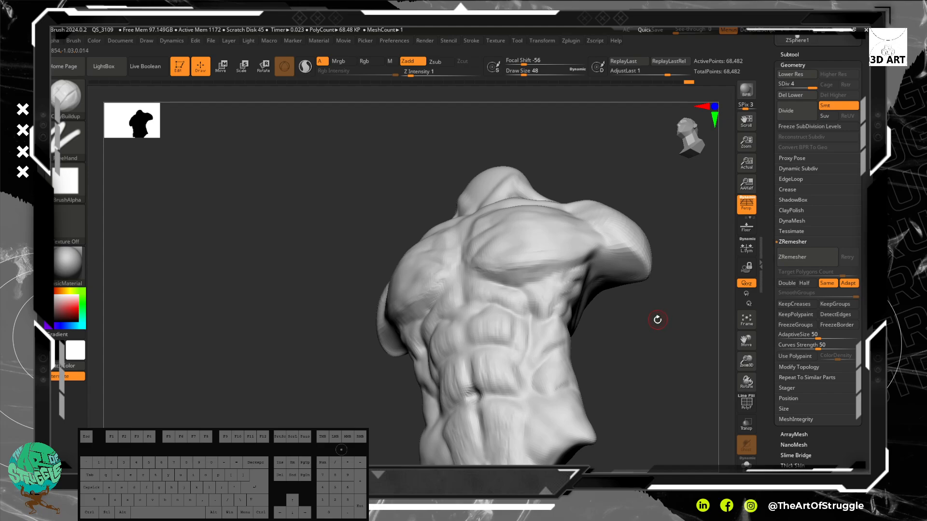
- Carve the creases between and beside the abdominals with DamStandard in Zsub at Draw Size 48 and Z Intensity 14
{"action": "key", "text": "b"}
{"action": "key", "text": "s"}
{"action": "key", "text": "t"}
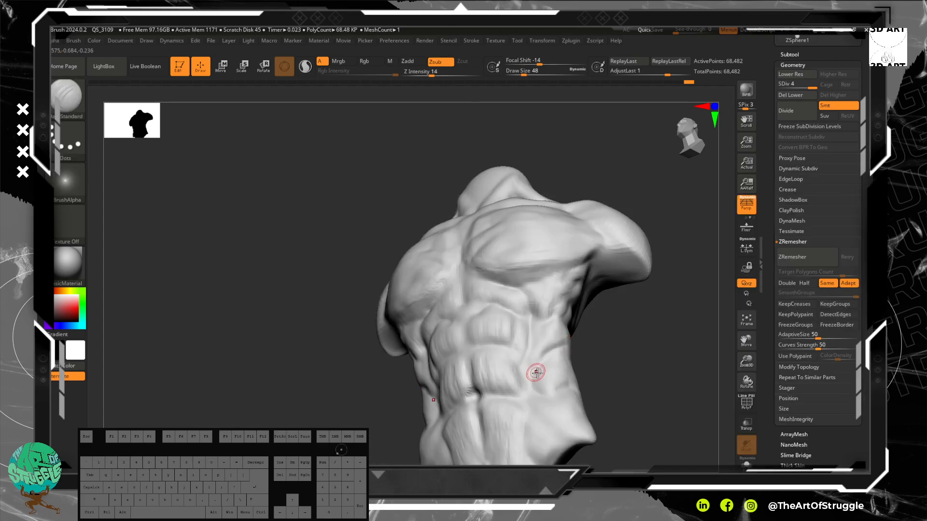
{"action": "left_click_drag", "start_coordinate": [617, 346], "coordinate": [541, 327]}
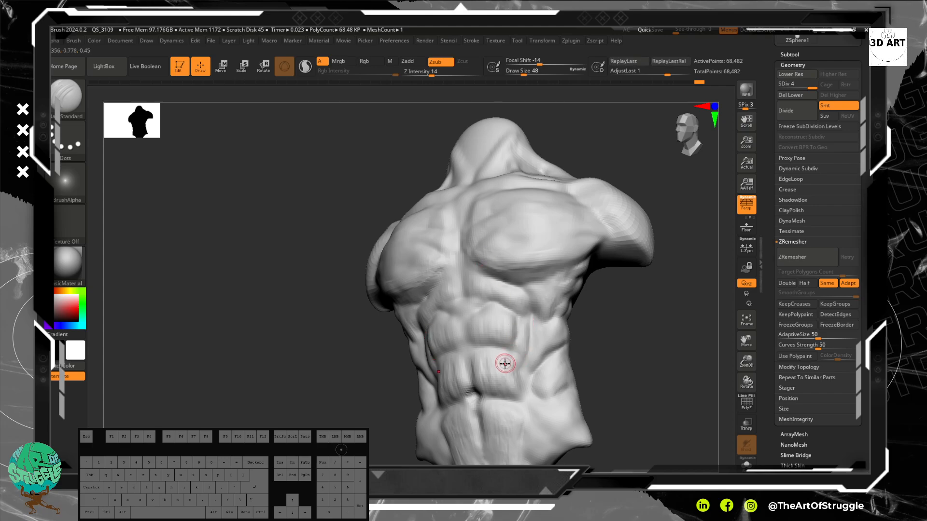
{"action": "left_click_drag", "start_coordinate": [623, 357], "coordinate": [662, 292], "text": "alt"}
{"action": "left_click_drag", "start_coordinate": [482, 354], "coordinate": [521, 362]}
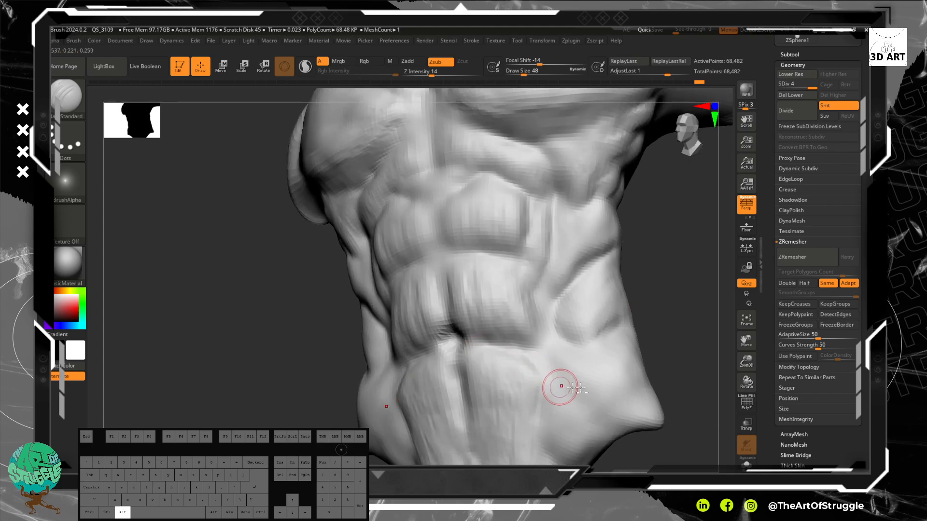
{"action": "left_click_drag", "start_coordinate": [675, 387], "coordinate": [644, 262], "text": "alt"}
{"action": "mouse_move", "coordinate": [517, 251]}
{"action": "left_mouse_down"}
{"action": "mouse_move", "coordinate": [504, 307]}
{"action": "mouse_move", "coordinate": [513, 367]}
{"action": "left_mouse_up"}
{"action": "mouse_move", "coordinate": [594, 386]}
{"action": "left_mouse_down", "text": "alt"}
{"action": "mouse_move", "coordinate": [613, 423]}
{"action": "mouse_move", "coordinate": [618, 333]}
{"action": "mouse_move", "coordinate": [620, 412]}
{"action": "mouse_move", "coordinate": [637, 354]}
{"action": "mouse_move", "coordinate": [636, 259]}
{"action": "mouse_move", "coordinate": [539, 236]}
{"action": "left_mouse_up", "text": "alt"}
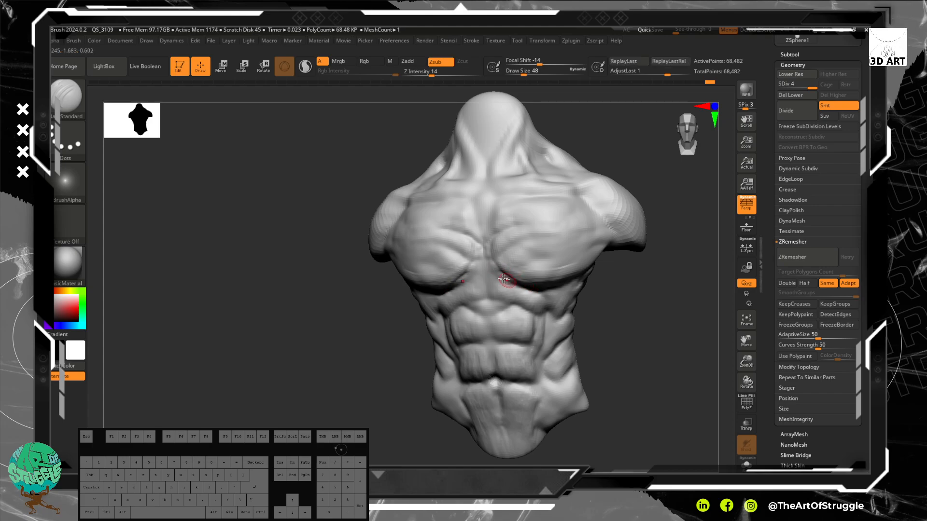
- Refine the groove where the chest meets the shoulder and the crease along the hip with DamStandard, smoothing the hip area
{"action": "left_click_drag", "start_coordinate": [665, 331], "coordinate": [669, 372], "text": "alt"}
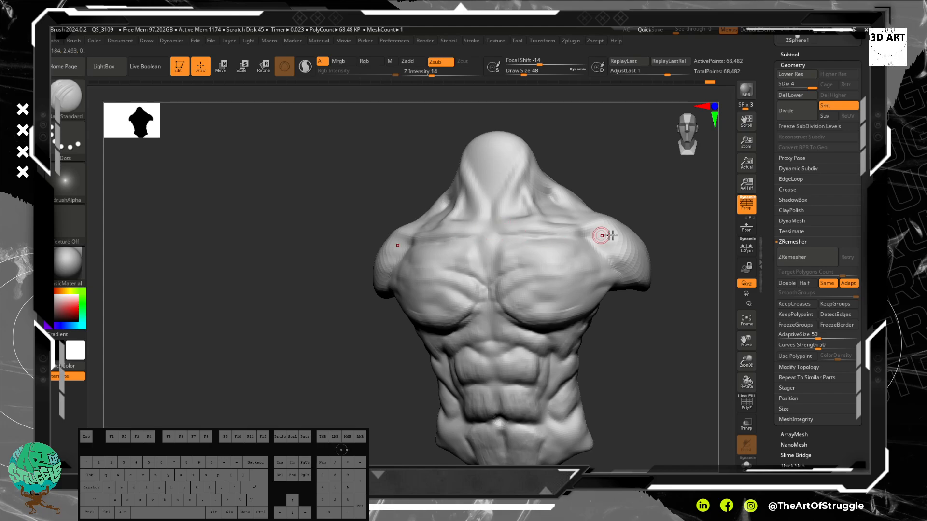
{"action": "left_click_drag", "start_coordinate": [566, 238], "coordinate": [570, 237]}
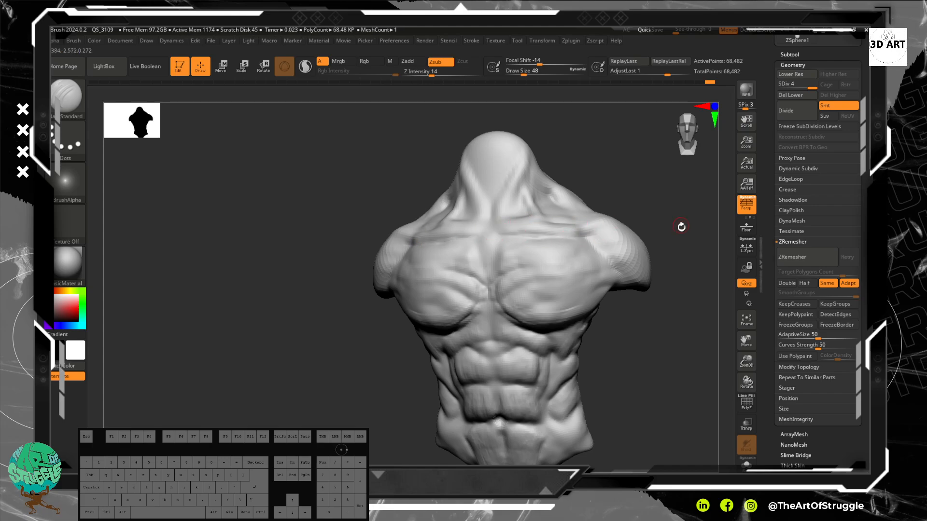
{"action": "left_click_drag", "start_coordinate": [670, 336], "coordinate": [625, 292], "text": "alt"}
{"action": "left_click_drag", "start_coordinate": [631, 308], "coordinate": [636, 254], "text": "alt"}
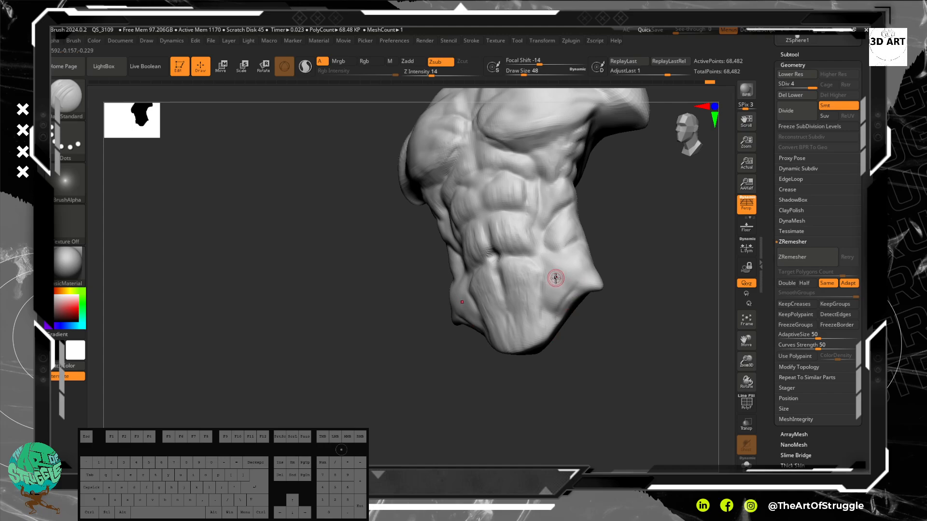
{"action": "mouse_move", "coordinate": [574, 289]}
{"action": "left_mouse_down"}
{"action": "mouse_move", "coordinate": [631, 338]}
{"action": "mouse_move", "coordinate": [594, 304]}
{"action": "left_mouse_up"}
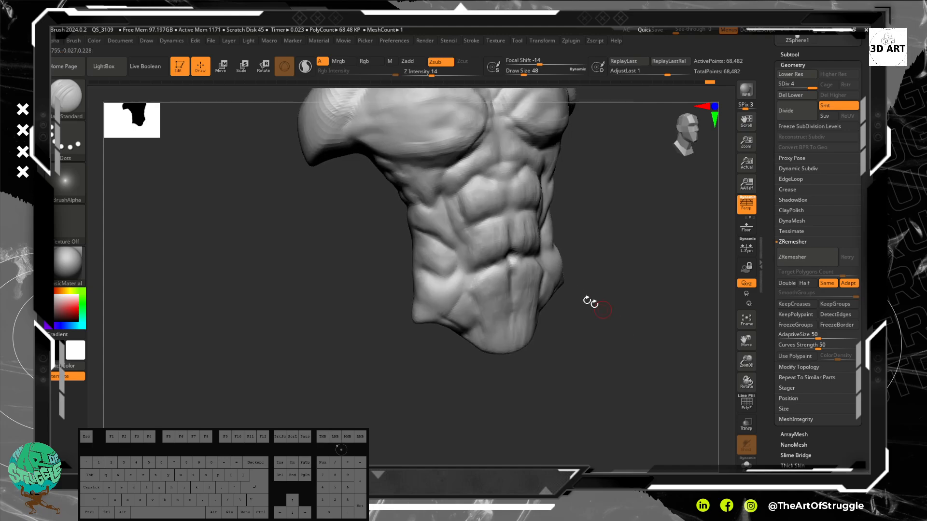
{"action": "key", "text": "shift"}
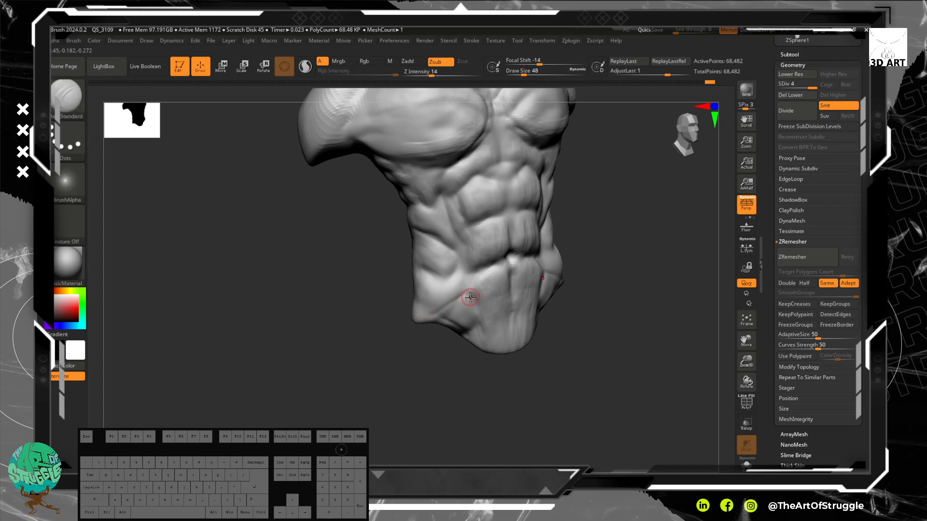
{"action": "key", "text": "ctrl"}
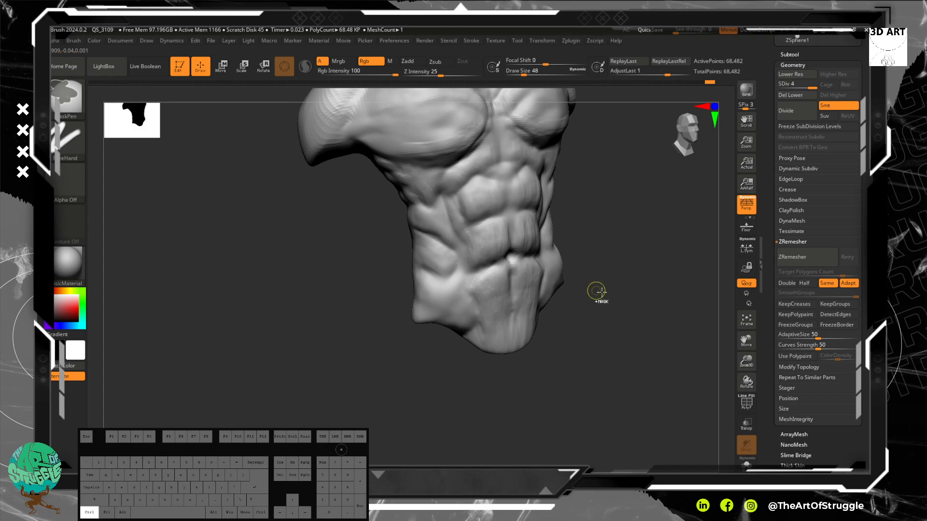
{"action": "key", "text": "alt"}
{"action": "left_click_drag", "start_coordinate": [574, 207], "coordinate": [592, 277], "text": "alt"}
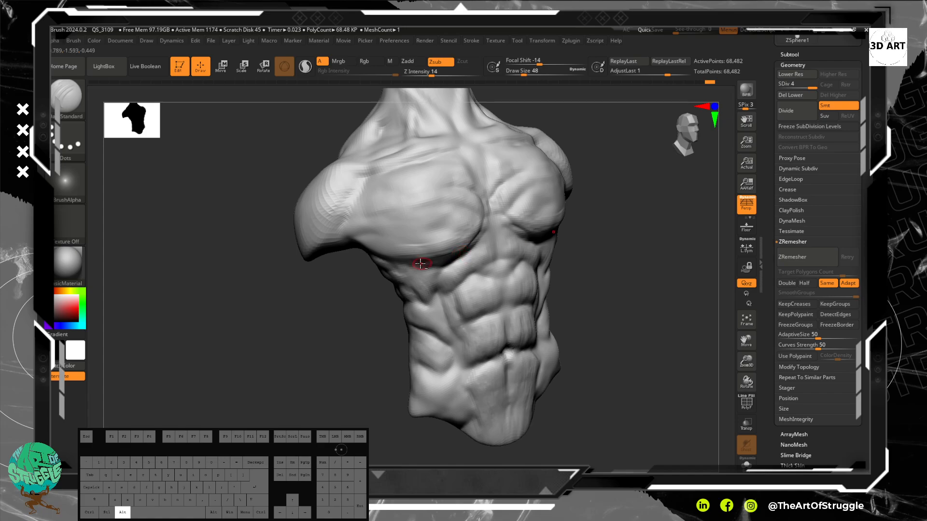
- Carve the fold under the chest muscles with DamStandard and smooth its inner end
{"action": "left_click_drag", "start_coordinate": [613, 271], "coordinate": [573, 215]}
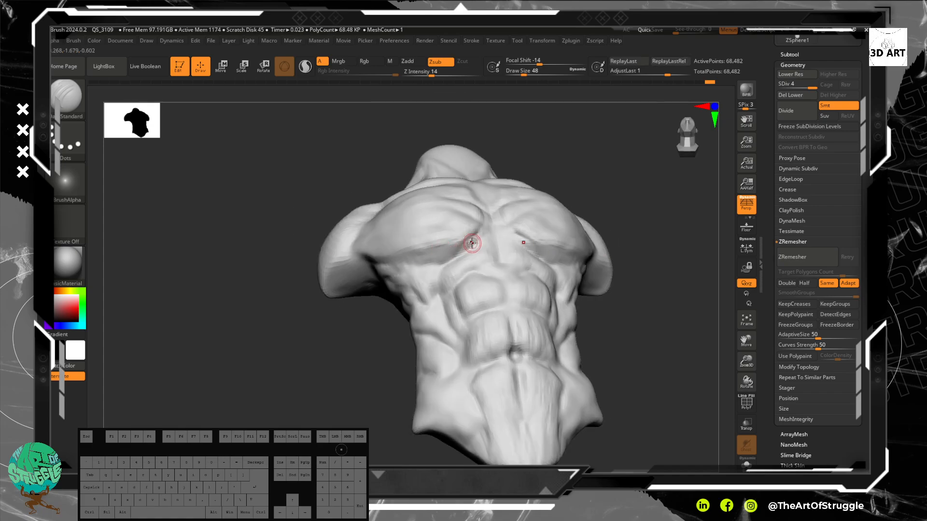
{"action": "left_click_drag", "start_coordinate": [472, 243], "coordinate": [430, 256]}
{"action": "left_click_drag", "start_coordinate": [423, 256], "coordinate": [405, 262]}
{"action": "mouse_move", "coordinate": [450, 255]}
{"action": "left_mouse_down"}
{"action": "mouse_move", "coordinate": [408, 262]}
{"action": "mouse_move", "coordinate": [425, 264]}
{"action": "left_mouse_up"}
{"action": "left_click_drag", "start_coordinate": [477, 244], "coordinate": [447, 256], "text": "shift"}
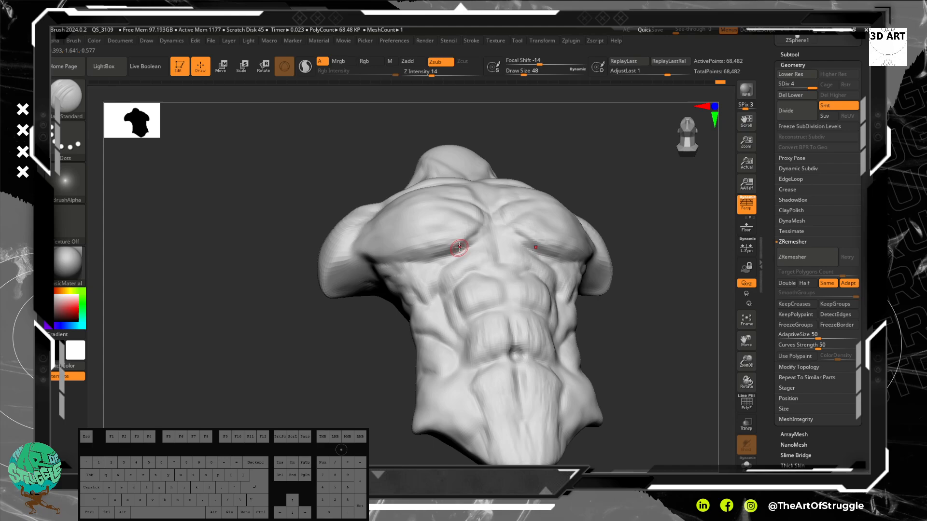
- Build up the lower chest edge and rough in the nipples with ClayTubes at Draw Size 48 and Z Intensity 8
{"action": "key", "text": "b"}
{"action": "key", "text": "c"}
{"action": "key", "text": "t"}
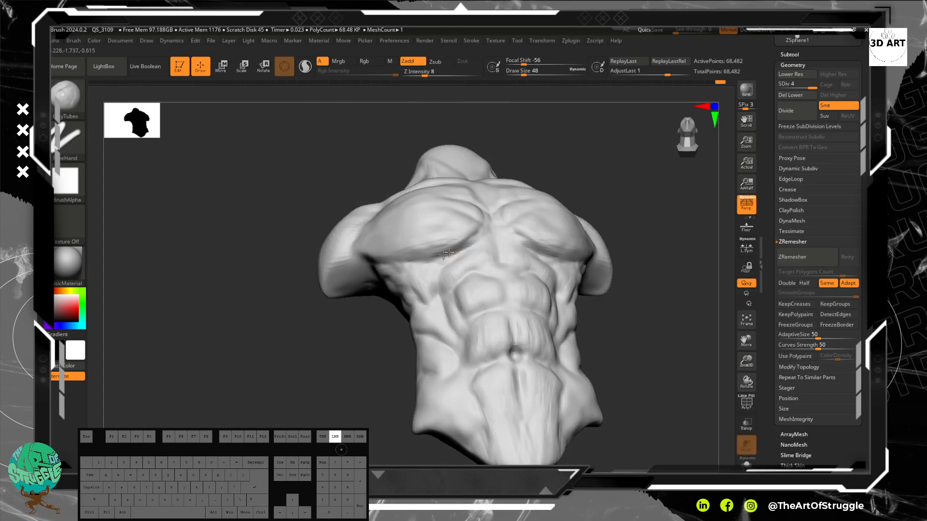
{"action": "left_click_drag", "start_coordinate": [438, 254], "coordinate": [403, 261]}
{"action": "mouse_move", "coordinate": [460, 244]}
{"action": "left_mouse_down"}
{"action": "mouse_move", "coordinate": [412, 263]}
{"action": "mouse_move", "coordinate": [449, 246]}
{"action": "mouse_move", "coordinate": [440, 243]}
{"action": "mouse_move", "coordinate": [352, 302]}
{"action": "mouse_move", "coordinate": [391, 283]}
{"action": "left_mouse_up"}
{"action": "left_click_drag", "start_coordinate": [404, 239], "coordinate": [432, 234]}
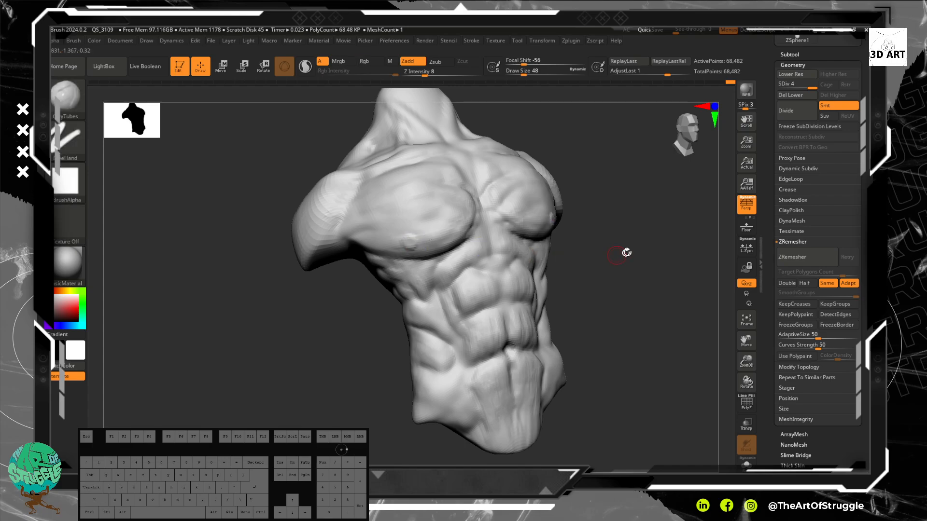
{"action": "left_click_drag", "start_coordinate": [623, 253], "coordinate": [521, 268]}
{"action": "left_click_drag", "start_coordinate": [647, 274], "coordinate": [652, 292], "text": "alt"}
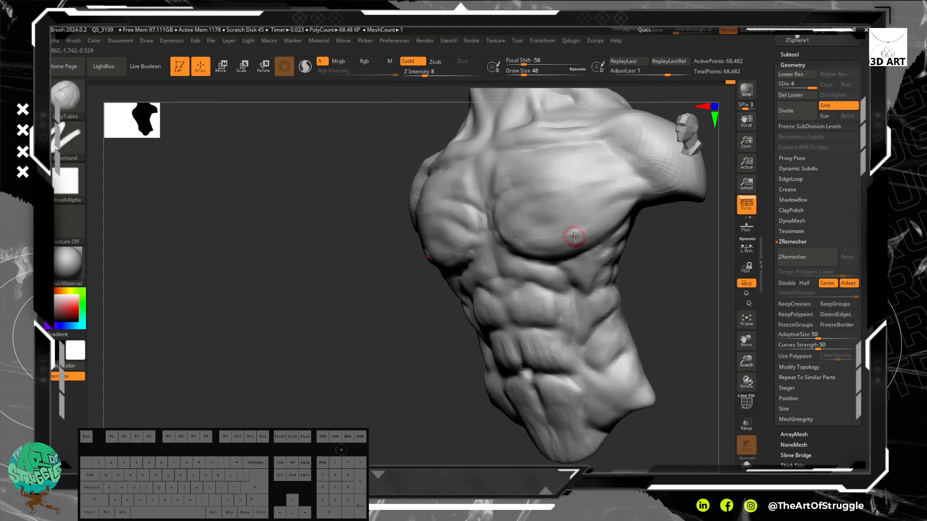
- Mask a round spot at the nipple on the lower chest, invert the mask, and undo the extra masking stroke
{"action": "left_click_drag", "start_coordinate": [577, 236], "coordinate": [574, 237], "text": "ctrl"}
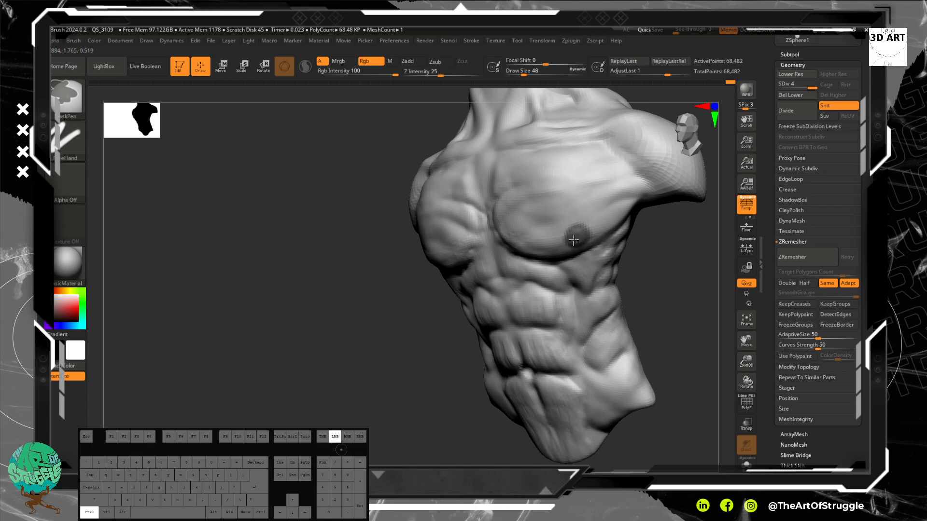
{"action": "left_click", "coordinate": [631, 272], "text": "ctrl"}
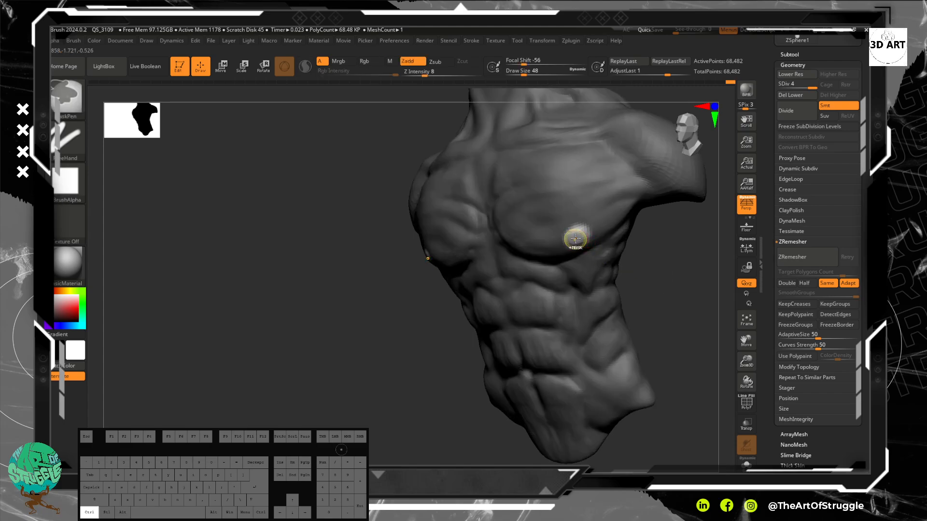
{"action": "left_click_drag", "start_coordinate": [576, 238], "coordinate": [577, 236], "text": "ctrl"}
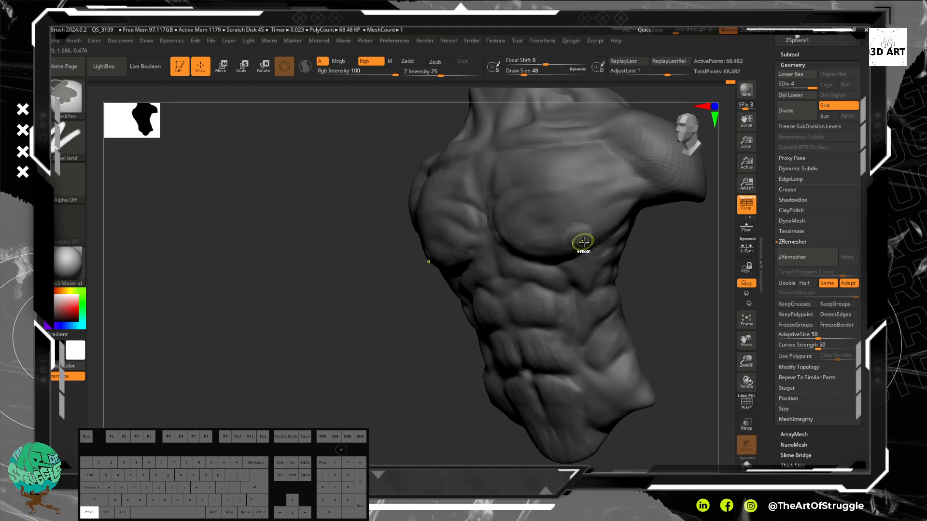
{"action": "key", "text": "ctrl+z"}
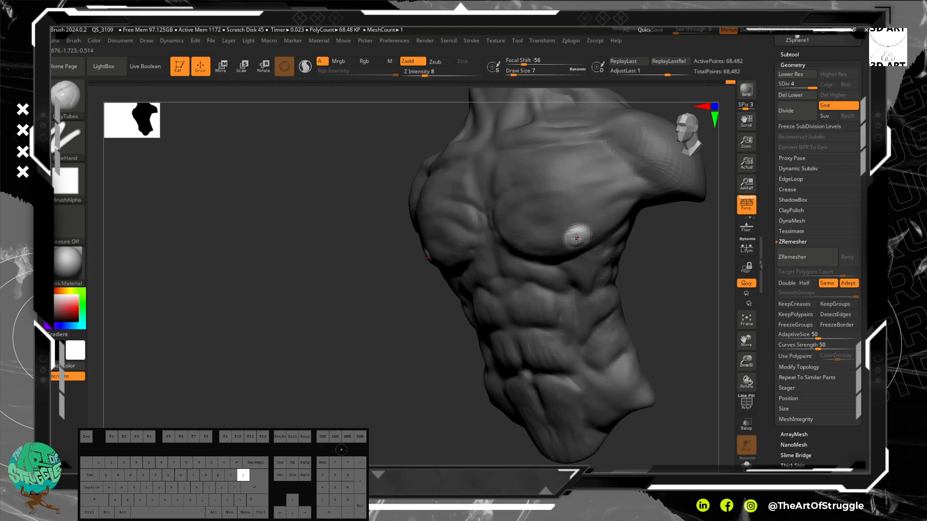
- Shape the areola inside the unmasked spot with ClayTubes, smooth it at Draw Size 42, and clear the mask
{"action": "left_click_drag", "start_coordinate": [576, 238], "coordinate": [576, 239]}
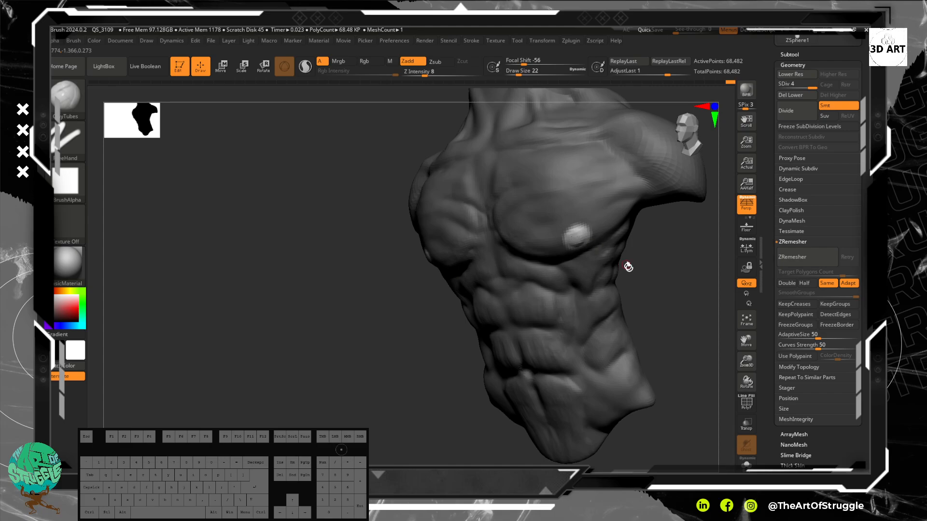
{"action": "left_click_drag", "start_coordinate": [585, 233], "coordinate": [578, 234]}
{"action": "key", "text": "ctrl+z"}
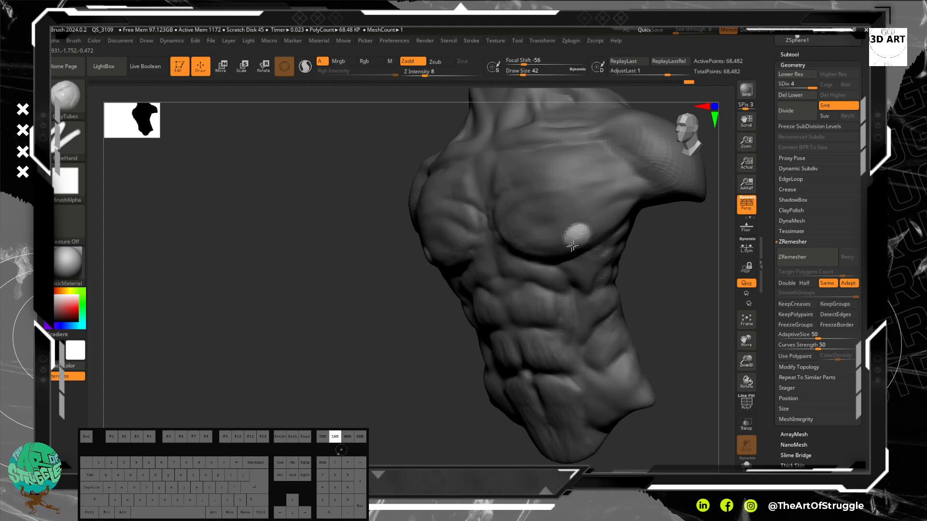
{"action": "key", "text": "shift"}
{"action": "left_click_drag", "start_coordinate": [573, 244], "coordinate": [582, 228], "text": "shift"}
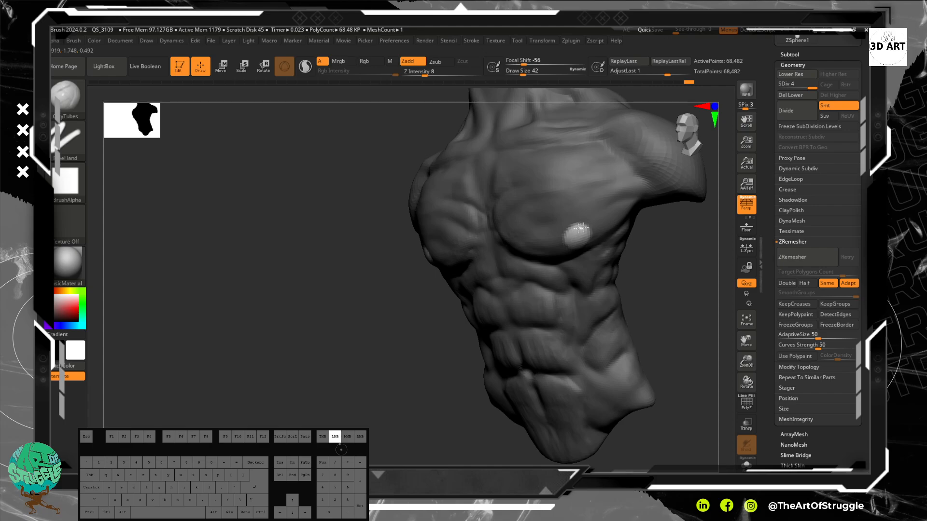
{"action": "left_click", "coordinate": [659, 285], "text": "ctrl"}
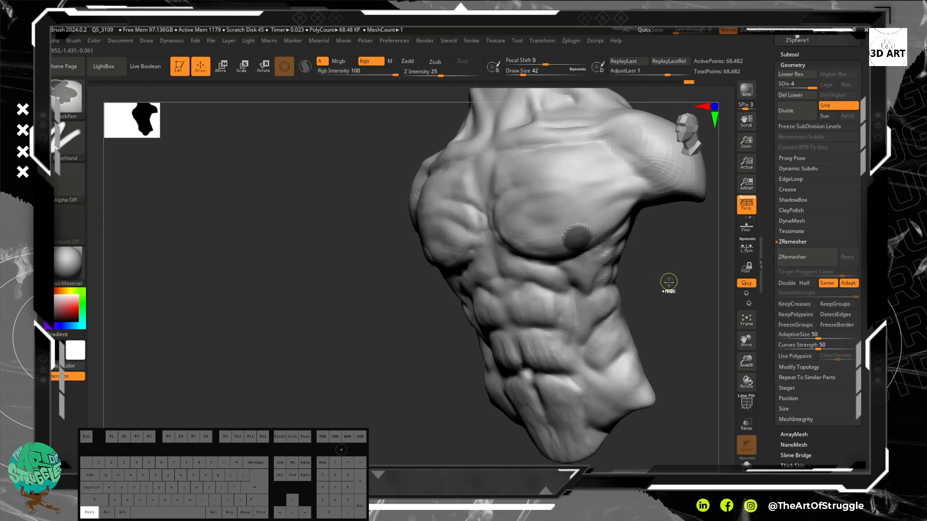
{"action": "left_click_drag", "start_coordinate": [668, 281], "coordinate": [679, 294], "text": "ctrl"}
- Mask the centre of the areola, invert the mask to shape the nipple, and clear the mask
{"action": "left_click_drag", "start_coordinate": [580, 238], "coordinate": [579, 240], "text": "ctrl"}
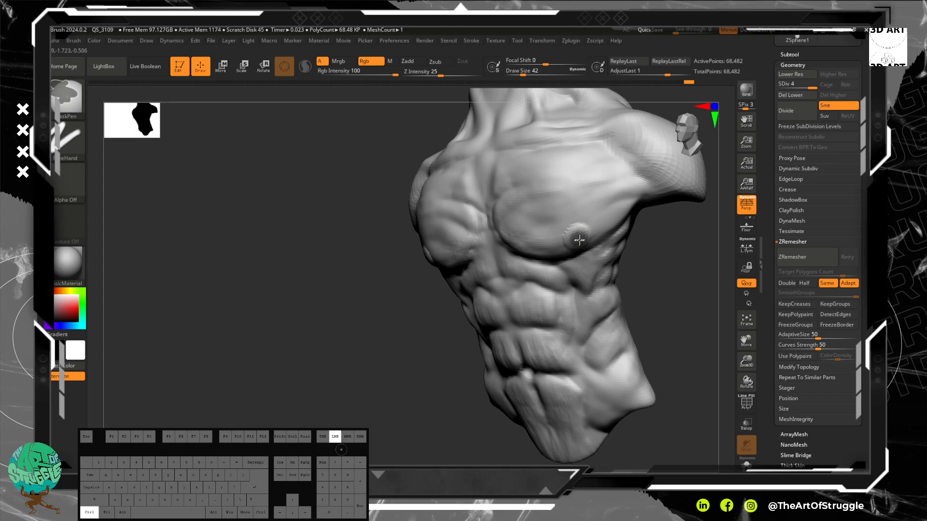
{"action": "left_click", "coordinate": [651, 285], "text": "ctrl"}
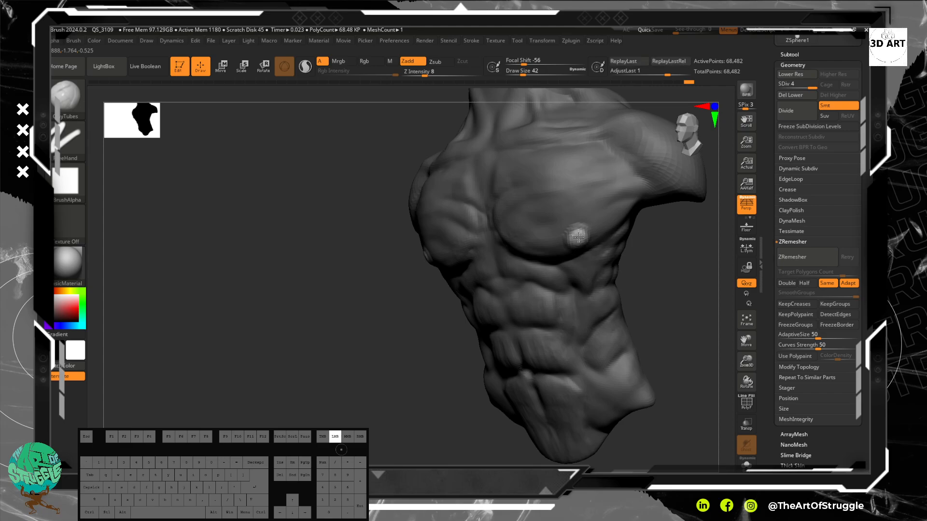
{"action": "left_click", "coordinate": [658, 268], "text": "ctrl"}
{"action": "mouse_move", "coordinate": [659, 268]}
{"action": "left_mouse_down", "text": "ctrl"}
{"action": "mouse_move", "coordinate": [675, 294]}
{"action": "mouse_move", "coordinate": [650, 218]}
{"action": "mouse_move", "coordinate": [668, 263]}
{"action": "mouse_move", "coordinate": [640, 293]}
{"action": "mouse_move", "coordinate": [635, 275]}
{"action": "mouse_move", "coordinate": [596, 240]}
{"action": "mouse_move", "coordinate": [580, 244]}
{"action": "left_mouse_up", "text": "ctrl"}
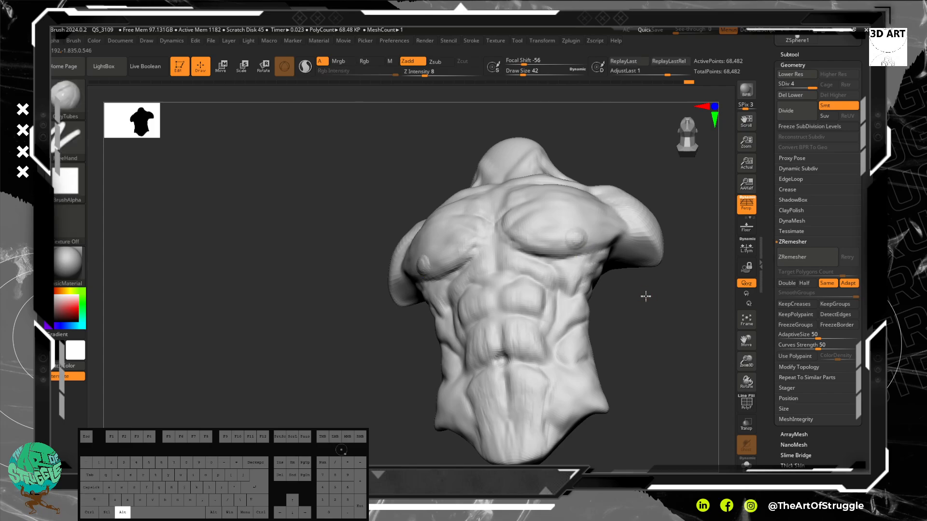
- Carve grooves down the back of the neck and inner trapezius with DamStandard at Z Intensity 14 and Draw Size 42
{"action": "mouse_move", "coordinate": [645, 296]}
{"action": "left_mouse_down", "text": "alt"}
{"action": "mouse_move", "coordinate": [641, 263]}
{"action": "mouse_move", "coordinate": [638, 303]}
{"action": "left_mouse_up", "text": "alt"}
{"action": "mouse_move", "coordinate": [622, 246]}
{"action": "left_mouse_down", "text": "alt"}
{"action": "mouse_move", "coordinate": [617, 269]}
{"action": "mouse_move", "coordinate": [650, 318]}
{"action": "left_mouse_up", "text": "alt"}
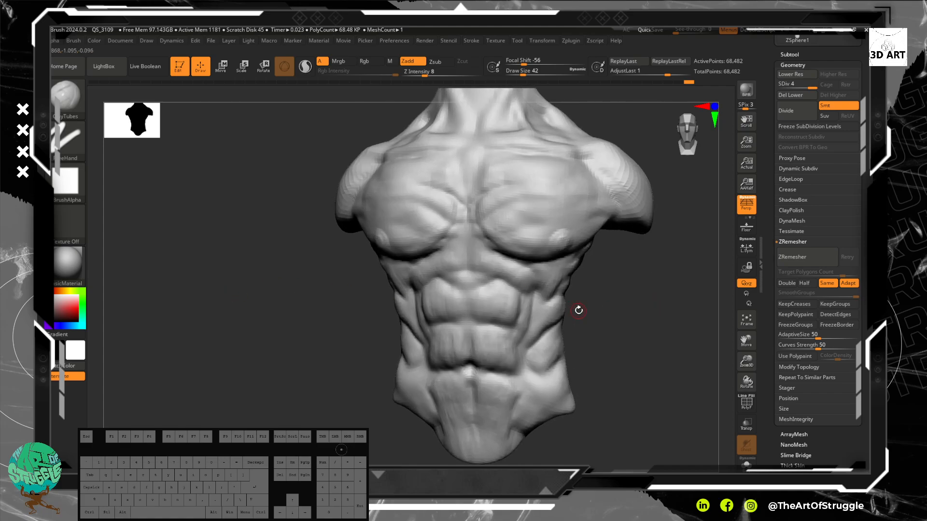
{"action": "left_click_drag", "start_coordinate": [579, 310], "coordinate": [542, 306]}
{"action": "left_click_drag", "start_coordinate": [436, 342], "coordinate": [198, 325], "text": "alt"}
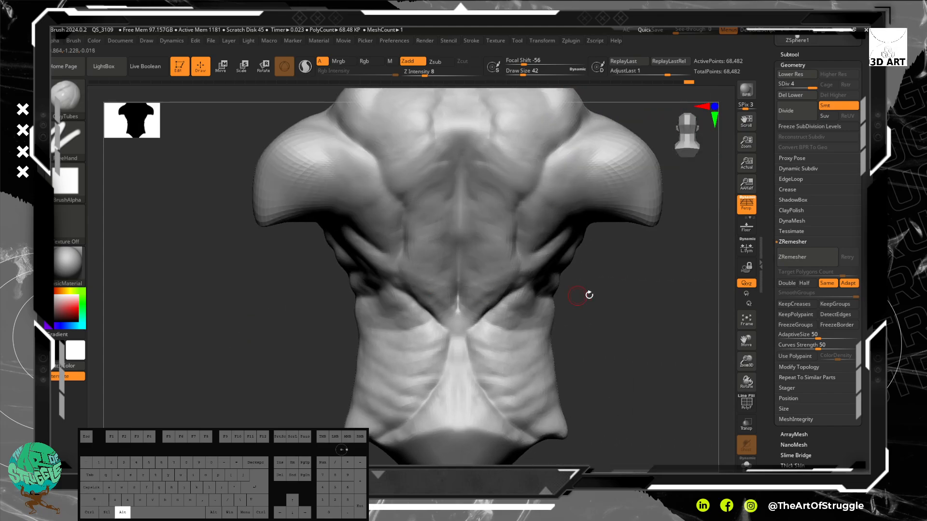
{"action": "left_click_drag", "start_coordinate": [627, 247], "coordinate": [616, 337], "text": "alt"}
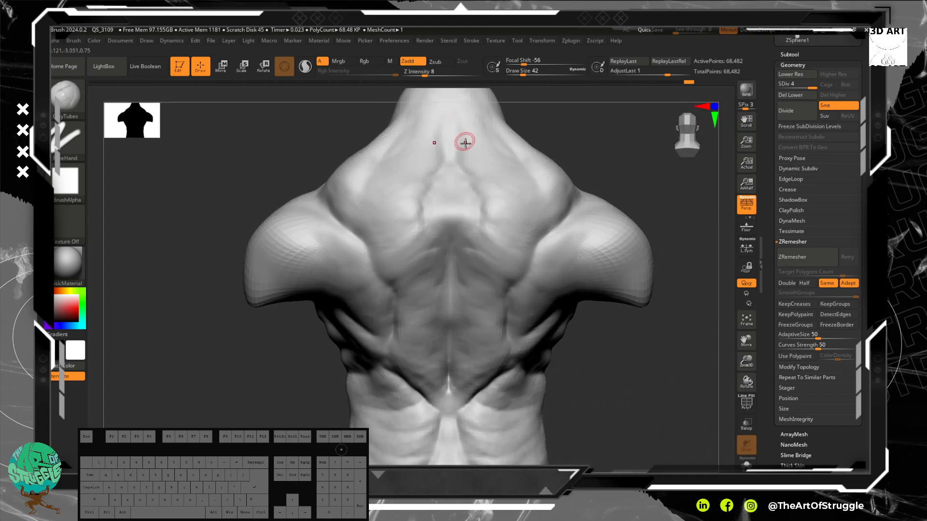
{"action": "left_click_drag", "start_coordinate": [458, 97], "coordinate": [457, 128]}
{"action": "left_click_drag", "start_coordinate": [530, 157], "coordinate": [535, 121]}
{"action": "key", "text": "b"}
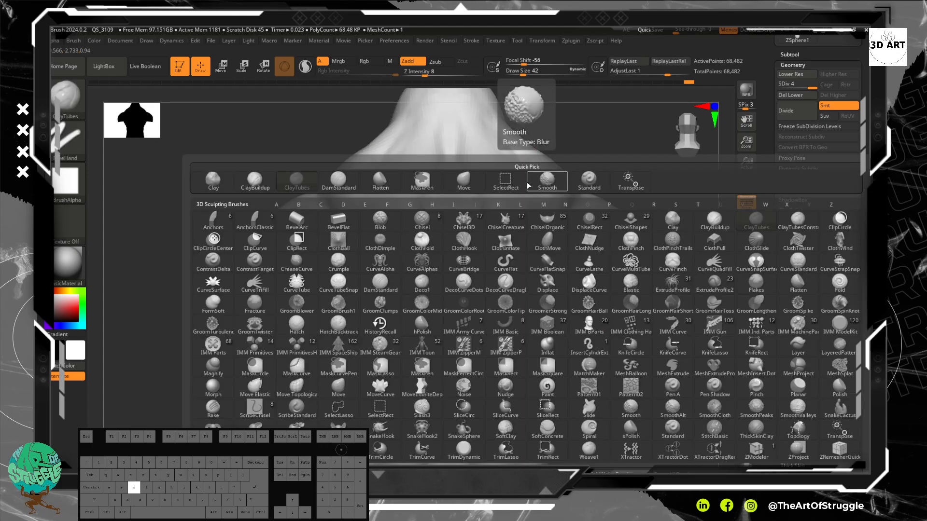
{"action": "key", "text": "s"}
{"action": "key", "text": "t"}
{"action": "left_click_drag", "start_coordinate": [453, 100], "coordinate": [457, 157]}
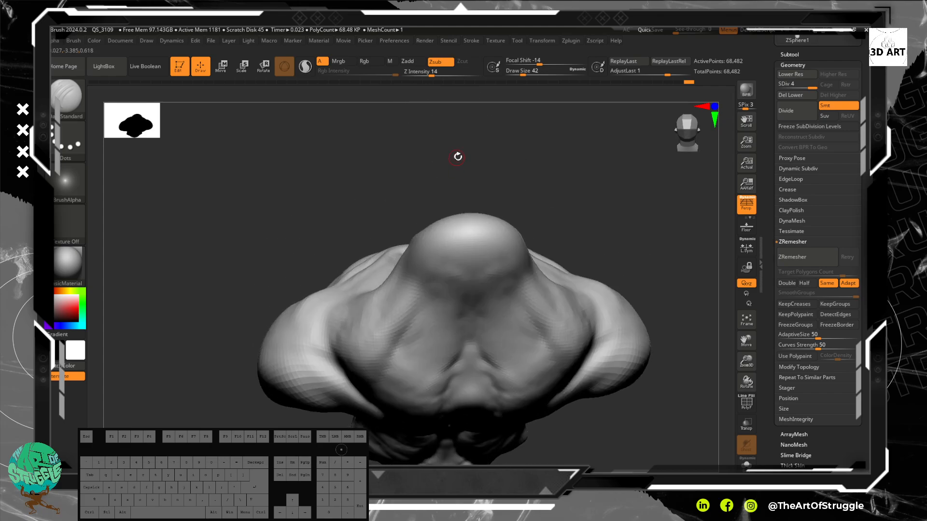
{"action": "left_click_drag", "start_coordinate": [551, 196], "coordinate": [541, 116]}
{"action": "mouse_move", "coordinate": [456, 127]}
{"action": "left_mouse_down"}
{"action": "mouse_move", "coordinate": [457, 117]}
{"action": "mouse_move", "coordinate": [461, 172]}
{"action": "left_mouse_up"}
{"action": "left_click_drag", "start_coordinate": [461, 167], "coordinate": [476, 181]}
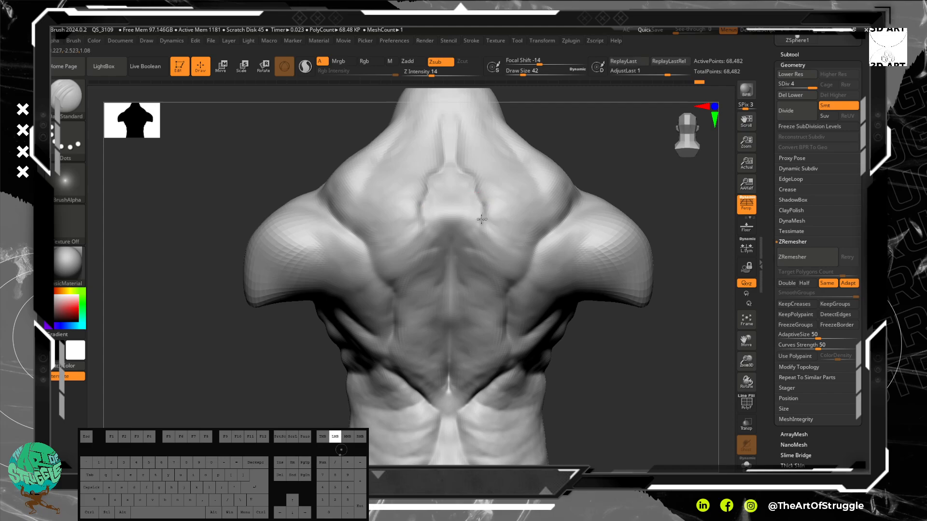
{"action": "left_click_drag", "start_coordinate": [481, 220], "coordinate": [494, 241]}
{"action": "left_click_drag", "start_coordinate": [581, 209], "coordinate": [549, 235]}
{"action": "left_click_drag", "start_coordinate": [562, 227], "coordinate": [503, 264]}
{"action": "key", "text": "ctrl+z"}
{"action": "key", "text": "ctrl+z"}
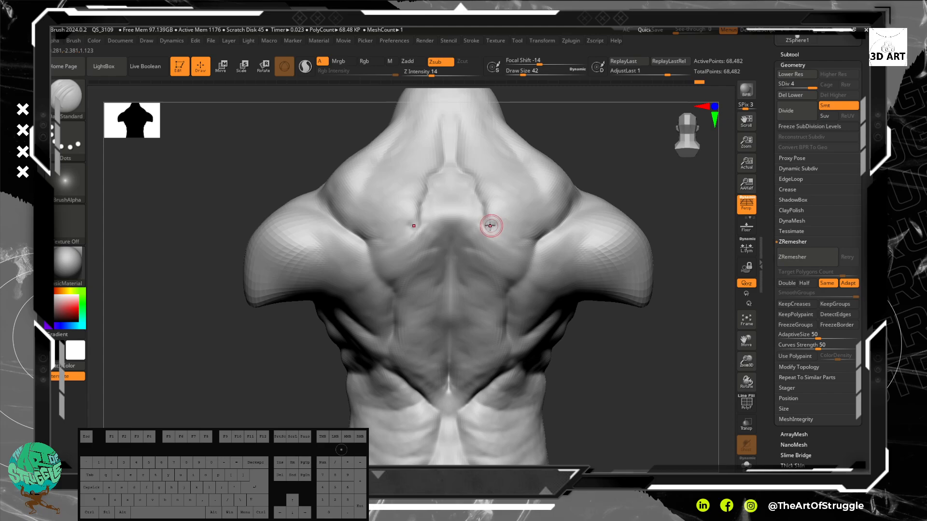
- Carve curved muscle fiber grooves across the trapezius from the base of the neck out towards the shoulders
{"action": "mouse_move", "coordinate": [490, 226]}
{"action": "left_mouse_down"}
{"action": "mouse_move", "coordinate": [492, 211]}
{"action": "mouse_move", "coordinate": [519, 213]}
{"action": "mouse_move", "coordinate": [491, 188]}
{"action": "mouse_move", "coordinate": [548, 203]}
{"action": "left_mouse_up"}
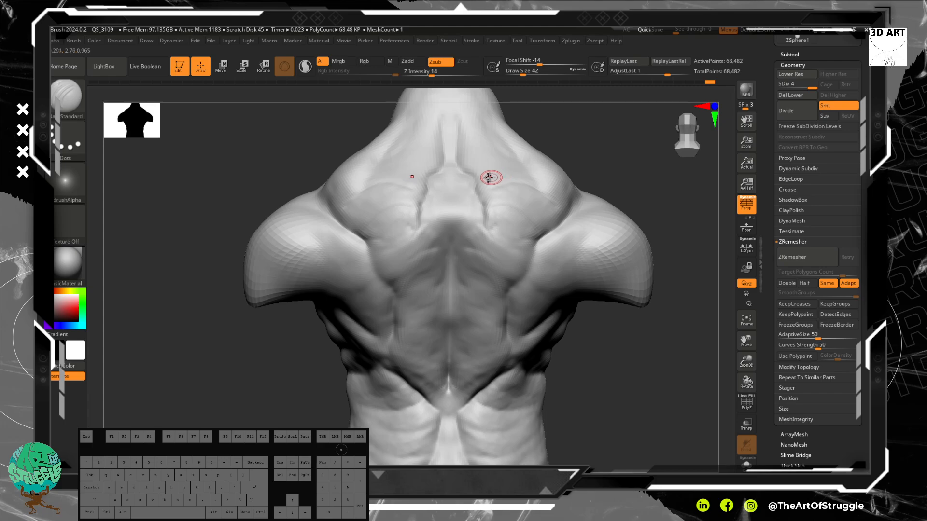
{"action": "left_click_drag", "start_coordinate": [489, 178], "coordinate": [530, 170]}
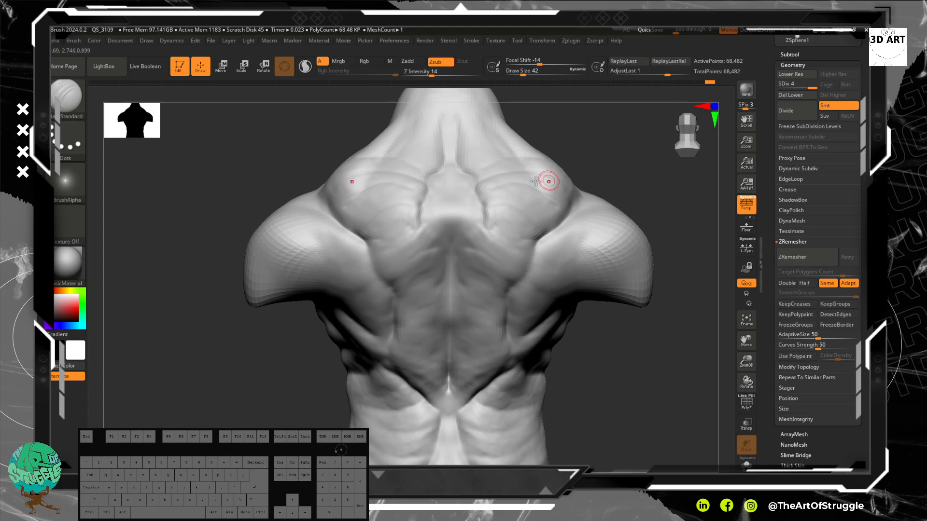
{"action": "mouse_move", "coordinate": [454, 153]}
{"action": "left_mouse_down"}
{"action": "mouse_move", "coordinate": [495, 140]}
{"action": "mouse_move", "coordinate": [465, 116]}
{"action": "left_mouse_up"}
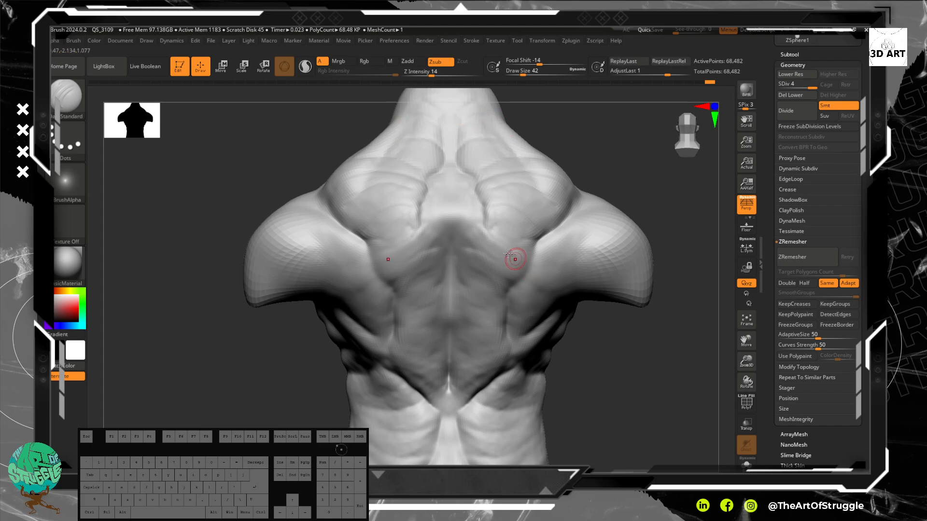
- Carve grooves below the trapezius and down both sides of the spine to the lower back with DamStandard
{"action": "left_click_drag", "start_coordinate": [492, 228], "coordinate": [477, 238]}
{"action": "mouse_move", "coordinate": [475, 241]}
{"action": "left_mouse_down"}
{"action": "mouse_move", "coordinate": [462, 248]}
{"action": "mouse_move", "coordinate": [462, 270]}
{"action": "left_mouse_up"}
{"action": "left_click_drag", "start_coordinate": [464, 270], "coordinate": [463, 294]}
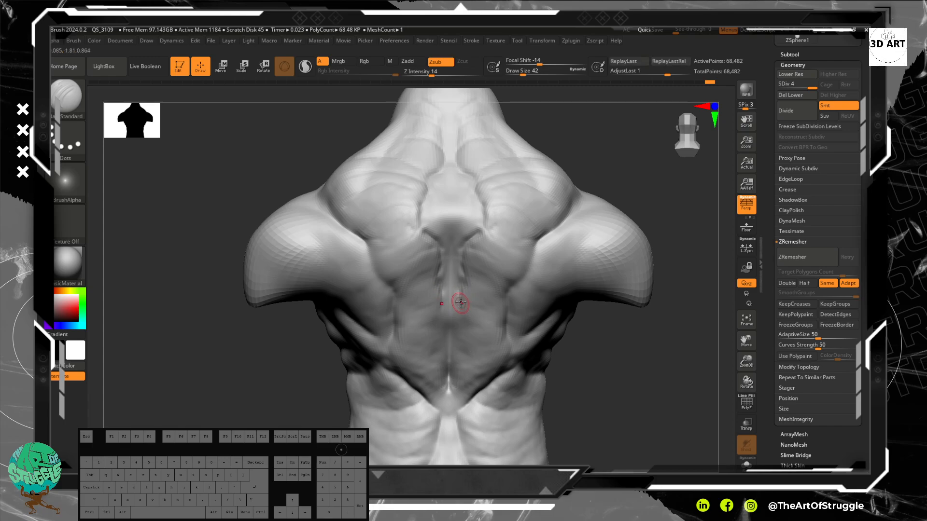
{"action": "left_click_drag", "start_coordinate": [575, 360], "coordinate": [604, 350]}
{"action": "left_click_drag", "start_coordinate": [610, 388], "coordinate": [616, 354], "text": "alt"}
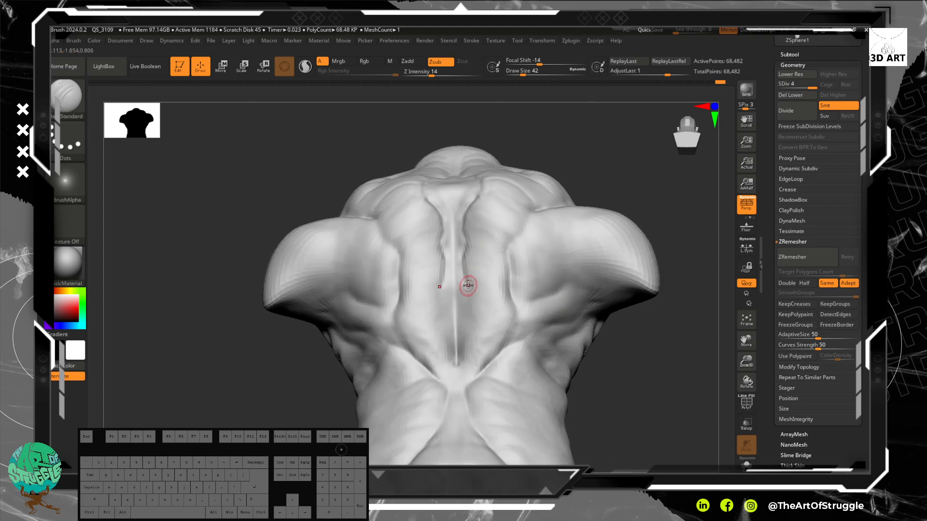
{"action": "mouse_move", "coordinate": [468, 286]}
{"action": "left_mouse_down"}
{"action": "mouse_move", "coordinate": [470, 309]}
{"action": "mouse_move", "coordinate": [467, 280]}
{"action": "left_mouse_up"}
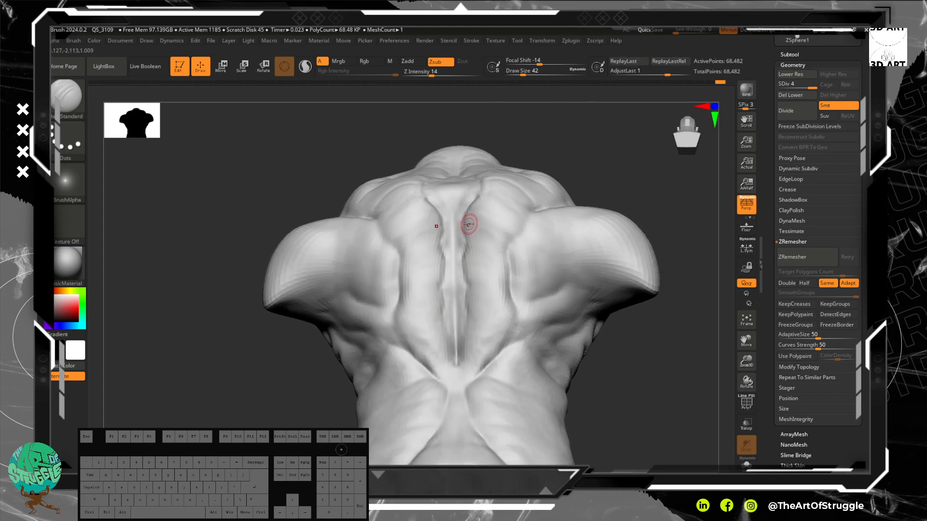
{"action": "left_click_drag", "start_coordinate": [468, 224], "coordinate": [464, 305]}
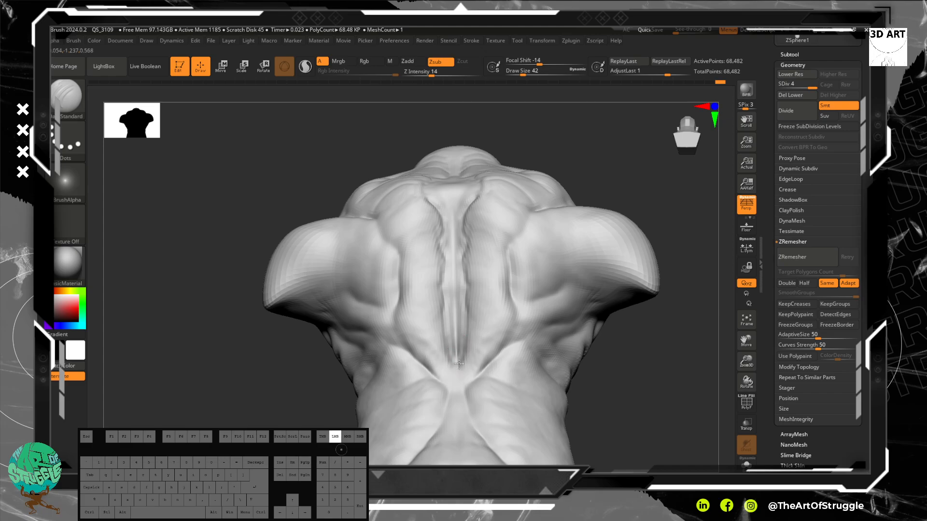
{"action": "left_click_drag", "start_coordinate": [458, 371], "coordinate": [465, 358]}
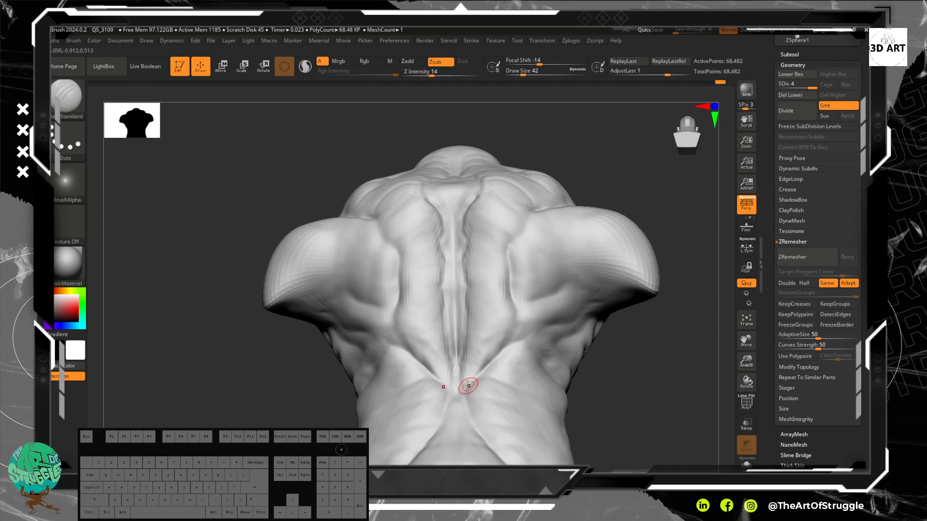
- Cut grooves along the lower trapezius edge and between the muscles below the shoulder blade towards the armpit
{"action": "mouse_move", "coordinate": [468, 386]}
{"action": "left_mouse_down"}
{"action": "mouse_move", "coordinate": [521, 323]}
{"action": "mouse_move", "coordinate": [519, 310]}
{"action": "mouse_move", "coordinate": [553, 290]}
{"action": "left_mouse_up"}
{"action": "left_click_drag", "start_coordinate": [545, 293], "coordinate": [566, 280]}
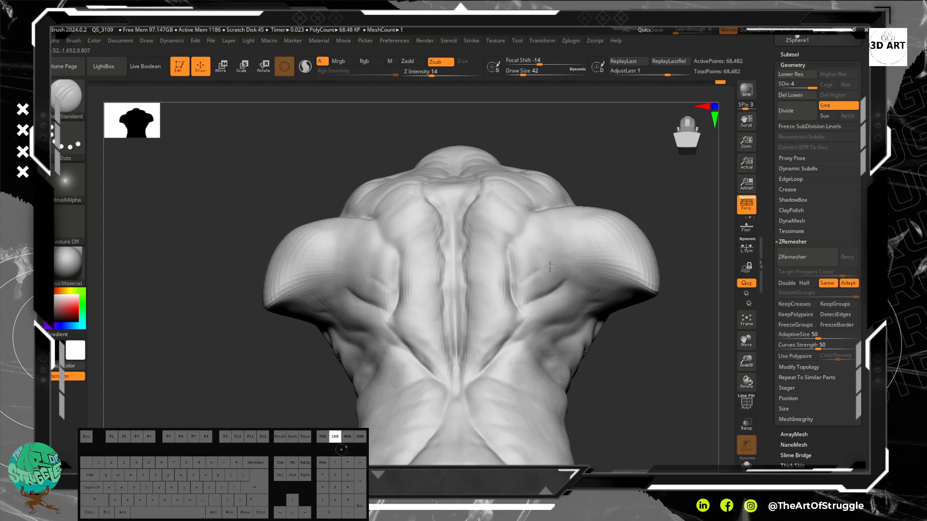
{"action": "left_click_drag", "start_coordinate": [555, 284], "coordinate": [517, 289]}
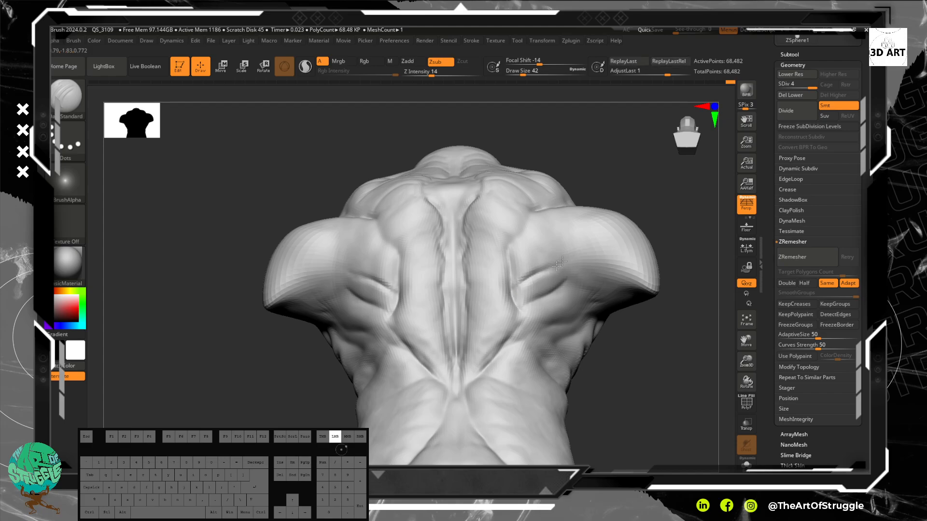
{"action": "mouse_move", "coordinate": [645, 341]}
{"action": "left_mouse_down"}
{"action": "mouse_move", "coordinate": [639, 379]}
{"action": "mouse_move", "coordinate": [608, 323]}
{"action": "left_mouse_up"}
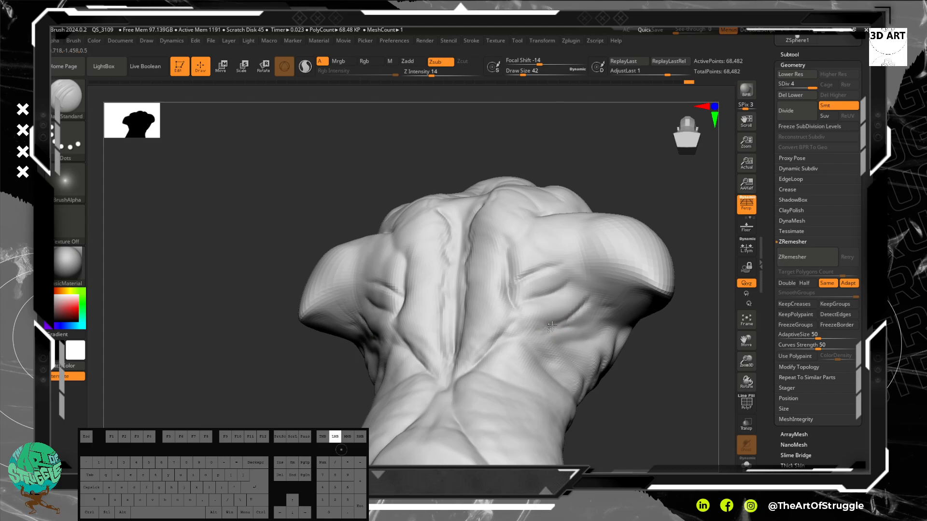
{"action": "mouse_move", "coordinate": [529, 323]}
{"action": "left_mouse_down"}
{"action": "mouse_move", "coordinate": [519, 311]}
{"action": "mouse_move", "coordinate": [506, 333]}
{"action": "left_mouse_up"}
{"action": "left_click_drag", "start_coordinate": [505, 336], "coordinate": [503, 335]}
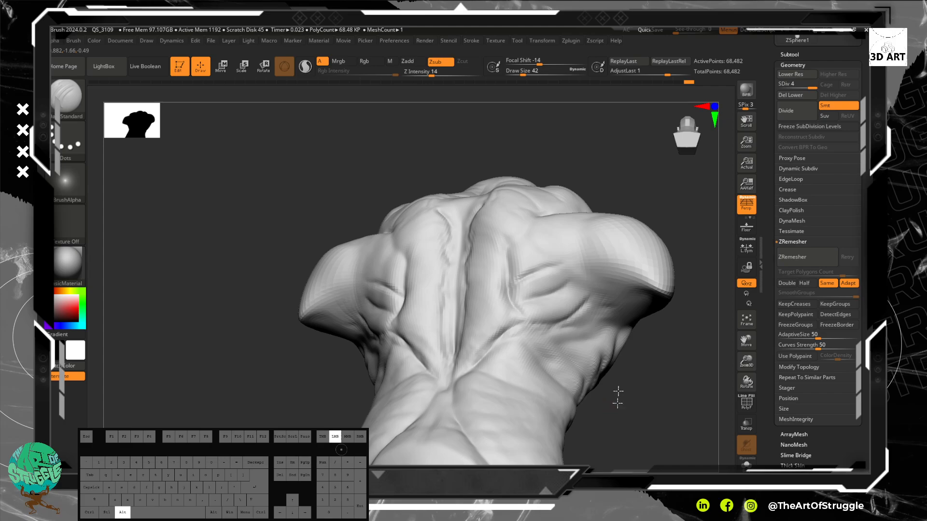
- Carve a series of slanted fiber grooves across the lower back muscles on either side of the spine
{"action": "mouse_move", "coordinate": [618, 396]}
{"action": "left_mouse_down"}
{"action": "mouse_move", "coordinate": [596, 341]}
{"action": "mouse_move", "coordinate": [571, 331]}
{"action": "left_mouse_up"}
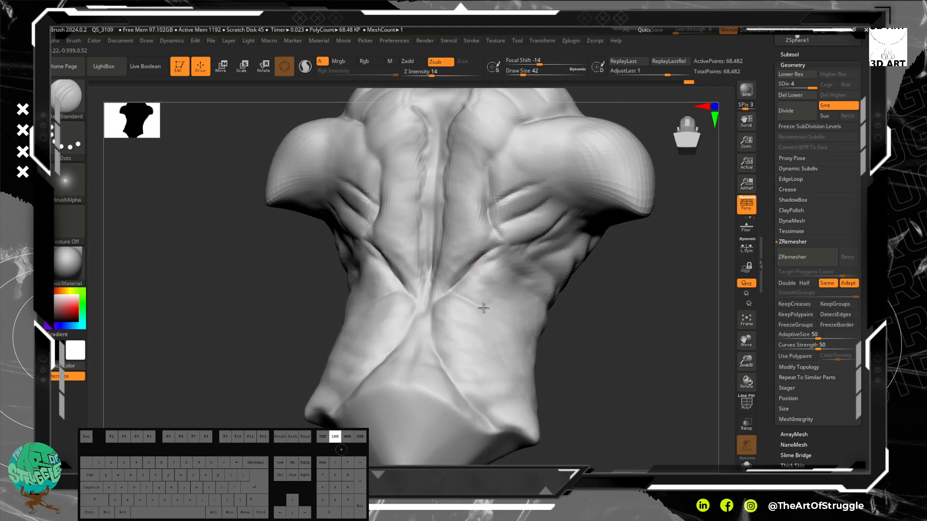
{"action": "left_click_drag", "start_coordinate": [483, 308], "coordinate": [516, 312]}
{"action": "mouse_move", "coordinate": [438, 314]}
{"action": "left_mouse_down"}
{"action": "mouse_move", "coordinate": [476, 325]}
{"action": "mouse_move", "coordinate": [468, 351]}
{"action": "mouse_move", "coordinate": [487, 354]}
{"action": "left_mouse_up"}
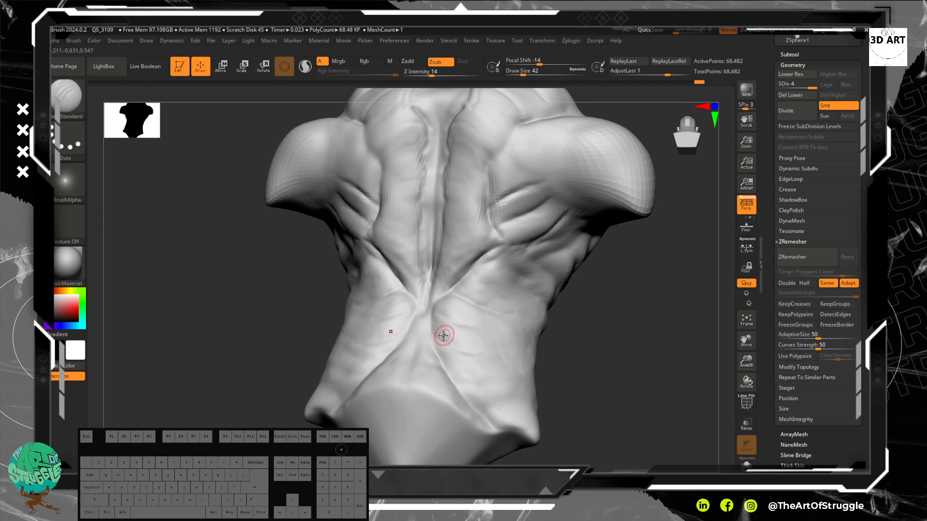
{"action": "mouse_move", "coordinate": [435, 335]}
{"action": "left_mouse_down"}
{"action": "mouse_move", "coordinate": [447, 365]}
{"action": "mouse_move", "coordinate": [470, 372]}
{"action": "mouse_move", "coordinate": [491, 362]}
{"action": "mouse_move", "coordinate": [448, 373]}
{"action": "mouse_move", "coordinate": [474, 386]}
{"action": "mouse_move", "coordinate": [506, 380]}
{"action": "mouse_move", "coordinate": [506, 401]}
{"action": "mouse_move", "coordinate": [519, 398]}
{"action": "mouse_move", "coordinate": [486, 412]}
{"action": "mouse_move", "coordinate": [512, 402]}
{"action": "left_mouse_up"}
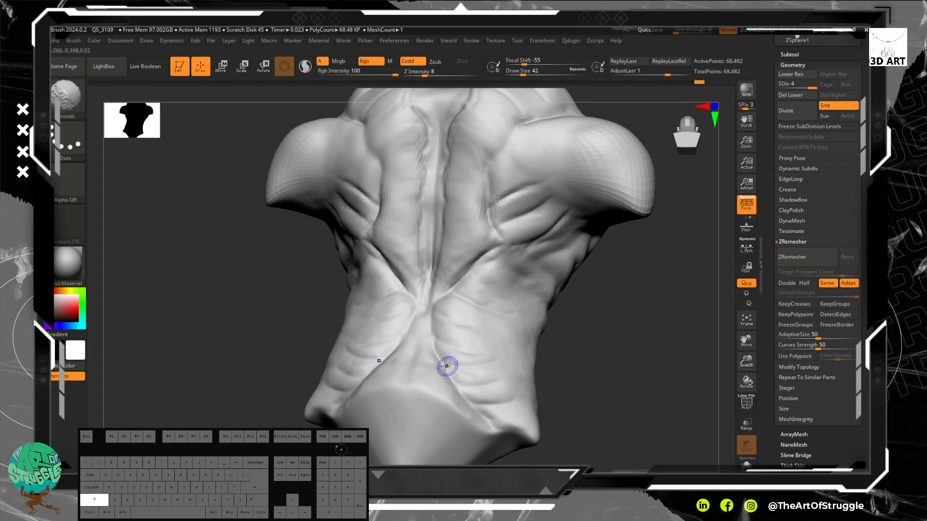
- Soften the fiber grooves on the lower back with the Smooth brush, increasing the Draw Size to 62
{"action": "left_click_drag", "start_coordinate": [447, 366], "coordinate": [491, 394], "text": "shift"}
{"action": "mouse_move", "coordinate": [548, 367]}
{"action": "left_mouse_down"}
{"action": "mouse_move", "coordinate": [584, 407]}
{"action": "mouse_move", "coordinate": [562, 405]}
{"action": "left_mouse_up"}
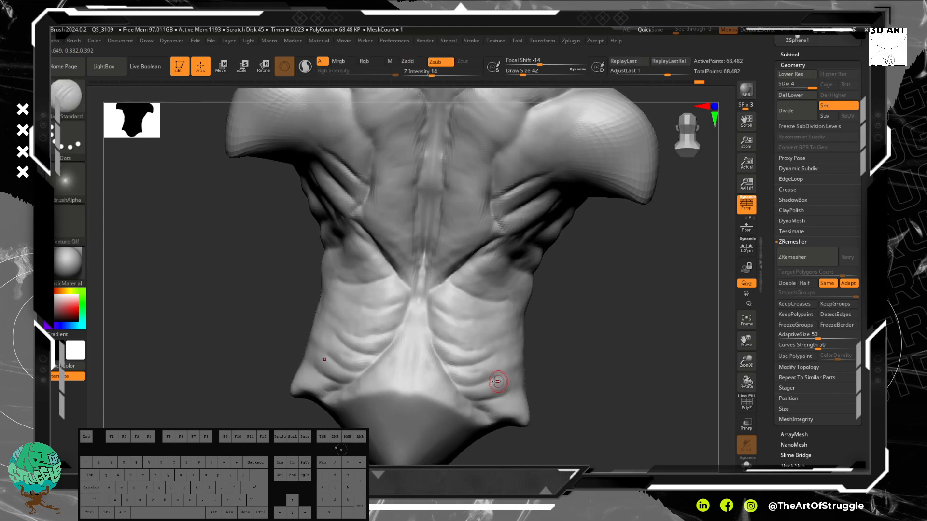
{"action": "left_click_drag", "start_coordinate": [498, 383], "coordinate": [492, 386], "text": "shift"}
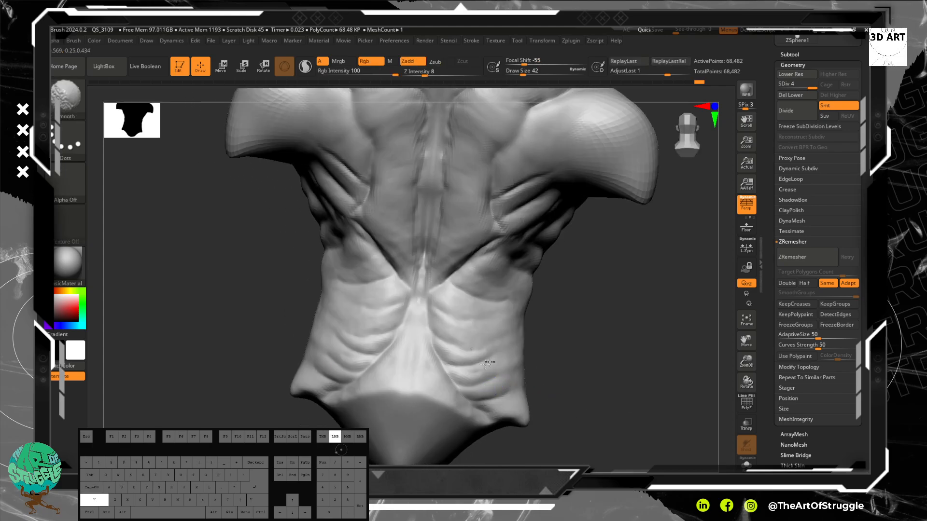
{"action": "left_click_drag", "start_coordinate": [484, 360], "coordinate": [497, 375], "text": "shift"}
{"action": "key", "text": "]"}
{"action": "key", "text": "]"}
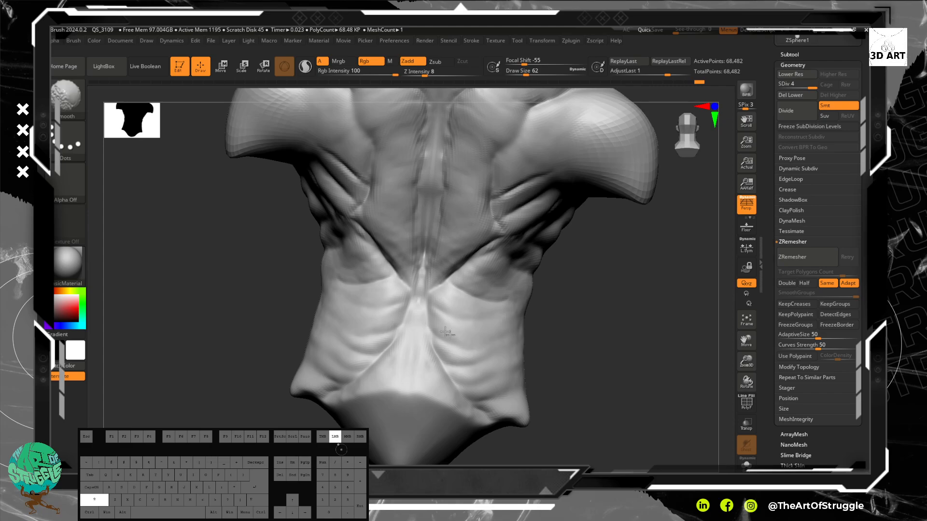
{"action": "left_click_drag", "start_coordinate": [489, 398], "coordinate": [498, 392], "text": "shift"}
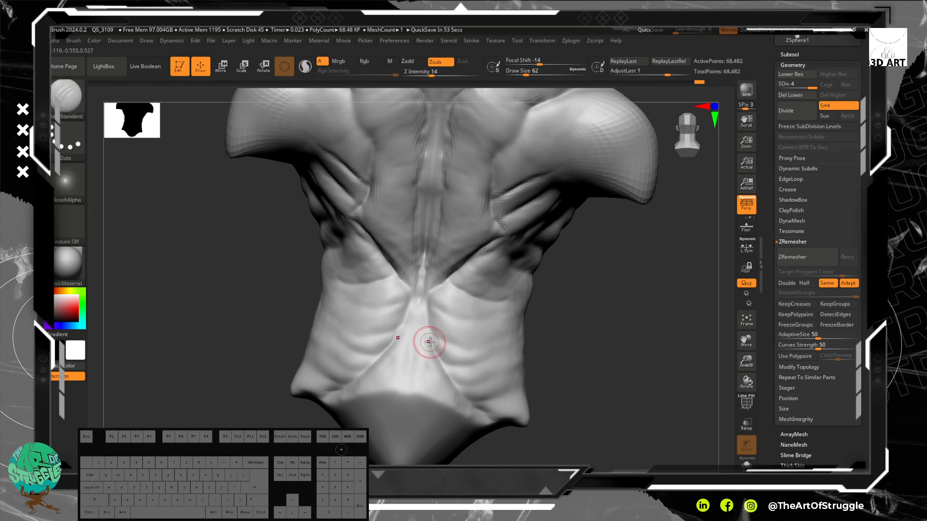
- Undo a trial stroke on the central lower-back triangle, then carve along its edges and smooth the result
{"action": "left_click_drag", "start_coordinate": [430, 343], "coordinate": [420, 349]}
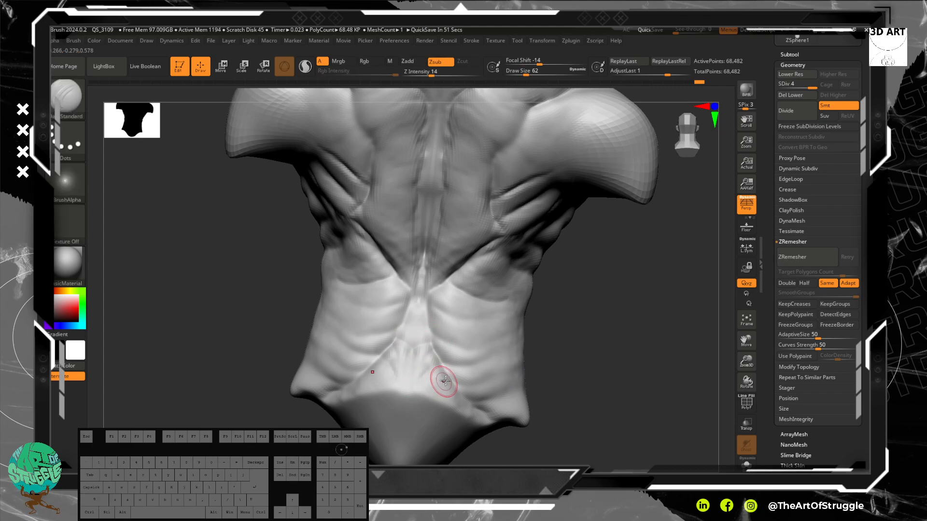
{"action": "key", "text": "ctrl"}
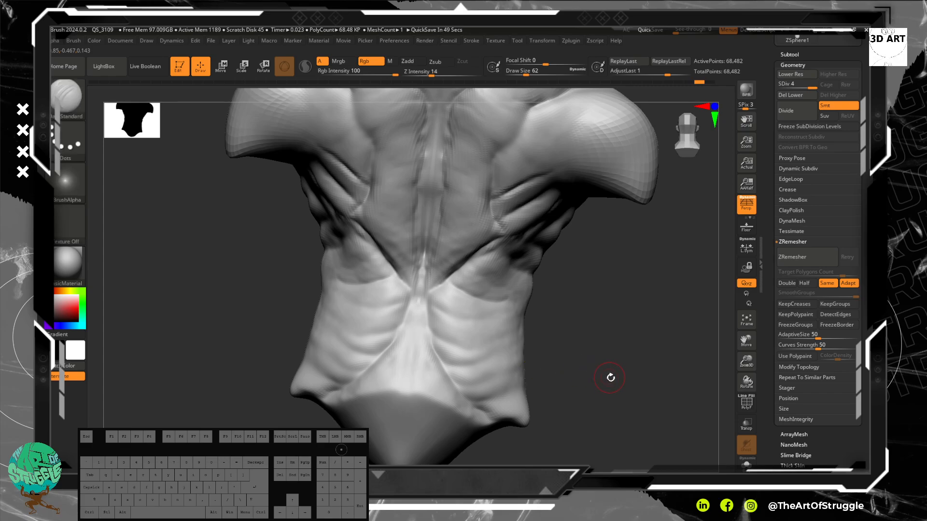
{"action": "mouse_move", "coordinate": [614, 379]}
{"action": "left_mouse_down", "text": "alt"}
{"action": "mouse_move", "coordinate": [627, 387]}
{"action": "mouse_move", "coordinate": [637, 423]}
{"action": "left_mouse_up", "text": "alt"}
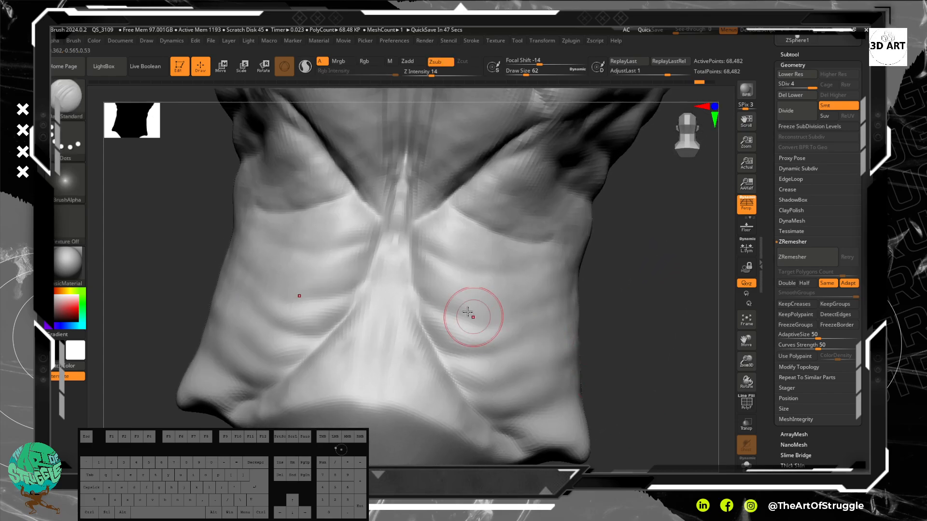
{"action": "mouse_move", "coordinate": [401, 201]}
{"action": "left_mouse_down"}
{"action": "mouse_move", "coordinate": [369, 353]}
{"action": "mouse_move", "coordinate": [369, 418]}
{"action": "mouse_move", "coordinate": [408, 349]}
{"action": "mouse_move", "coordinate": [441, 372]}
{"action": "mouse_move", "coordinate": [429, 393]}
{"action": "mouse_move", "coordinate": [471, 423]}
{"action": "mouse_move", "coordinate": [420, 445]}
{"action": "left_mouse_up"}
{"action": "mouse_move", "coordinate": [460, 398]}
{"action": "left_mouse_down", "text": "shift"}
{"action": "mouse_move", "coordinate": [424, 410]}
{"action": "mouse_move", "coordinate": [394, 356]}
{"action": "mouse_move", "coordinate": [401, 338]}
{"action": "left_mouse_up", "text": "shift"}
- Smooth the grooves around the shoulder blades and upper back at Draw Size 62
{"action": "mouse_move", "coordinate": [602, 391]}
{"action": "left_mouse_down", "text": "alt"}
{"action": "mouse_move", "coordinate": [606, 161]}
{"action": "mouse_move", "coordinate": [588, 290]}
{"action": "left_mouse_up", "text": "alt"}
{"action": "left_click_drag", "start_coordinate": [581, 244], "coordinate": [586, 256], "text": "alt"}
{"action": "mouse_move", "coordinate": [566, 210]}
{"action": "left_mouse_down"}
{"action": "mouse_move", "coordinate": [466, 250]}
{"action": "mouse_move", "coordinate": [466, 278]}
{"action": "mouse_move", "coordinate": [437, 265]}
{"action": "mouse_move", "coordinate": [441, 244]}
{"action": "left_mouse_up"}
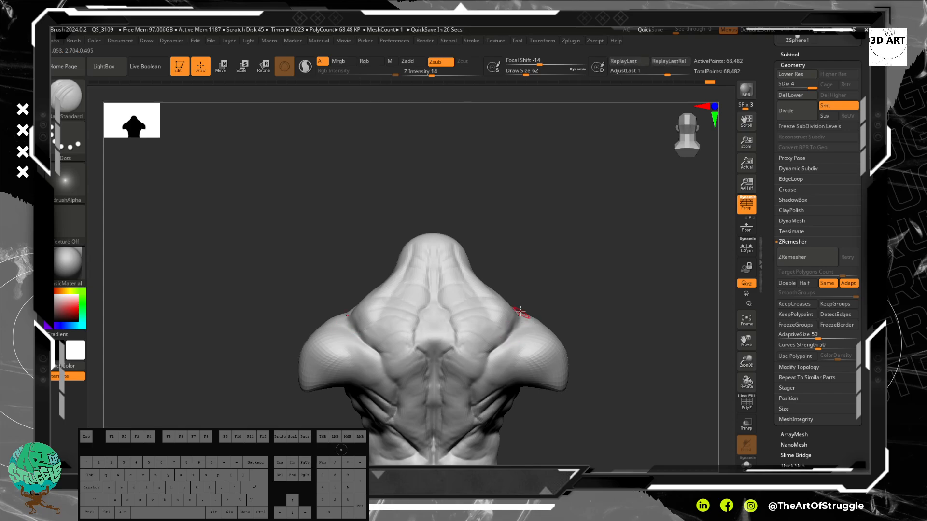
{"action": "mouse_move", "coordinate": [592, 348]}
{"action": "left_mouse_down"}
{"action": "mouse_move", "coordinate": [581, 338]}
{"action": "mouse_move", "coordinate": [518, 378]}
{"action": "mouse_move", "coordinate": [515, 358]}
{"action": "left_mouse_up"}
{"action": "mouse_move", "coordinate": [599, 389]}
{"action": "left_mouse_down"}
{"action": "mouse_move", "coordinate": [604, 352]}
{"action": "mouse_move", "coordinate": [490, 357]}
{"action": "mouse_move", "coordinate": [488, 367]}
{"action": "left_mouse_up"}
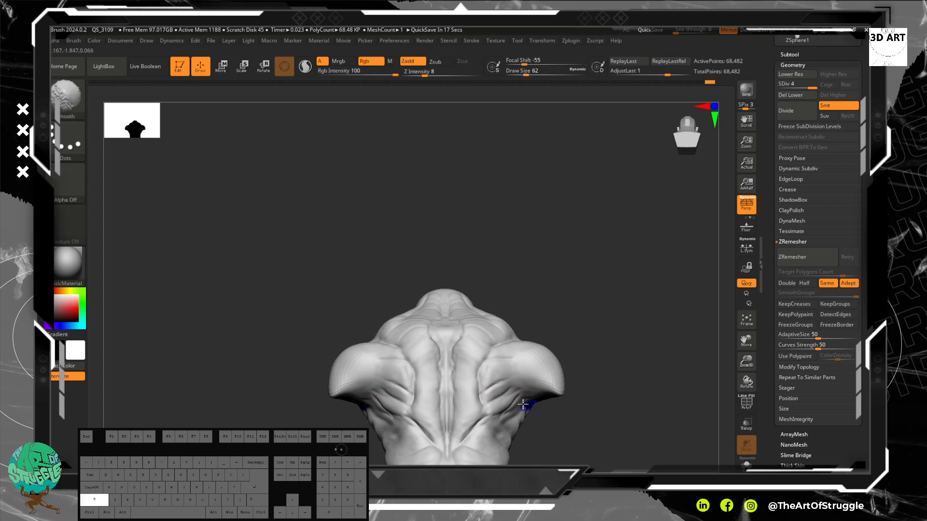
{"action": "key", "text": "shift"}
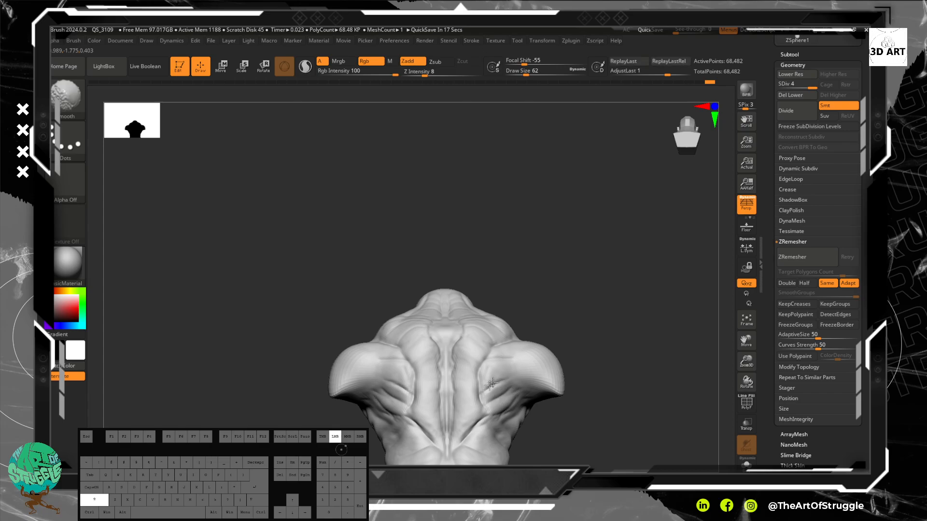
{"action": "mouse_move", "coordinate": [555, 296]}
{"action": "left_mouse_down"}
{"action": "mouse_move", "coordinate": [581, 335]}
{"action": "mouse_move", "coordinate": [566, 320]}
{"action": "mouse_move", "coordinate": [597, 274]}
{"action": "mouse_move", "coordinate": [522, 341]}
{"action": "mouse_move", "coordinate": [567, 307]}
{"action": "mouse_move", "coordinate": [560, 230]}
{"action": "mouse_move", "coordinate": [621, 343]}
{"action": "mouse_move", "coordinate": [594, 314]}
{"action": "mouse_move", "coordinate": [571, 320]}
{"action": "left_mouse_up"}
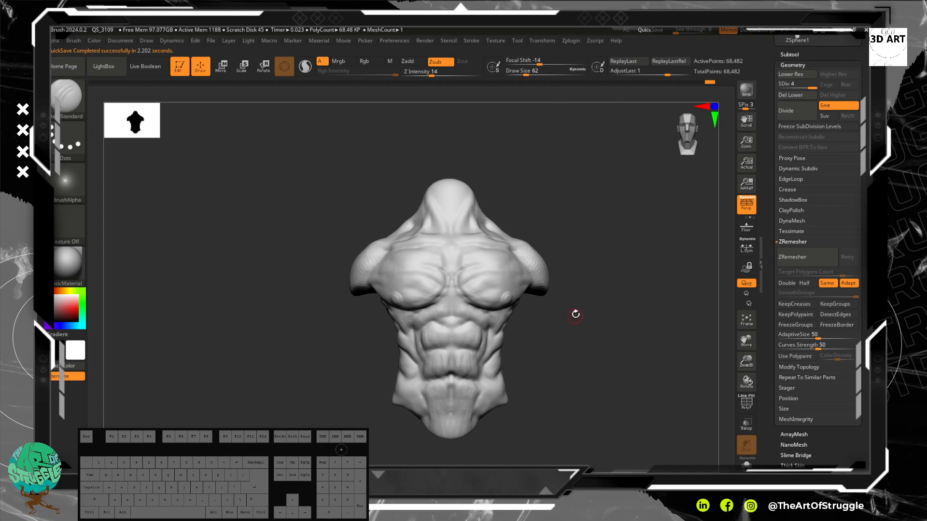
{"action": "left_click", "coordinate": [576, 288]}
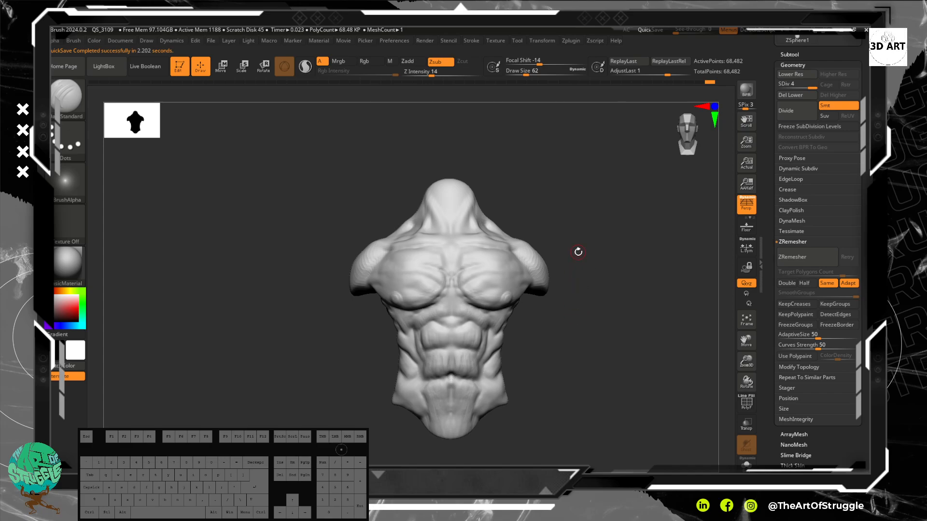
{"action": "key", "text": "space"}
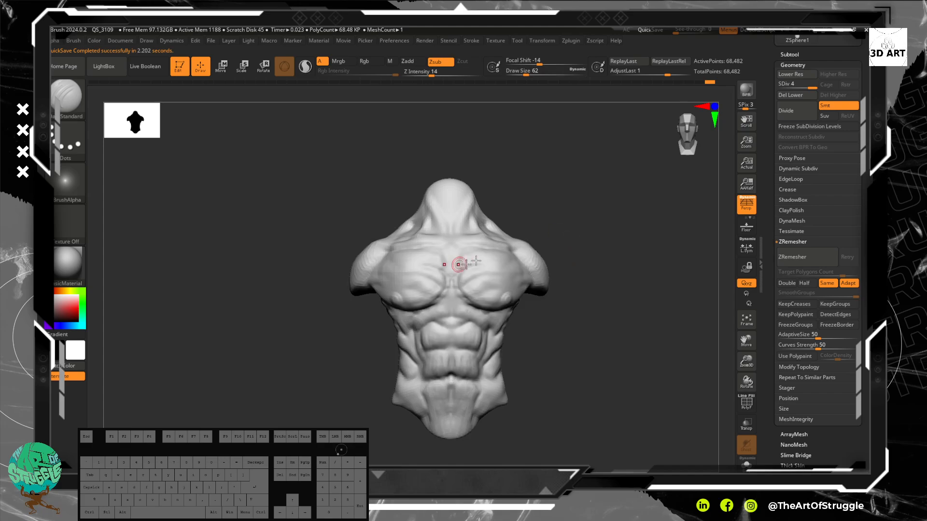
- Switch to the ClayTubes brush, make a trial stroke on the inner chest beside the sternum and undo it
{"action": "left_click_drag", "start_coordinate": [604, 193], "coordinate": [584, 192]}
{"action": "left_click_drag", "start_coordinate": [584, 192], "coordinate": [565, 205], "text": "alt"}
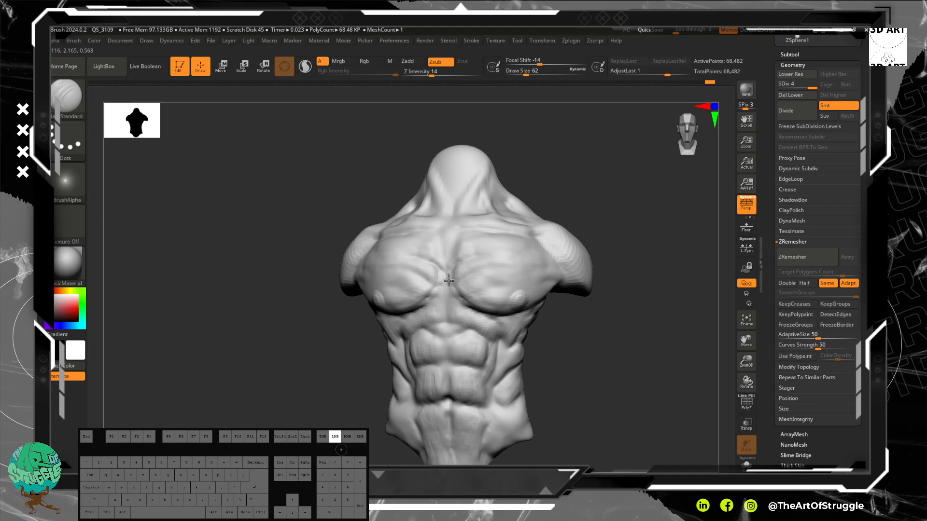
{"action": "key", "text": "b"}
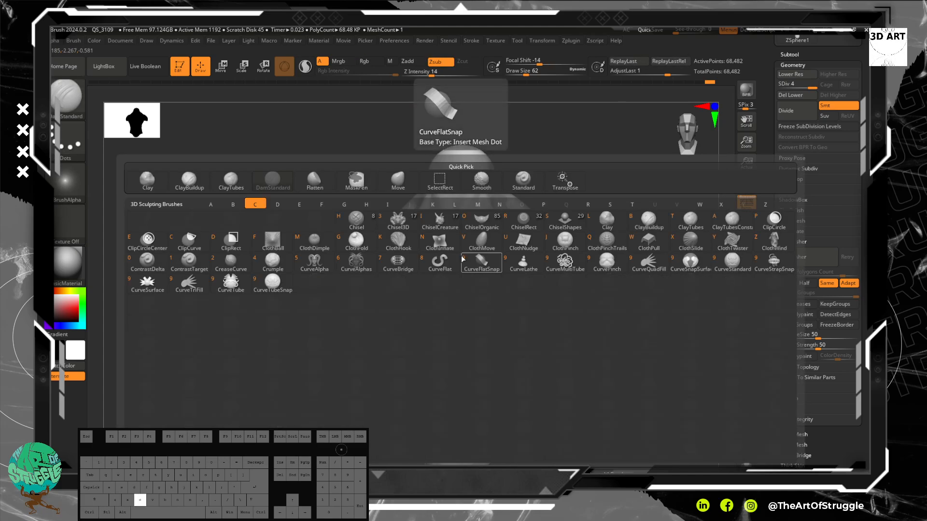
{"action": "key", "text": "c"}
{"action": "key", "text": "t"}
{"action": "mouse_move", "coordinate": [455, 262]}
{"action": "left_mouse_down"}
{"action": "mouse_move", "coordinate": [455, 280]}
{"action": "mouse_move", "coordinate": [478, 251]}
{"action": "mouse_move", "coordinate": [456, 251]}
{"action": "mouse_move", "coordinate": [463, 249]}
{"action": "left_mouse_up"}
{"action": "key", "text": "shift"}
{"action": "key", "text": "ctrl"}
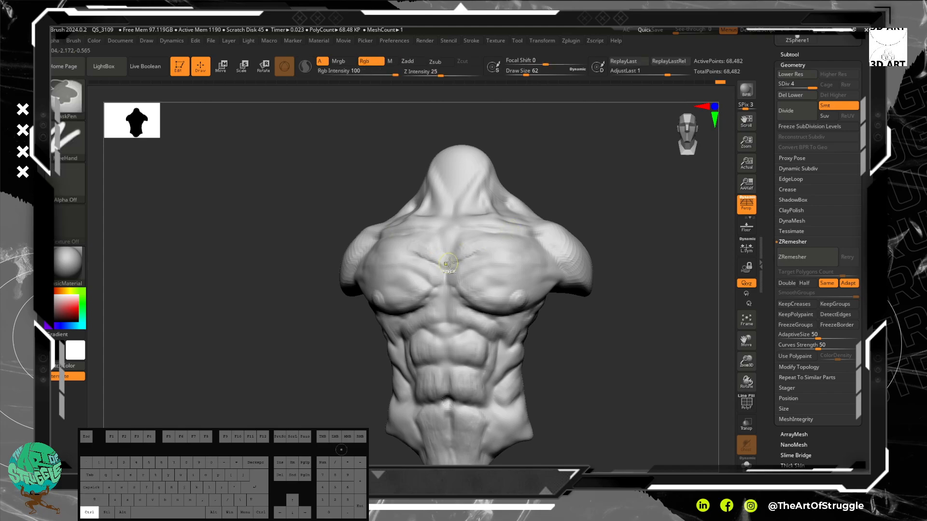
{"action": "key", "text": "ctrl+z"}
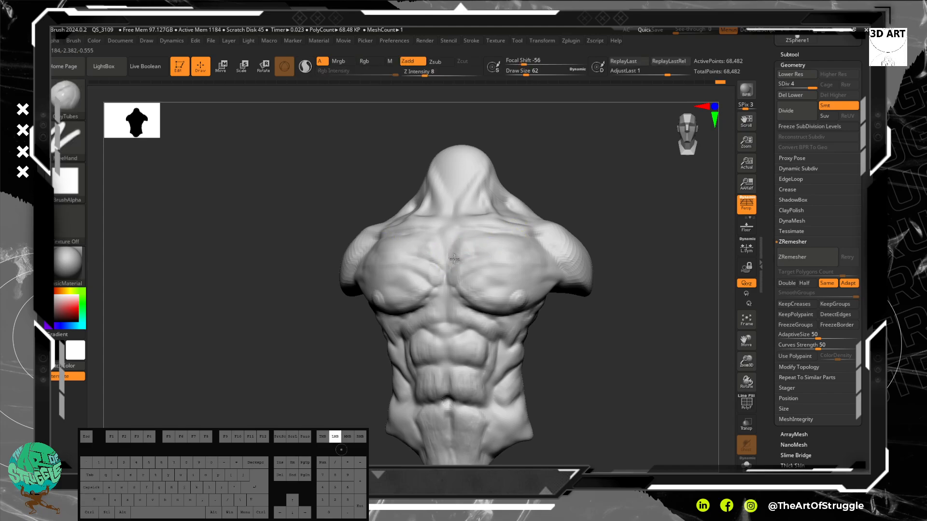
- Smooth the inner upper chest beside the sternum and the inner edges of the pectorals at Draw Size 62
{"action": "key", "text": "shift"}
{"action": "mouse_move", "coordinate": [469, 245]}
{"action": "left_mouse_down", "text": "shift"}
{"action": "mouse_move", "coordinate": [457, 246]}
{"action": "mouse_move", "coordinate": [475, 249]}
{"action": "left_mouse_up", "text": "shift"}
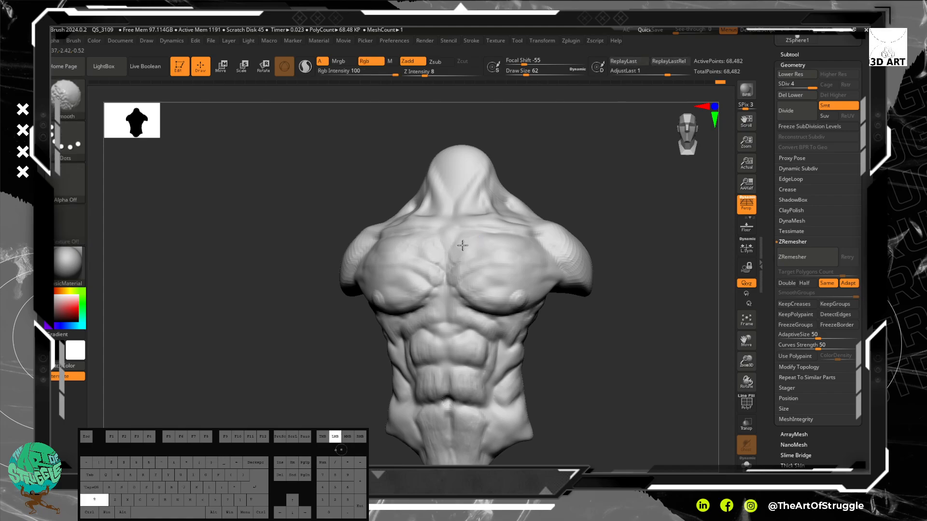
{"action": "left_click_drag", "start_coordinate": [465, 251], "coordinate": [480, 259], "text": "shift"}
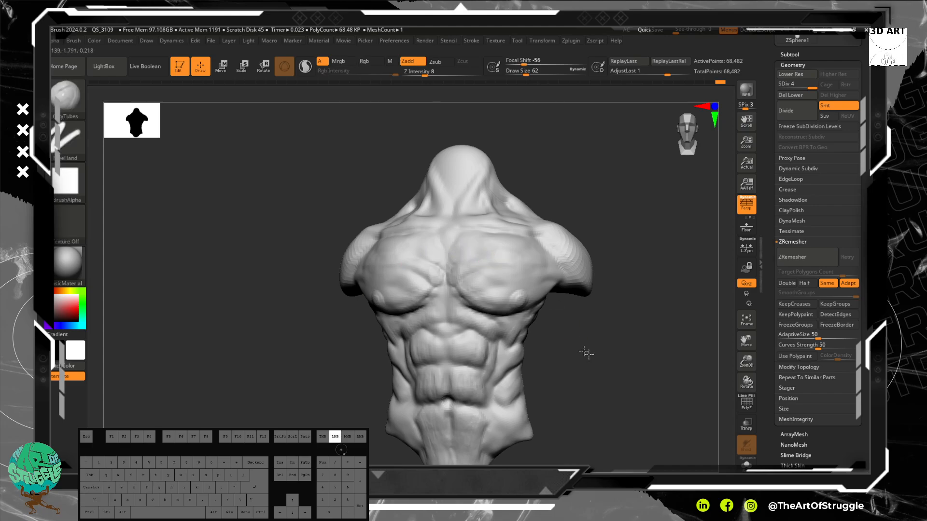
{"action": "mouse_move", "coordinate": [586, 352]}
{"action": "left_mouse_down"}
{"action": "mouse_move", "coordinate": [604, 343]}
{"action": "mouse_move", "coordinate": [584, 325]}
{"action": "left_mouse_up"}
{"action": "mouse_move", "coordinate": [486, 278]}
{"action": "left_mouse_down", "text": "shift"}
{"action": "mouse_move", "coordinate": [473, 268]}
{"action": "mouse_move", "coordinate": [477, 287]}
{"action": "mouse_move", "coordinate": [496, 291]}
{"action": "mouse_move", "coordinate": [482, 290]}
{"action": "left_mouse_up", "text": "shift"}
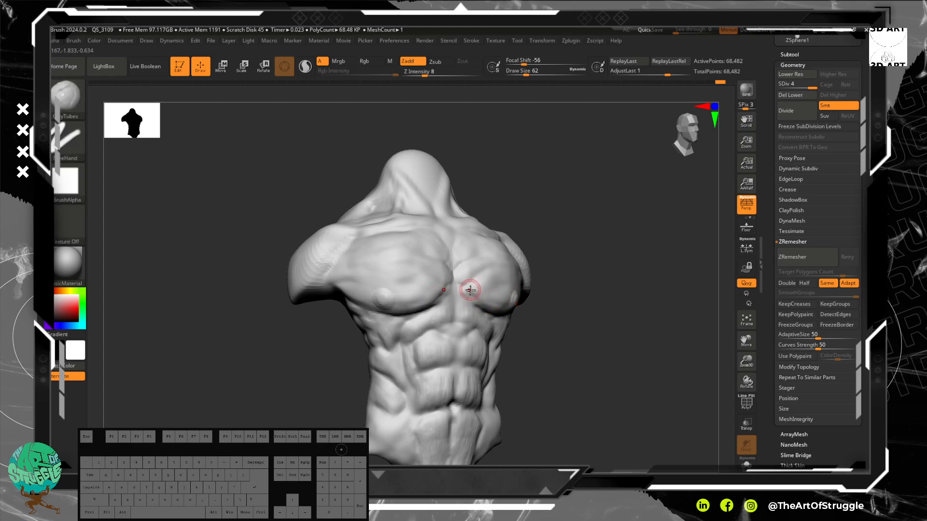
- Build up the inner pectorals near the sternum with ClayTubes and blend the strokes across the chest with smoothing
{"action": "left_click_drag", "start_coordinate": [469, 288], "coordinate": [487, 289]}
{"action": "mouse_move", "coordinate": [592, 340]}
{"action": "left_mouse_down"}
{"action": "mouse_move", "coordinate": [573, 345]}
{"action": "mouse_move", "coordinate": [575, 338]}
{"action": "left_mouse_up"}
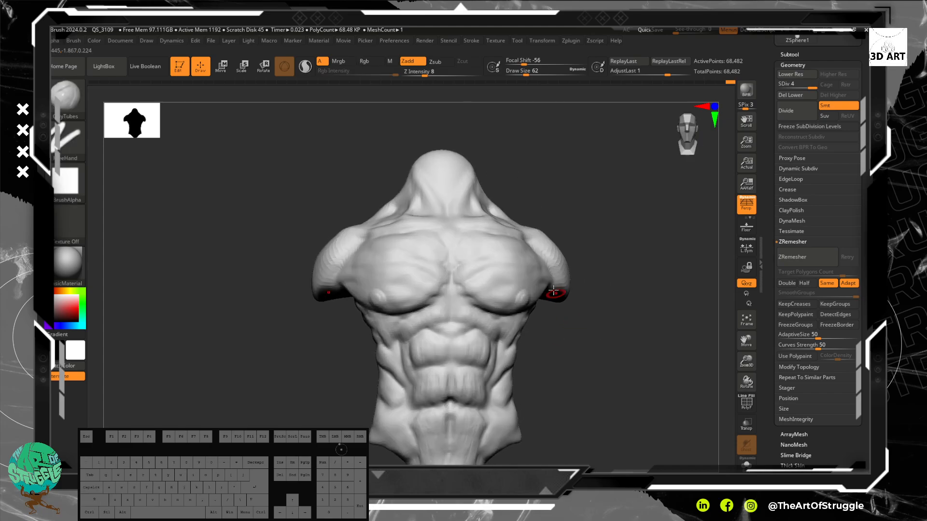
{"action": "mouse_move", "coordinate": [467, 245]}
{"action": "left_mouse_down"}
{"action": "mouse_move", "coordinate": [465, 236]}
{"action": "mouse_move", "coordinate": [464, 251]}
{"action": "left_mouse_up"}
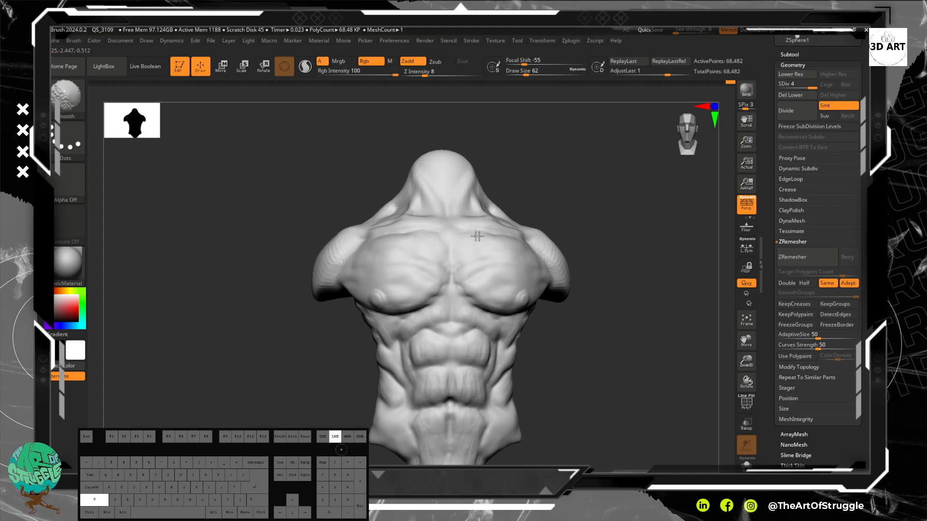
{"action": "left_click_drag", "start_coordinate": [515, 242], "coordinate": [520, 243], "text": "shift"}
{"action": "mouse_move", "coordinate": [633, 362]}
{"action": "left_mouse_down", "text": "alt"}
{"action": "mouse_move", "coordinate": [580, 221]}
{"action": "mouse_move", "coordinate": [617, 387]}
{"action": "mouse_move", "coordinate": [611, 398]}
{"action": "mouse_move", "coordinate": [629, 387]}
{"action": "mouse_move", "coordinate": [606, 305]}
{"action": "left_mouse_up", "text": "alt"}
{"action": "key", "text": "shift"}
{"action": "mouse_move", "coordinate": [437, 296]}
{"action": "left_mouse_down", "text": "shift"}
{"action": "mouse_move", "coordinate": [499, 376]}
{"action": "mouse_move", "coordinate": [607, 346]}
{"action": "left_mouse_up", "text": "shift"}
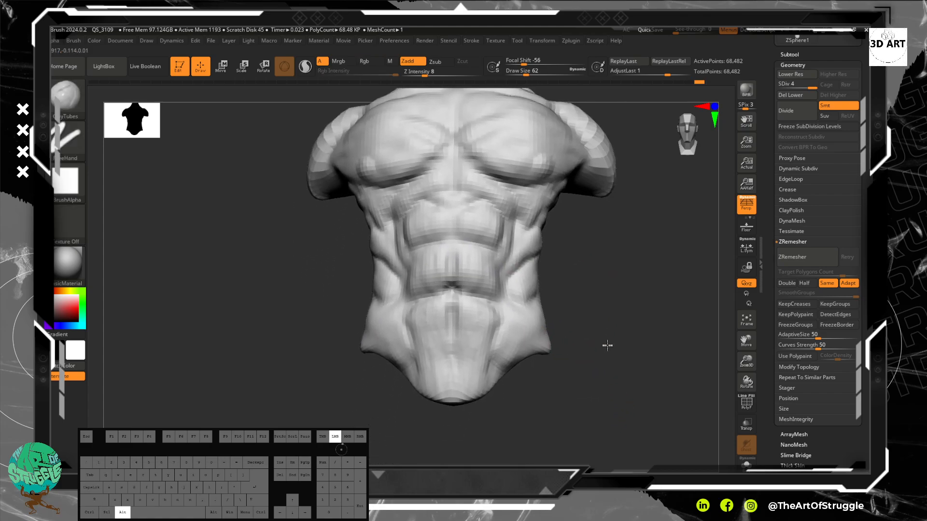
- Flatten the protruding hip corners at the lower sides of the torso with the Flatten brush
{"action": "key", "text": "b"}
{"action": "key", "text": "f"}
{"action": "key", "text": "a"}
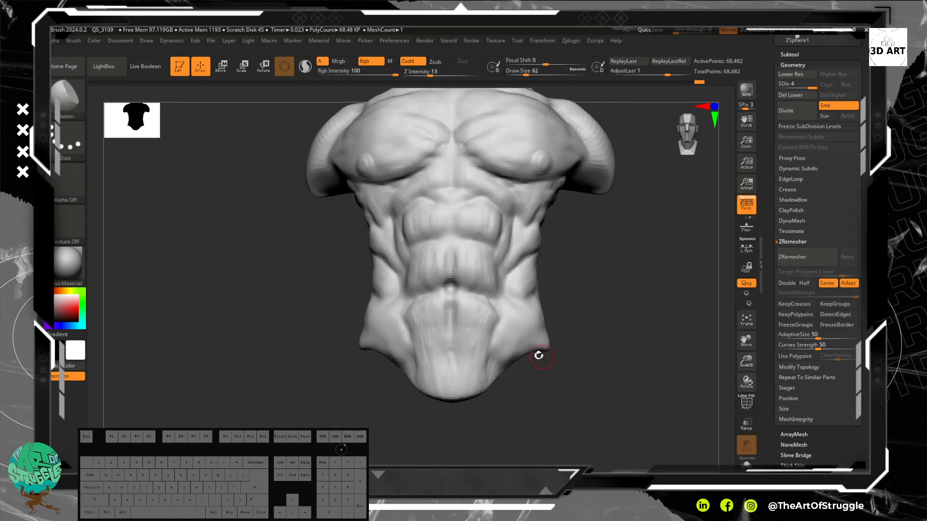
{"action": "mouse_move", "coordinate": [534, 348]}
{"action": "left_mouse_down"}
{"action": "mouse_move", "coordinate": [586, 331]}
{"action": "mouse_move", "coordinate": [530, 344]}
{"action": "mouse_move", "coordinate": [552, 352]}
{"action": "left_mouse_up"}
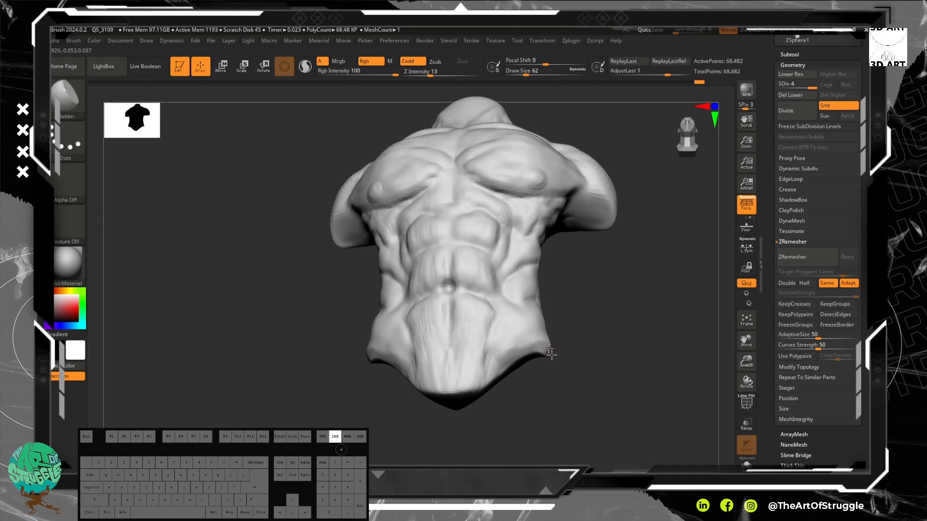
- Examine the torso's overall shape from below, from the side and from the front
{"action": "left_click_drag", "start_coordinate": [607, 335], "coordinate": [608, 319]}
{"action": "left_click_drag", "start_coordinate": [605, 265], "coordinate": [582, 357], "text": "alt"}
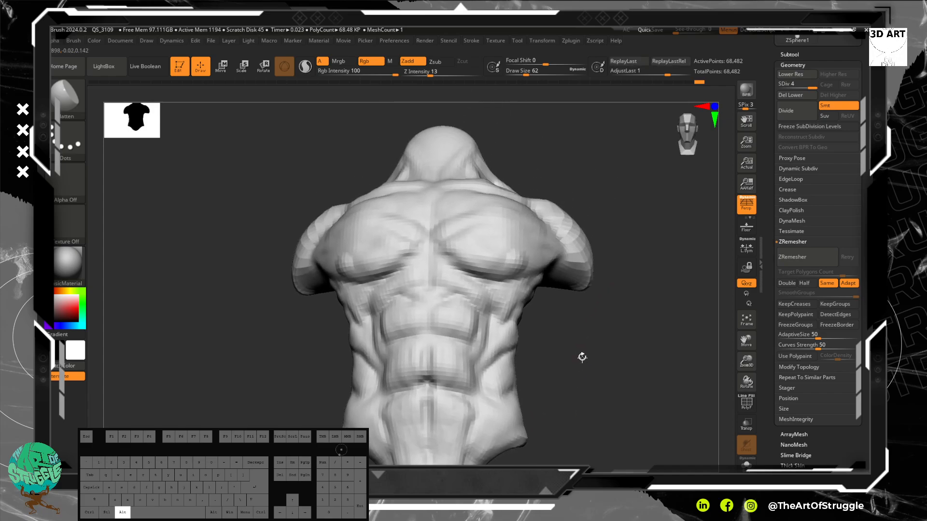
{"action": "mouse_move", "coordinate": [579, 243]}
{"action": "left_mouse_down"}
{"action": "mouse_move", "coordinate": [590, 300]}
{"action": "mouse_move", "coordinate": [598, 245]}
{"action": "mouse_move", "coordinate": [567, 247]}
{"action": "mouse_move", "coordinate": [639, 260]}
{"action": "mouse_move", "coordinate": [555, 248]}
{"action": "mouse_move", "coordinate": [515, 257]}
{"action": "mouse_move", "coordinate": [478, 229]}
{"action": "left_mouse_up"}
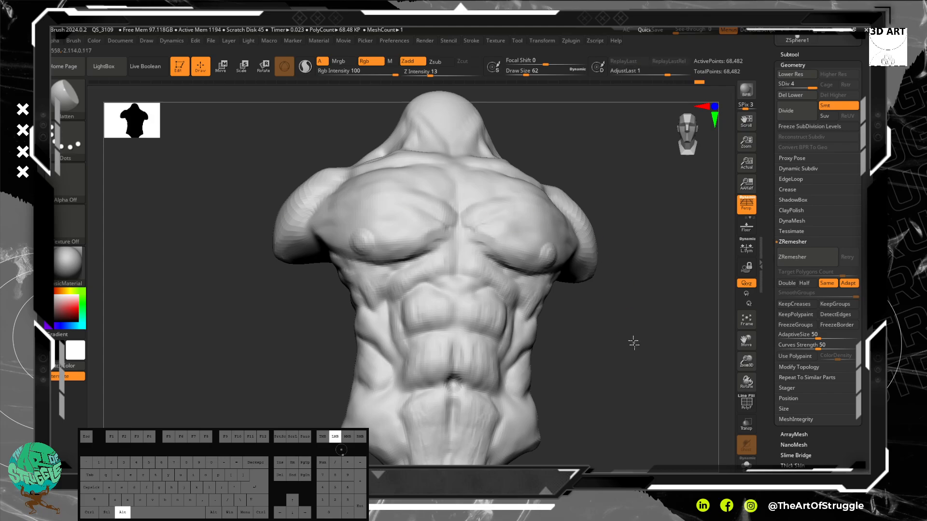
{"action": "mouse_move", "coordinate": [631, 341]}
{"action": "left_mouse_down"}
{"action": "mouse_move", "coordinate": [631, 327]}
{"action": "mouse_move", "coordinate": [650, 347]}
{"action": "mouse_move", "coordinate": [614, 269]}
{"action": "mouse_move", "coordinate": [615, 310]}
{"action": "mouse_move", "coordinate": [610, 240]}
{"action": "mouse_move", "coordinate": [593, 206]}
{"action": "left_mouse_up"}
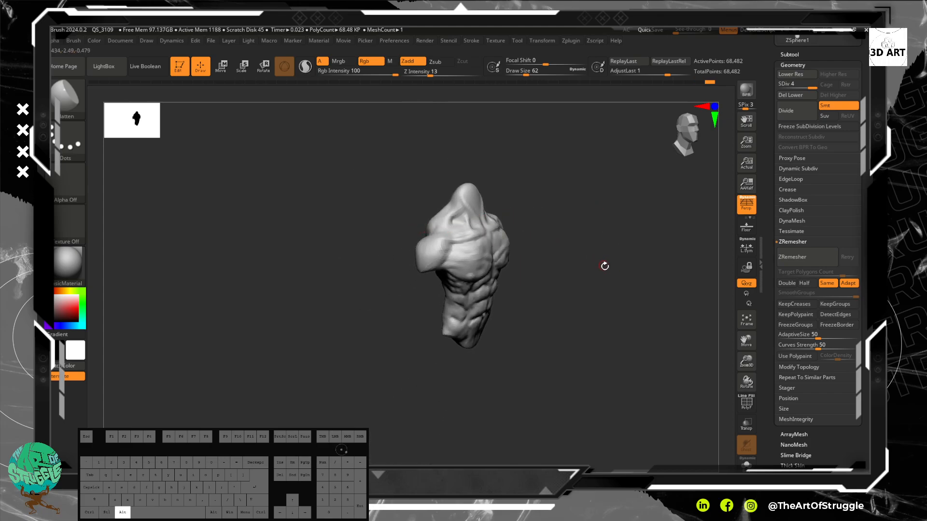
{"action": "mouse_move", "coordinate": [604, 265]}
{"action": "left_mouse_down"}
{"action": "mouse_move", "coordinate": [600, 257]}
{"action": "mouse_move", "coordinate": [648, 376]}
{"action": "mouse_move", "coordinate": [637, 374]}
{"action": "mouse_move", "coordinate": [598, 302]}
{"action": "mouse_move", "coordinate": [584, 302]}
{"action": "mouse_move", "coordinate": [589, 312]}
{"action": "left_mouse_up"}
{"action": "left_click_drag", "start_coordinate": [615, 376], "coordinate": [603, 336], "text": "alt"}
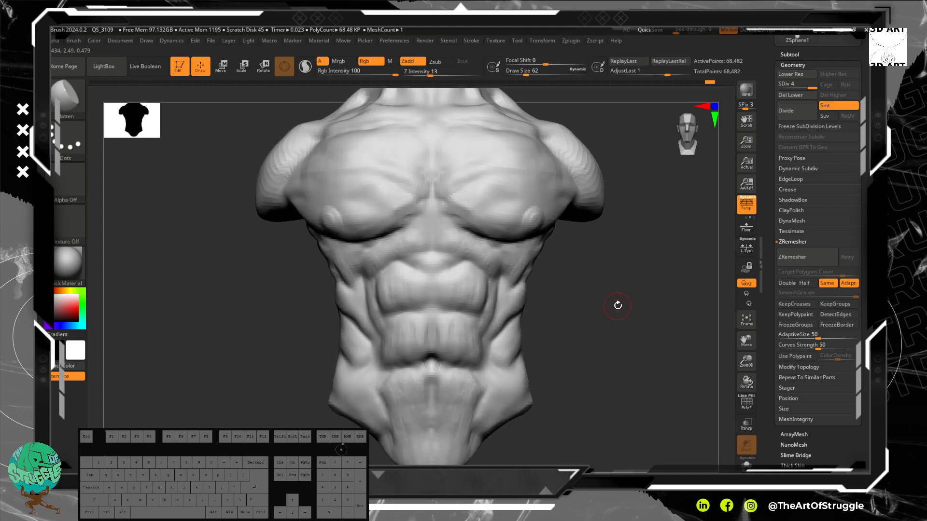